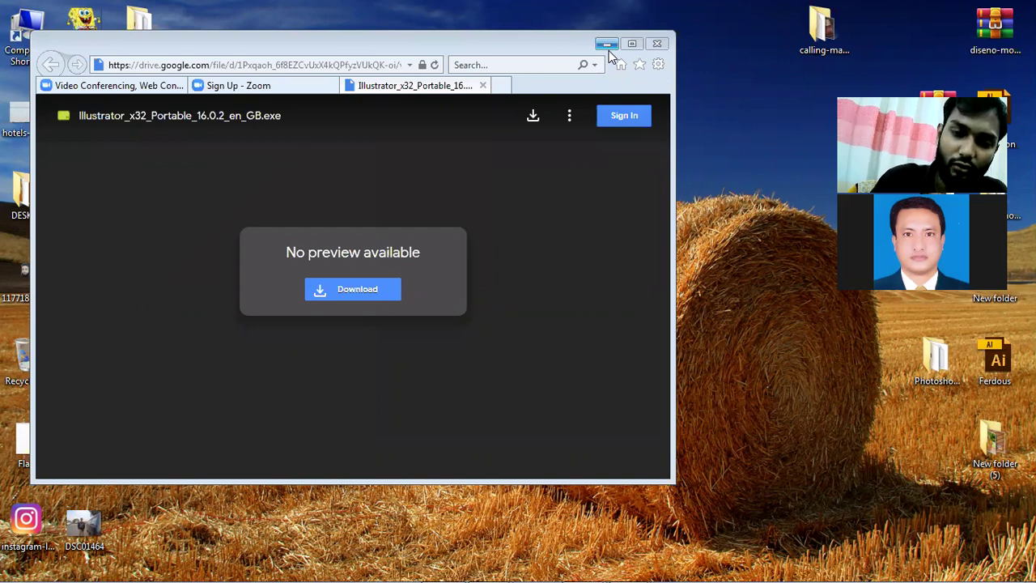
Minimize the open browser windows and show the desktop.
left_click(607, 44)
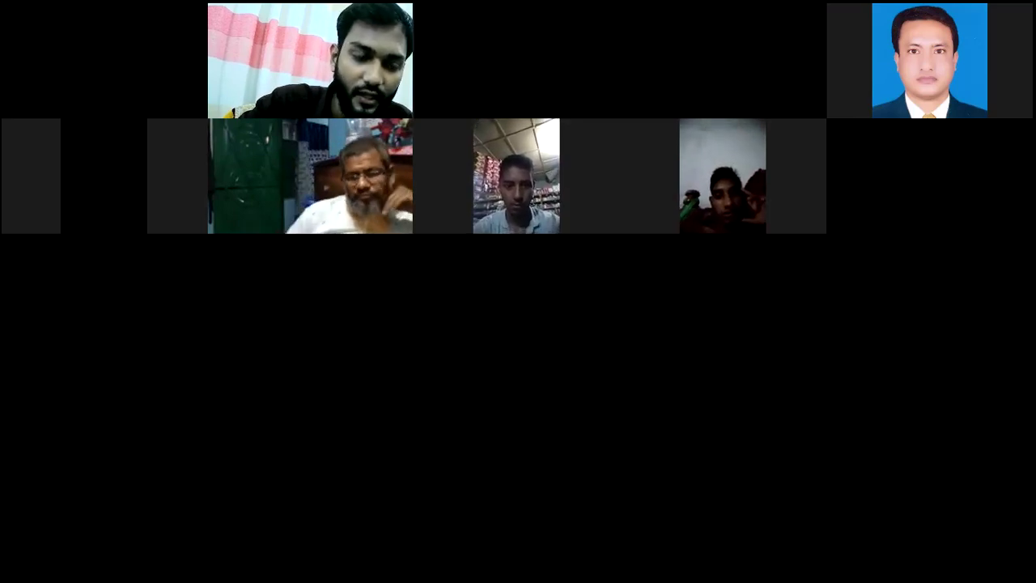
key("alt+Tab")
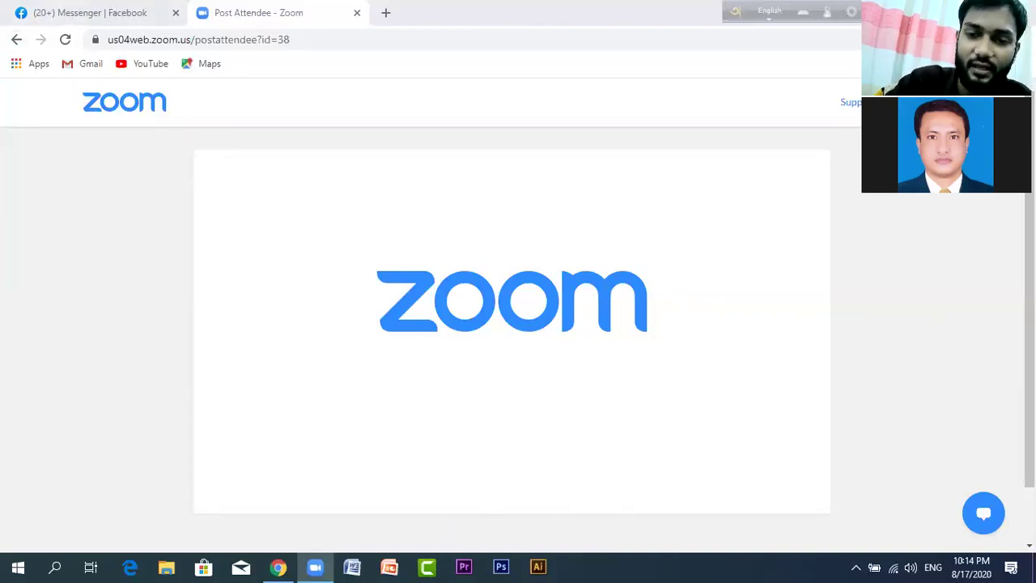
key("super+d")
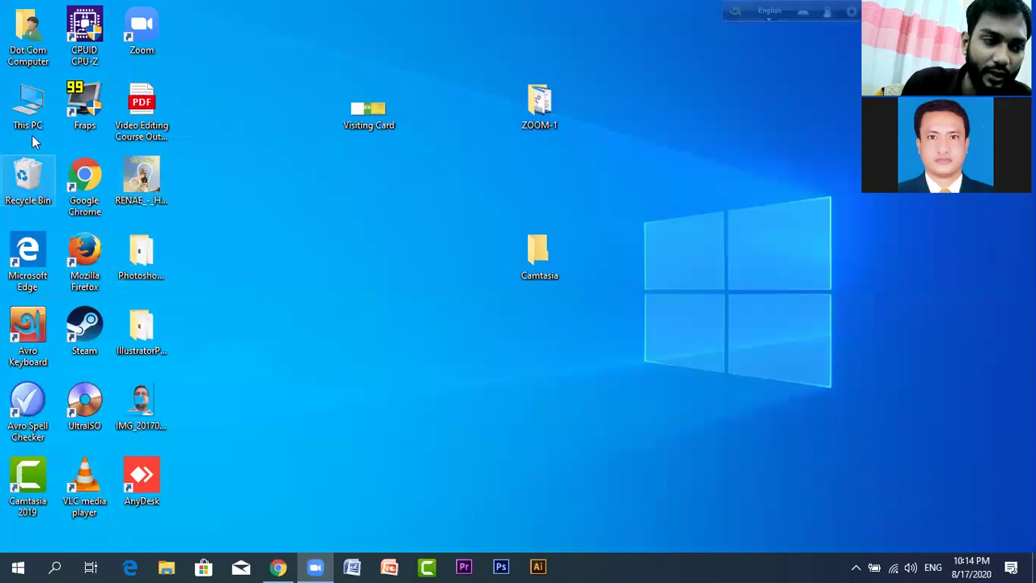
Search the computer for "do" and open the Documents folder.
left_click(57, 566)
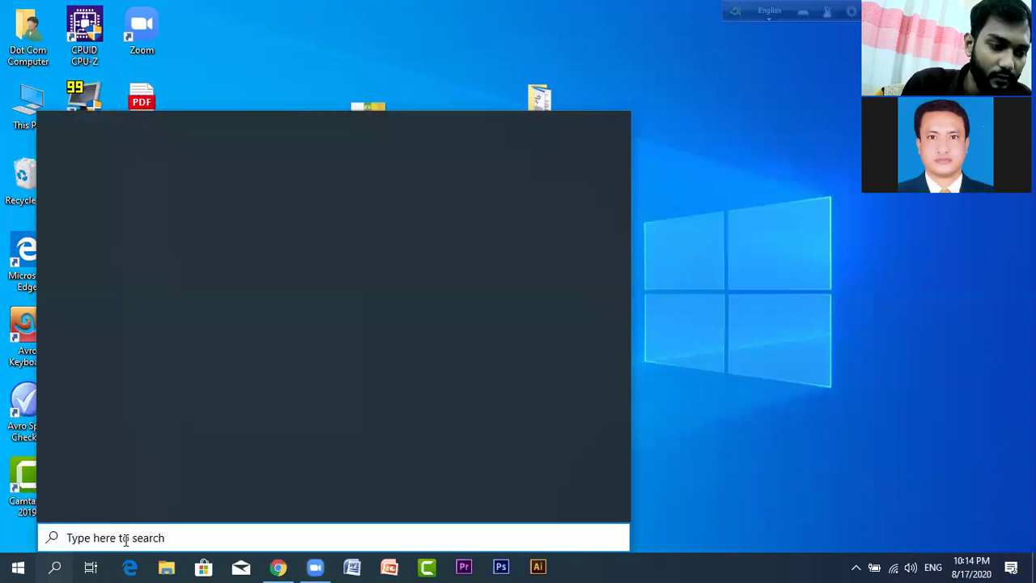
type("d")
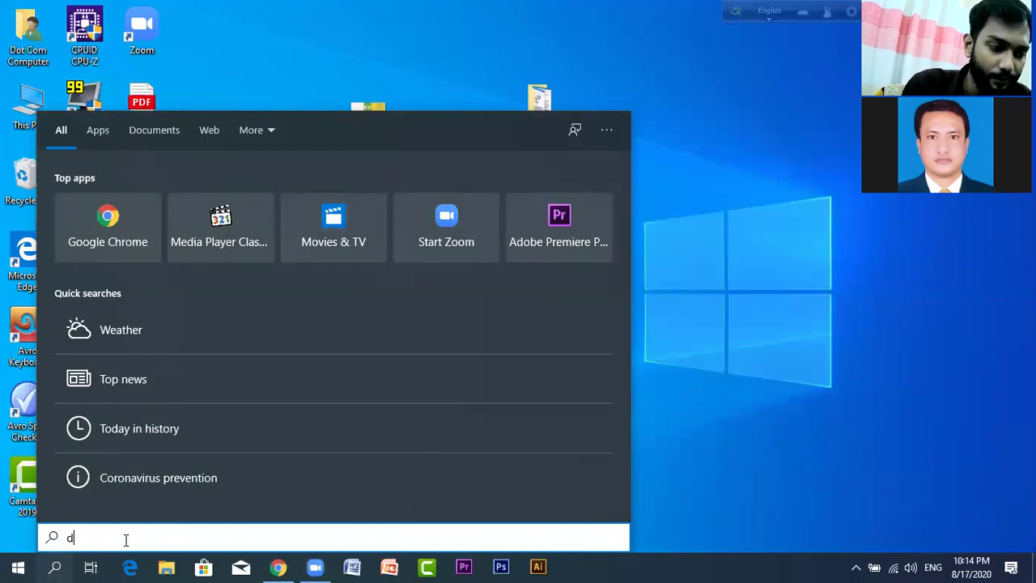
type("u")
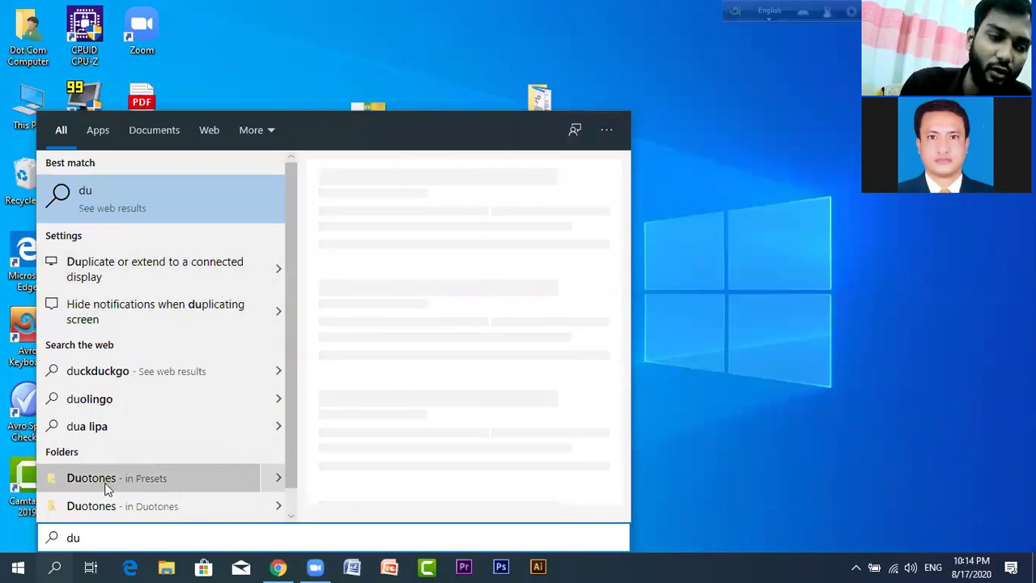
key("BackSpace")
type("o")
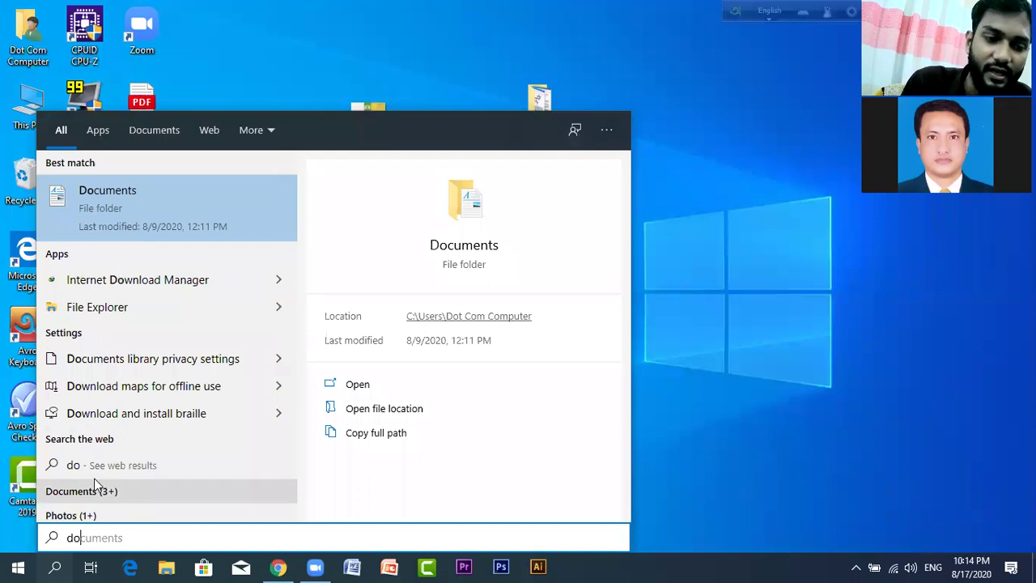
left_click(444, 254)
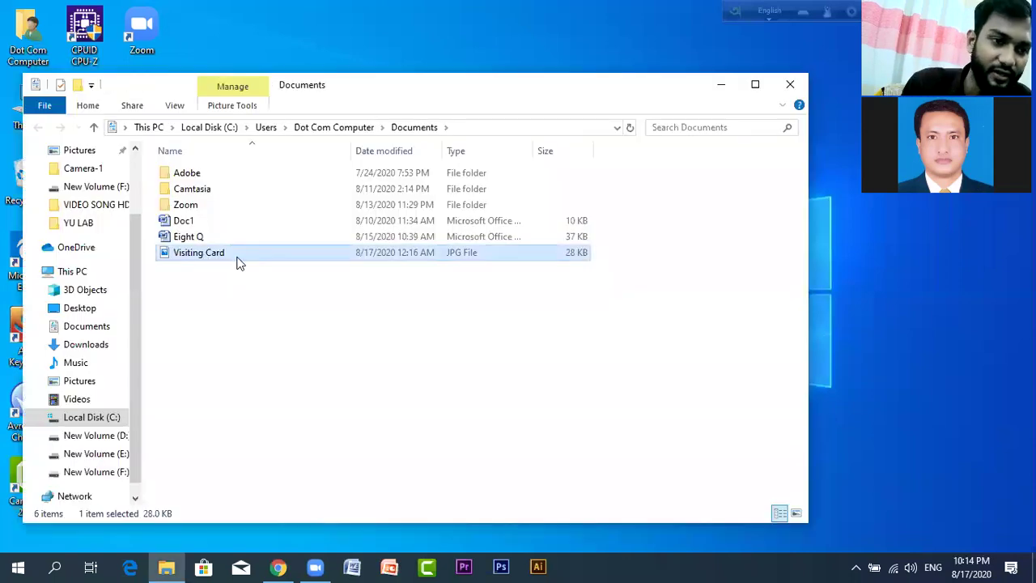
View the Visiting Card image from the Documents folder, closing both the folder and the image viewer when done.
double_click(241, 256)
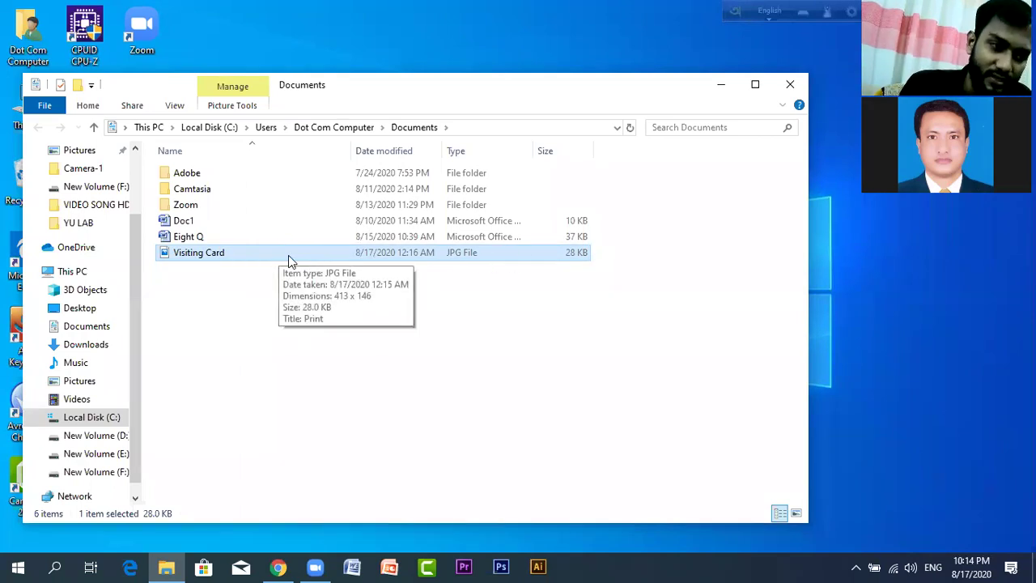
double_click(270, 254)
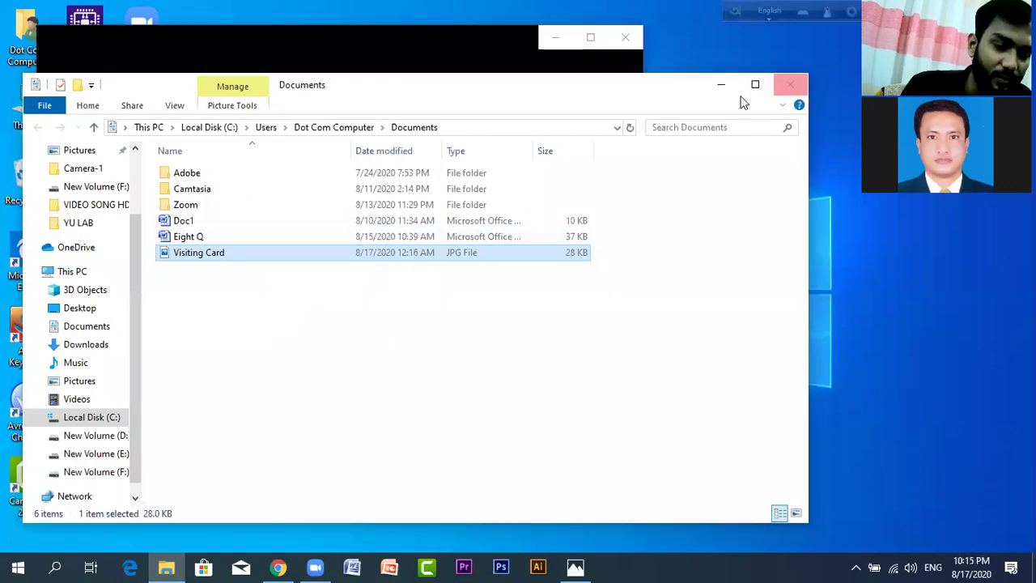
left_click(790, 84)
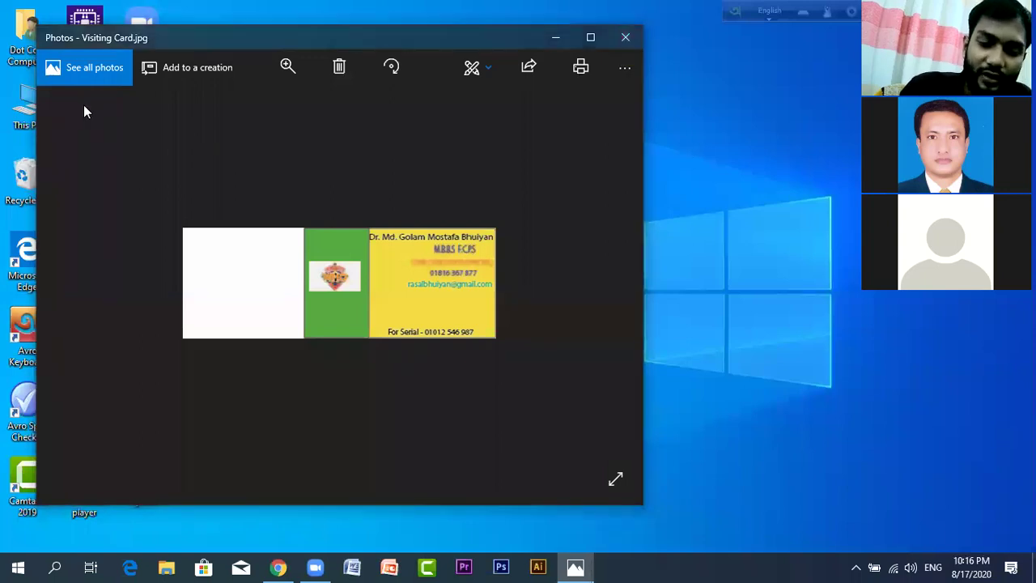
key("alt+F4")
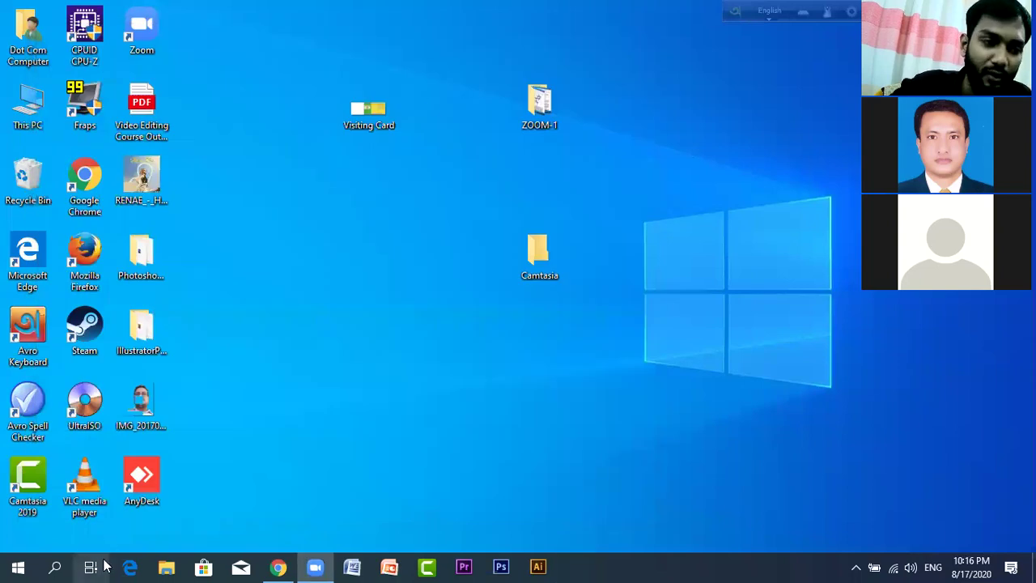
Find the Documents folder through system search again, locate the Visiting Card image in it, and close the folder.
left_click(55, 567)
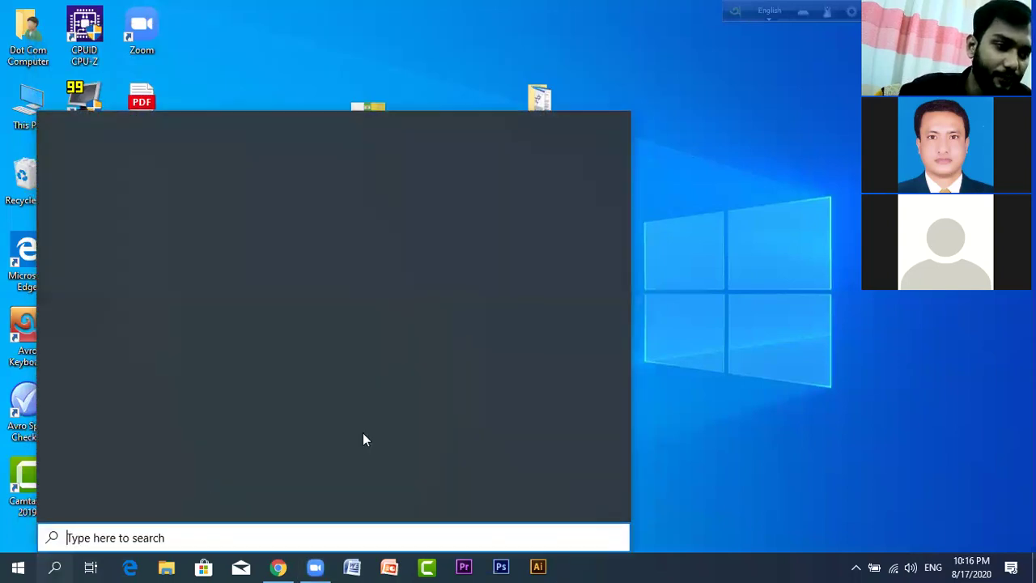
type("do")
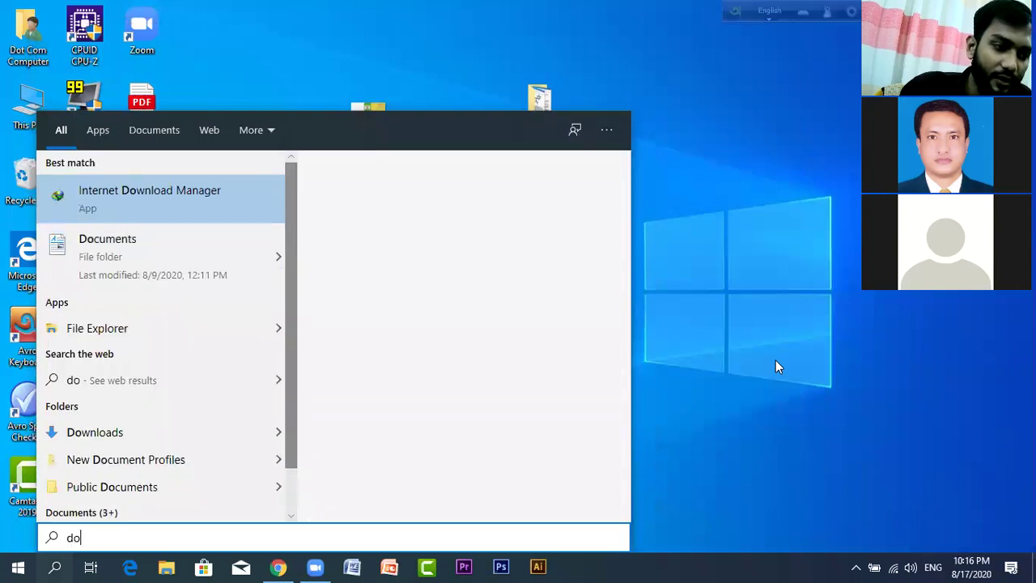
key("BackSpace")
type("u")
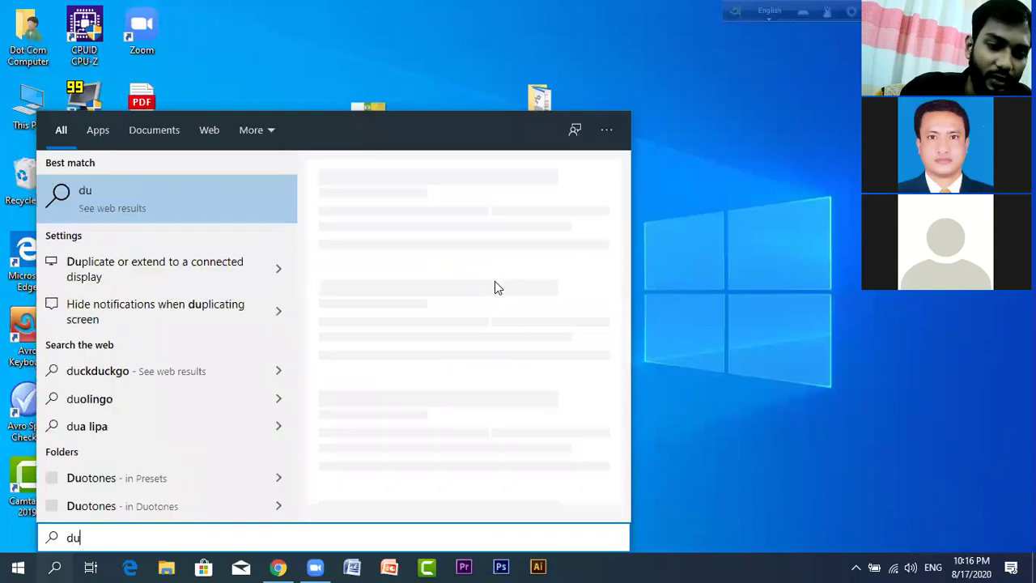
key("BackSpace")
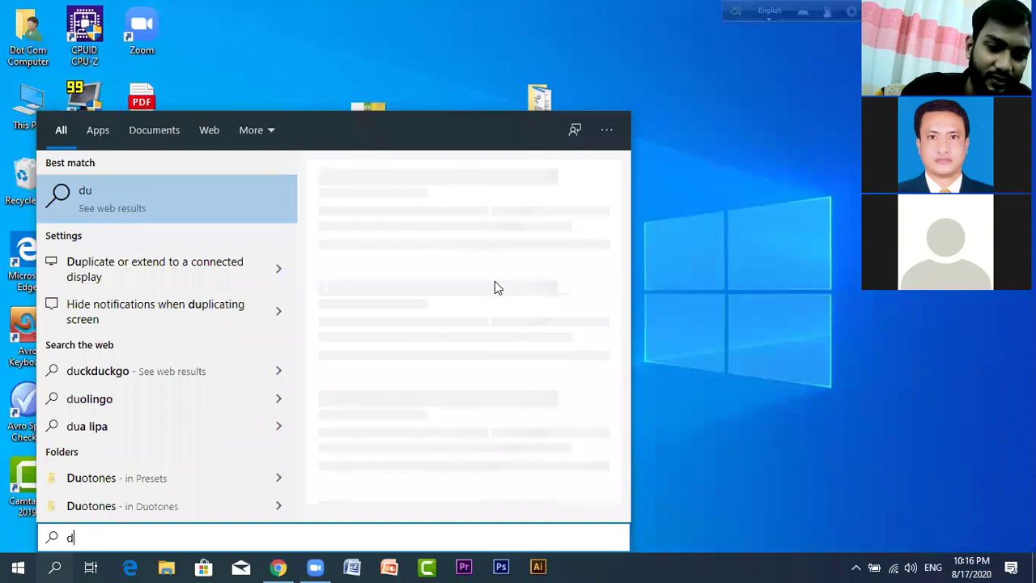
type("o")
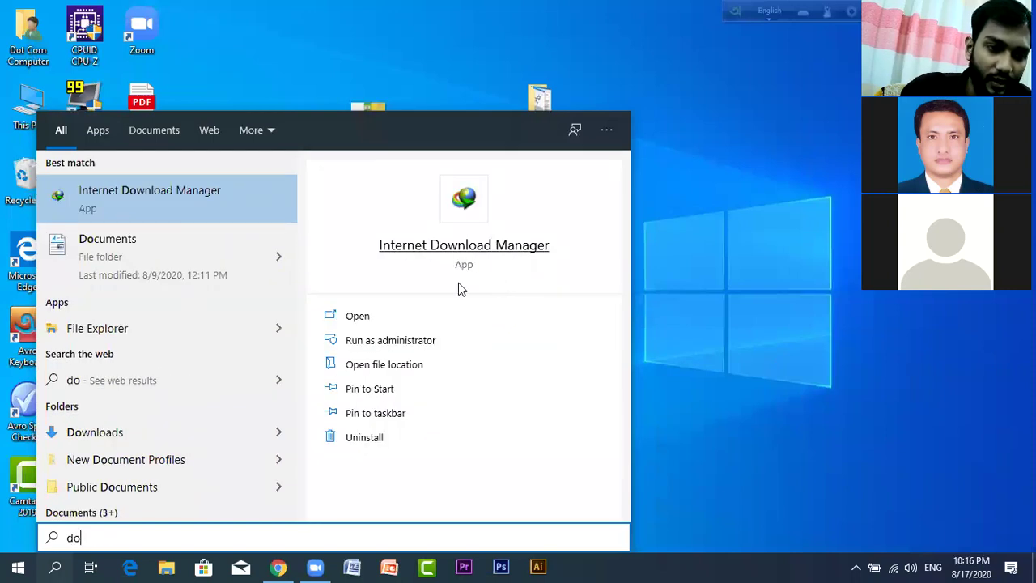
key("BackSpace")
type("u")
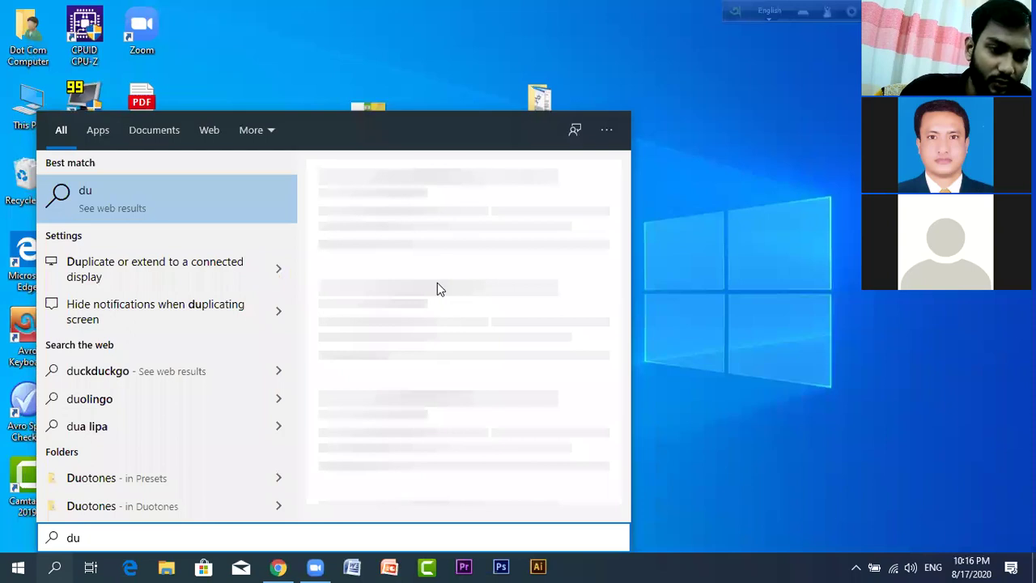
key("BackSpace")
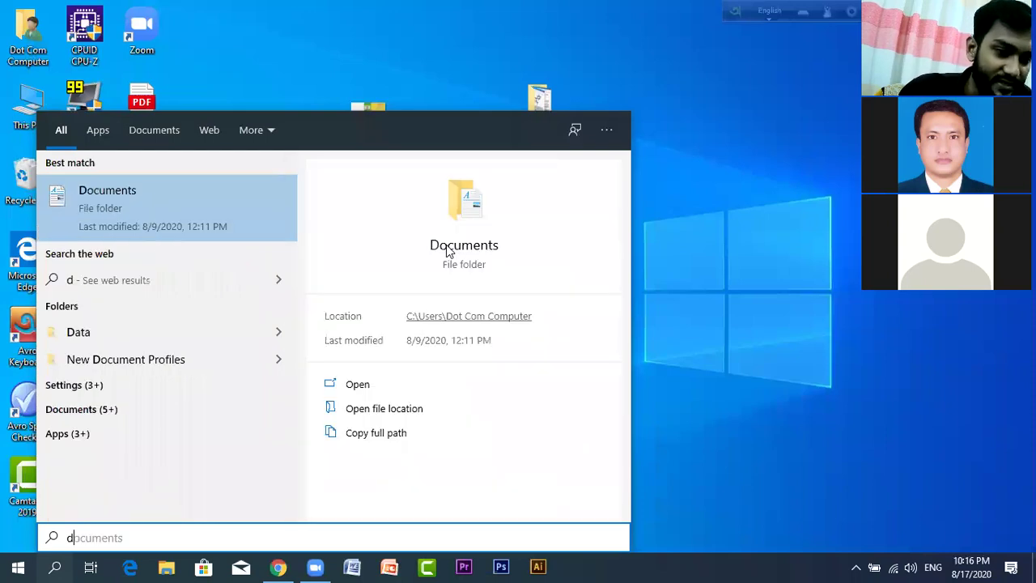
left_click(114, 207)
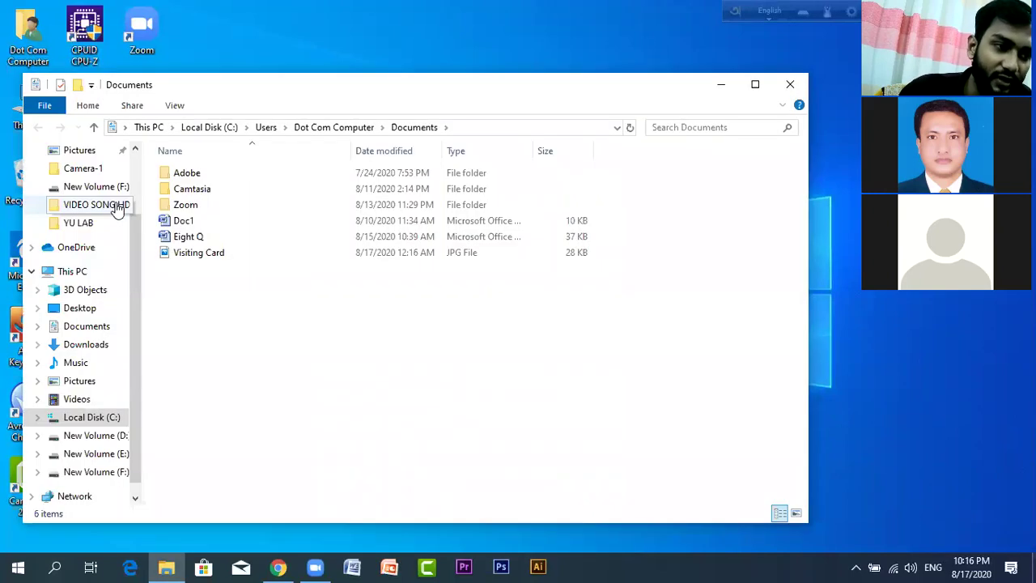
left_click(222, 257)
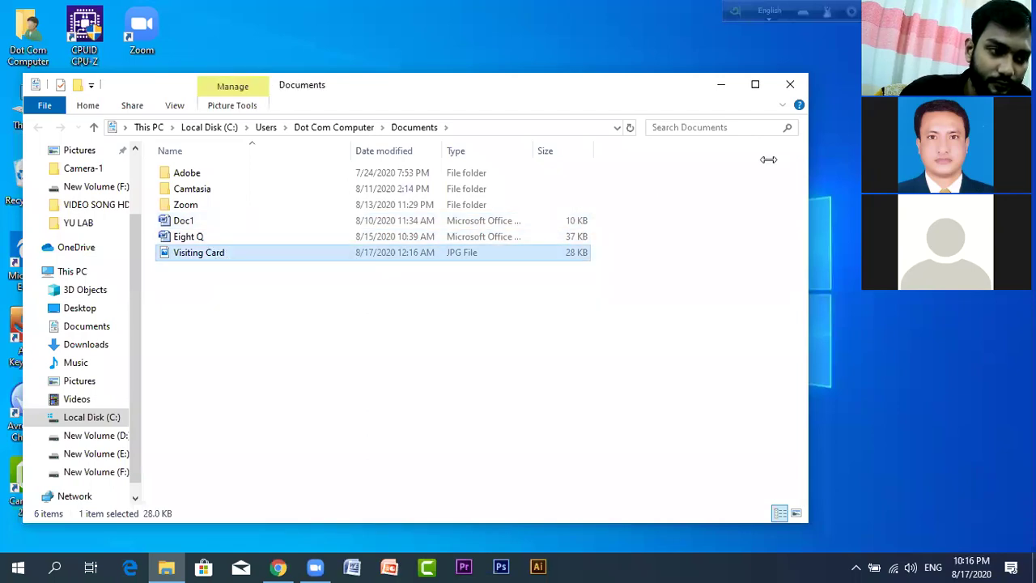
left_click(797, 87)
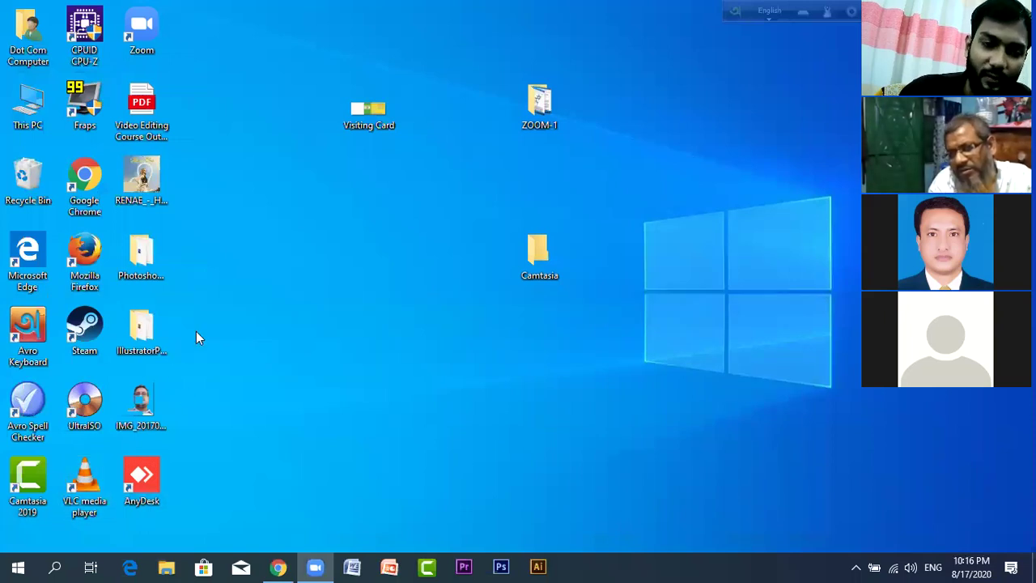
View the Visiting Card image stored on the desktop and close the image viewer.
double_click(367, 109)
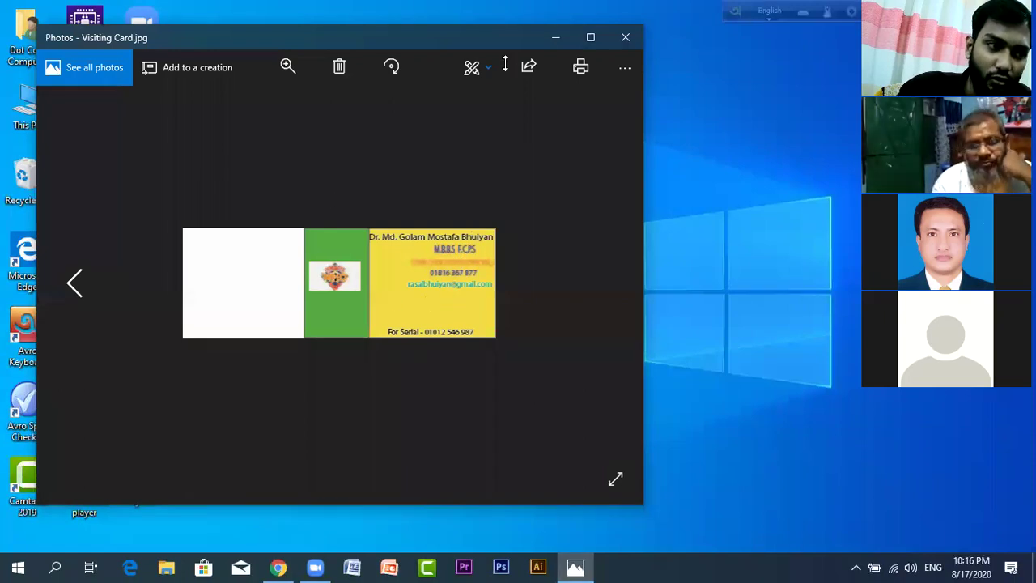
left_click(626, 37)
double_click(378, 114)
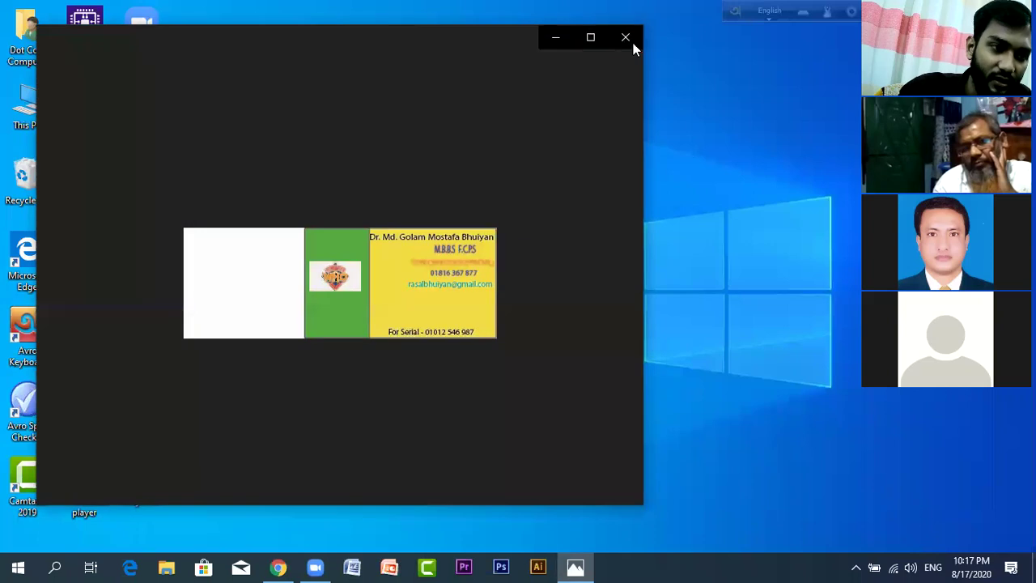
left_click(630, 39)
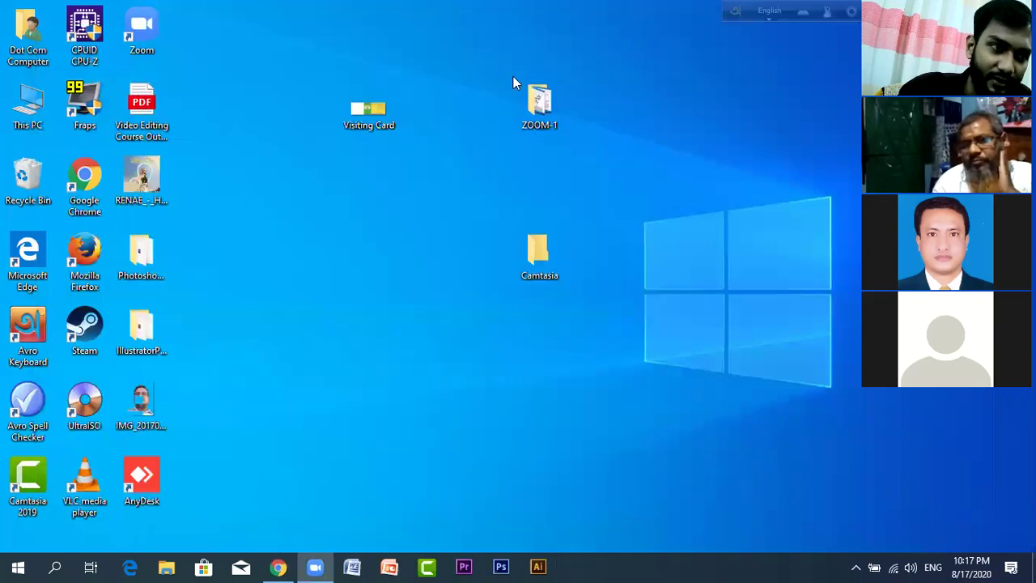
double_click(368, 120)
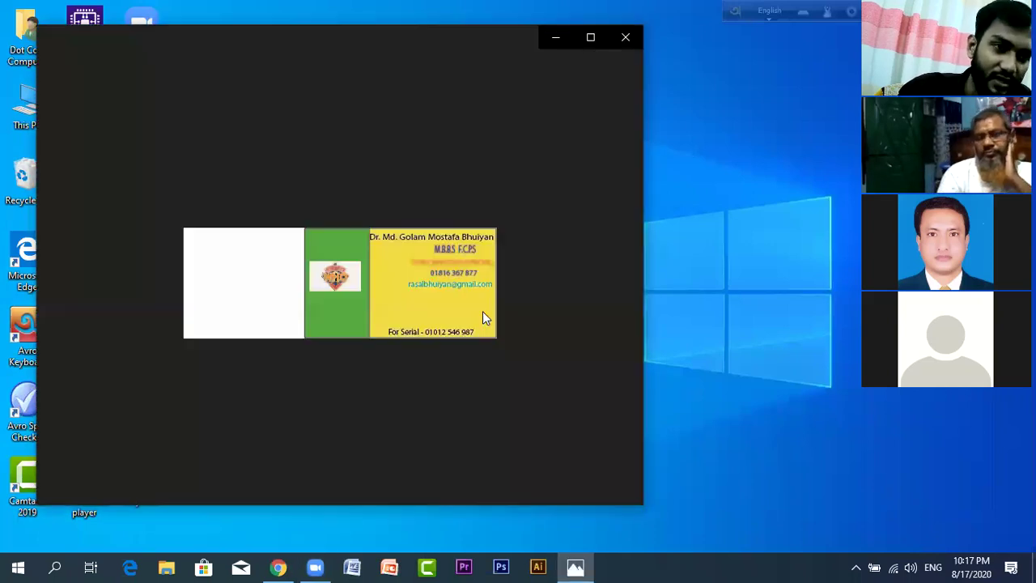
left_click(627, 39)
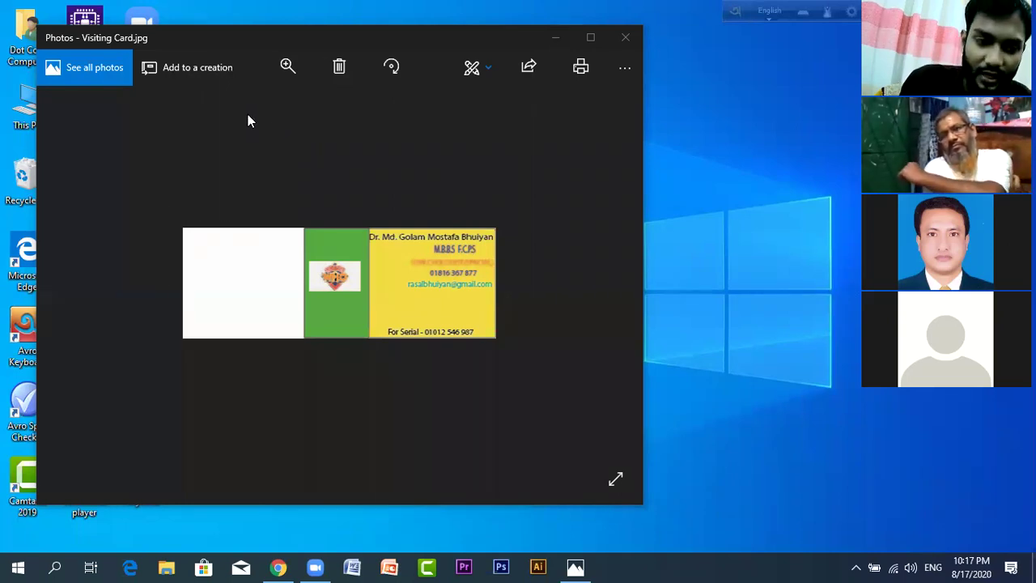
left_click(627, 38)
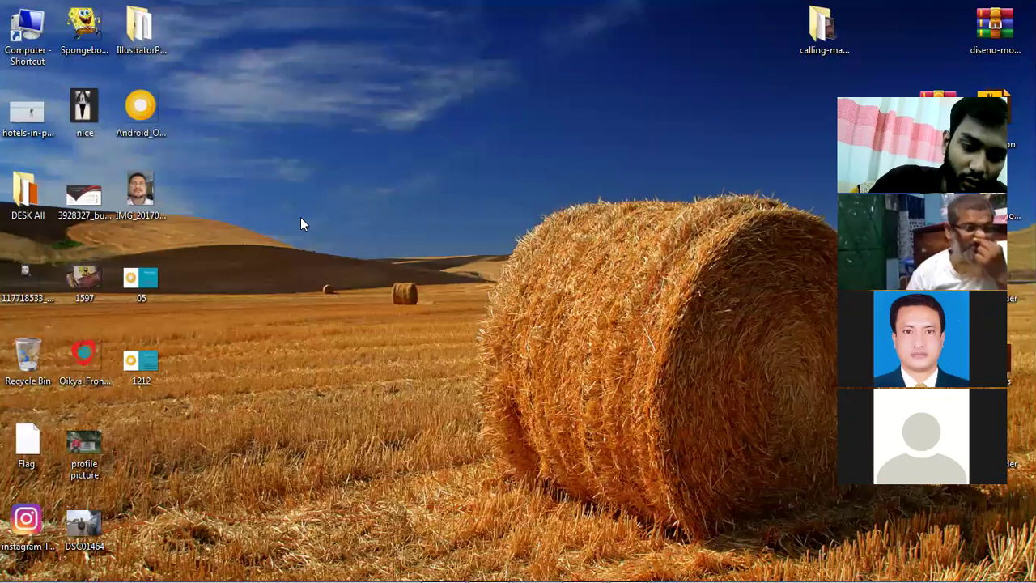
Switch to the Facebook window in Firefox and close the open group chat.
mouse_move(490, 567)
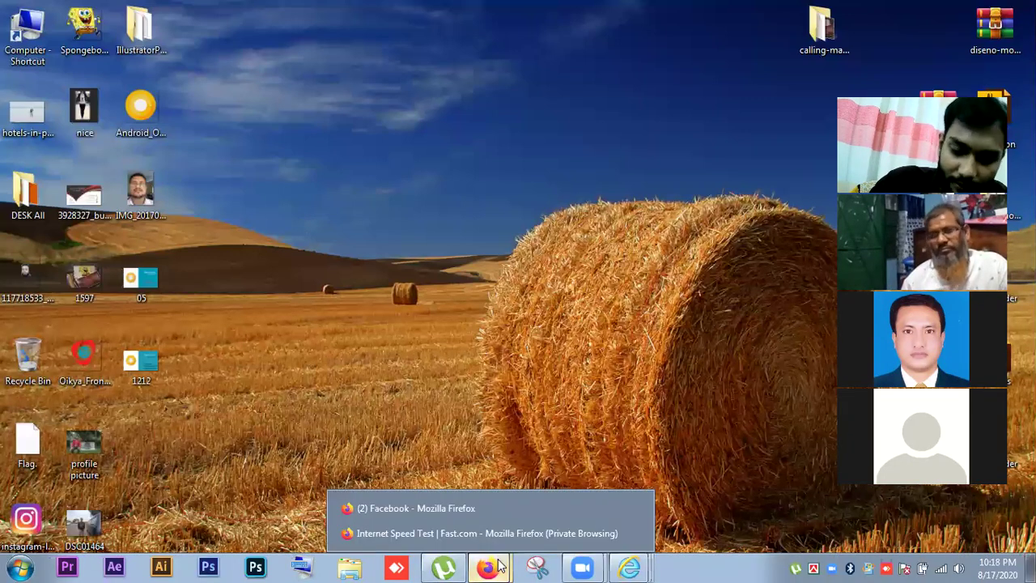
left_click(450, 508)
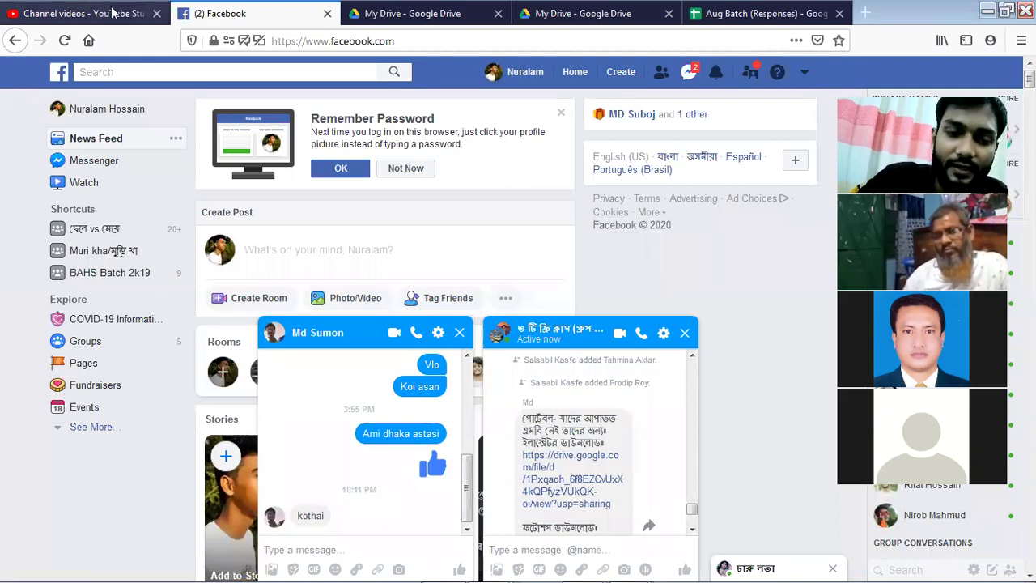
mouse_move(635, 567)
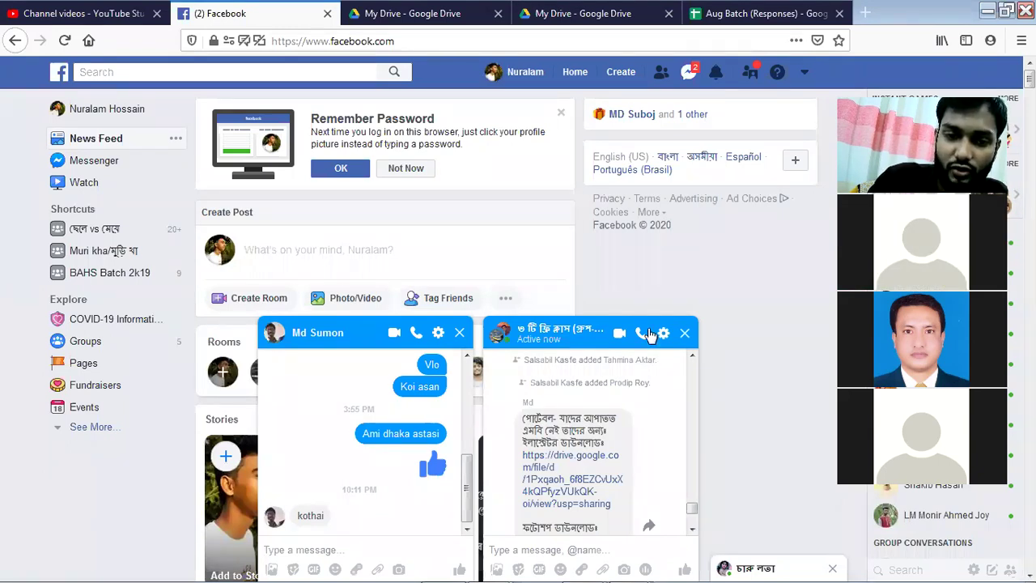
left_click(684, 333)
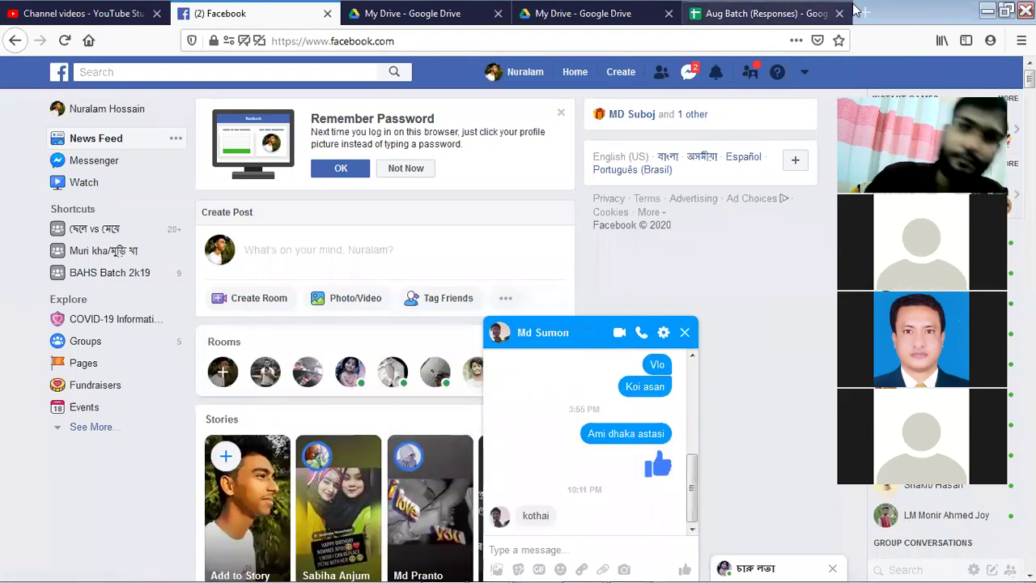
Search Google for "visiting card" in a new browser tab and show the image results.
left_click(864, 13)
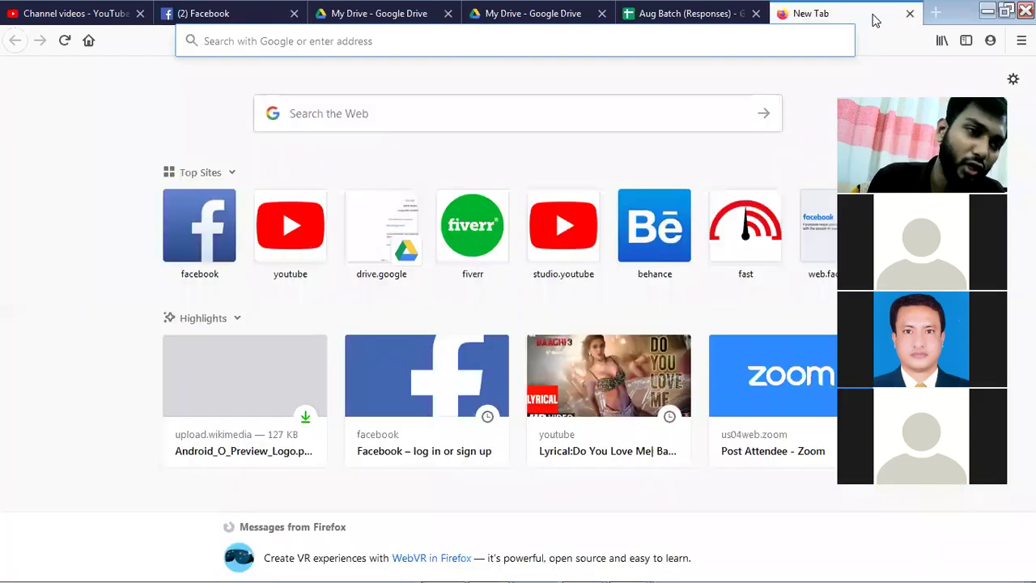
type("visi")
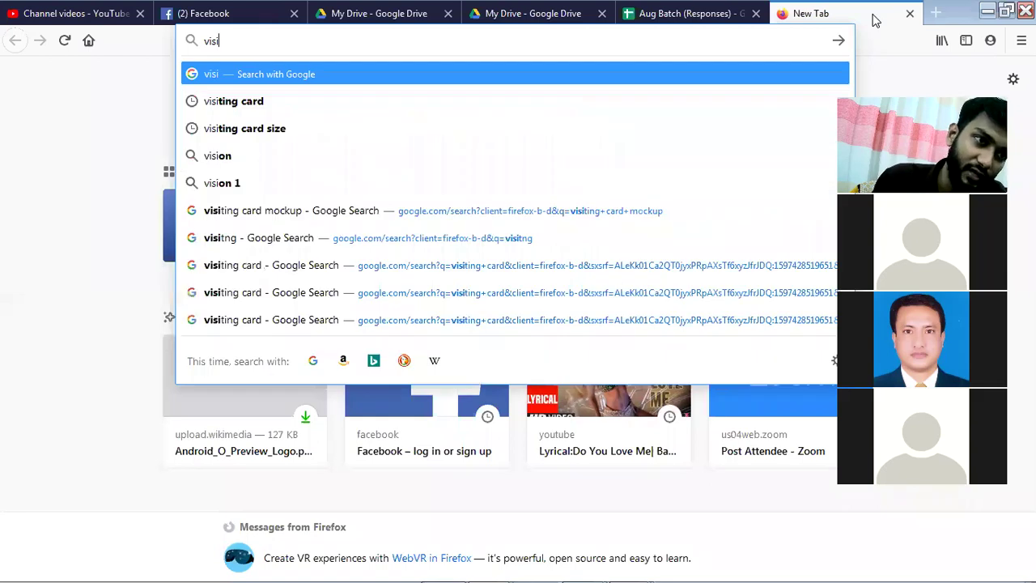
key("Down")
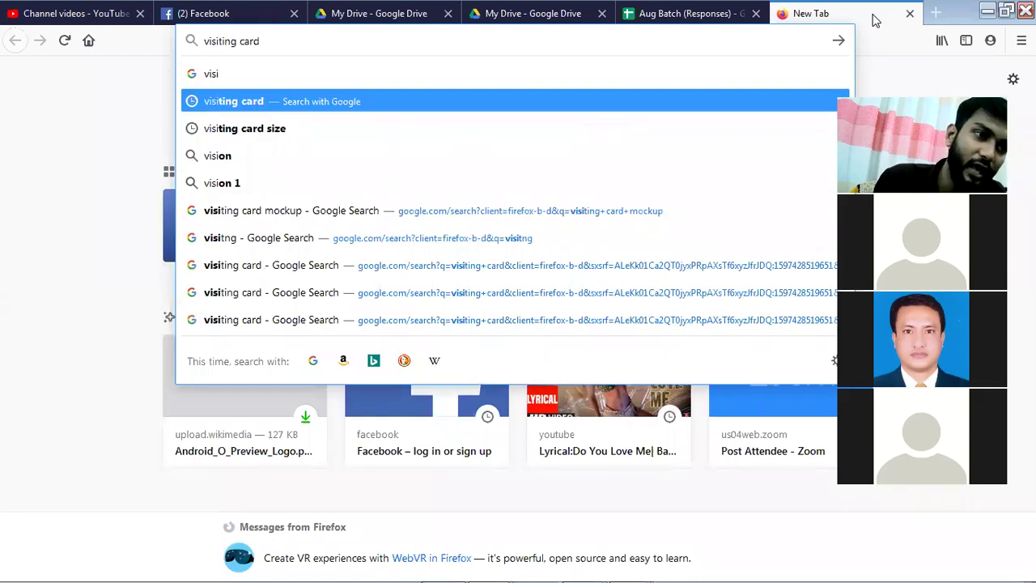
key("Return")
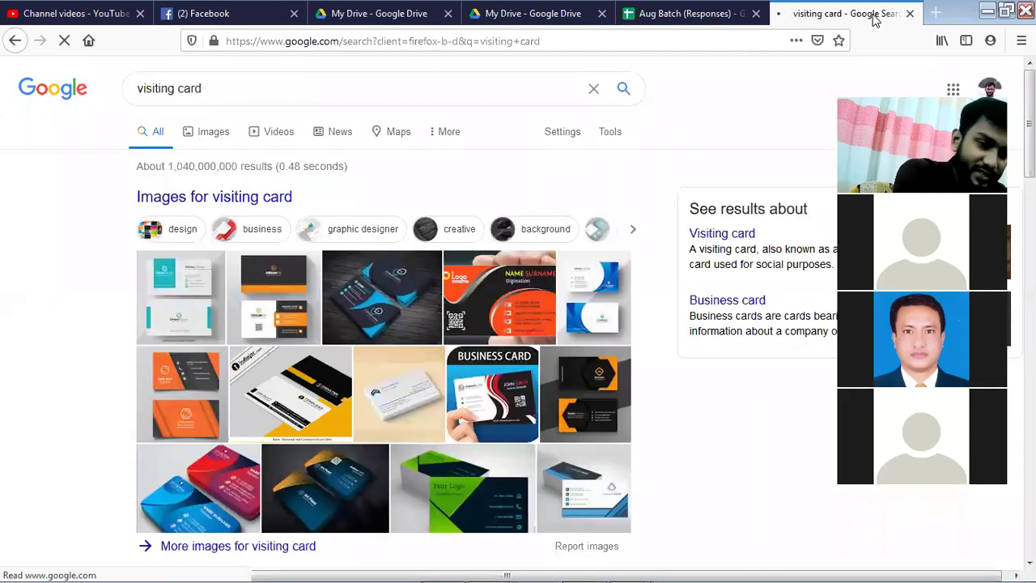
left_click(219, 133)
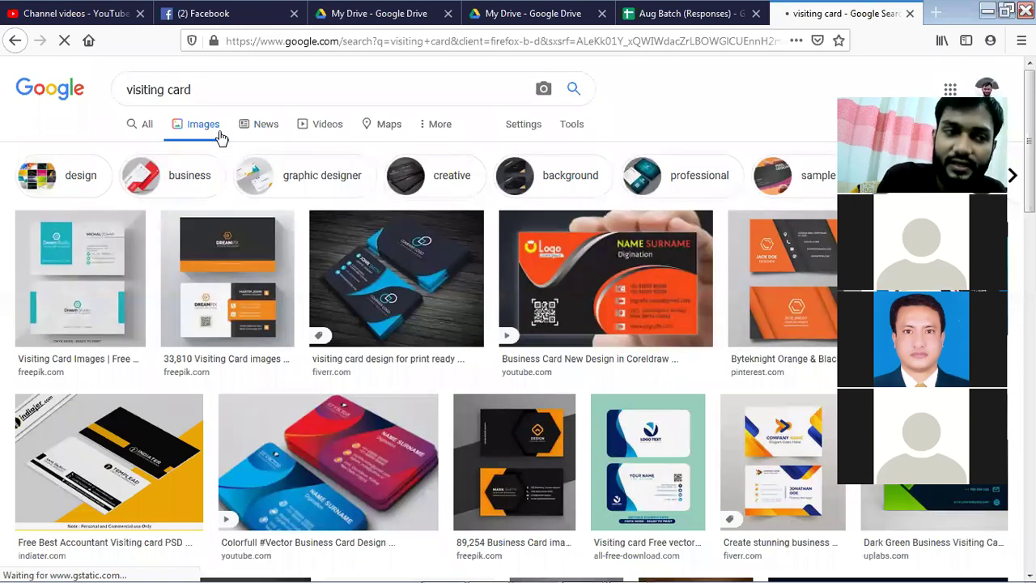
Return to the general web results for the visiting card search and look through the listed sites.
left_click(143, 126)
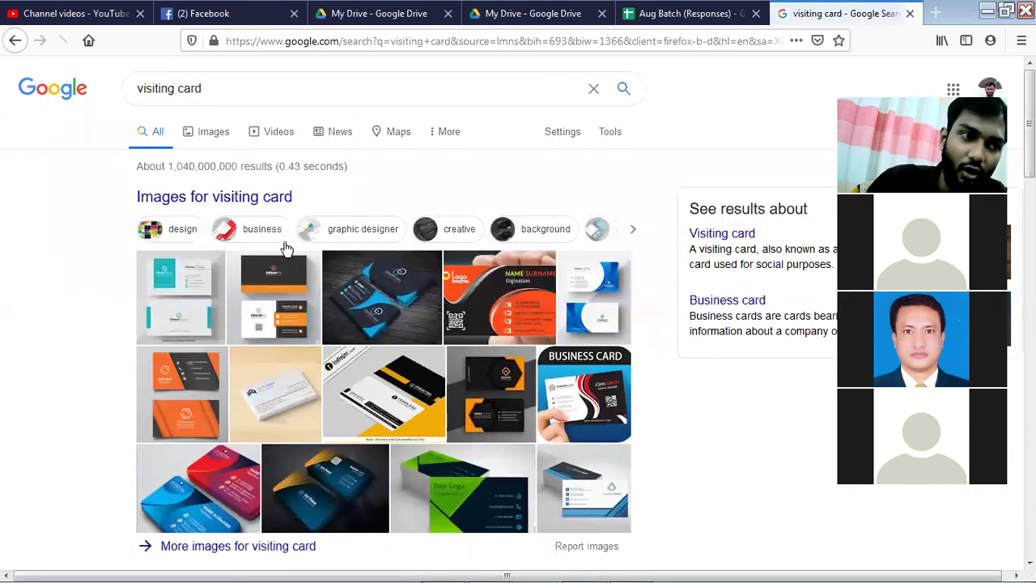
scroll(285, 246, "down", 4)
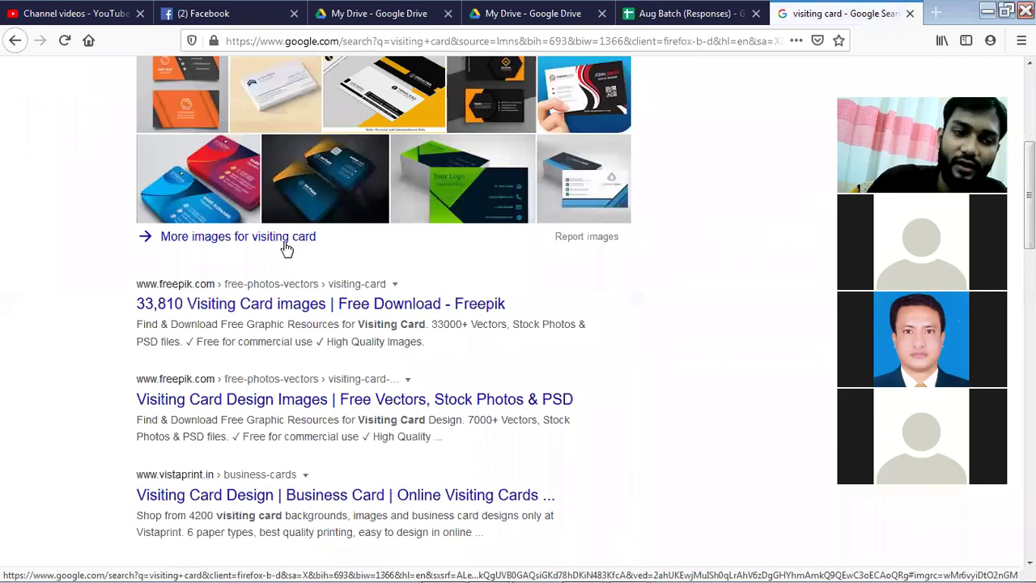
scroll(285, 246, "down", 5)
scroll(285, 245, "up", 9)
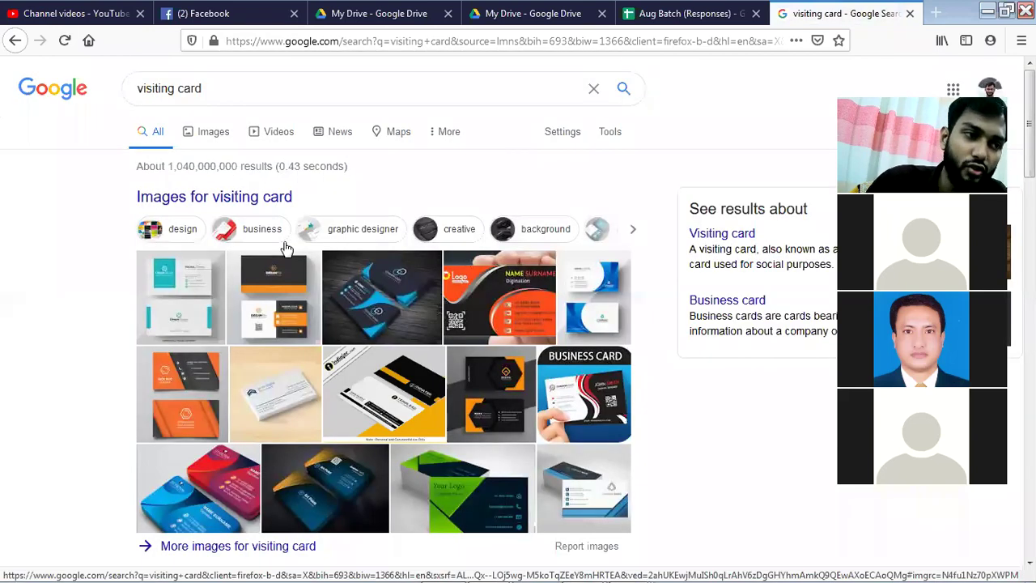
Go back to the image results and open the preview of the Dark Green Business Visiting Card from UpLabs.
left_click(230, 139)
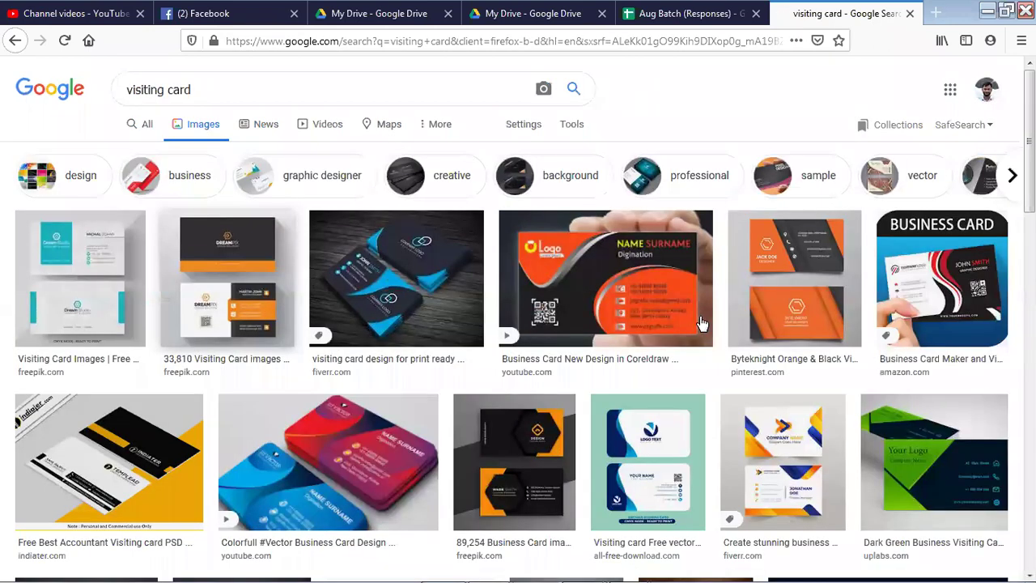
scroll(695, 328, "down", 1)
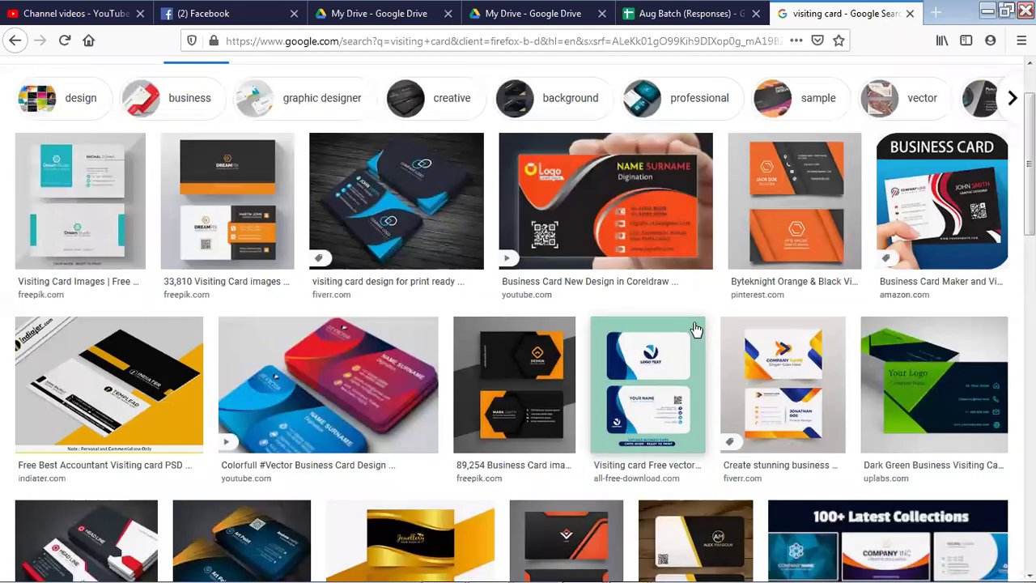
left_click(943, 397)
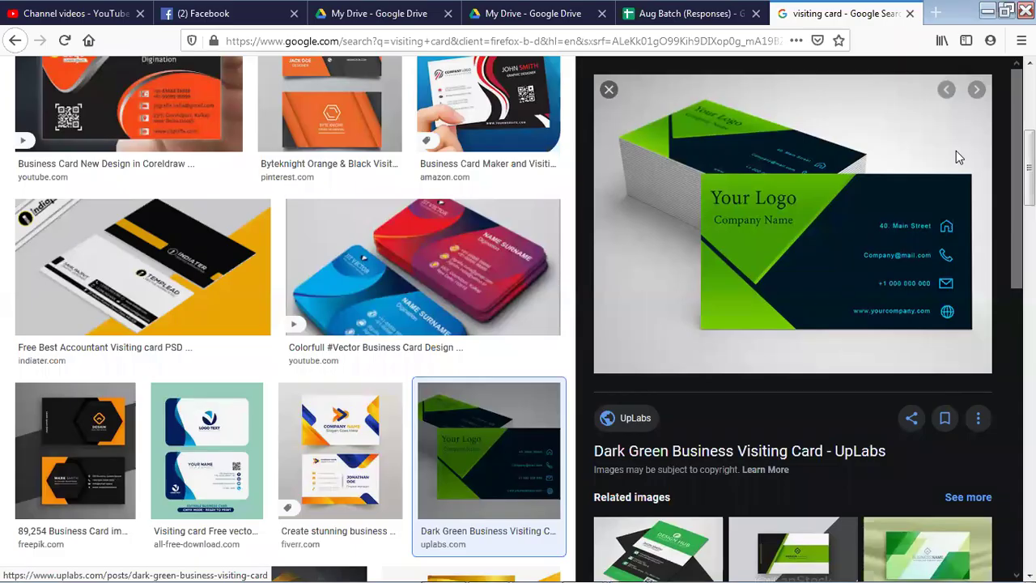
Try to launch IllustratorCS6Portable from the IllustratorPortable folder on the desktop, closing the folder window.
left_click(988, 10)
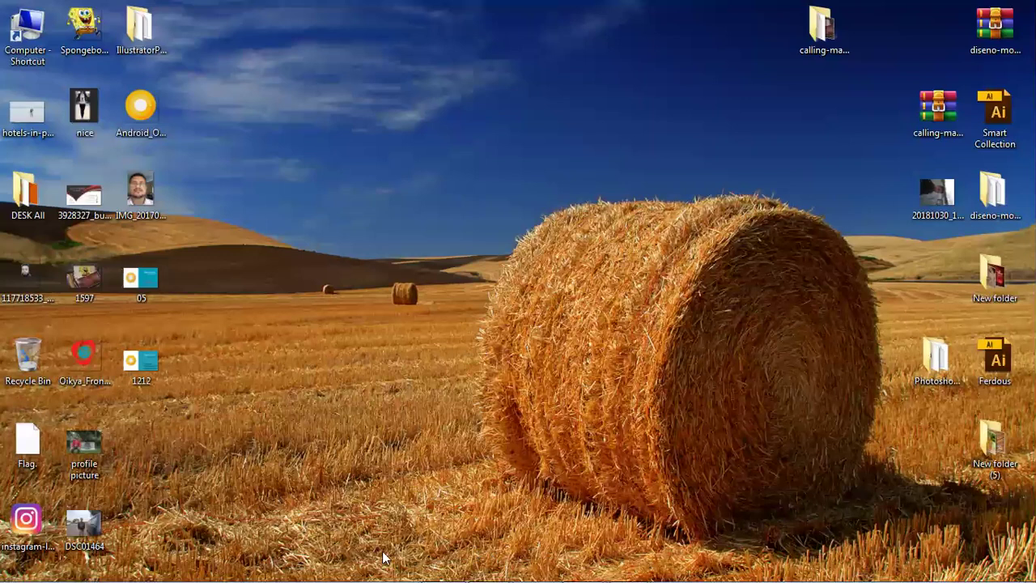
mouse_move(332, 567)
double_click(156, 36)
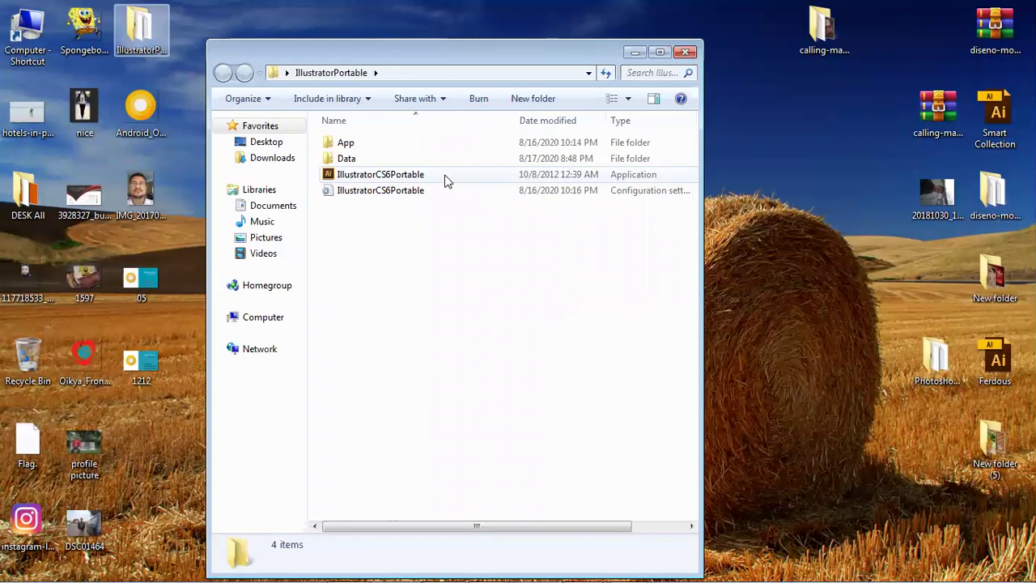
left_click(447, 177)
left_click(684, 52)
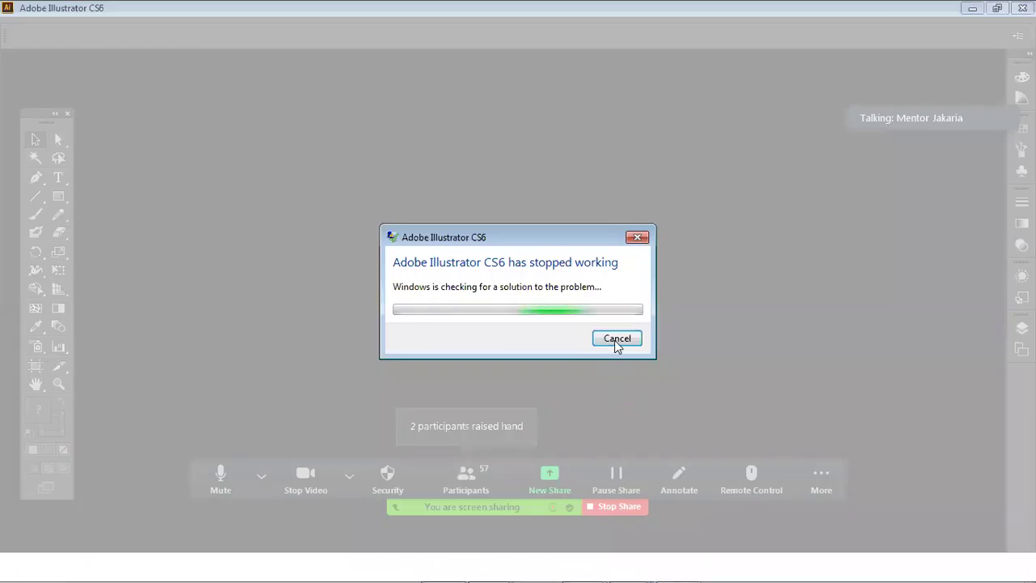
left_click(619, 339)
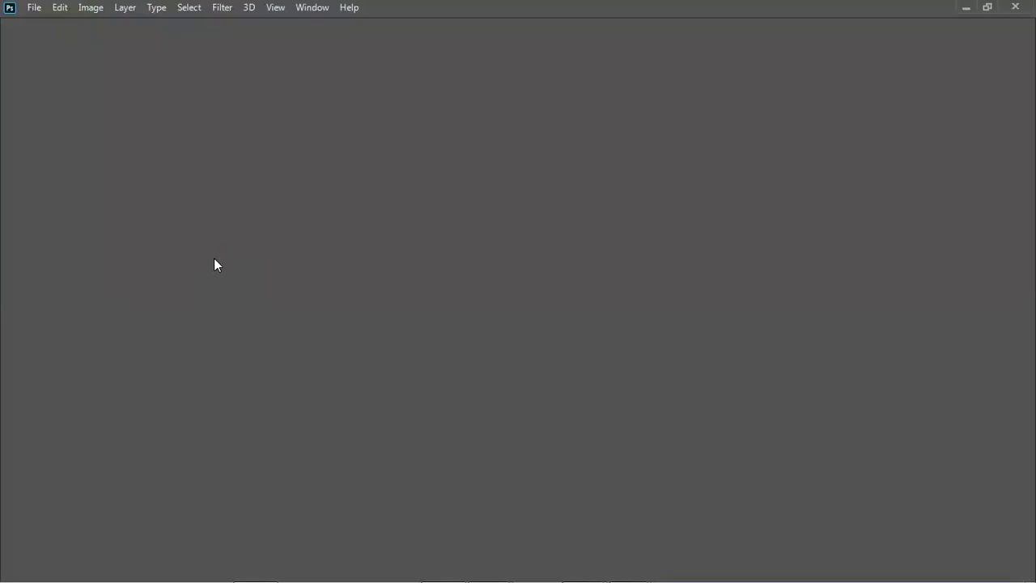
Switch to Photoshop, view the new document settings and close the dialog without creating a document.
left_click(965, 8)
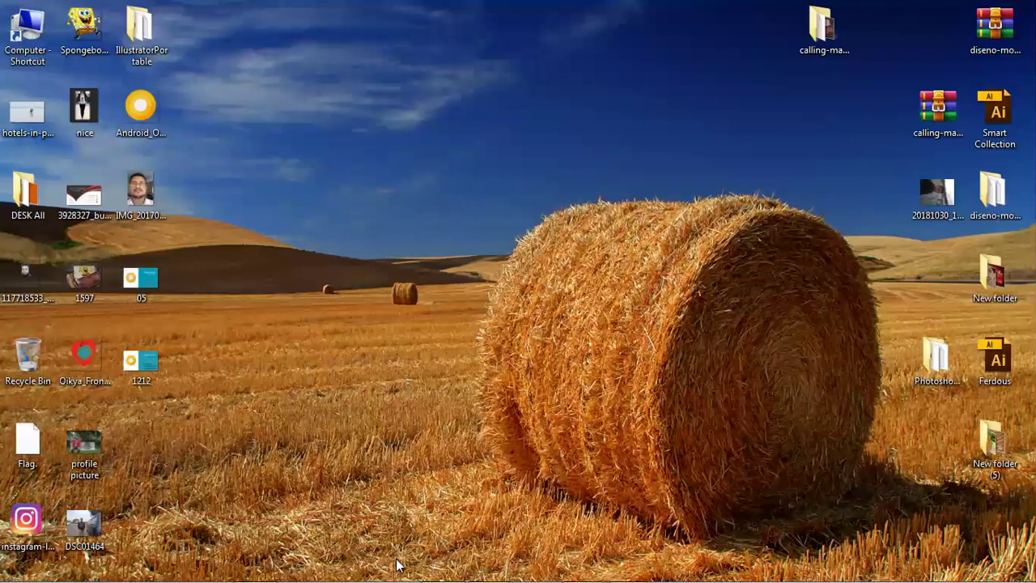
mouse_move(488, 567)
left_click(267, 566)
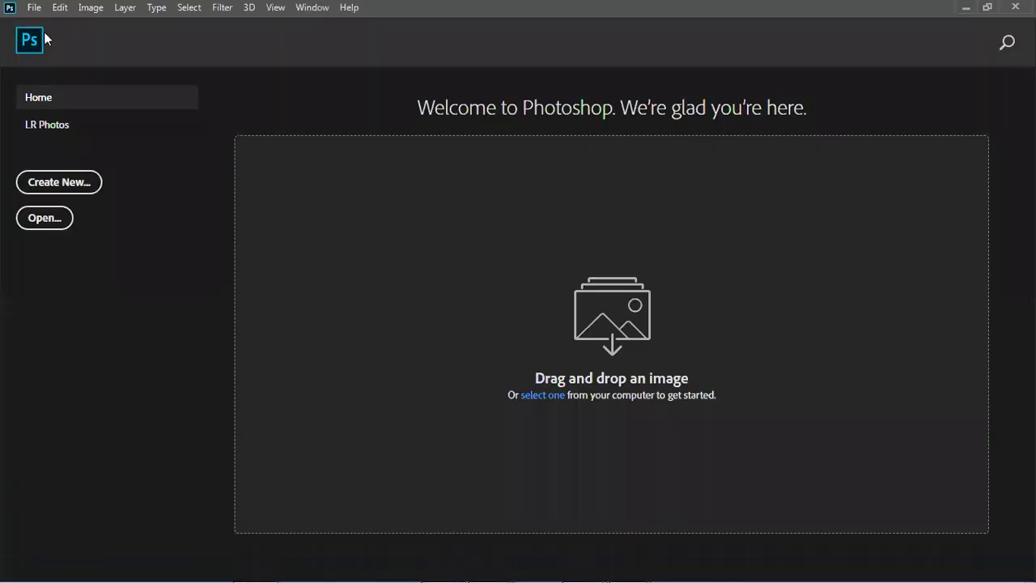
left_click(62, 185)
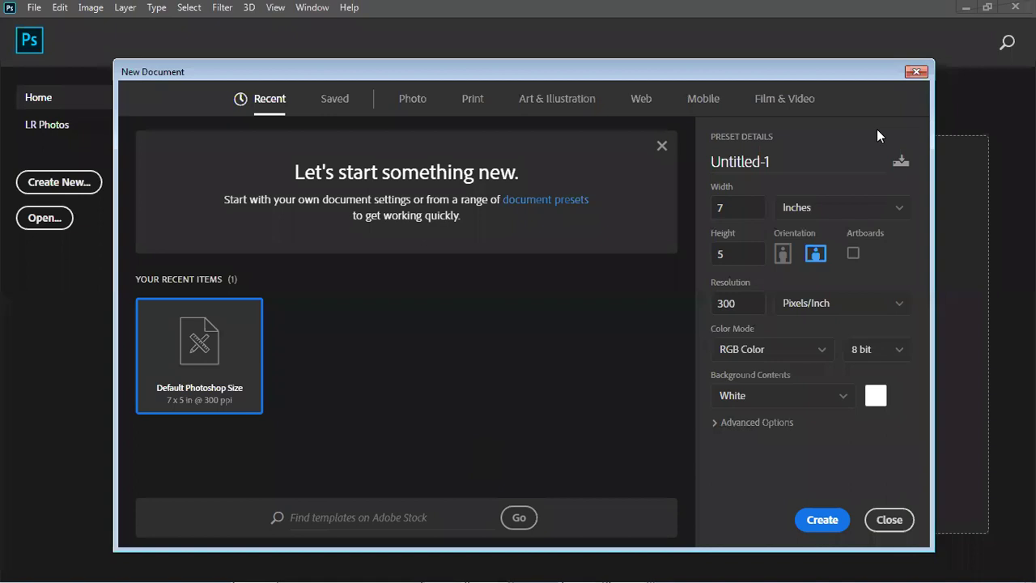
key("Escape")
Switch to Firefox, open a blank new tab and return to the visiting card image results.
mouse_move(531, 564)
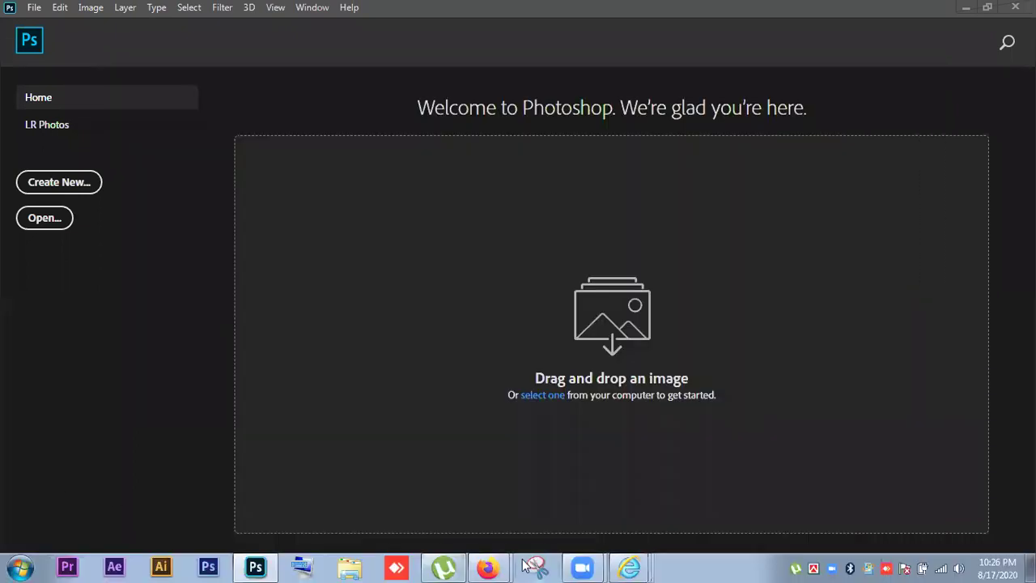
mouse_move(495, 566)
left_click(485, 508)
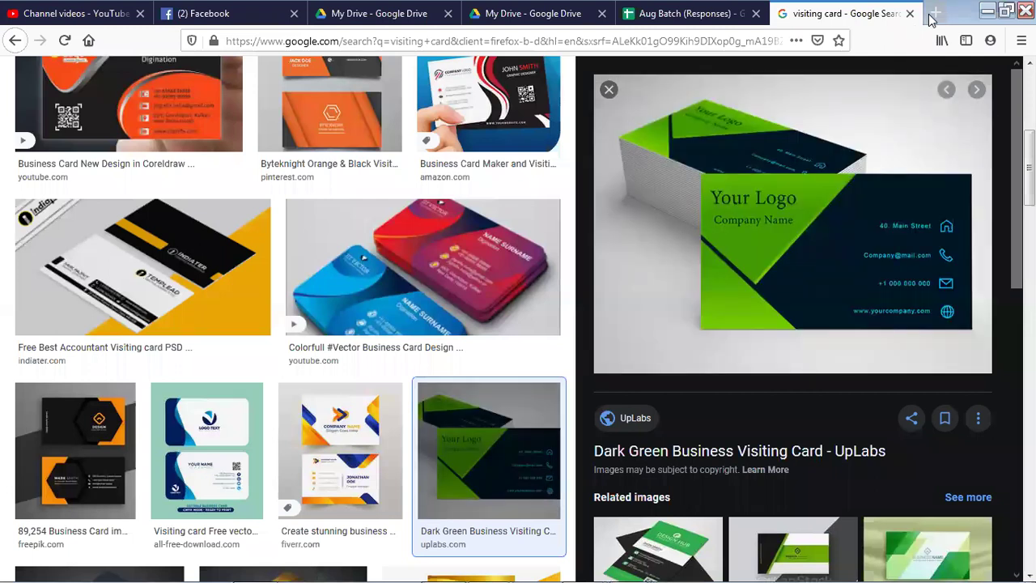
left_click(933, 13)
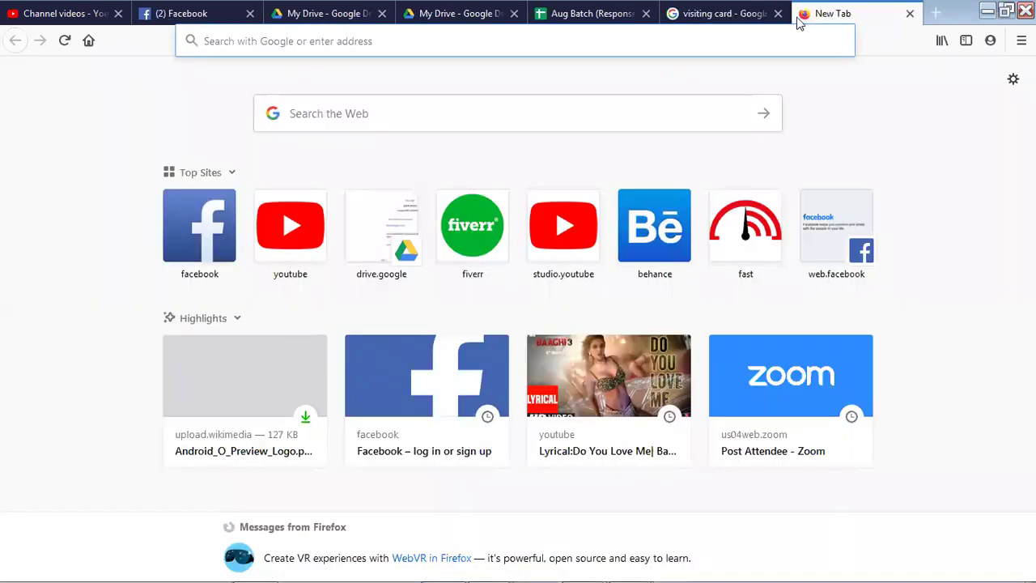
left_click(759, 23)
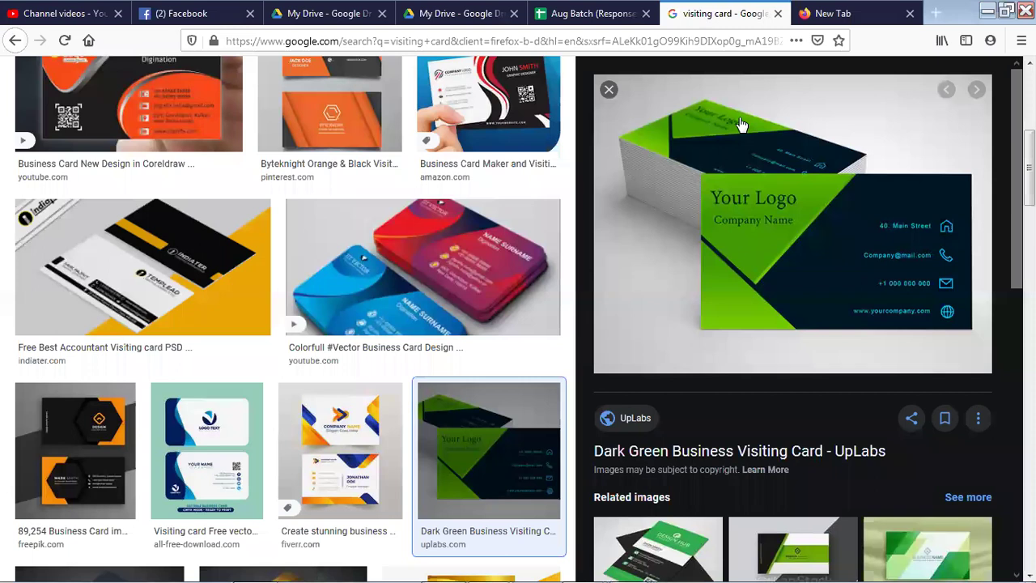
Examine the visiting card designs in the image results and the images related to the dark green card.
scroll(762, 330, "down", 5)
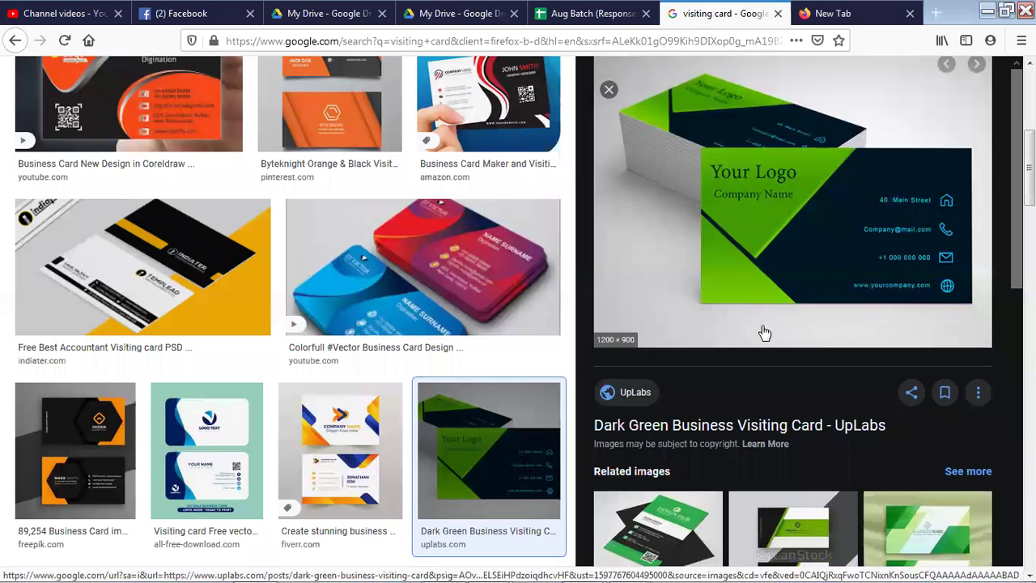
scroll(762, 330, "down", 5)
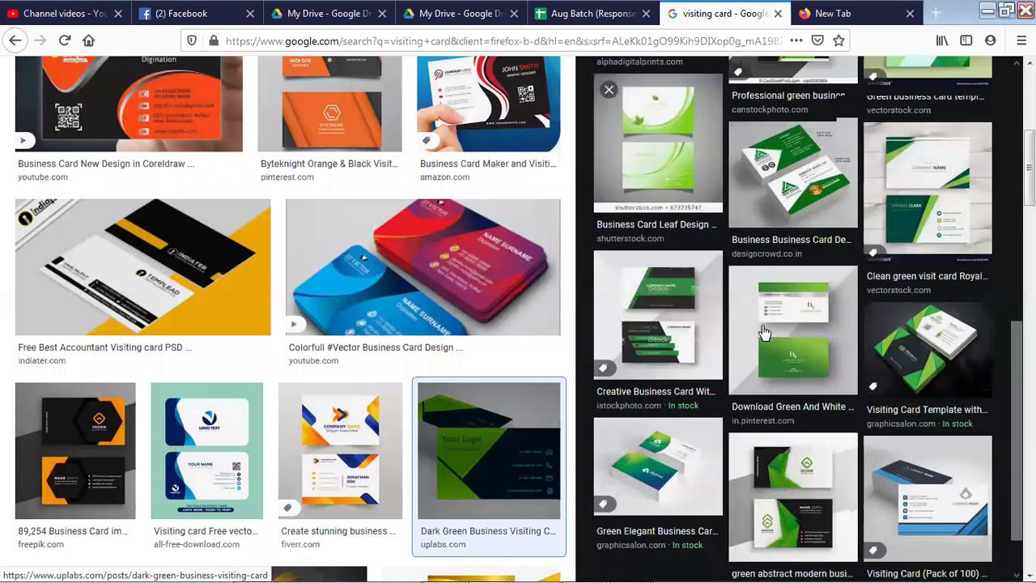
scroll(762, 330, "up", 5)
scroll(485, 317, "down", 4)
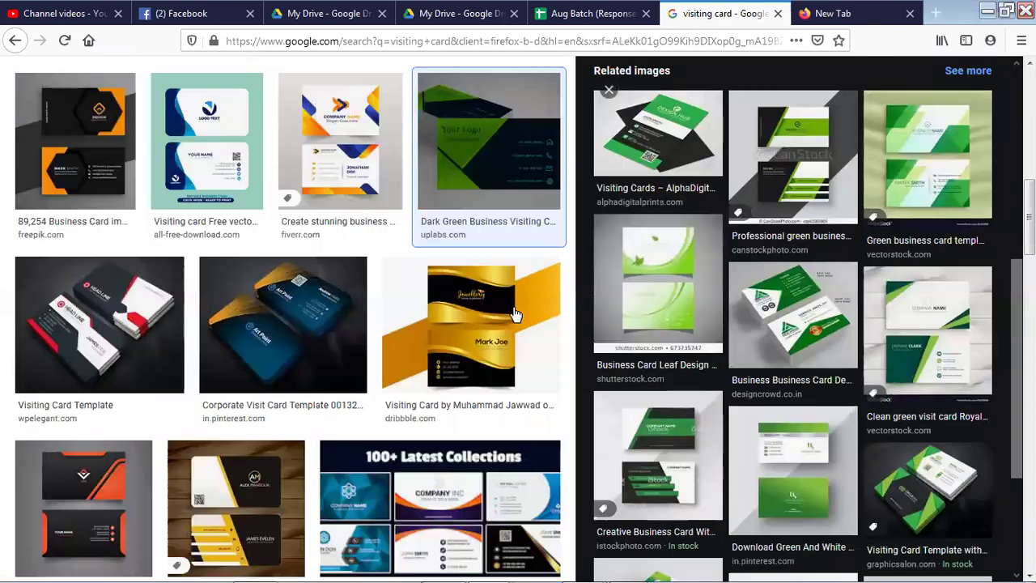
scroll(515, 318, "down", 3)
scroll(515, 318, "down", 3)
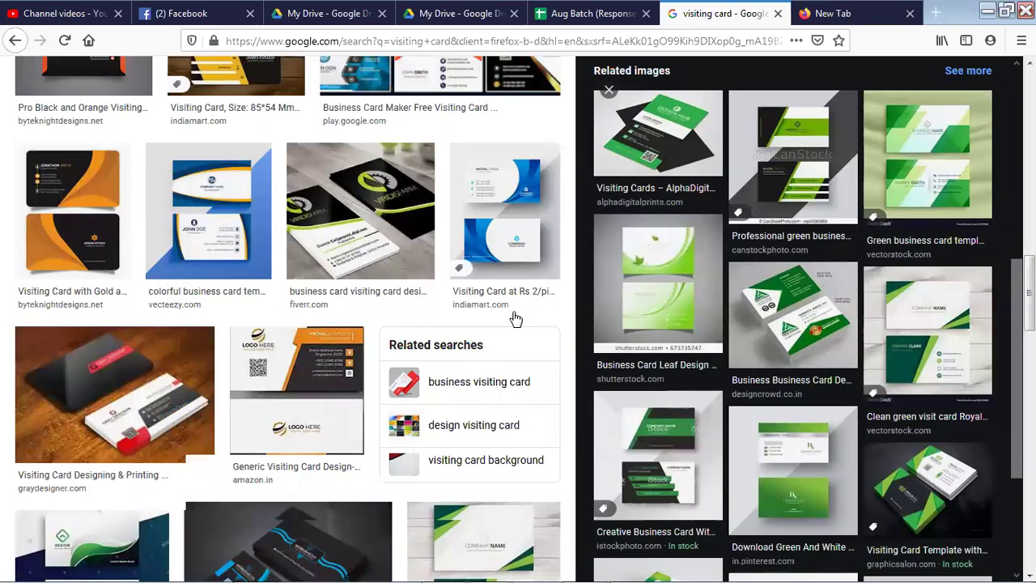
scroll(514, 318, "down", 3)
scroll(466, 322, "down", 3)
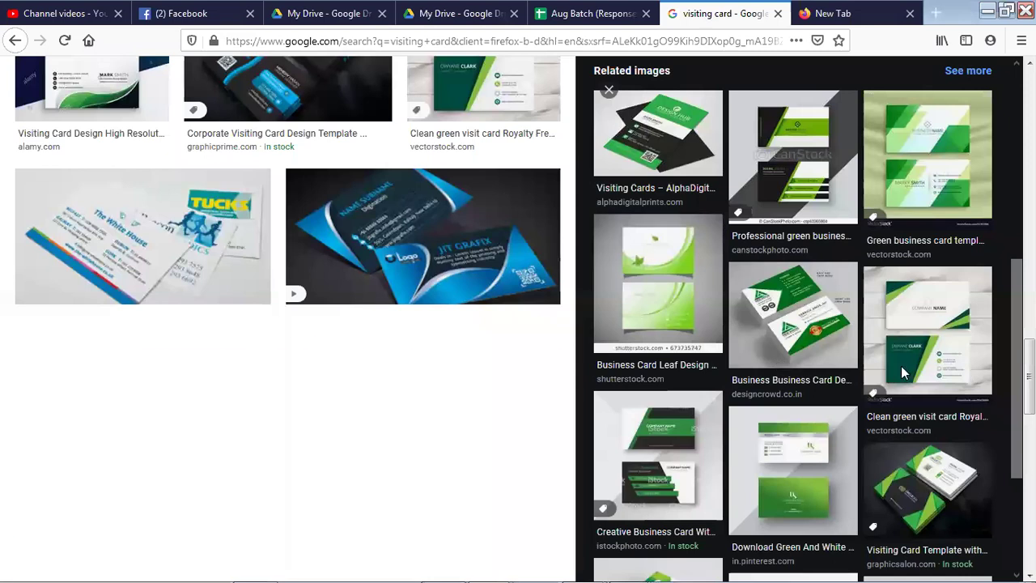
scroll(901, 365, "up", 2)
scroll(903, 372, "up", 4)
scroll(904, 372, "up", 1)
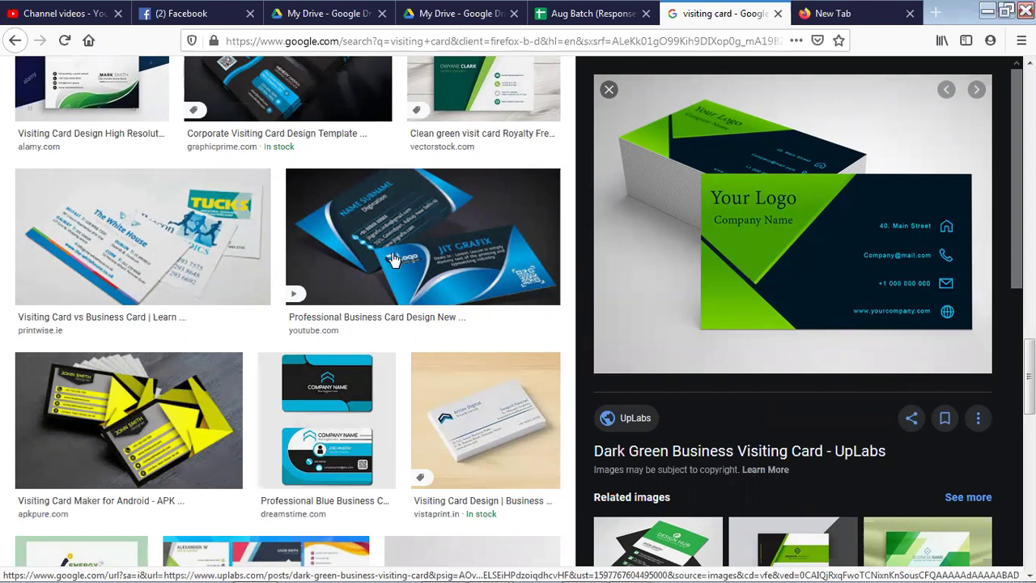
scroll(809, 300, "up", 3)
scroll(799, 291, "up", 6)
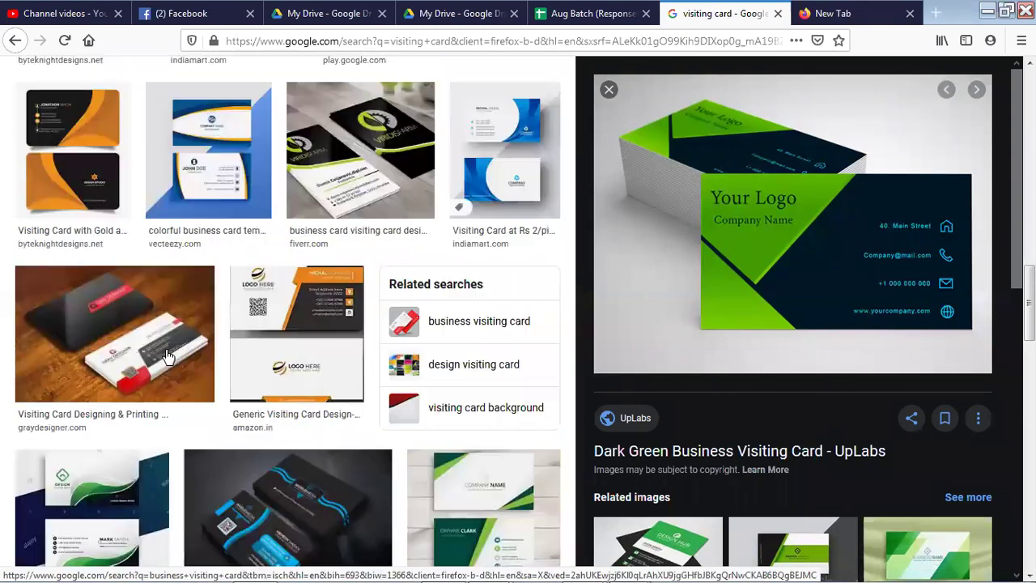
Open the preview of the Gray Designer visiting card and look through its related images.
left_click(138, 355)
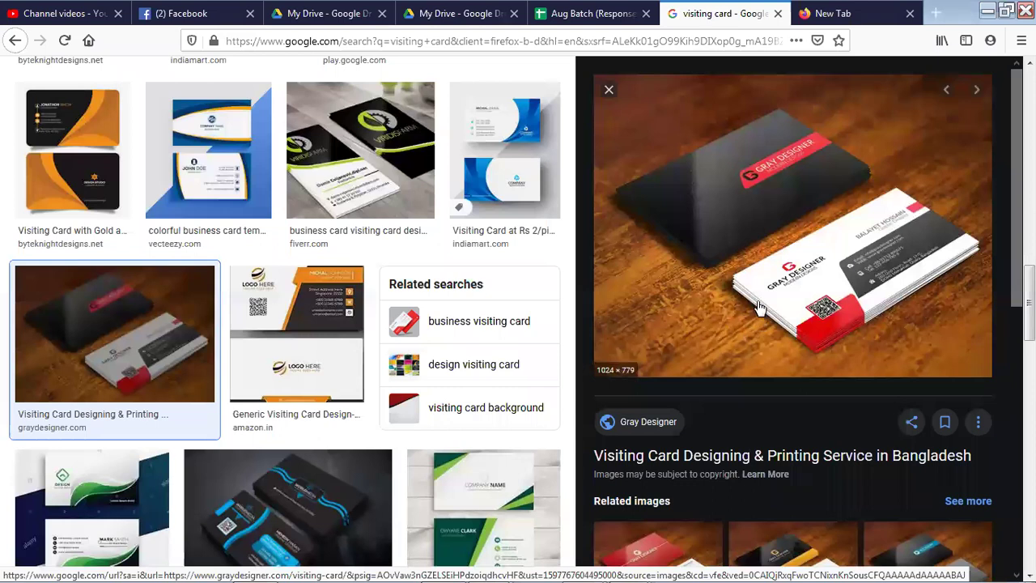
scroll(759, 308, "down", 3)
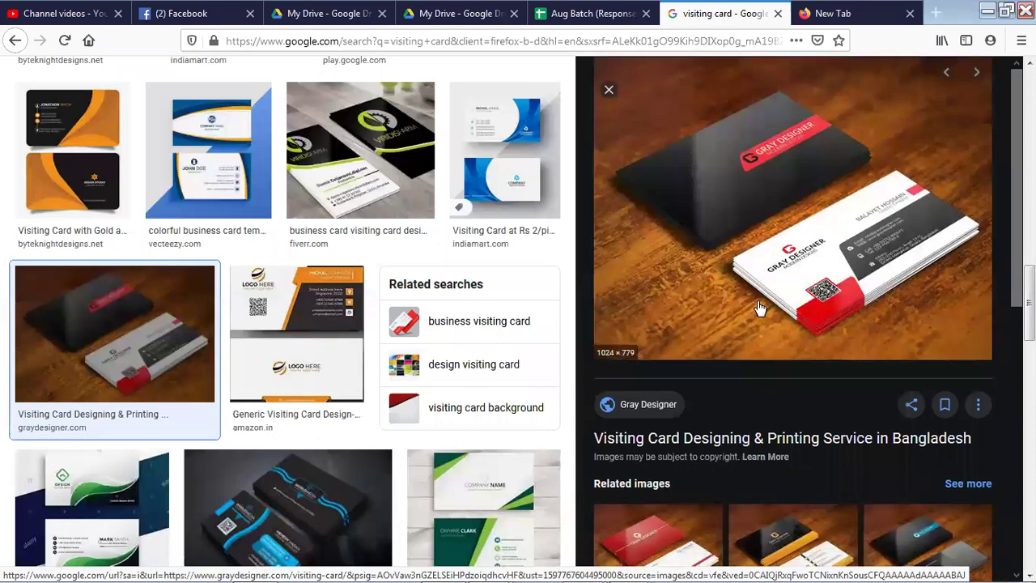
scroll(757, 322, "down", 3)
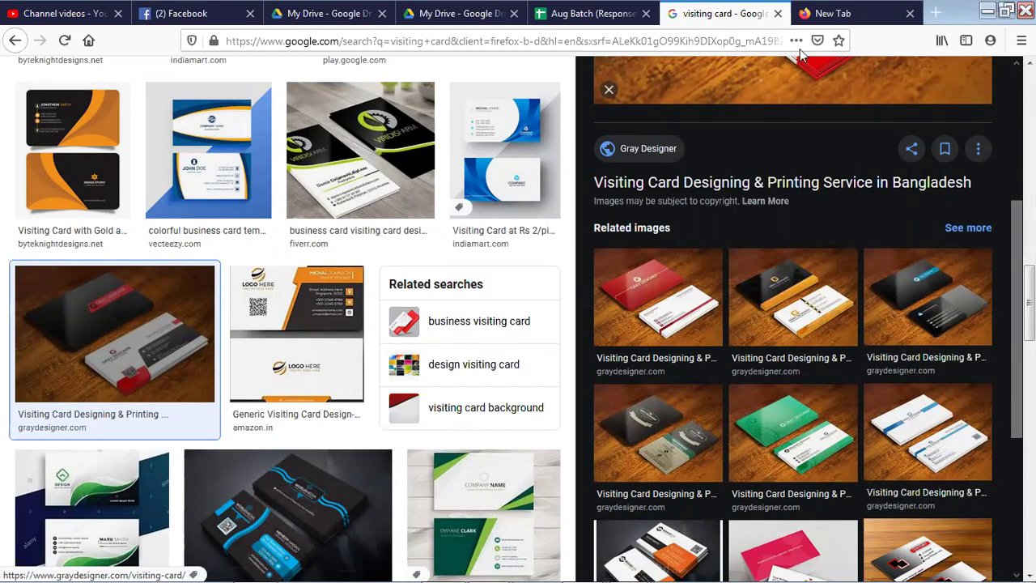
scroll(803, 61, "up", 6)
Search the web for "visiting card mockup free" in the blank new tab.
left_click(833, 14)
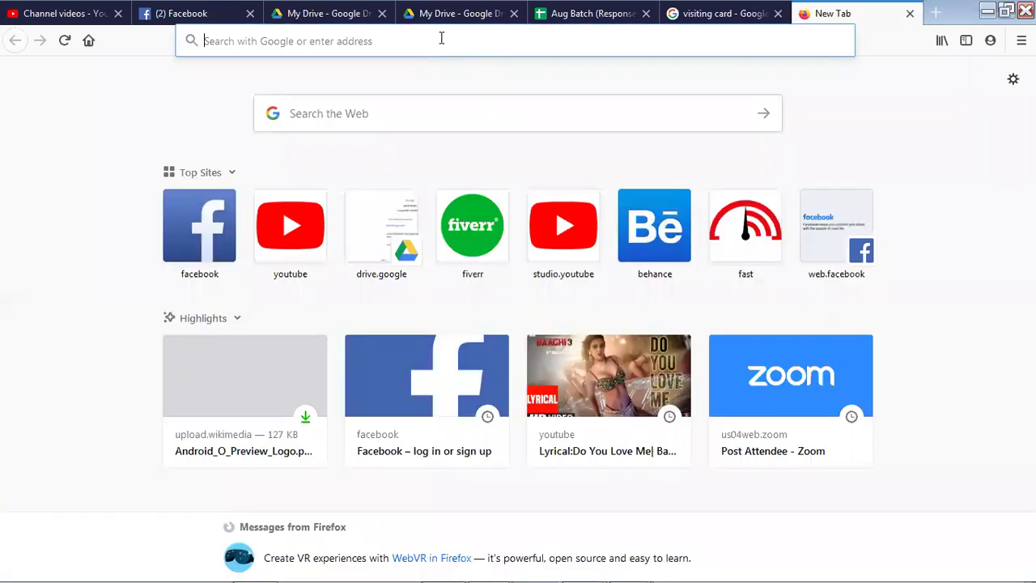
left_click(440, 39)
type("vis")
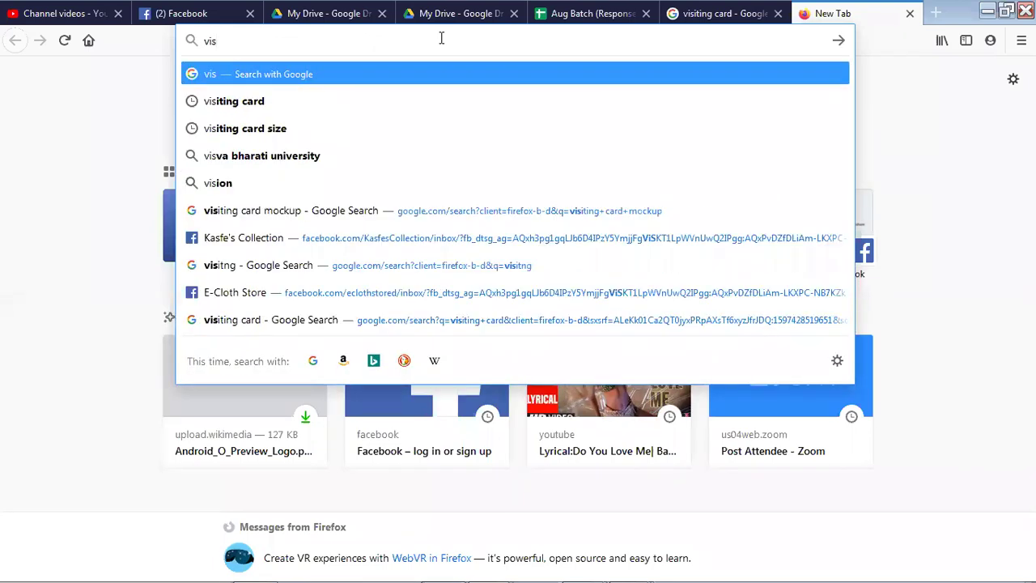
key("Down")
key("Right")
type("mockk")
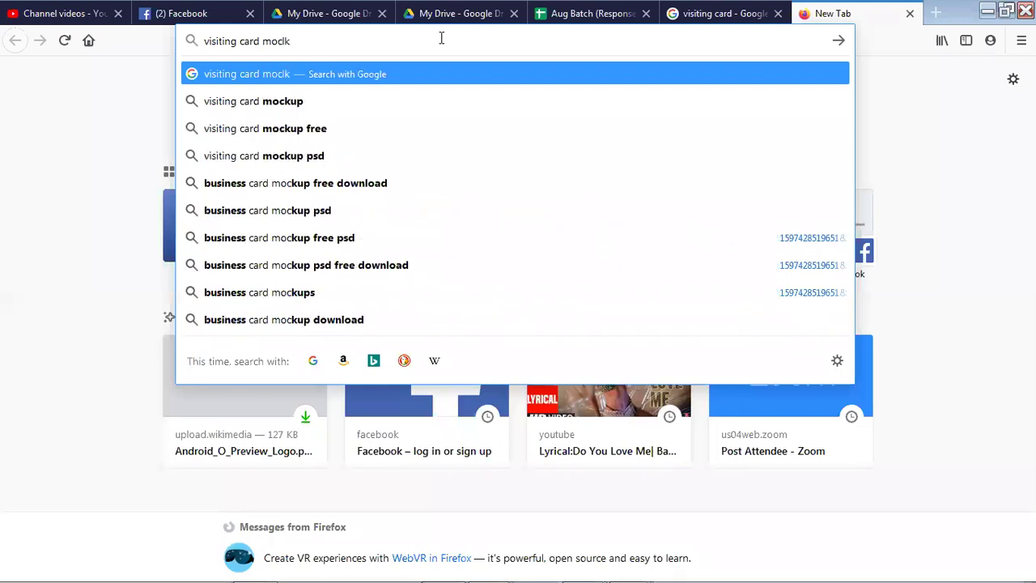
key("Down")
key("Down")
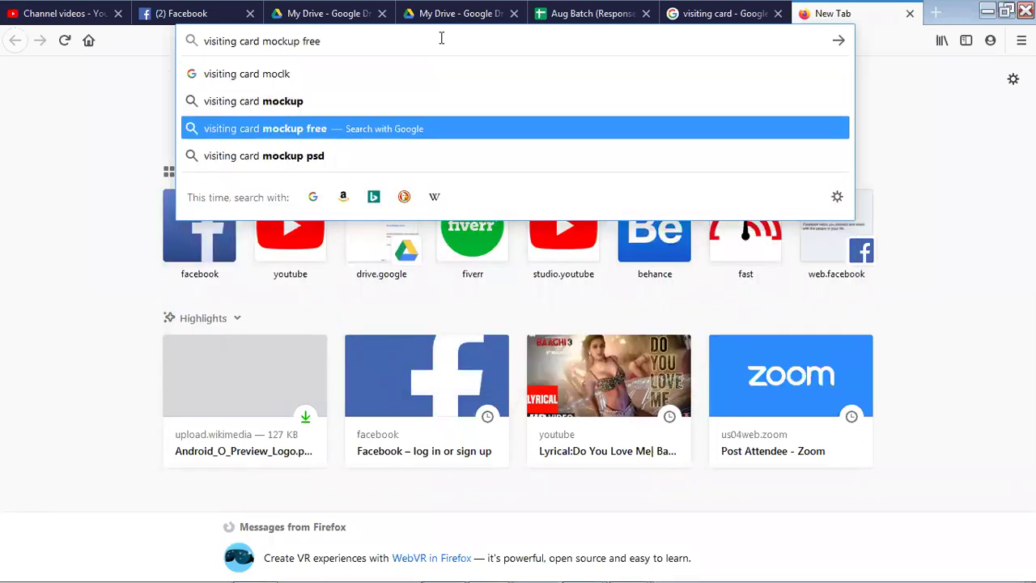
key("Return")
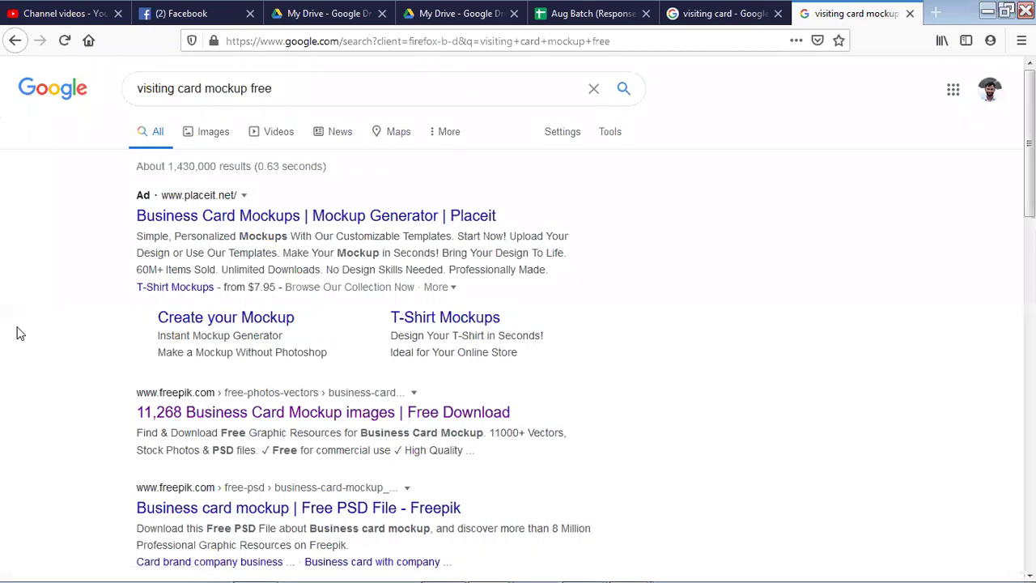
Open the two Freepik results, the business card mockup images and the free PSD file, in separate new tabs.
scroll(303, 259, "down", 4)
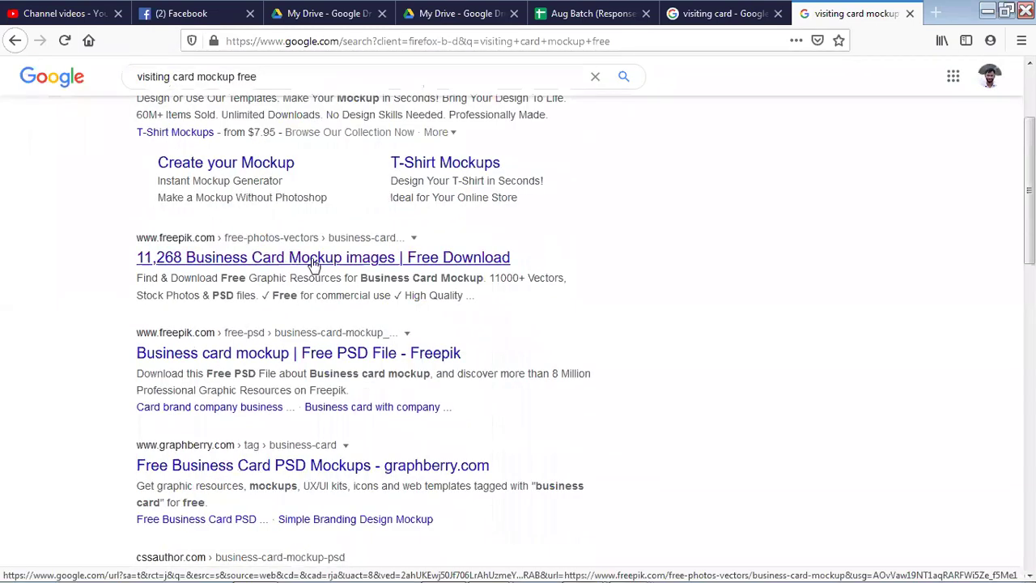
right_click(311, 260)
left_click(334, 267)
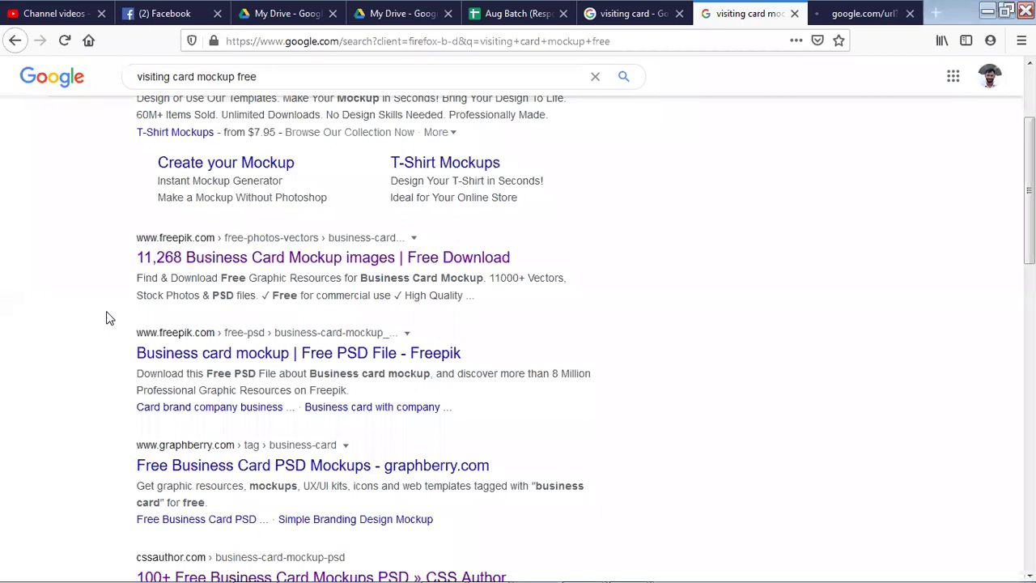
scroll(175, 282, "down", 2)
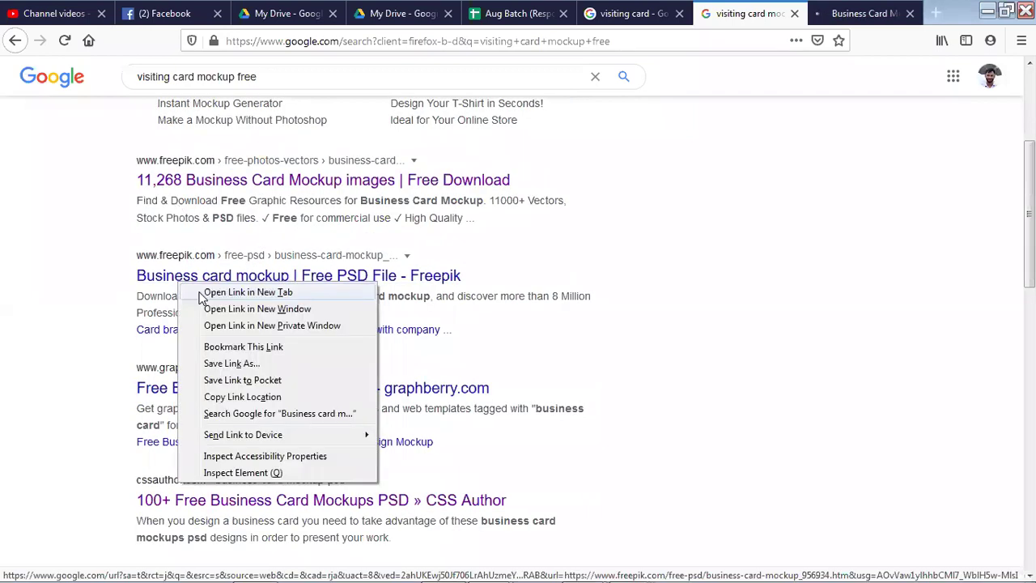
left_click(203, 293)
Open the graphberry.com PSD mockups and CSS Author 100+ mockups results in separate new tabs.
scroll(125, 388, "down", 2)
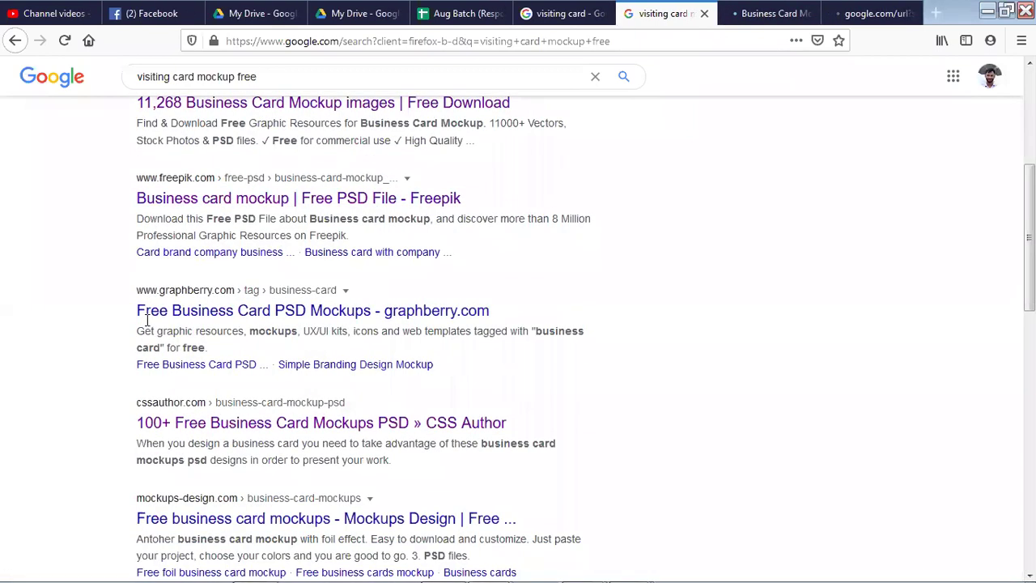
right_click(194, 316)
left_click(202, 324)
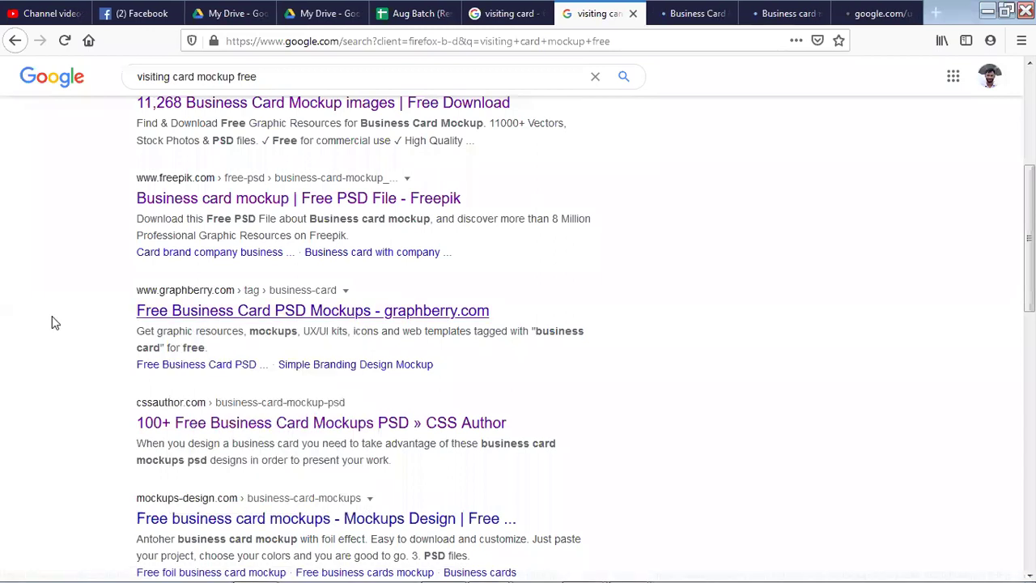
scroll(162, 340, "down", 2)
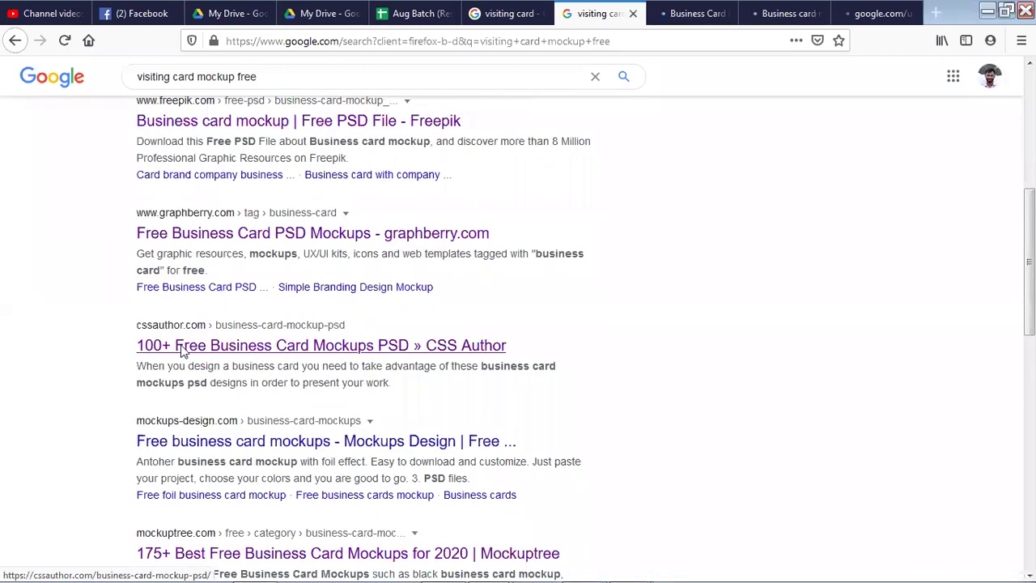
right_click(171, 346)
left_click(198, 355)
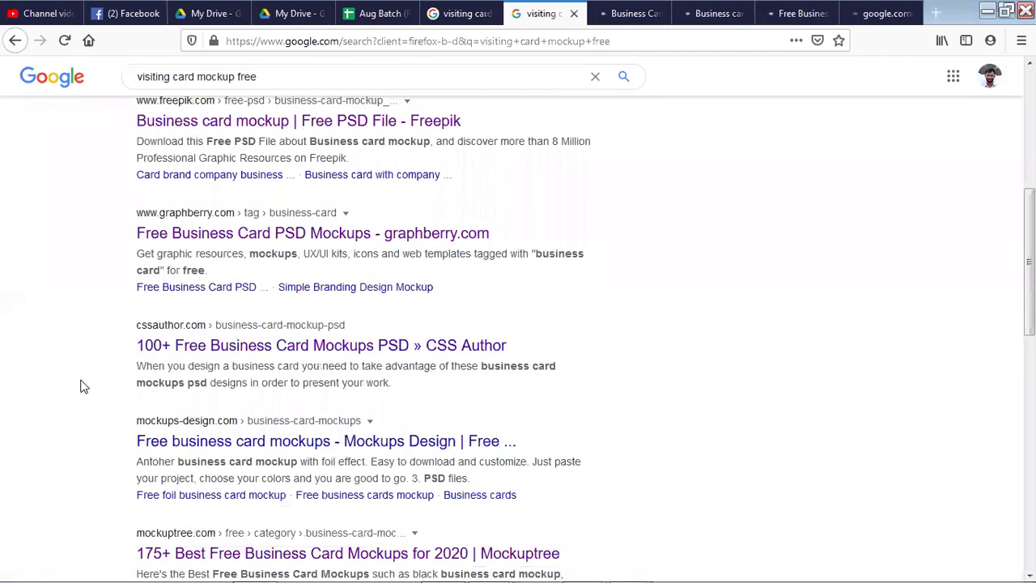
scroll(113, 382, "down", 3)
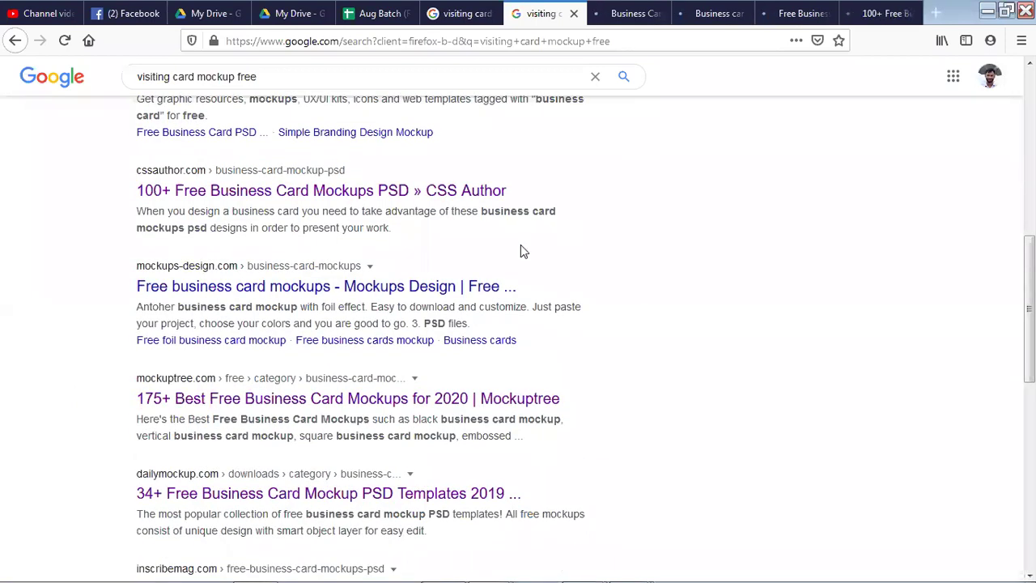
Switch to the Freepik business card mockup images page and look through its mockup designs.
left_click(623, 17)
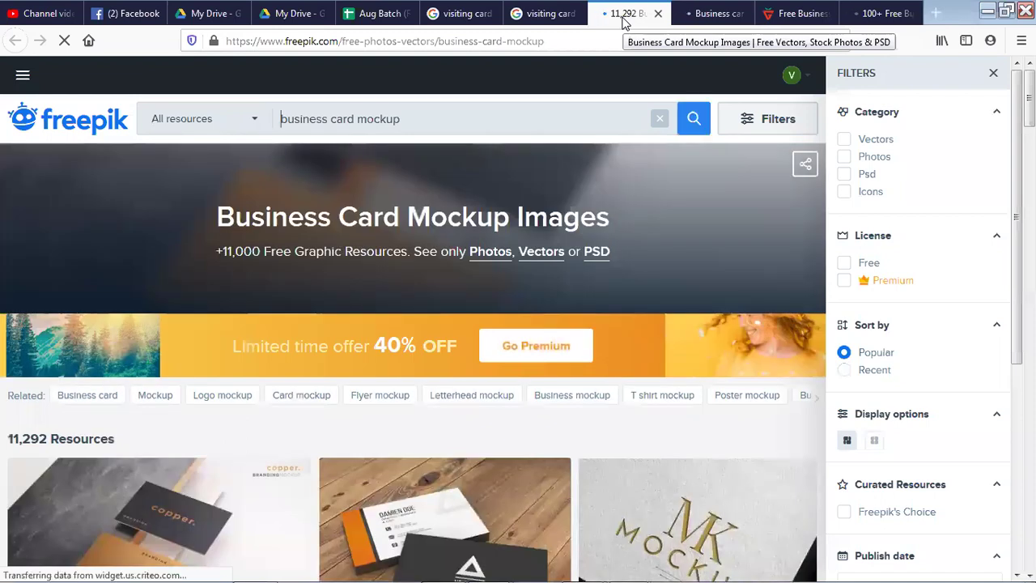
scroll(527, 241, "down", 2)
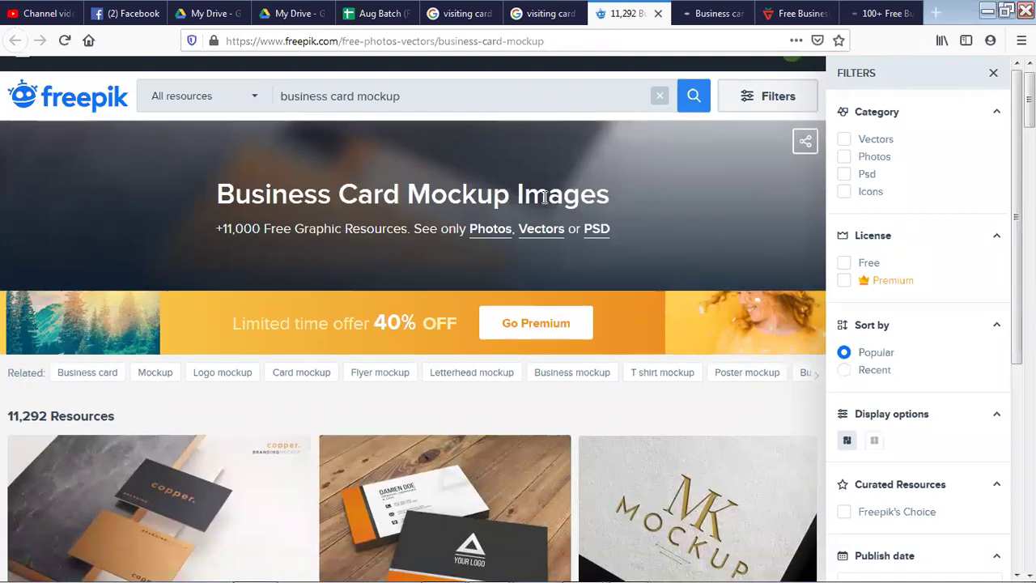
scroll(527, 243, "down", 2)
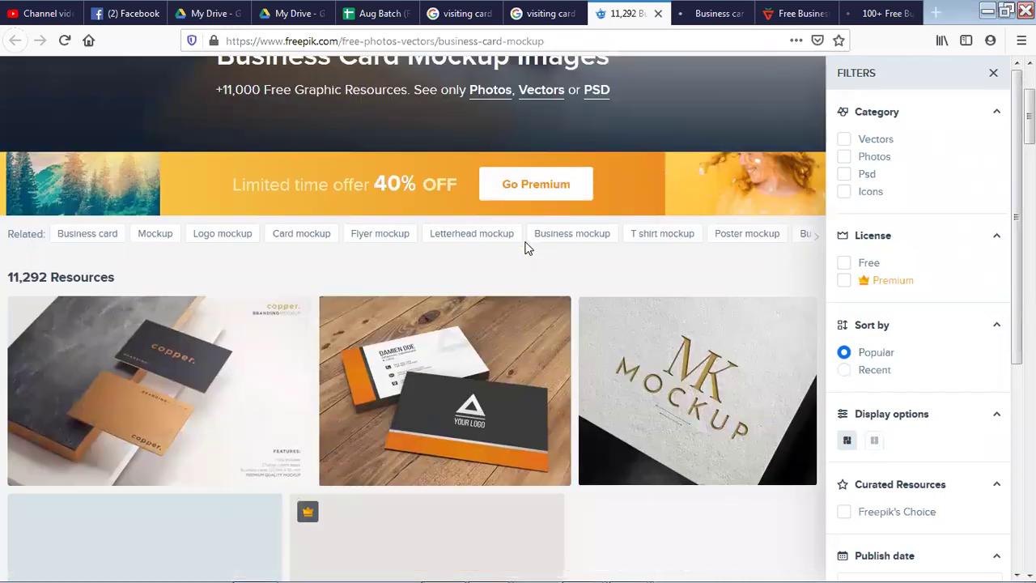
scroll(526, 248, "down", 2)
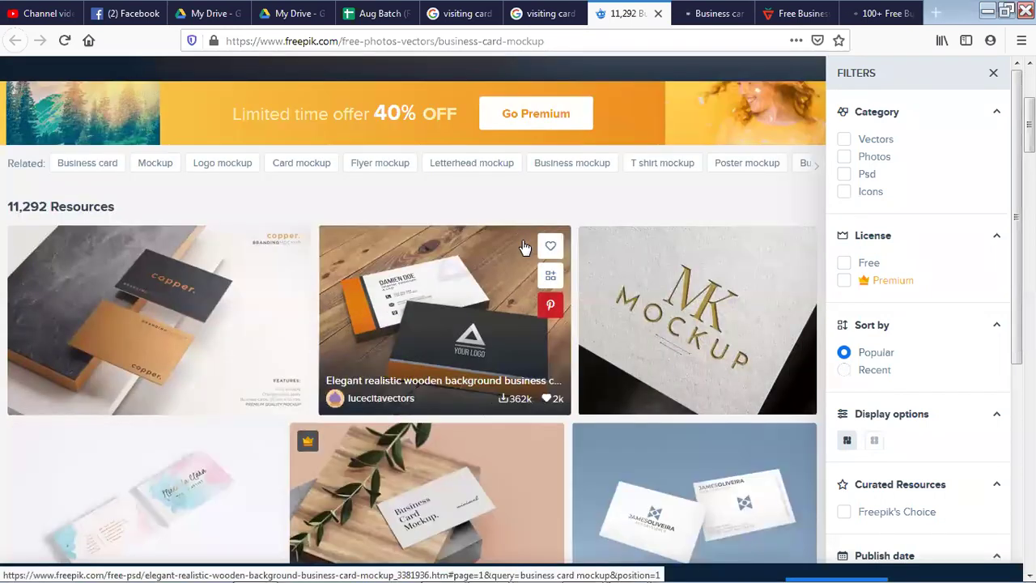
scroll(525, 246, "down", 5)
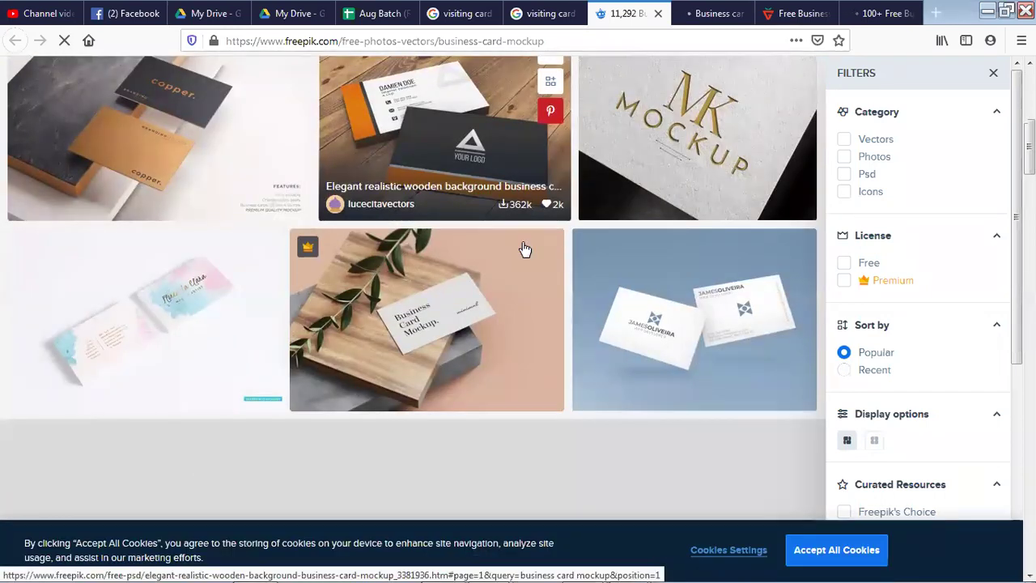
scroll(524, 248, "down", 1)
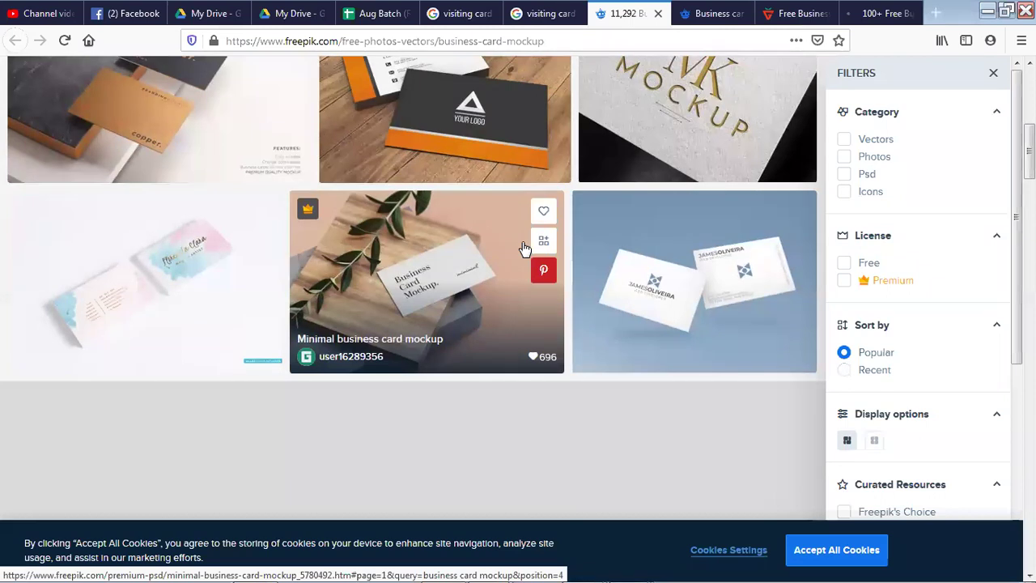
scroll(524, 249, "down", 1)
scroll(502, 247, "down", 1)
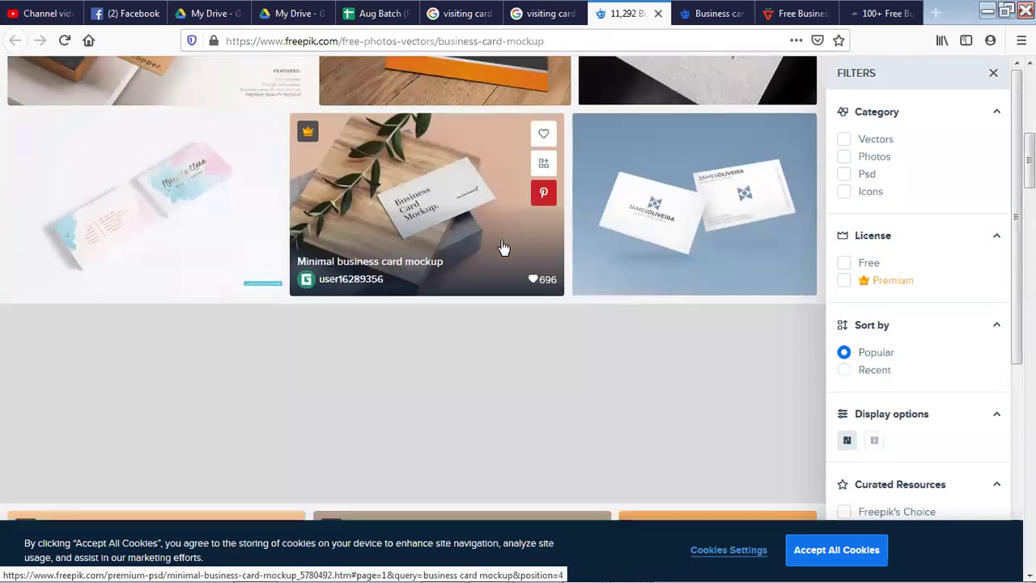
scroll(501, 247, "down", 3)
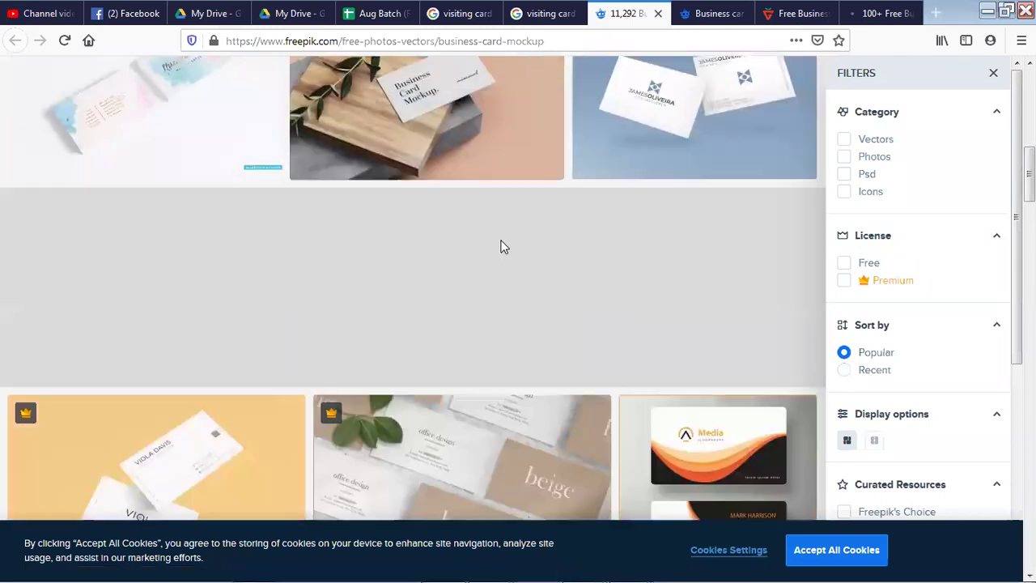
scroll(501, 247, "down", 2)
scroll(501, 247, "down", 4)
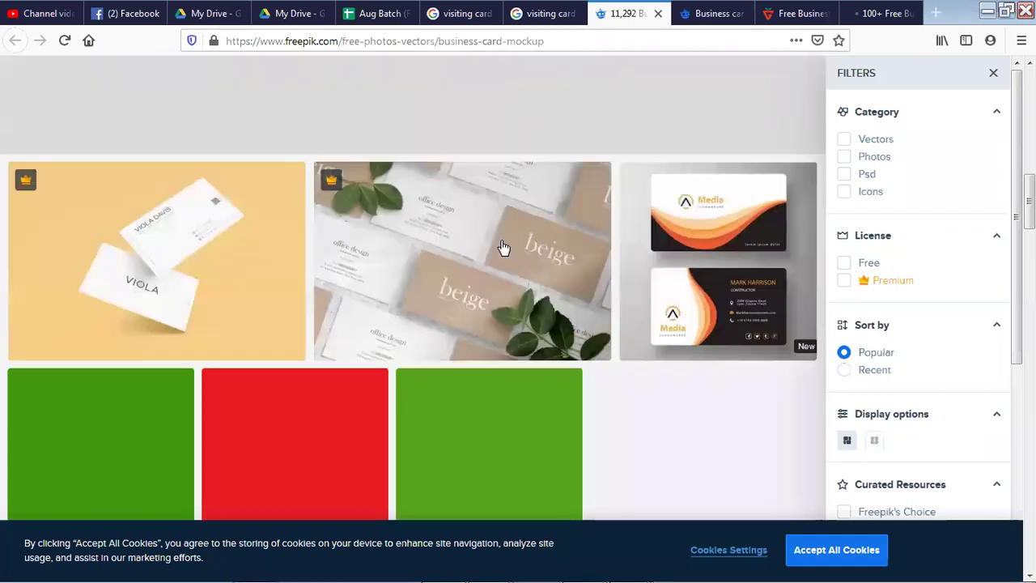
scroll(502, 247, "down", 4)
scroll(501, 246, "down", 2)
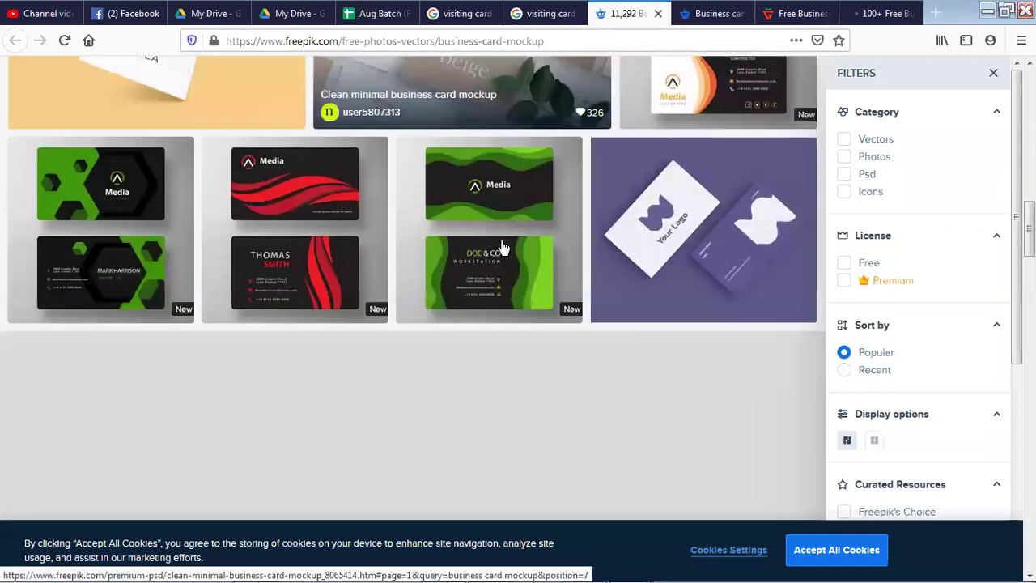
scroll(502, 247, "down", 2)
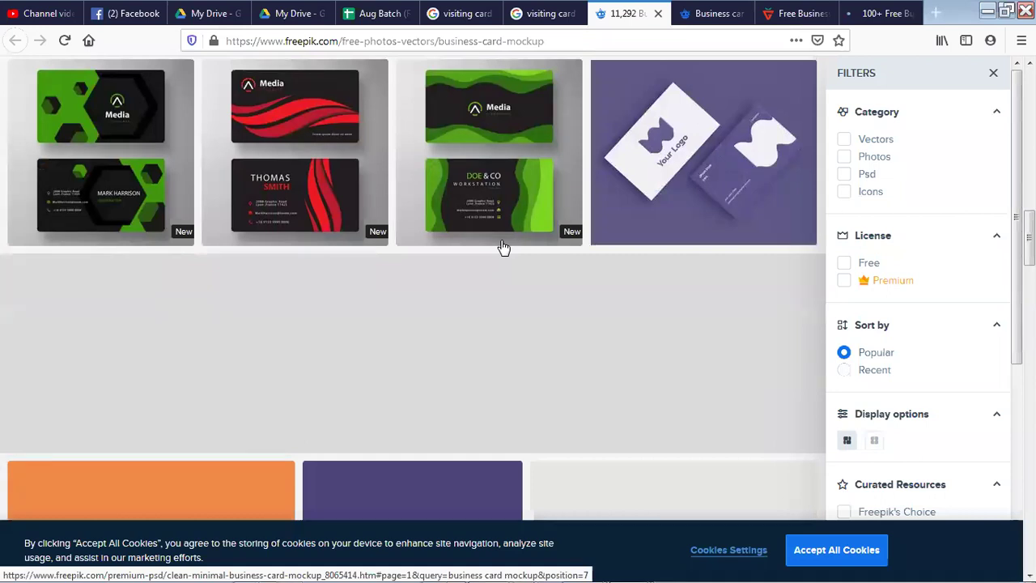
scroll(512, 330, "down", 4)
scroll(508, 332, "down", 2)
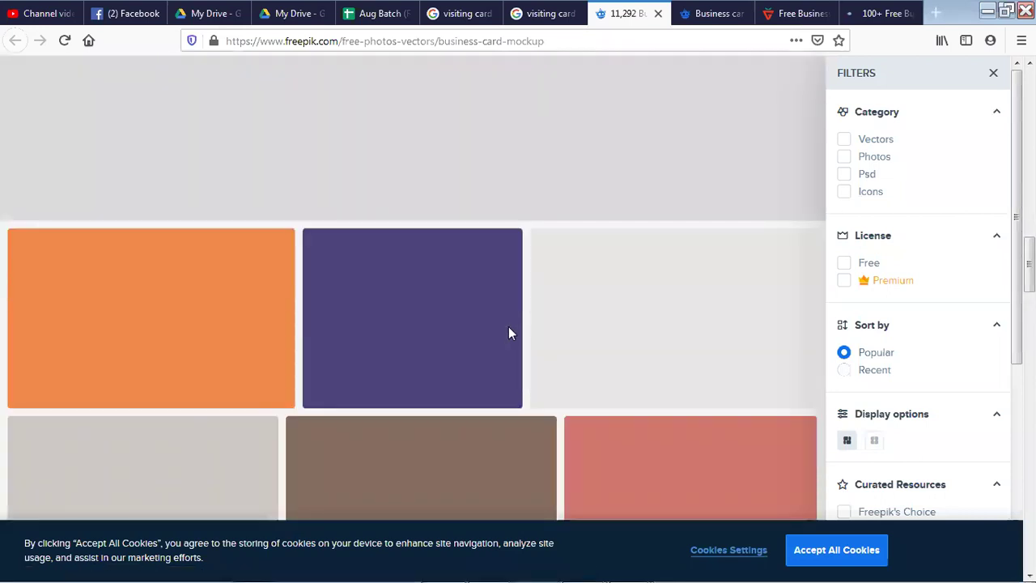
scroll(617, 186, "up", 8)
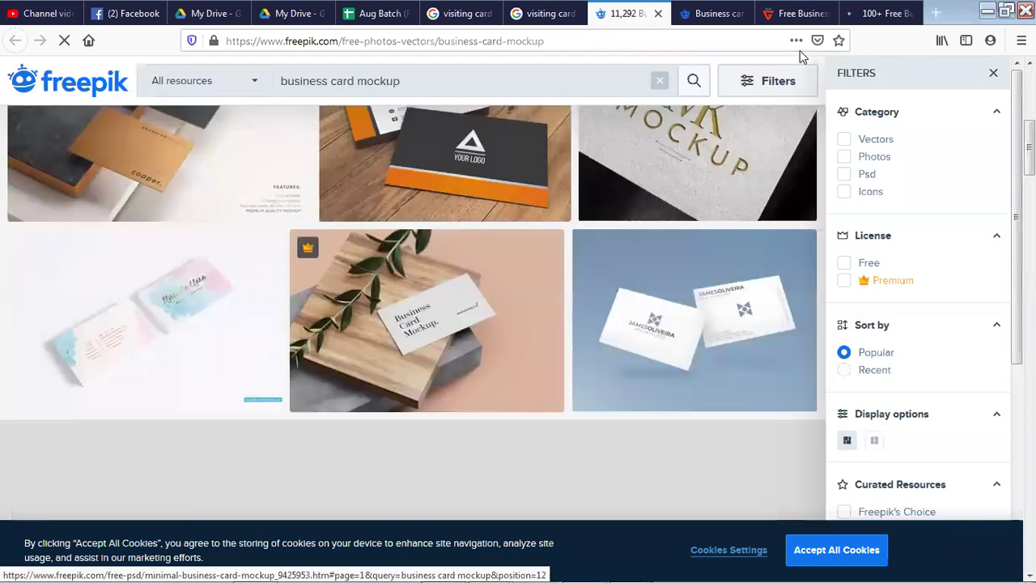
scroll(799, 53, "up", 5)
Switch to the CSS Author page of free business card mockups and examine its introduction and first mockups.
left_click(878, 13)
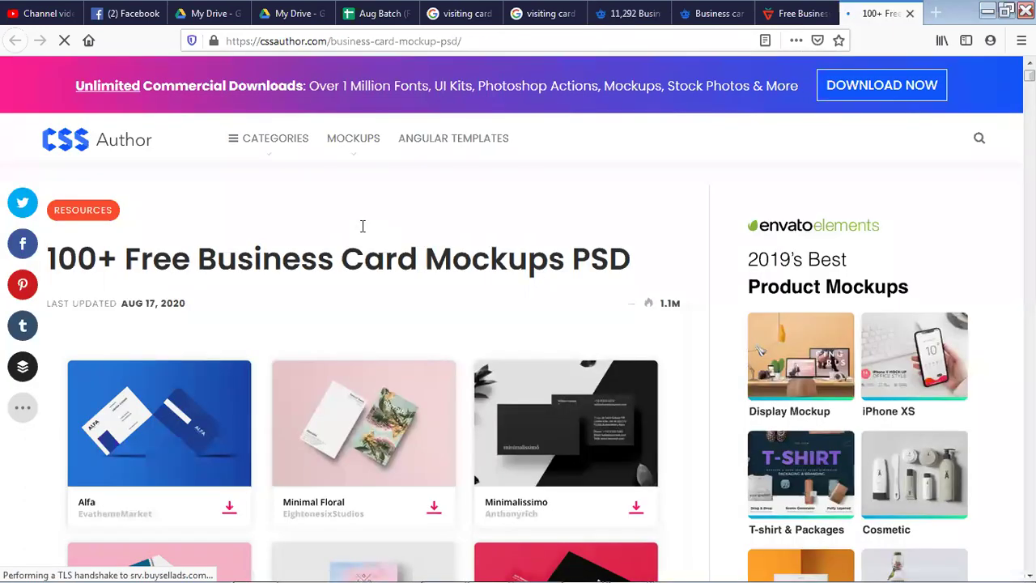
scroll(362, 225, "down", 3)
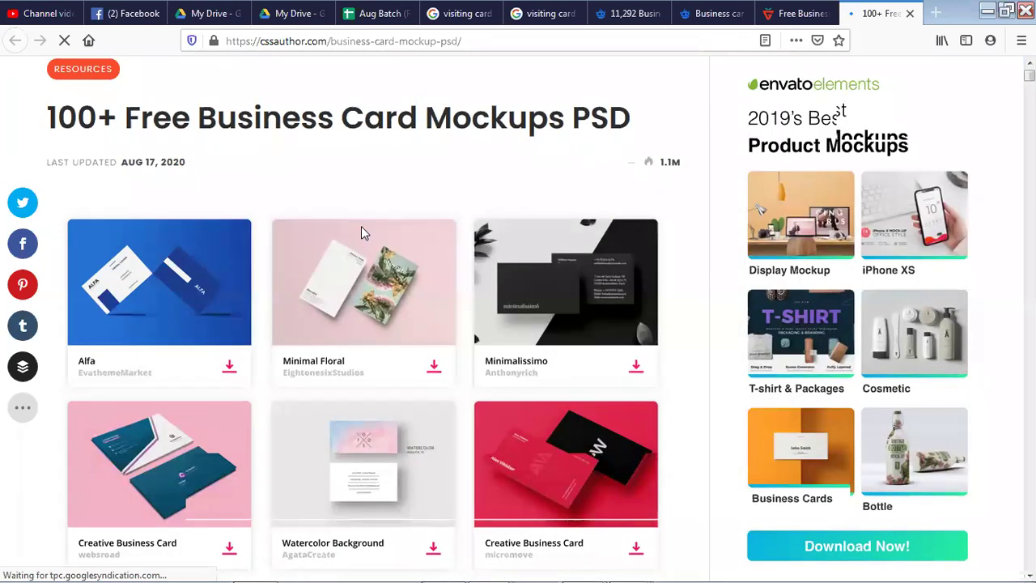
scroll(360, 226, "down", 10)
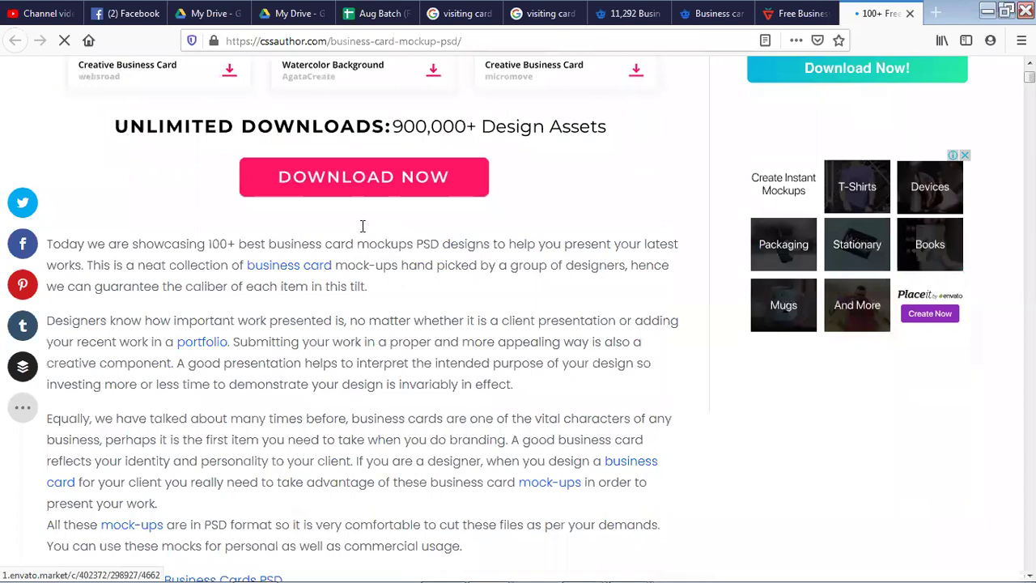
scroll(363, 226, "down", 10)
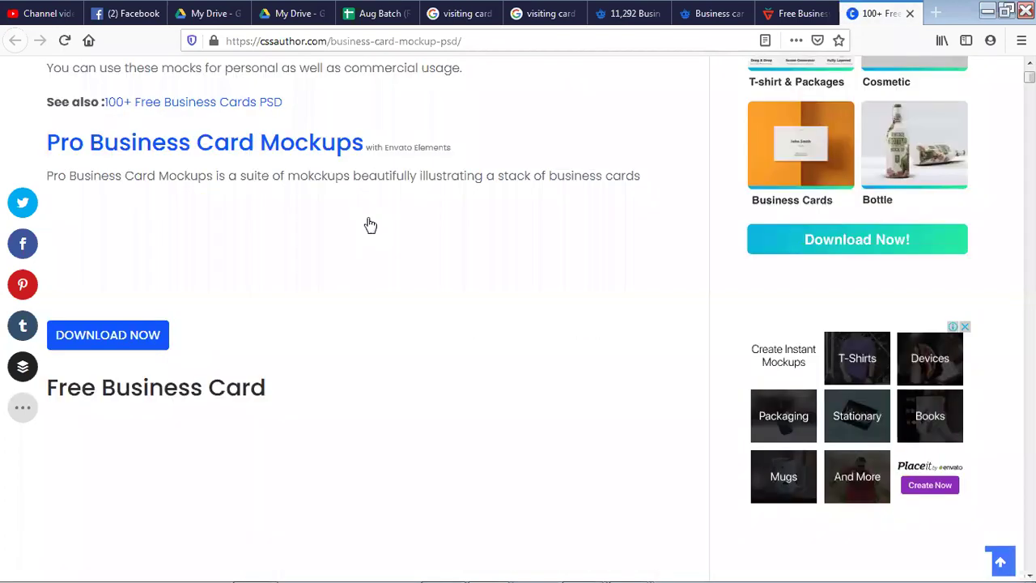
scroll(370, 224, "down", 2)
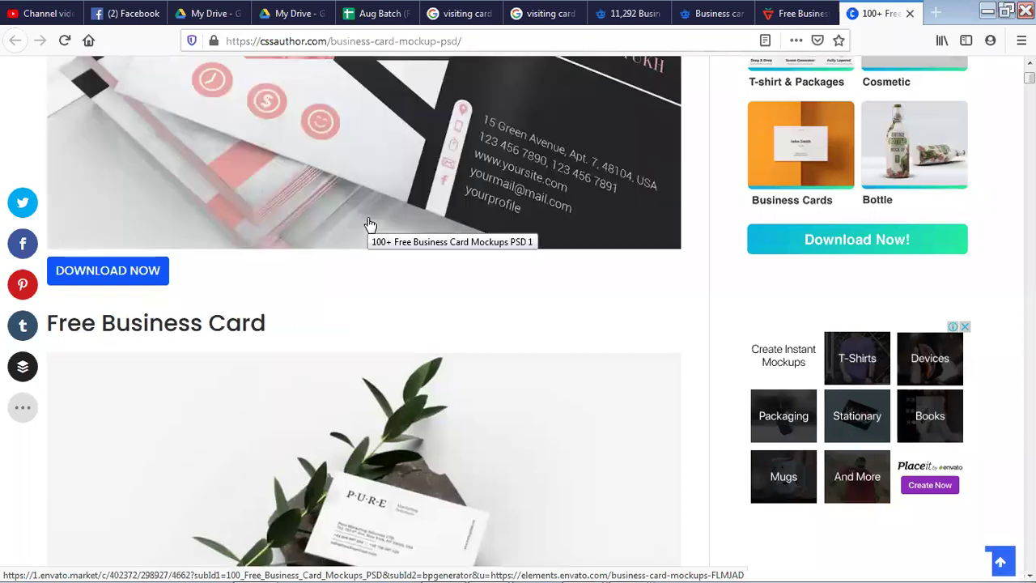
scroll(370, 225, "down", 2)
scroll(370, 224, "up", 5)
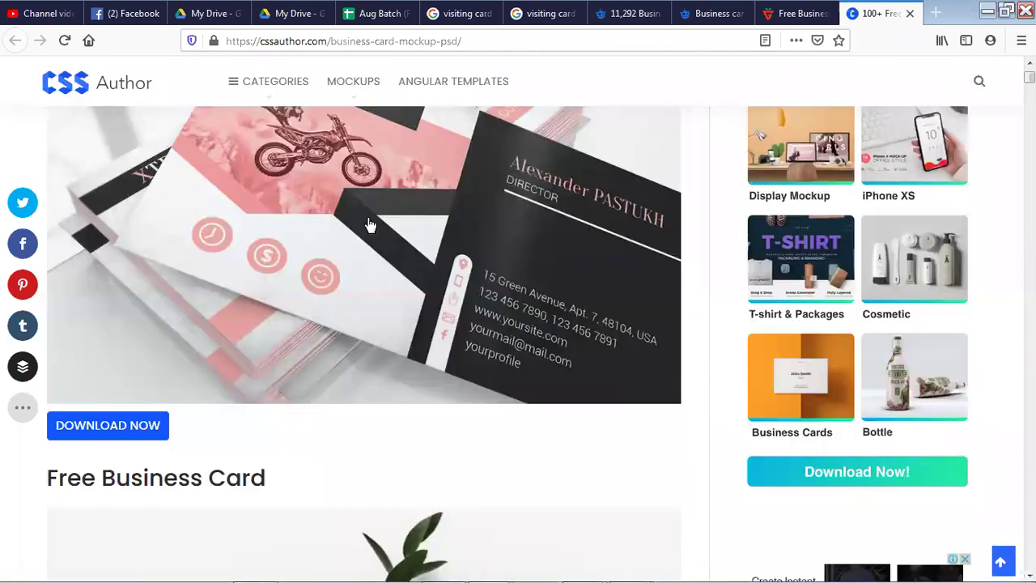
scroll(369, 224, "up", 5)
scroll(370, 224, "up", 3)
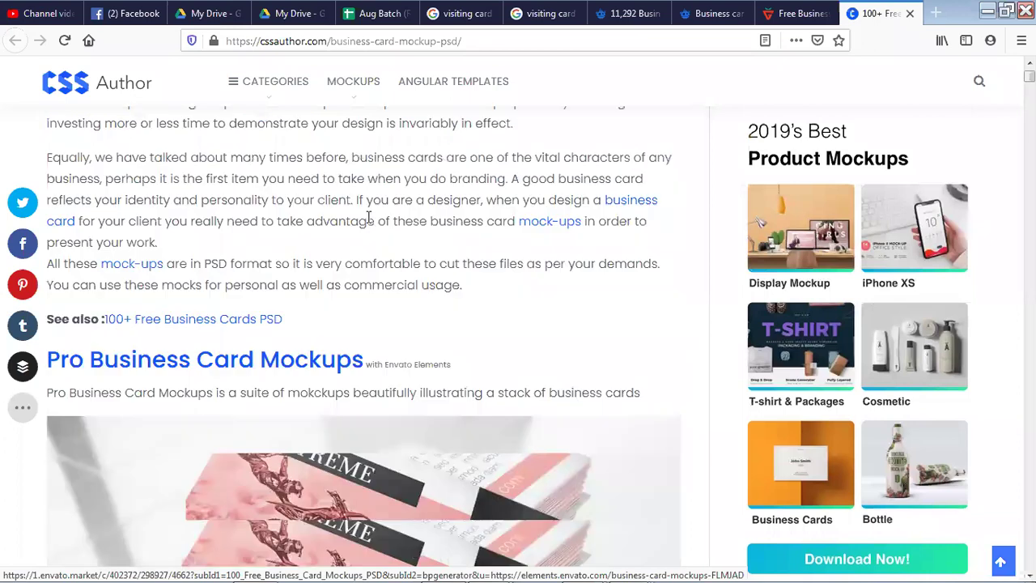
Open the download page for the pink hand-held business card mockup listed on CSS Author.
scroll(370, 224, "down", 4)
scroll(370, 224, "down", 8)
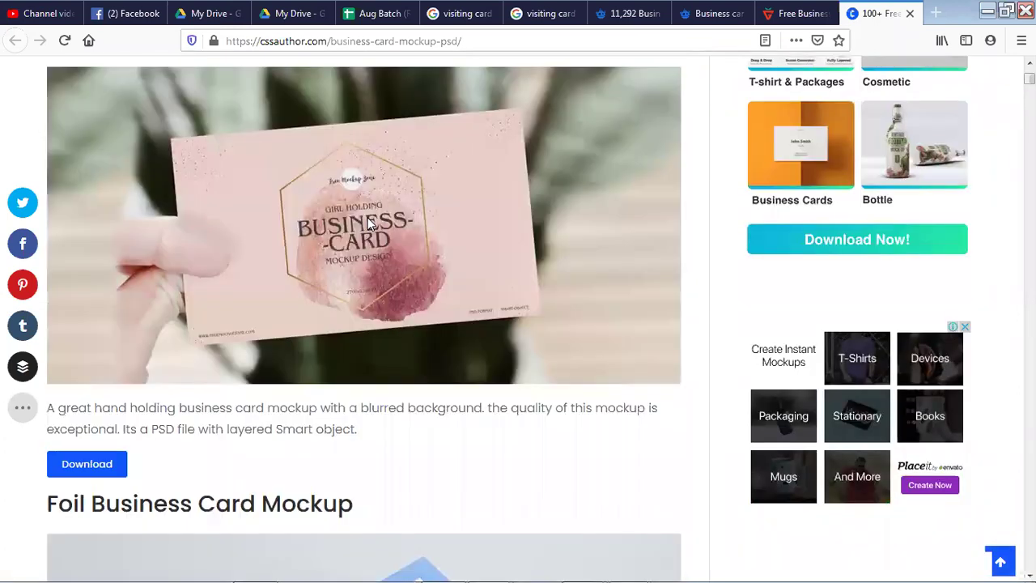
left_click(83, 466)
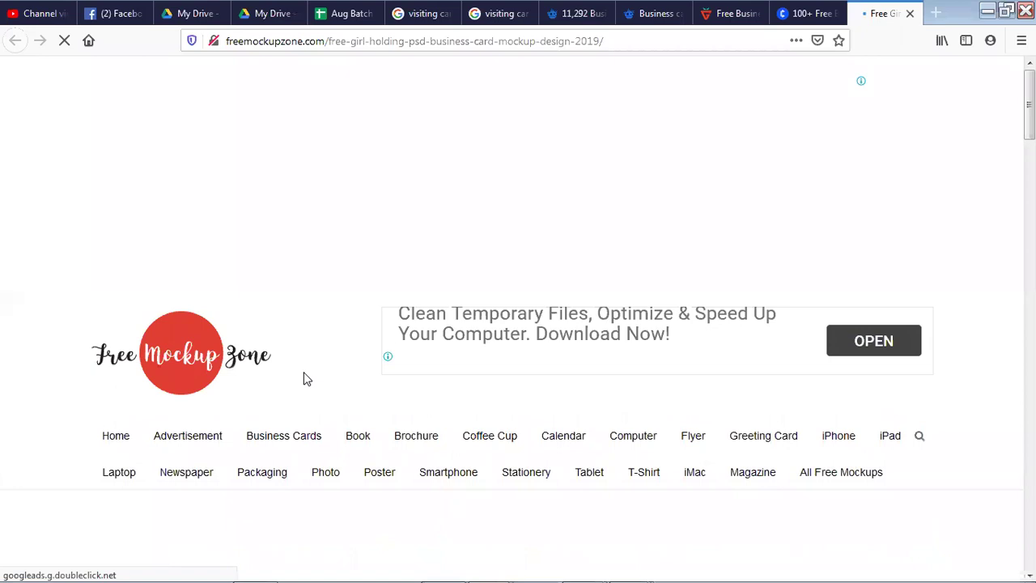
Review the Free Girl Holding PSD Business Card Mockup Design 2019 page down to its specifications and open its file download page.
scroll(306, 379, "down", 1)
scroll(306, 378, "down", 1)
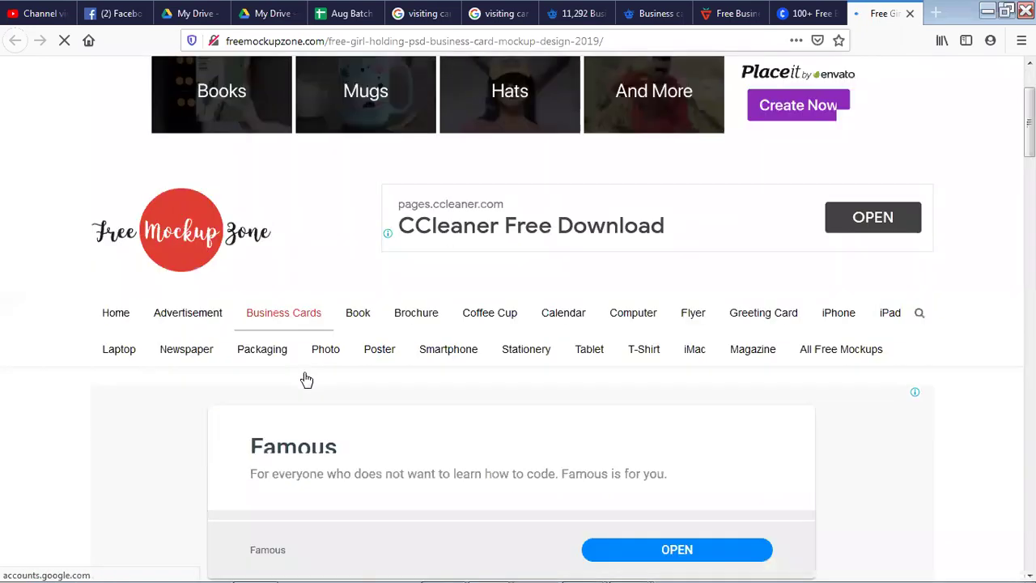
scroll(312, 377, "down", 3)
scroll(318, 377, "down", 3)
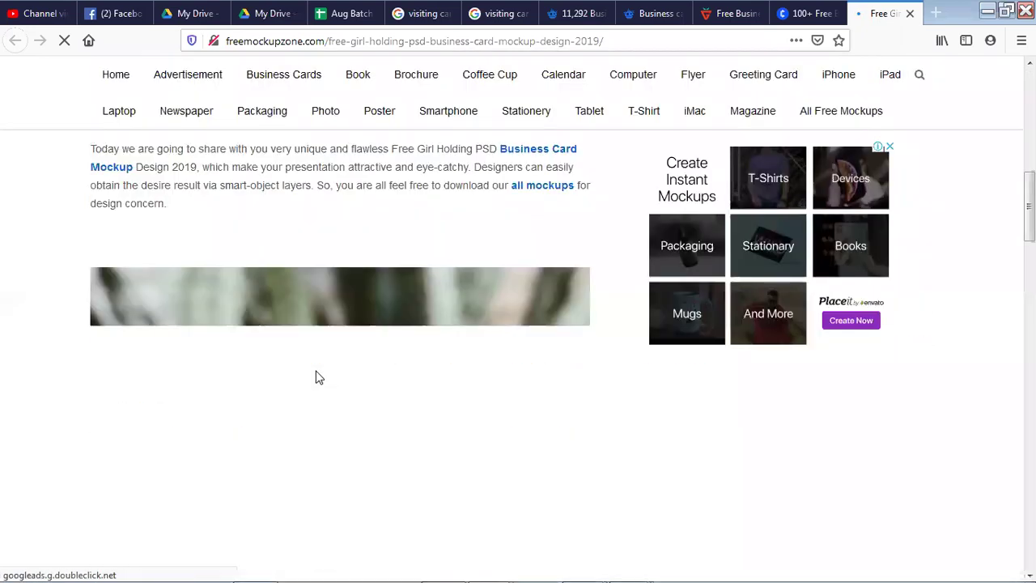
scroll(318, 377, "down", 1)
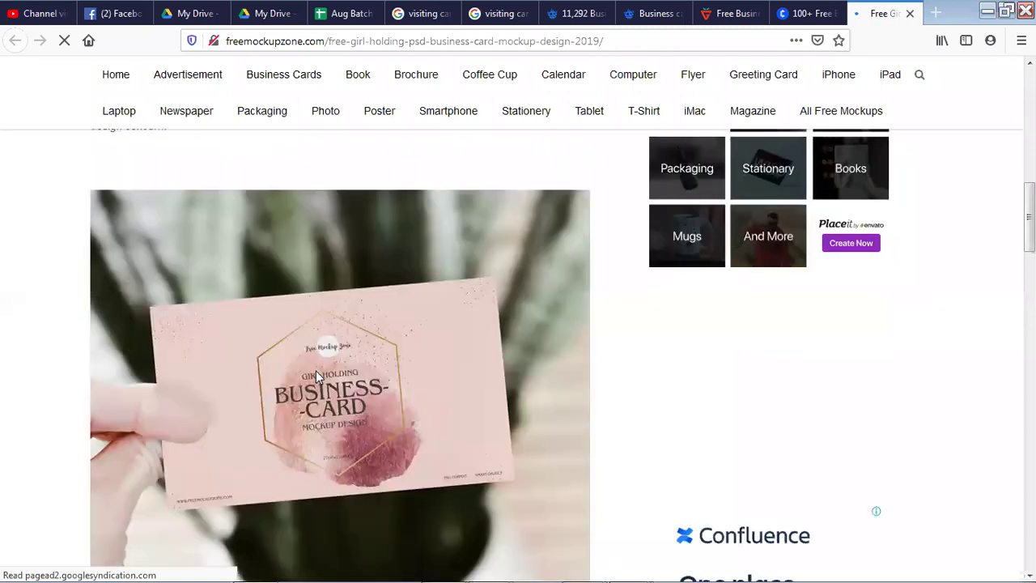
scroll(315, 377, "down", 2)
scroll(315, 377, "down", 3)
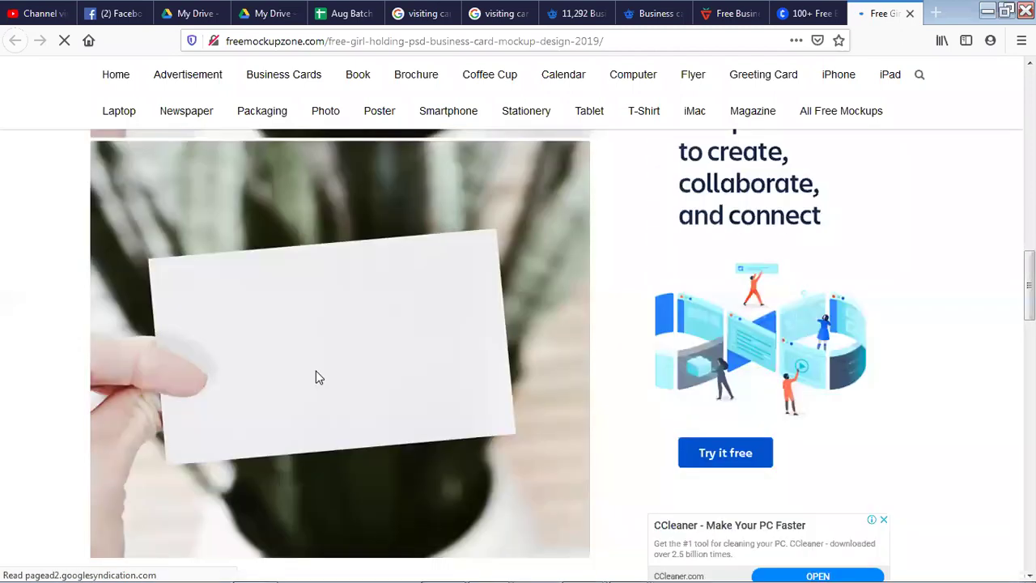
scroll(316, 376, "down", 2)
scroll(315, 375, "down", 3)
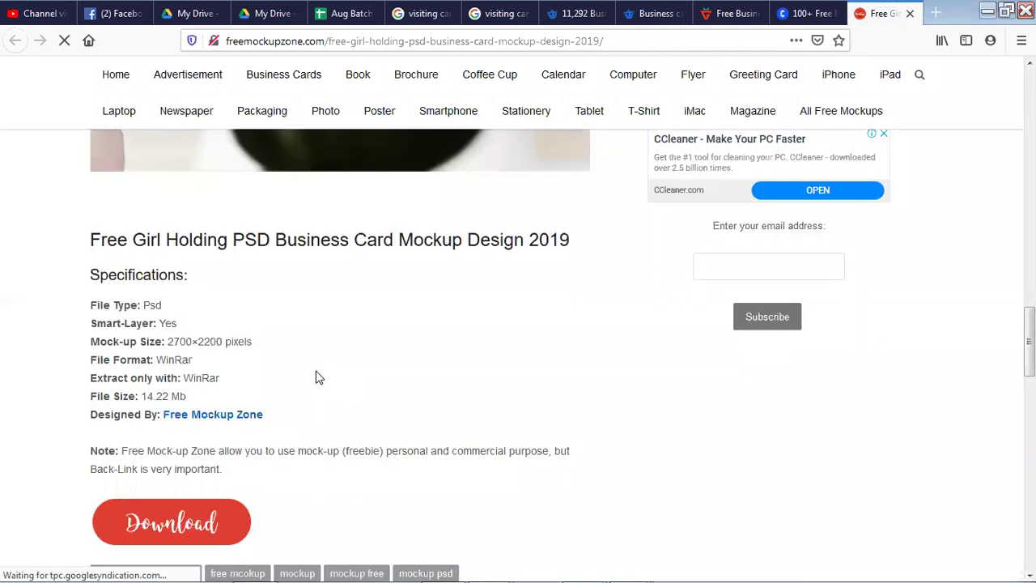
scroll(178, 418, "down", 1)
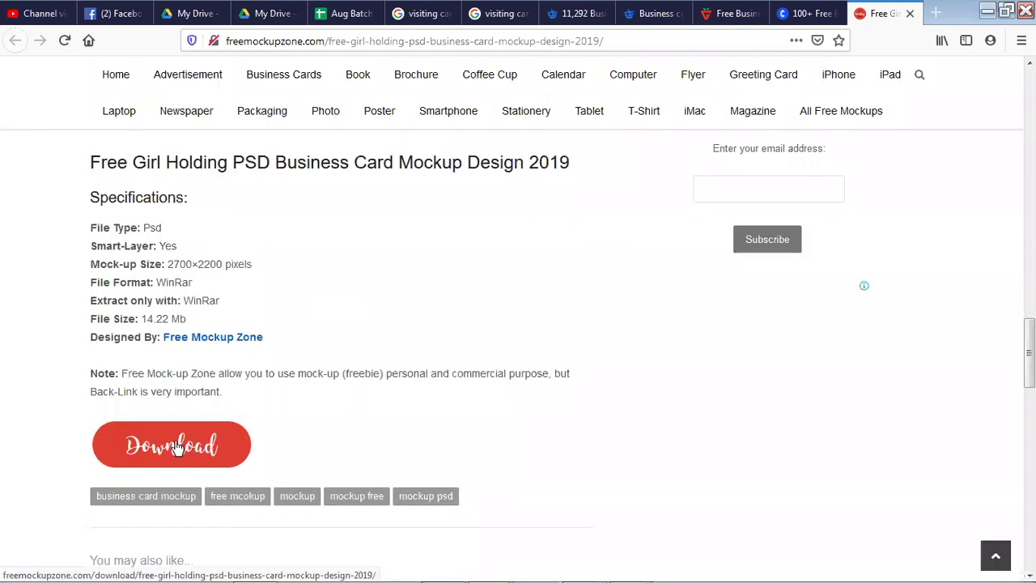
left_click(177, 447)
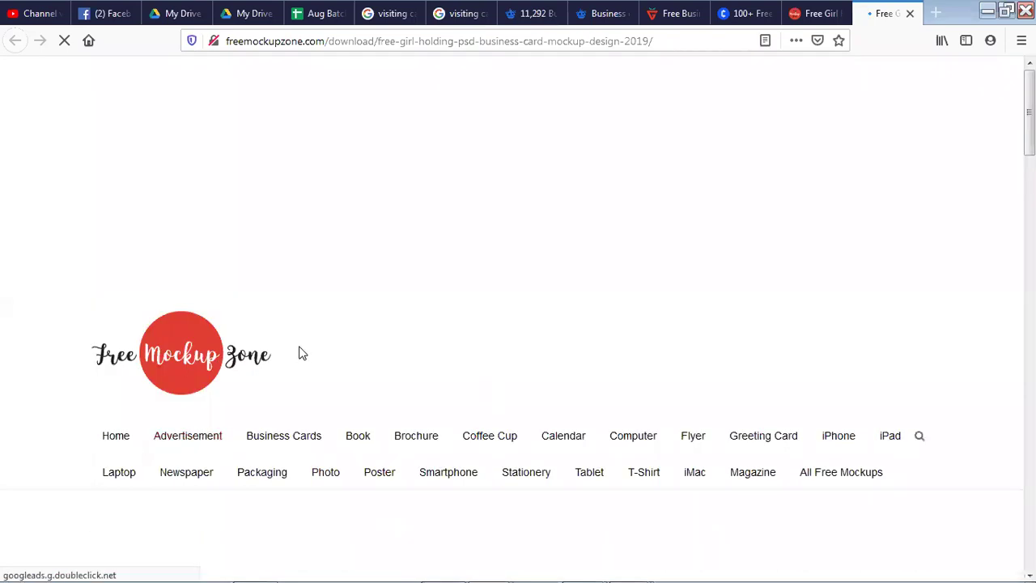
Download the Free Girl Holding PSD Business Card Mockup Design 2019 zip archive and save it to the computer.
scroll(299, 352, "down", 2)
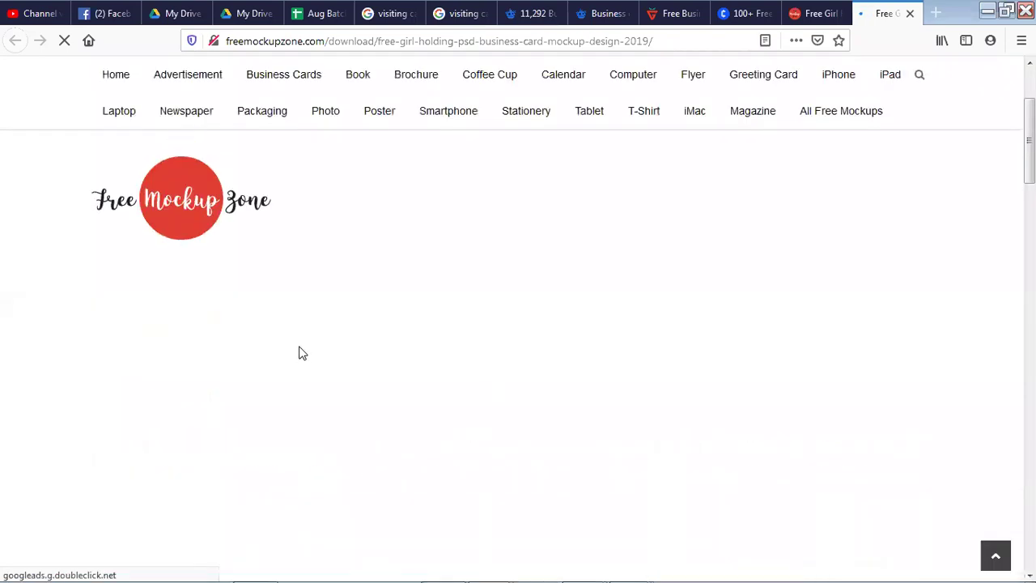
scroll(298, 353, "up", 1)
scroll(299, 353, "up", 1)
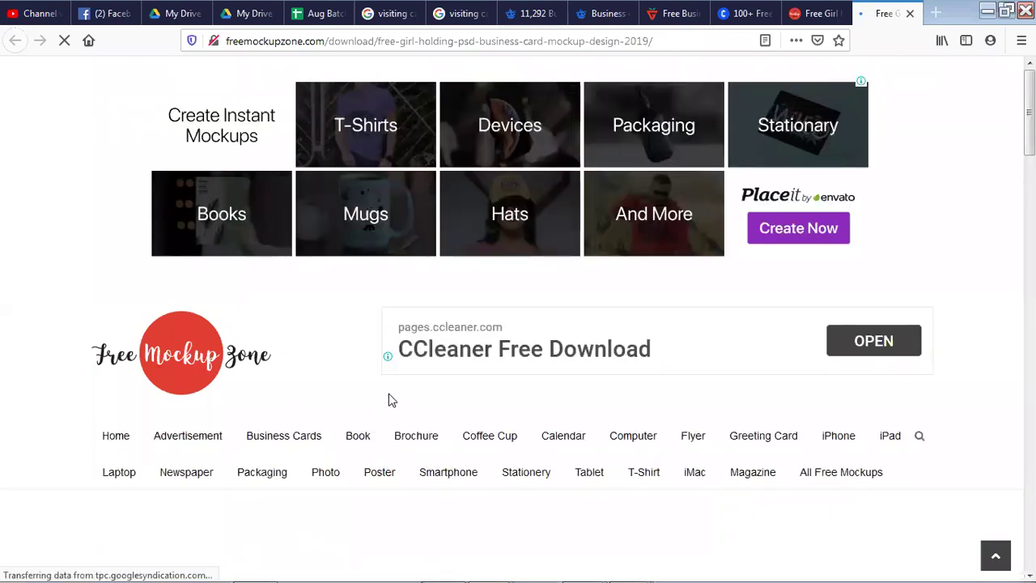
scroll(389, 400, "down", 2)
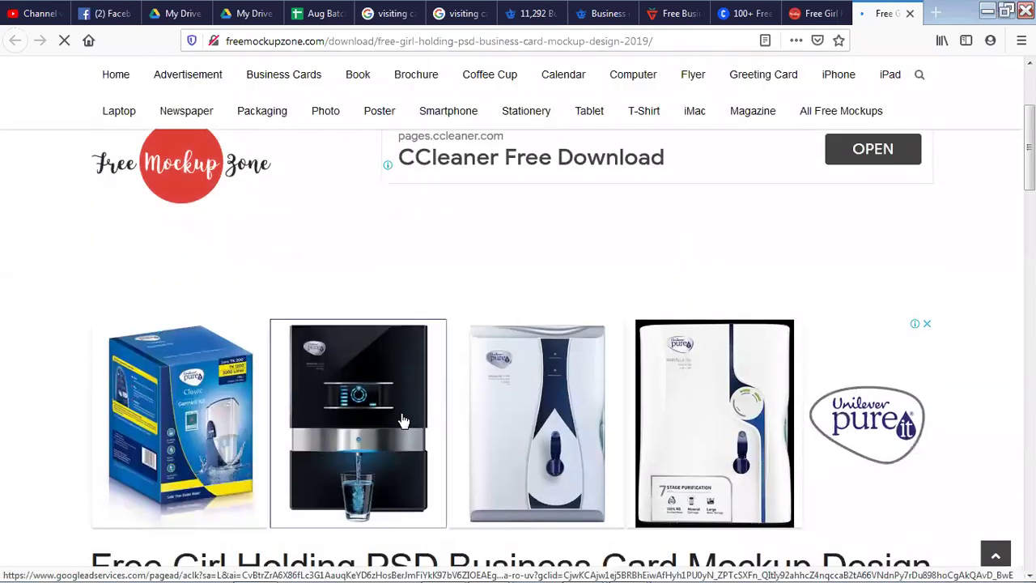
scroll(620, 563, "down", 5)
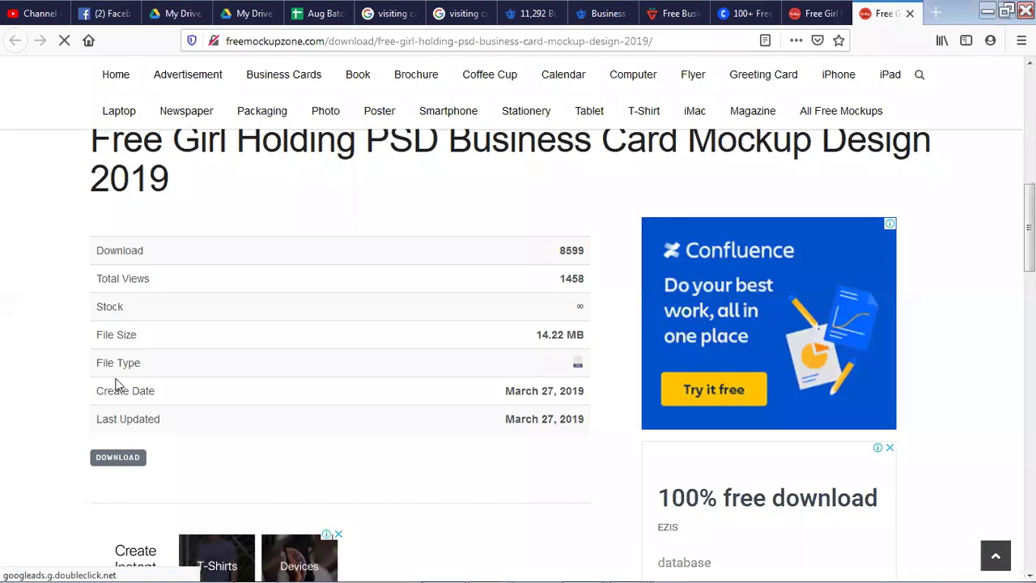
scroll(120, 383, "down", 1)
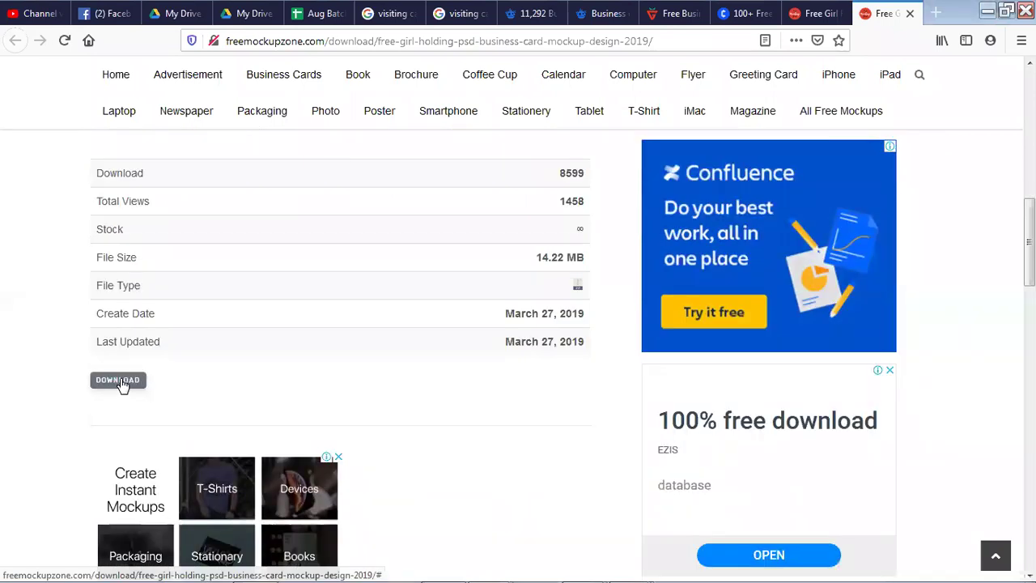
left_click(121, 383)
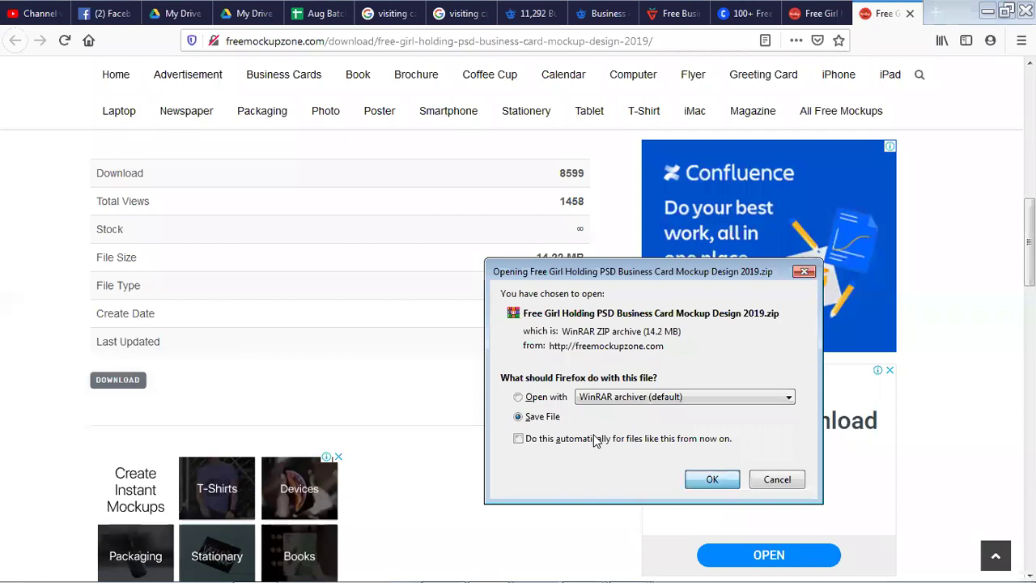
key("Return")
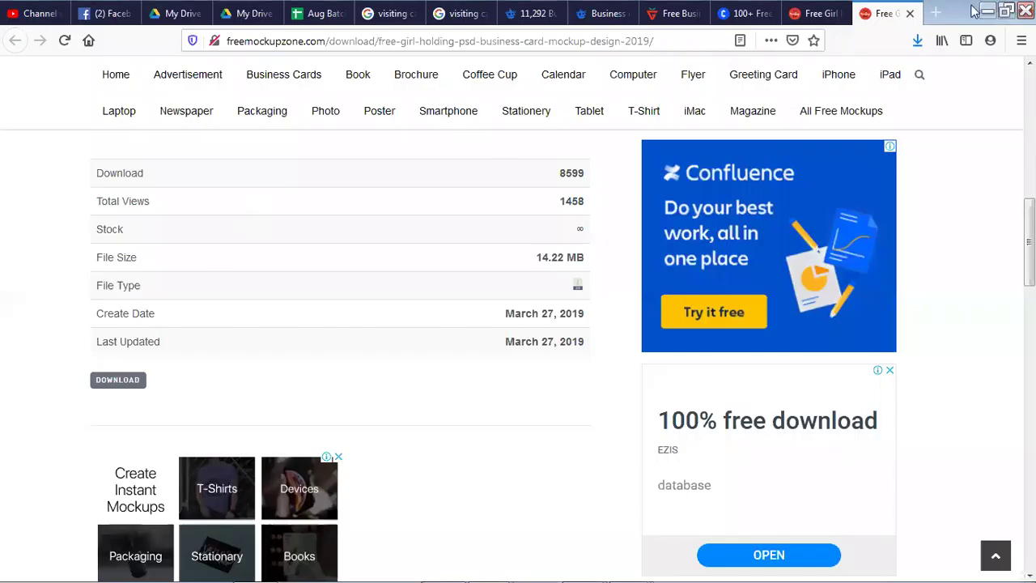
Show the downloaded mockup archive in its containing folder from the full downloads list and cut it.
left_click(917, 42)
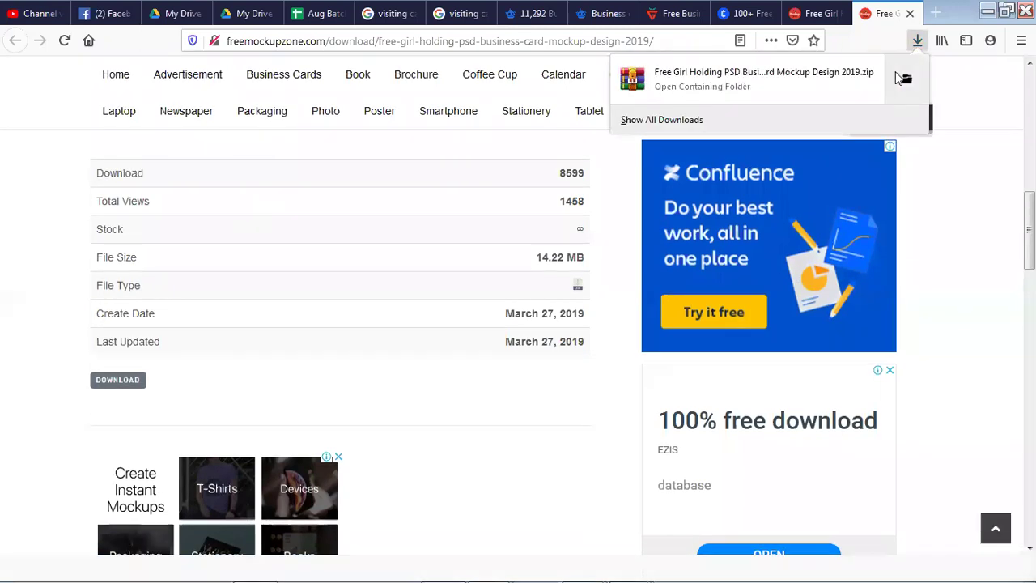
left_click(639, 121)
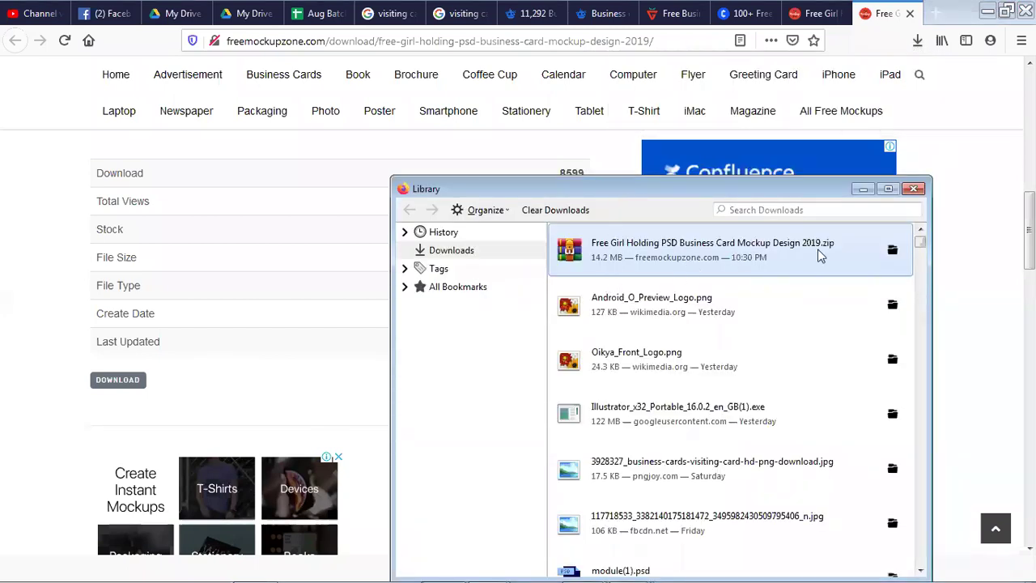
left_click(898, 257)
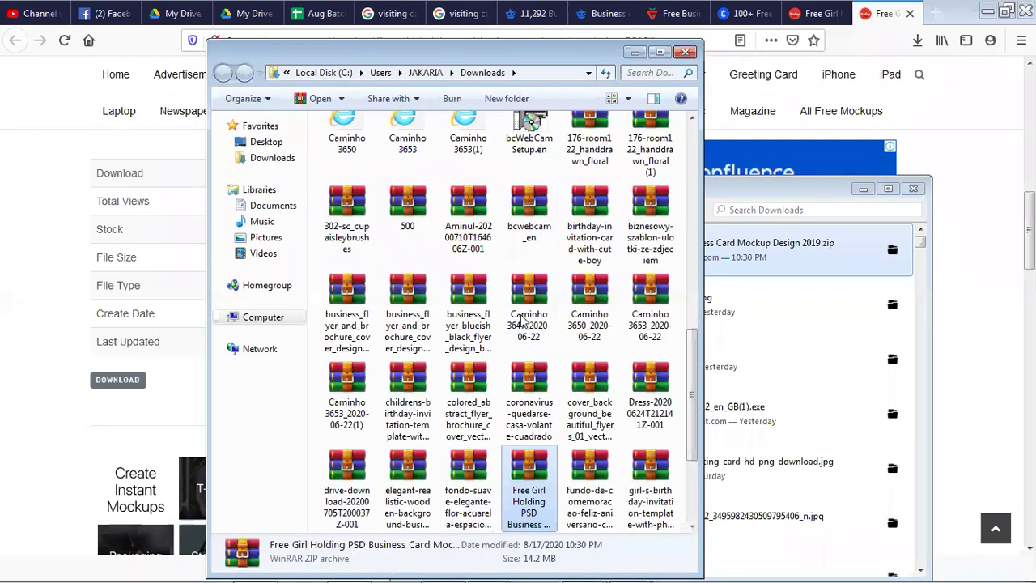
right_click(534, 473)
left_click(588, 368)
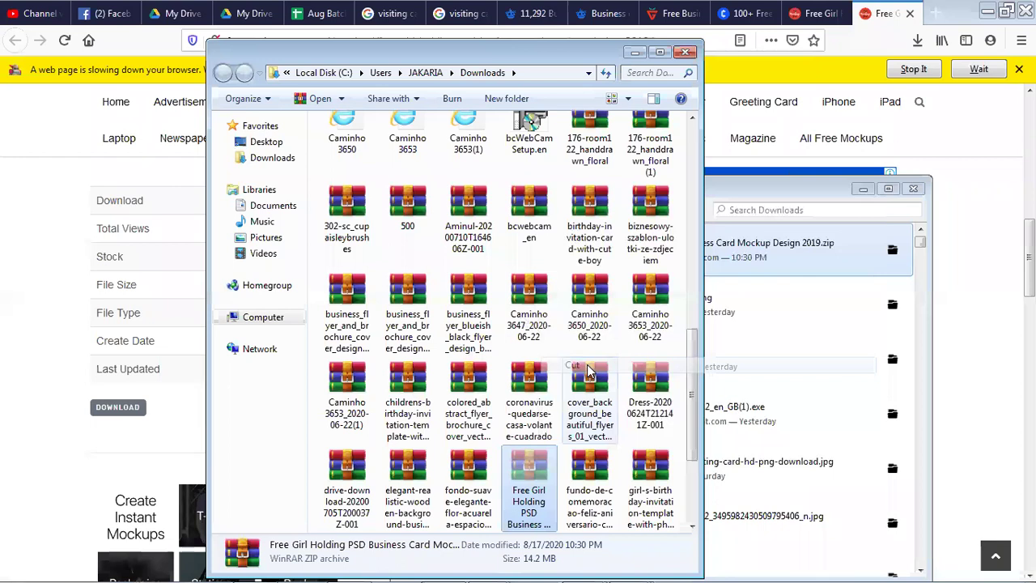
Close the Downloads folder, minimize the open windows and put the cut mockup archive in an open area near the desktop's middle.
left_click(685, 53)
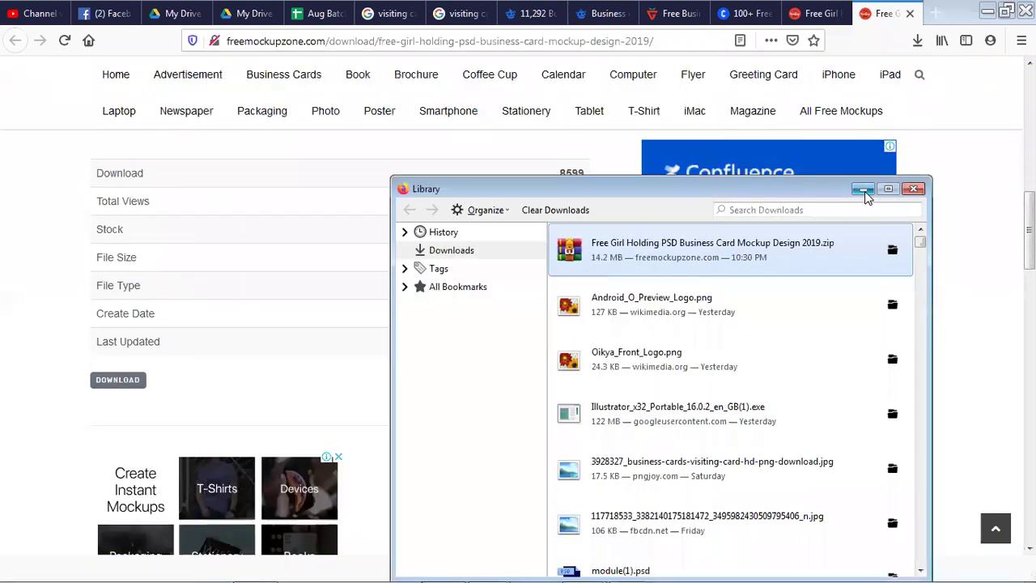
left_click(863, 189)
left_click(988, 11)
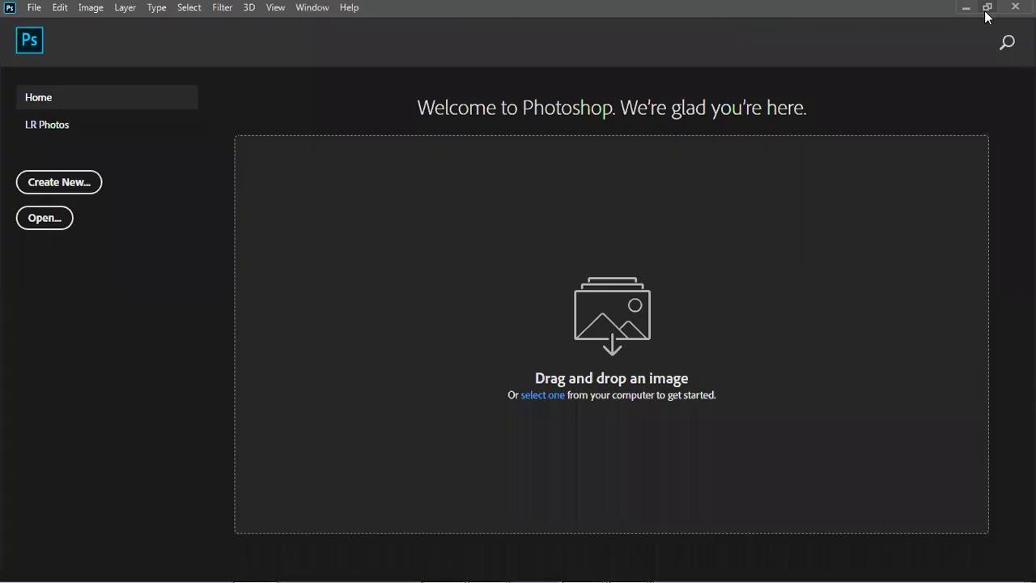
left_click(965, 8)
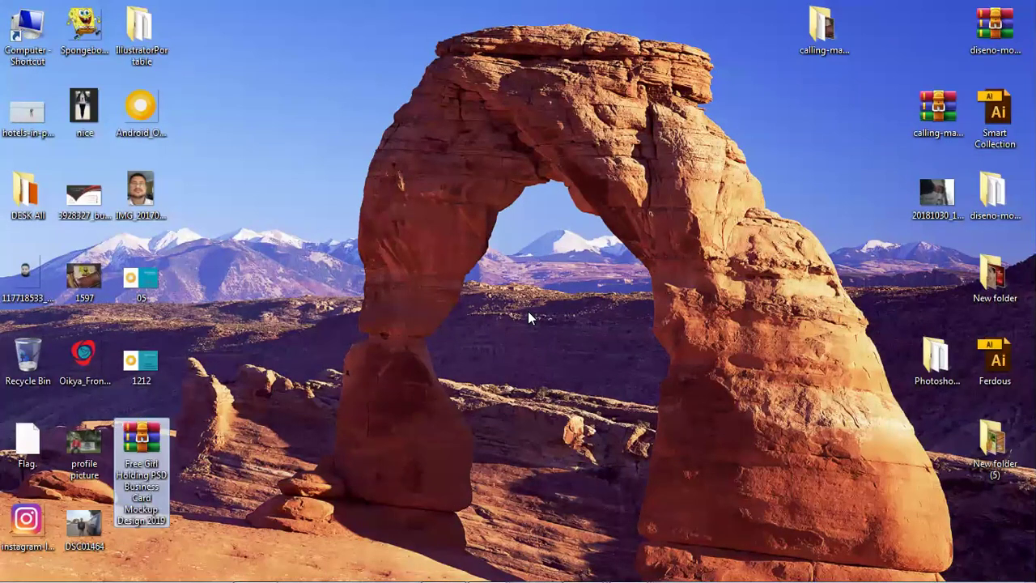
left_click_drag(147, 457, 491, 326)
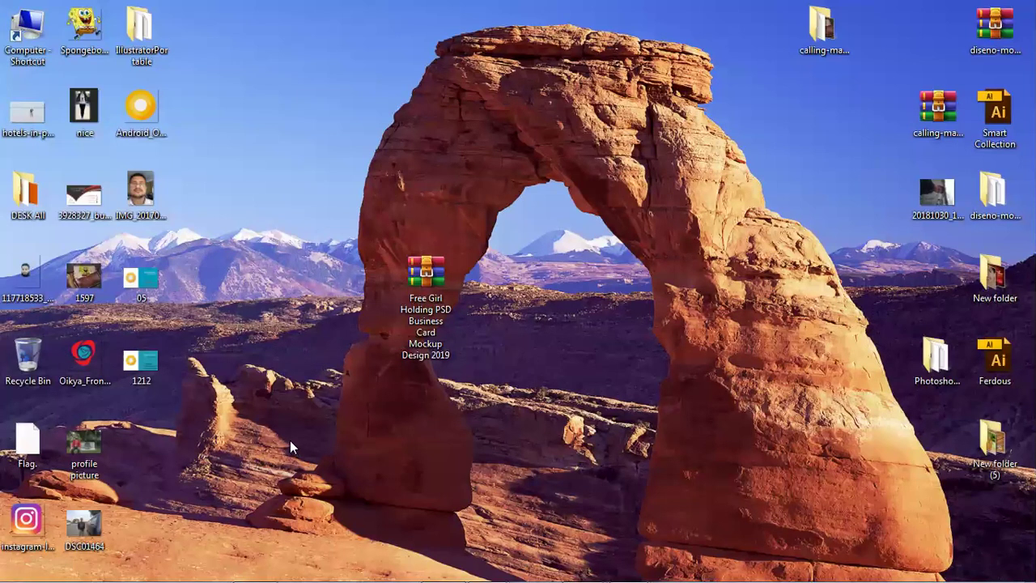
Switch back to Firefox and load the youtube.com home page in the YouTube Studio tab.
left_click(487, 566)
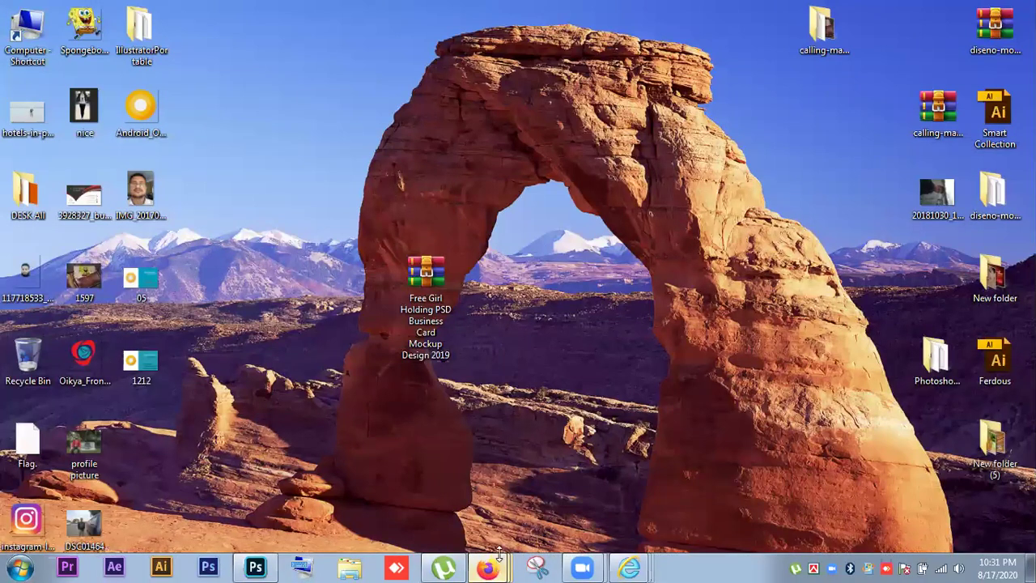
left_click(489, 483)
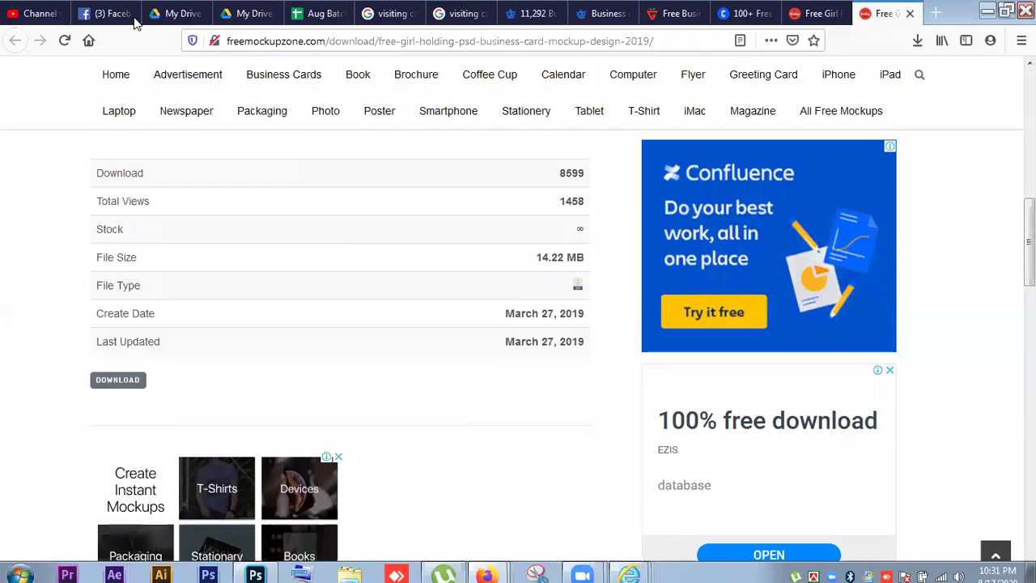
left_click(41, 17)
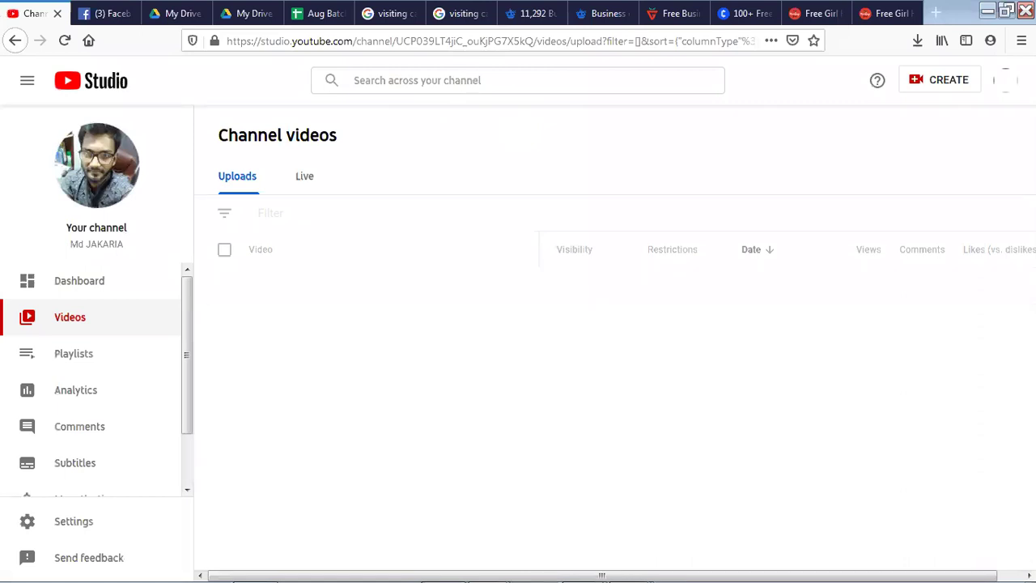
left_click(321, 77)
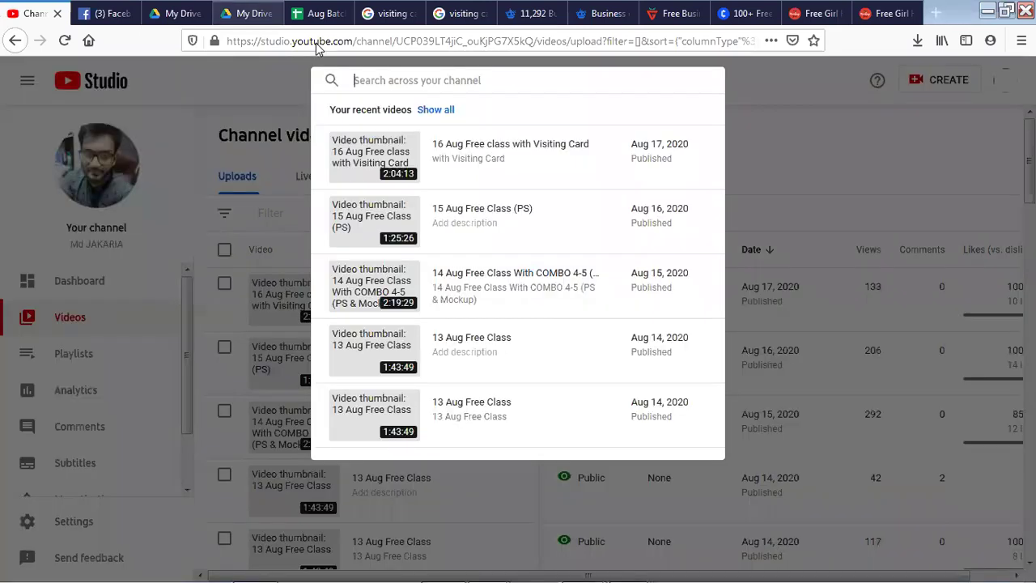
left_click(320, 44)
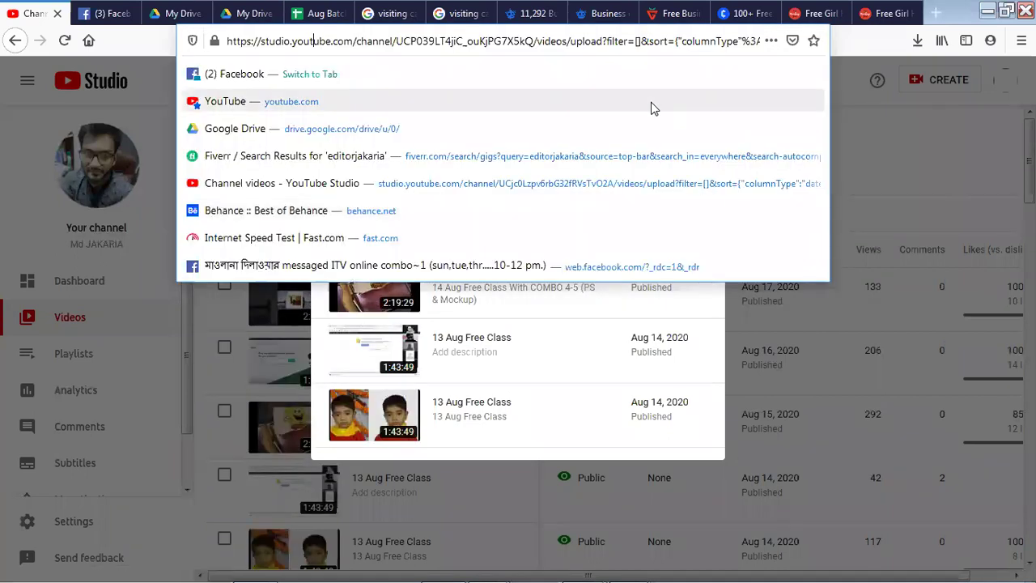
left_click(247, 102)
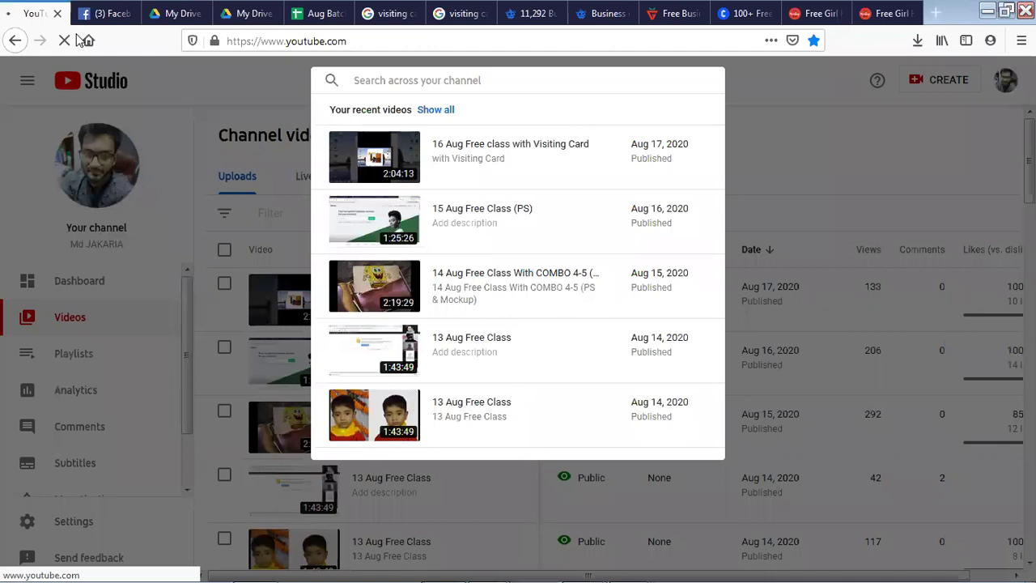
Close the two Google Drive tabs, the Aug Batch responses sheet and the two visiting card Google search tabs.
left_click(194, 15)
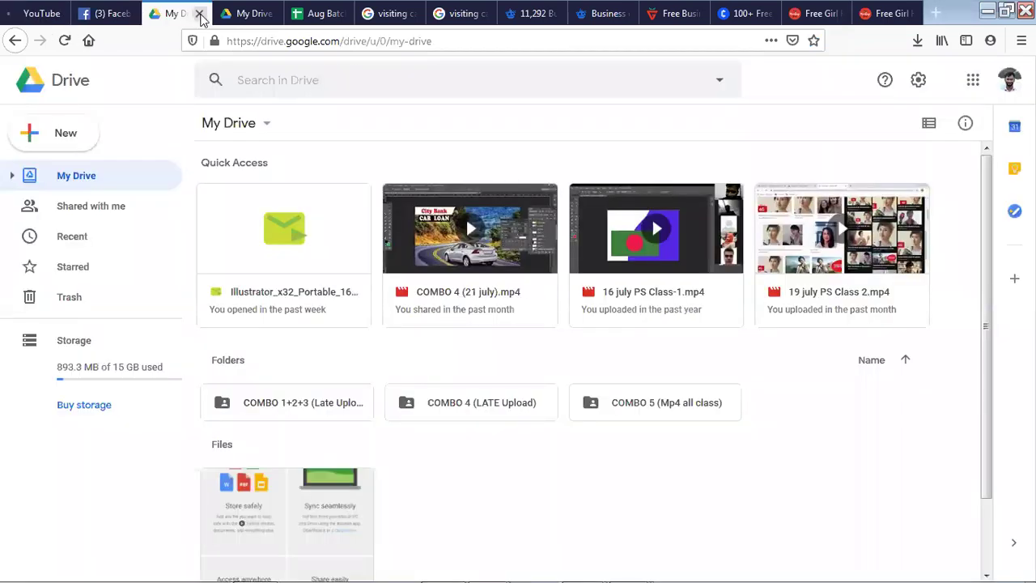
left_click(199, 14)
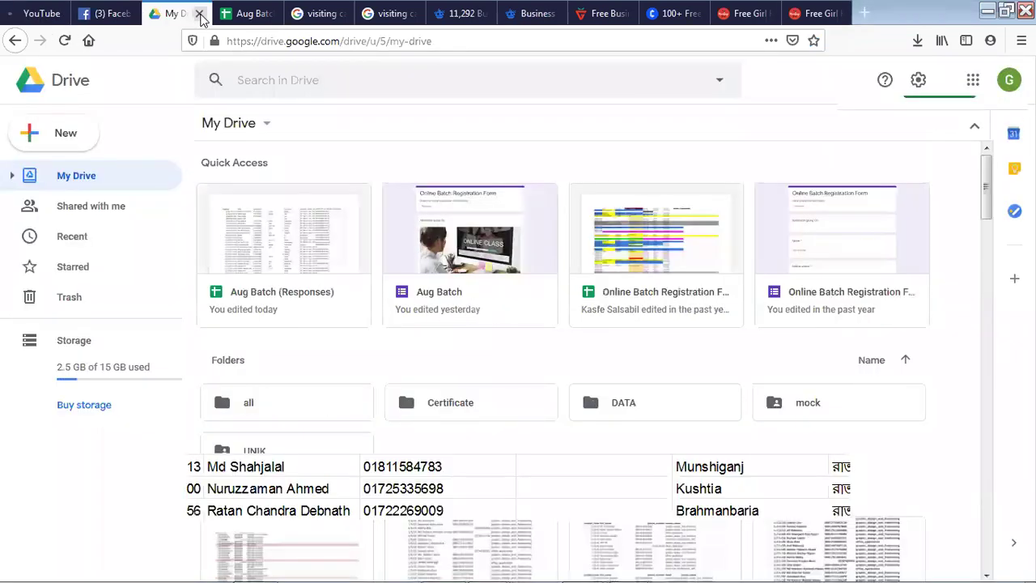
left_click(199, 15)
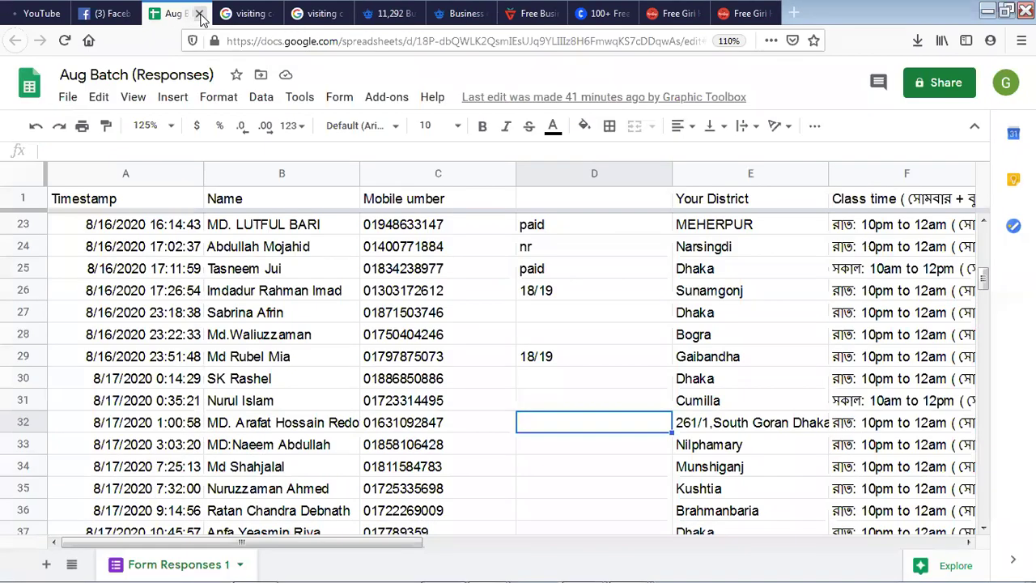
left_click(199, 14)
left_click(199, 14)
left_click(199, 15)
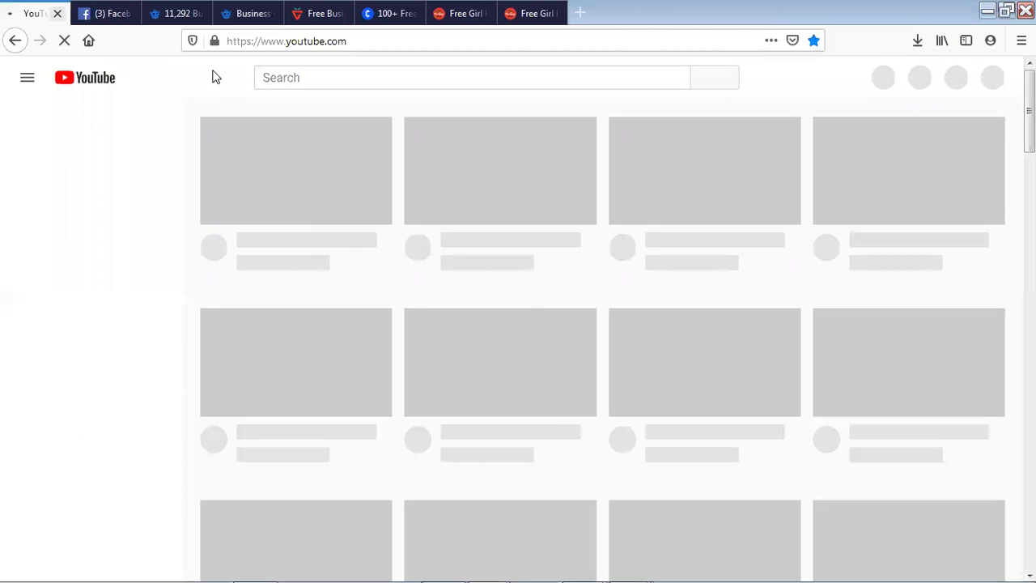
Search YouTube for the instructor's name and open the instructor's channel from the results.
left_click(346, 76)
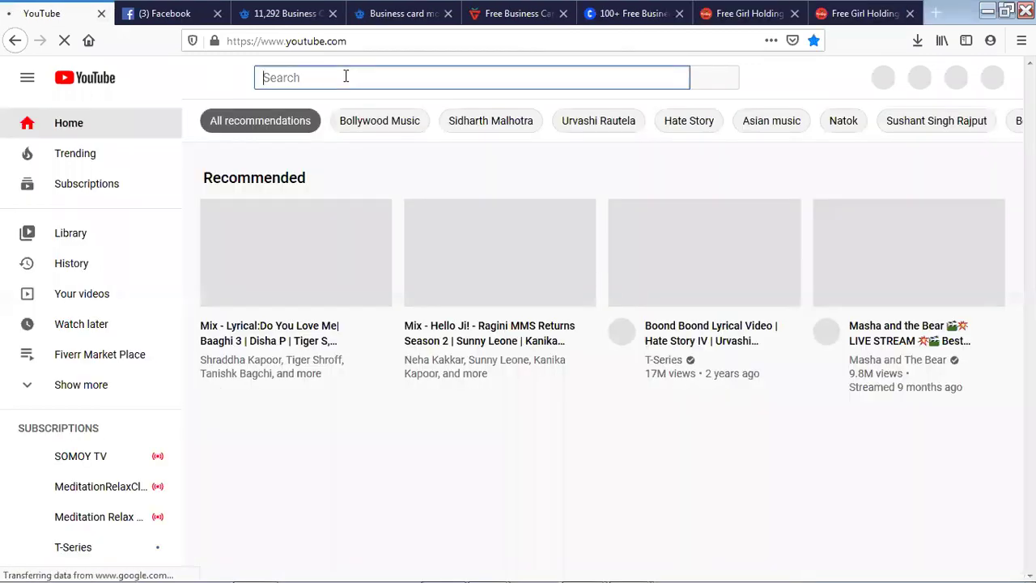
type("md")
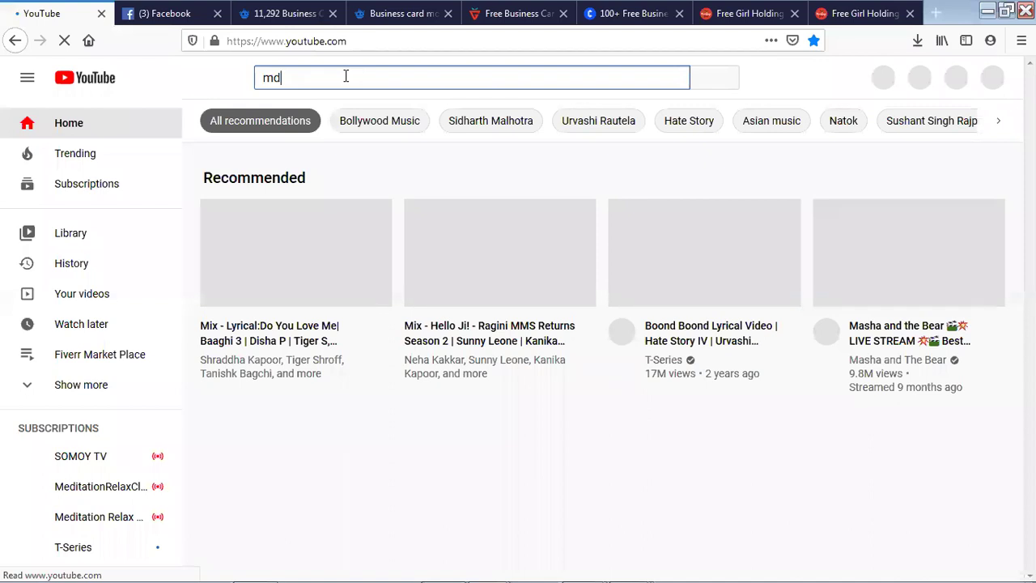
type("jaka")
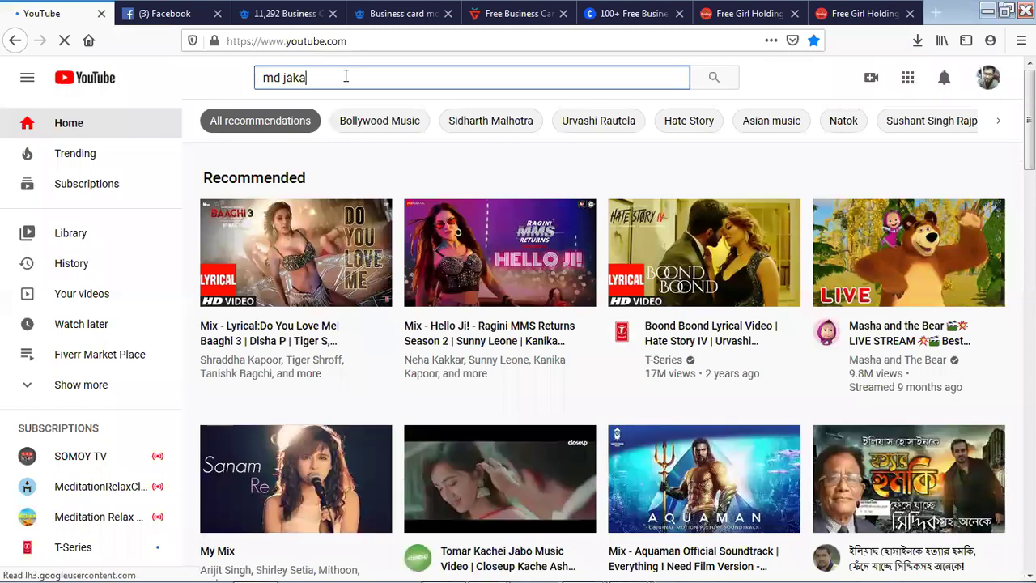
type("ri")
type("a")
key("Return")
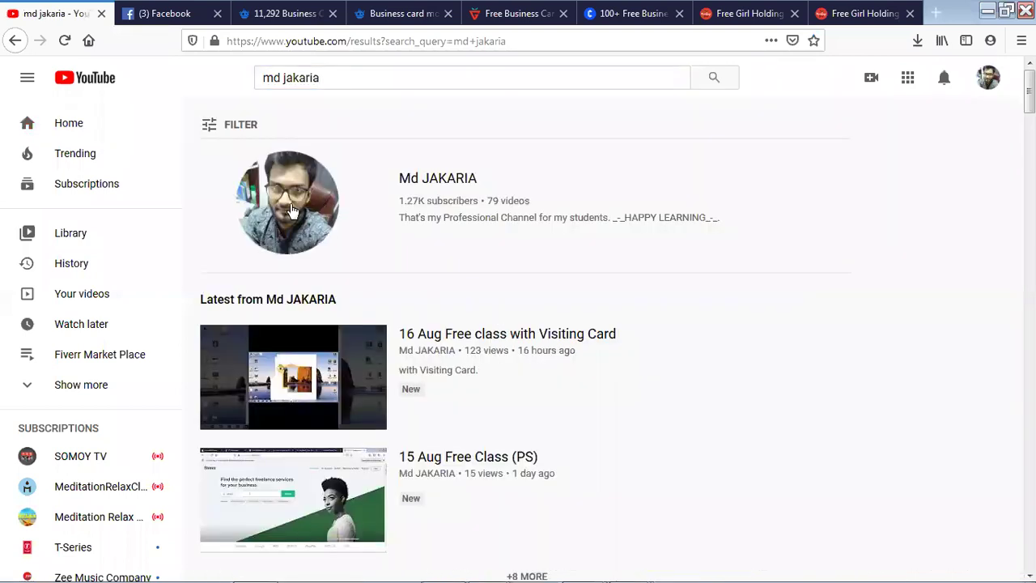
left_click(287, 209)
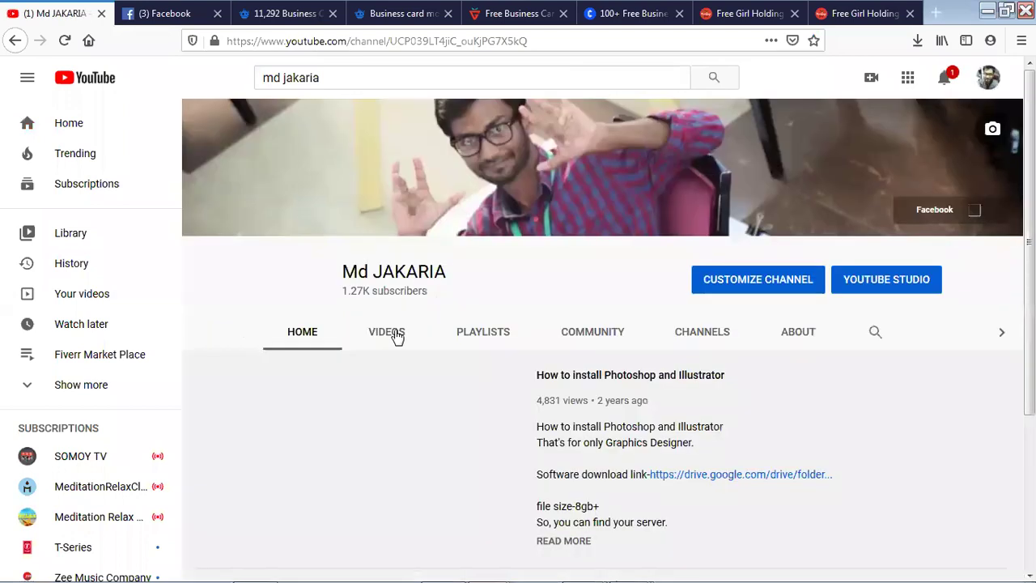
Browse the channel's uploaded videos and open "How to open zip file or unzipping file!".
left_click(395, 333)
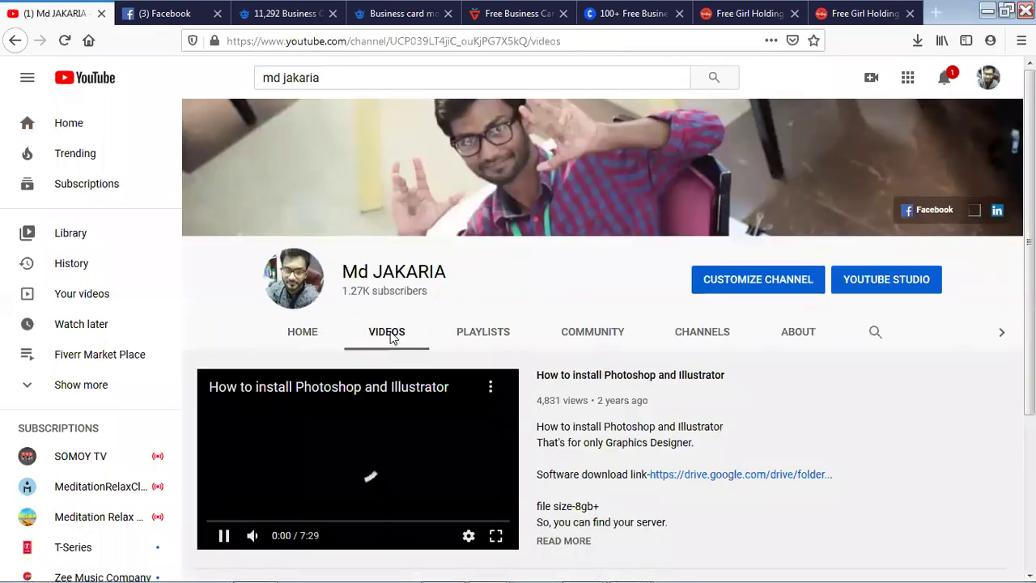
scroll(390, 337, "down", 3)
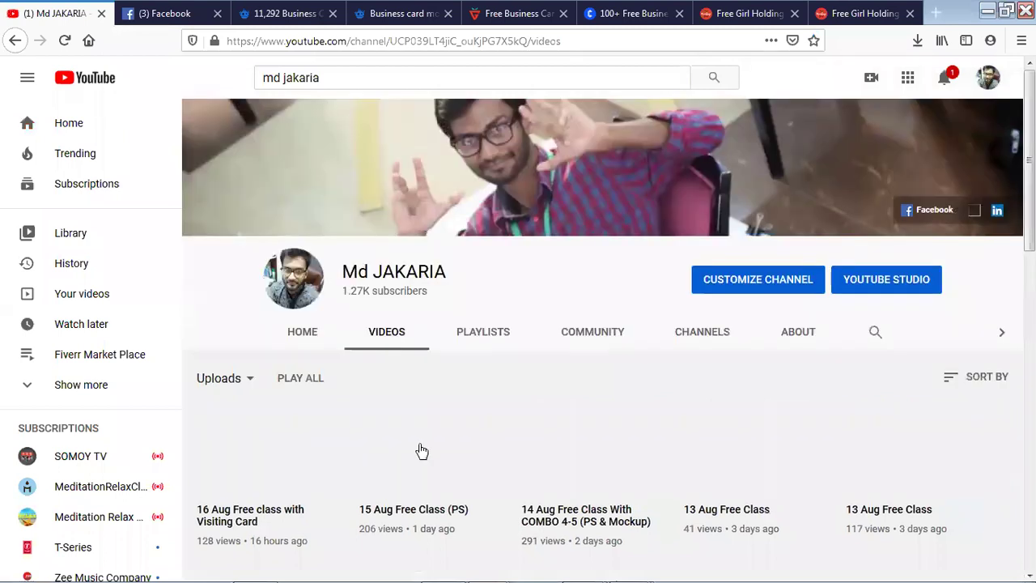
scroll(420, 445, "down", 3)
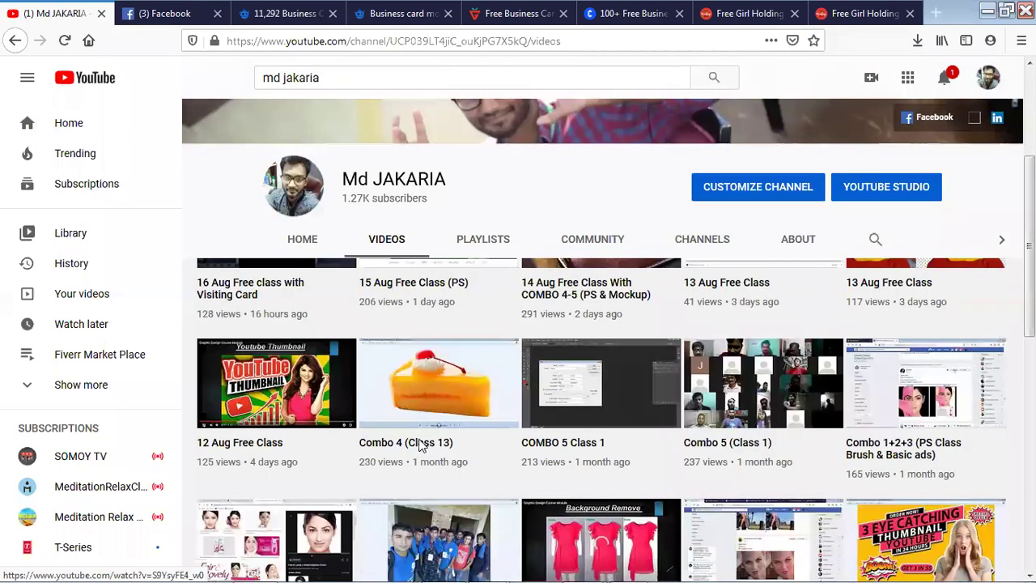
scroll(421, 445, "down", 1)
scroll(421, 441, "down", 4)
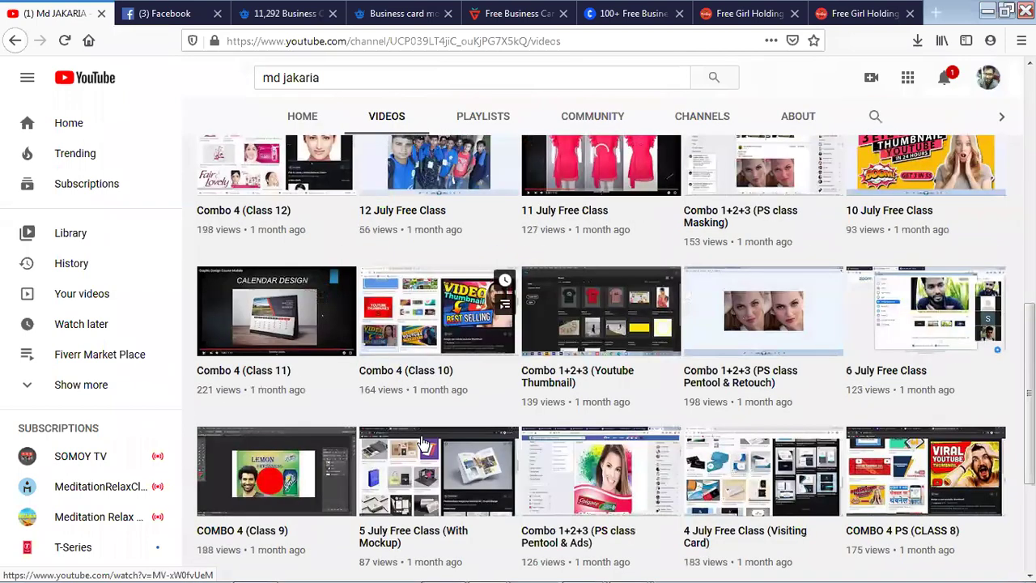
scroll(421, 443, "down", 2)
scroll(421, 441, "down", 1)
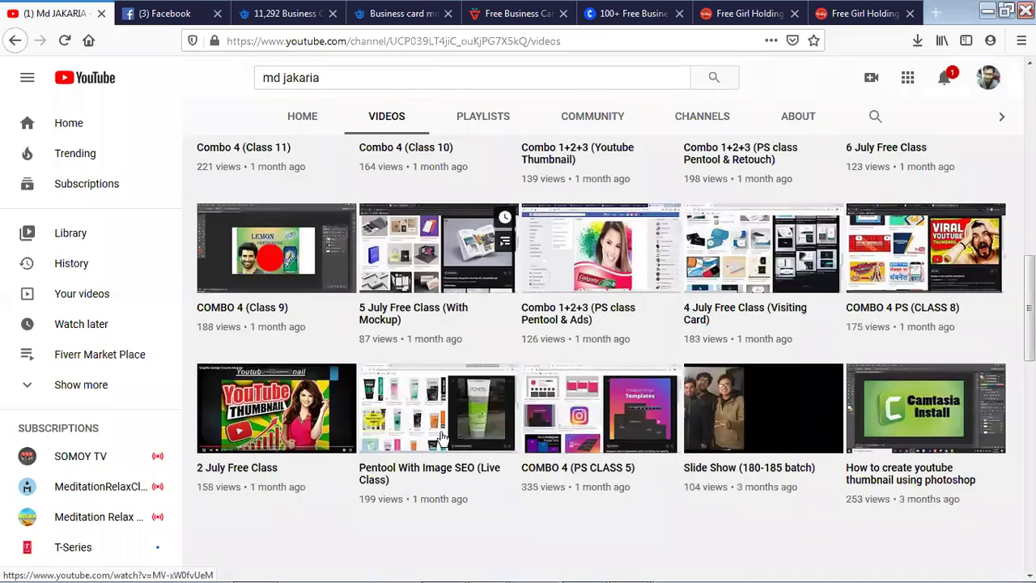
scroll(452, 427, "down", 3)
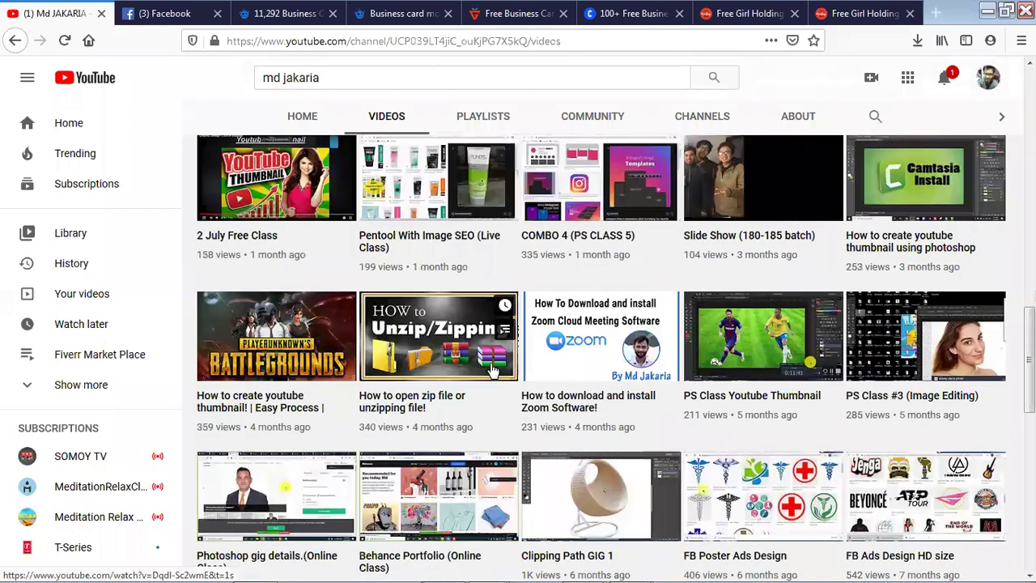
left_click(438, 348)
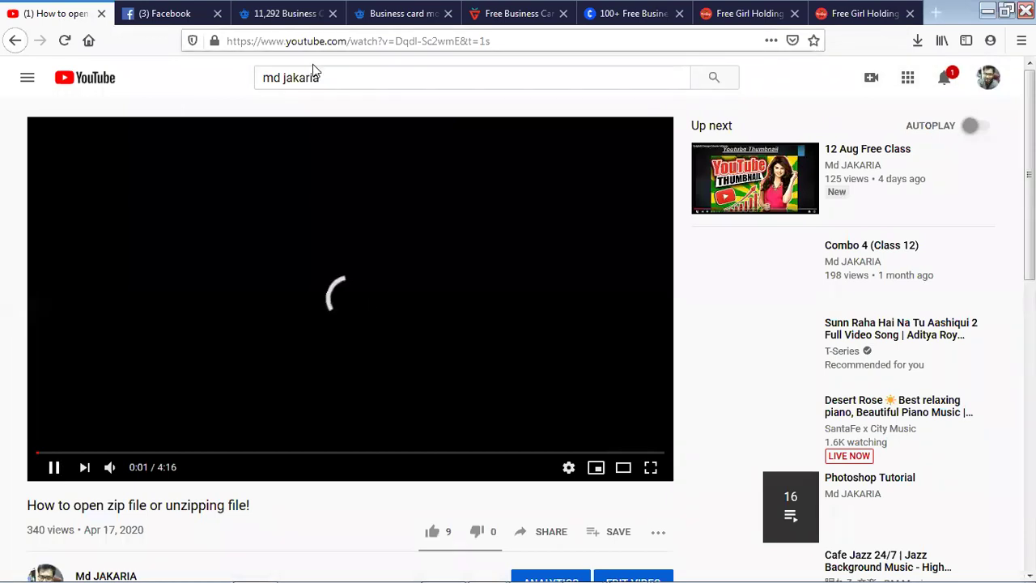
Copy the zip tutorial video's link, switch to the Facebook tab and minimize the browser.
right_click(311, 41)
left_click(321, 89)
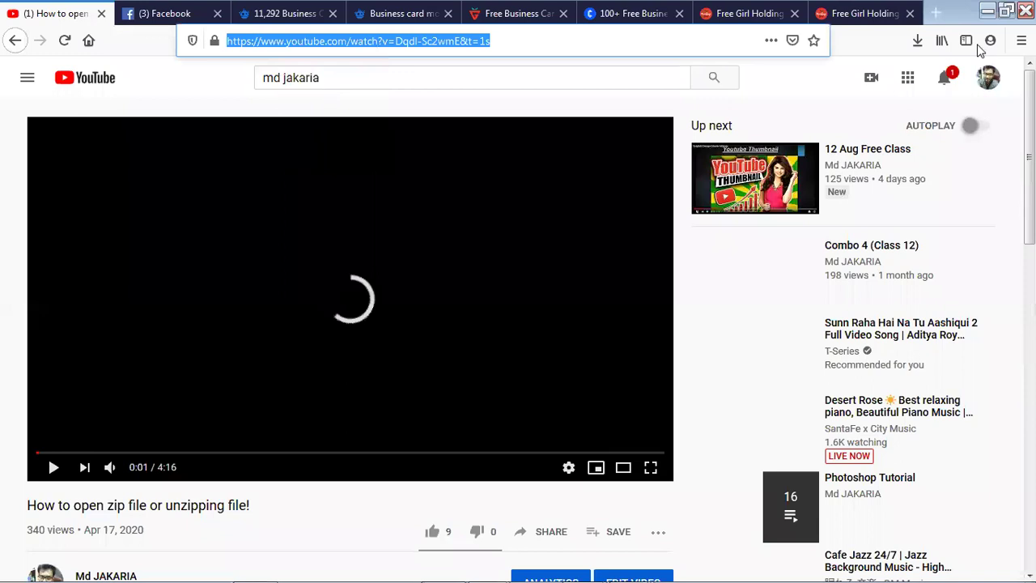
key("ctrl+Tab")
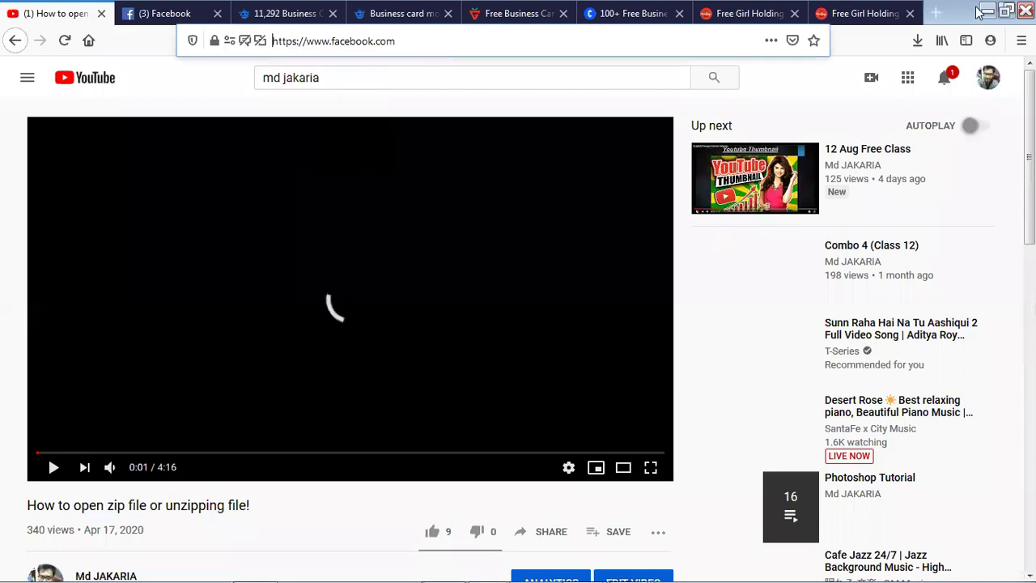
left_click(979, 11)
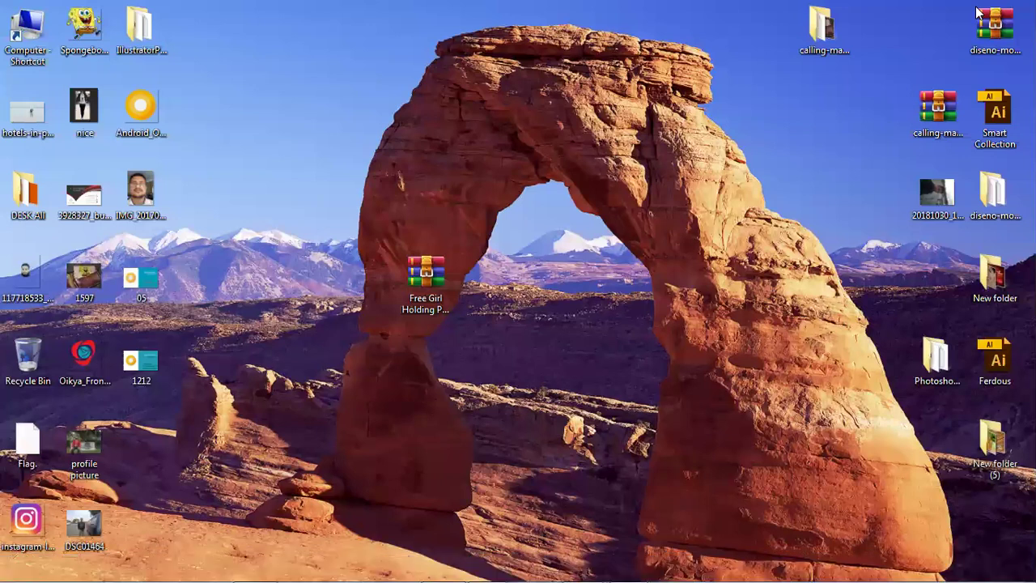
Move the Free Girl Holding mockup archive to a clear spot on the desktop and extract its contents into a folder there.
left_click(502, 324)
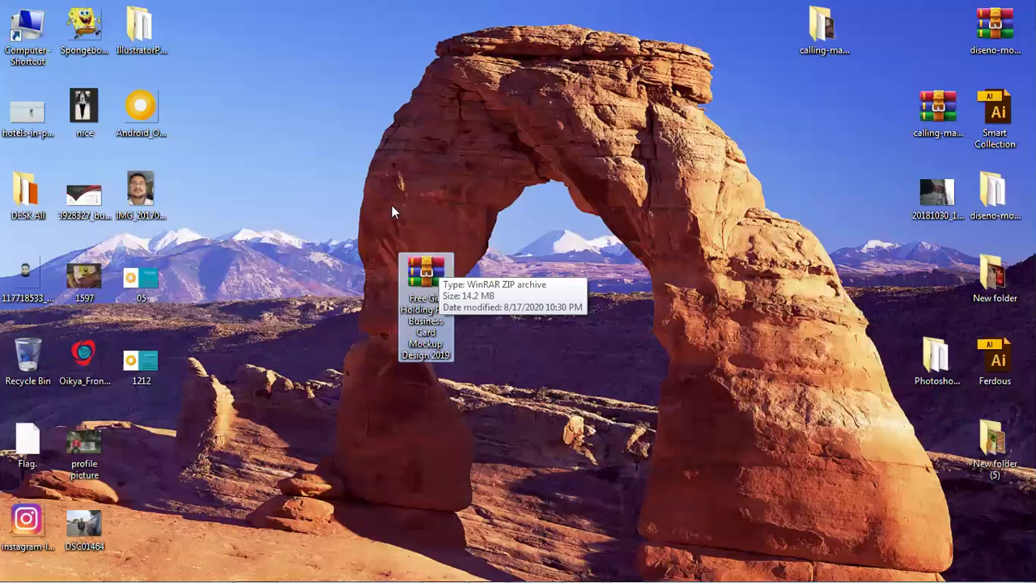
left_click_drag(440, 269, 372, 202)
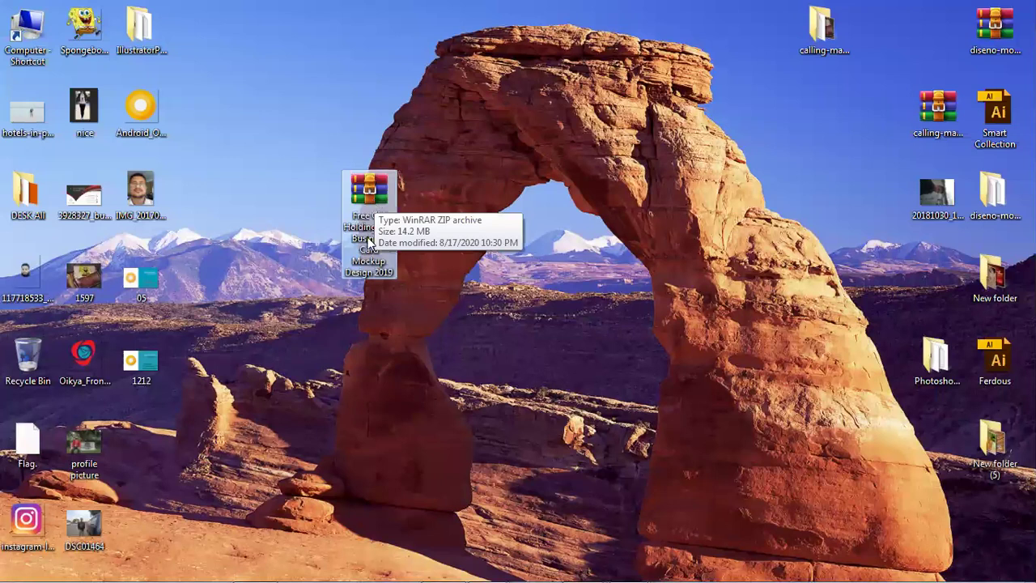
right_click(373, 208)
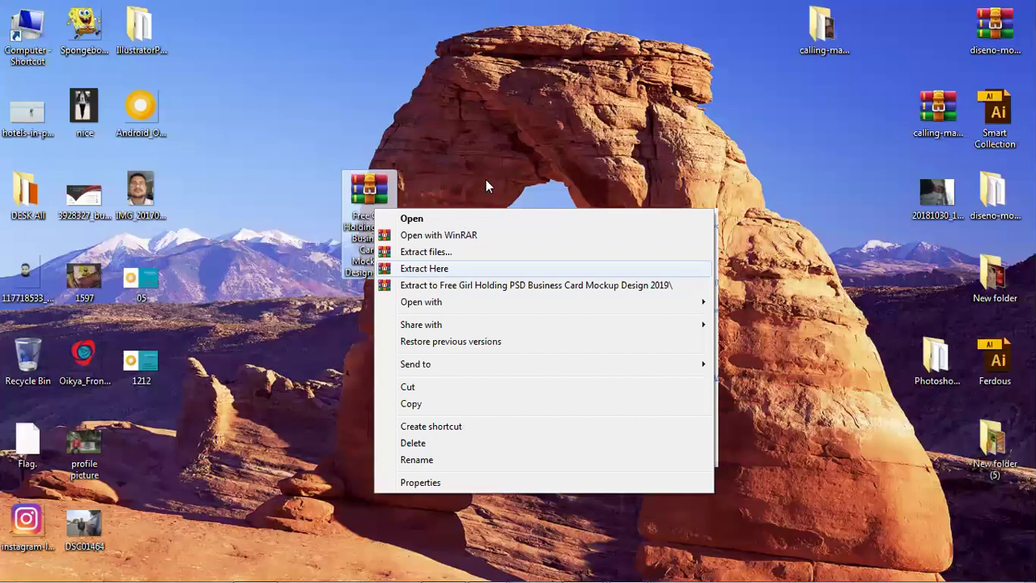
left_click(428, 268)
right_click(368, 219)
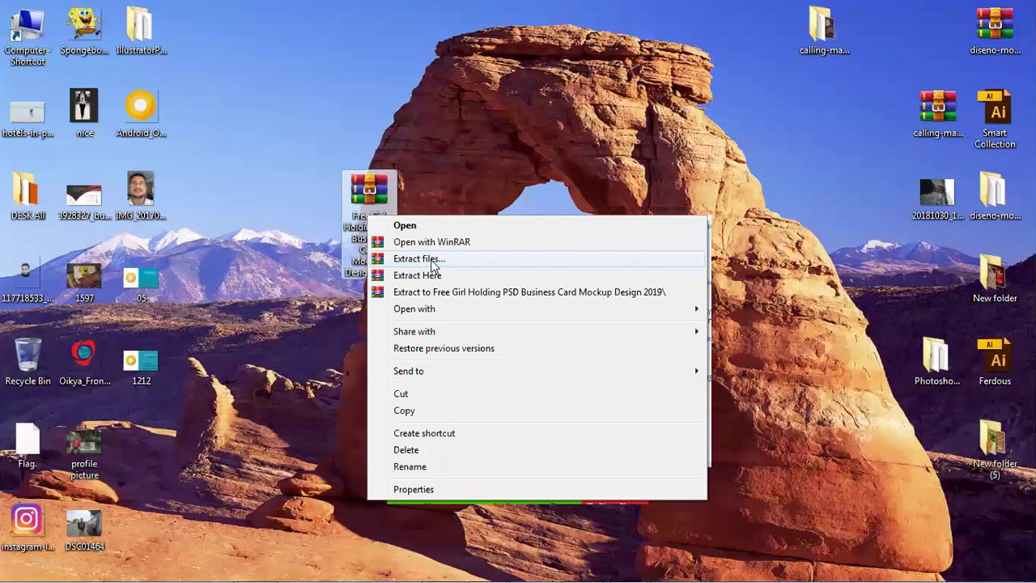
left_click(436, 259)
left_click(583, 453)
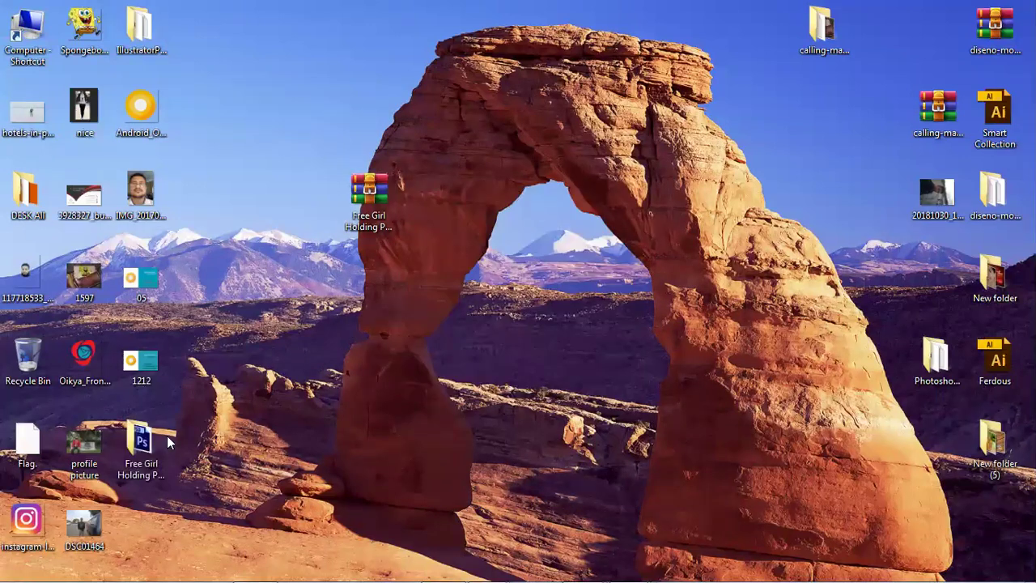
Place the archive beside the extracted folder on the desktop, then open that folder's mockup PSD in Photoshop.
left_click_drag(354, 221, 404, 137)
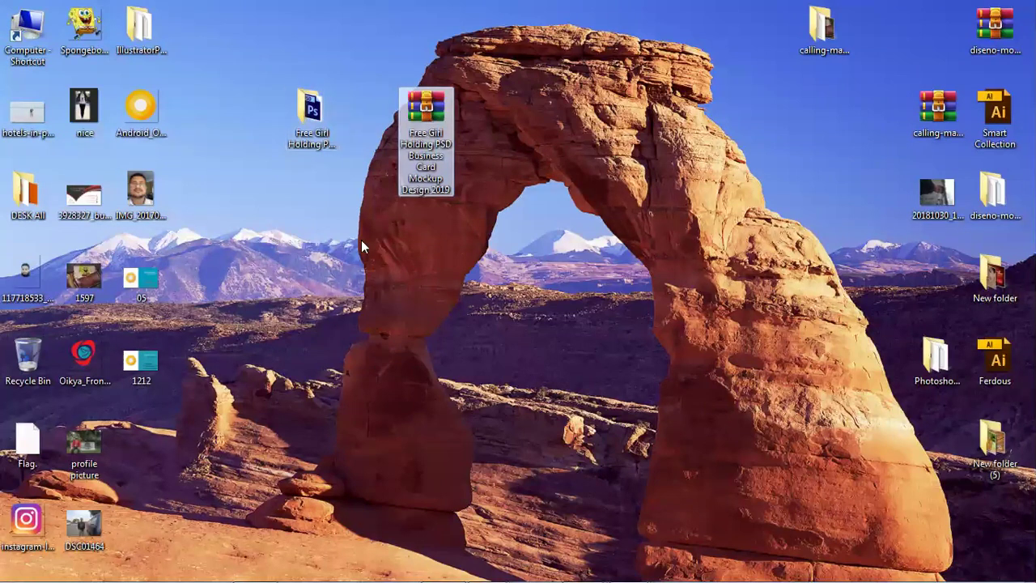
double_click(307, 123)
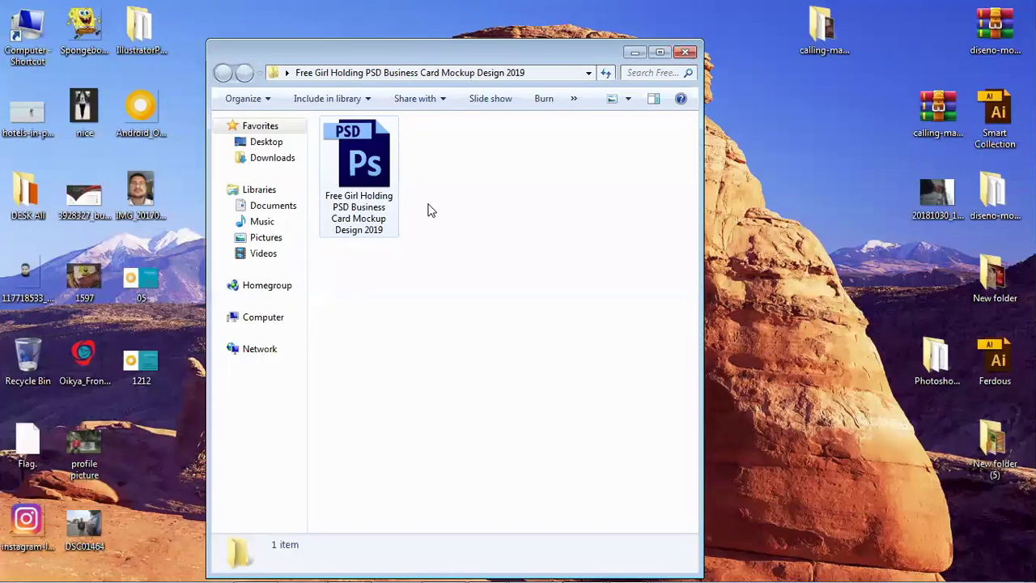
double_click(356, 151)
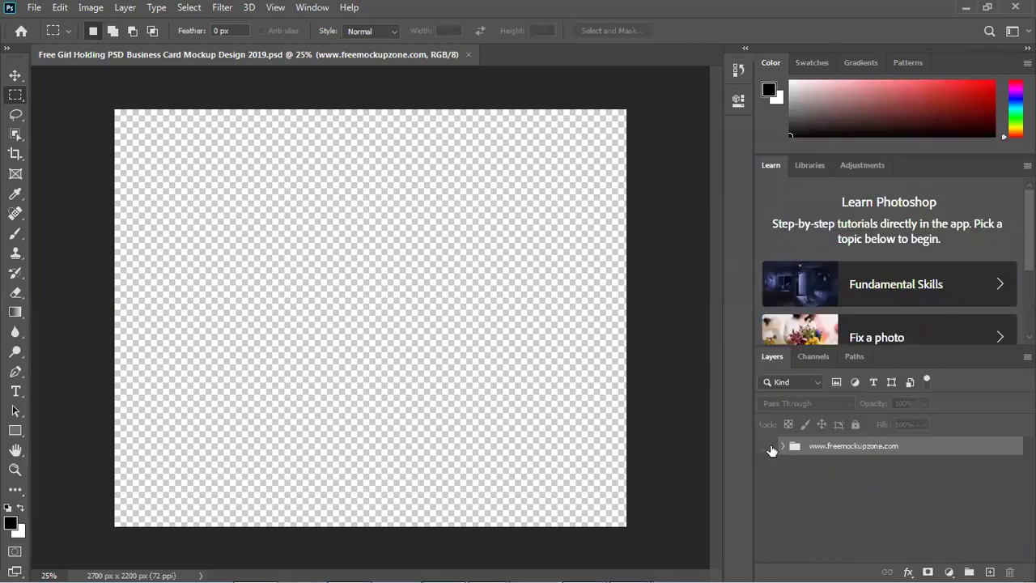
left_click(765, 447)
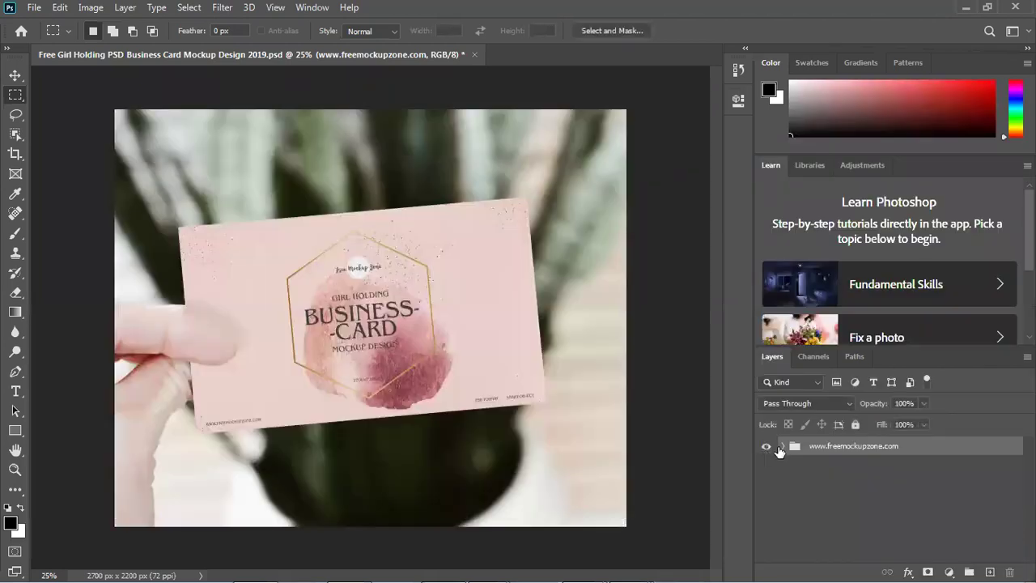
left_click(782, 445)
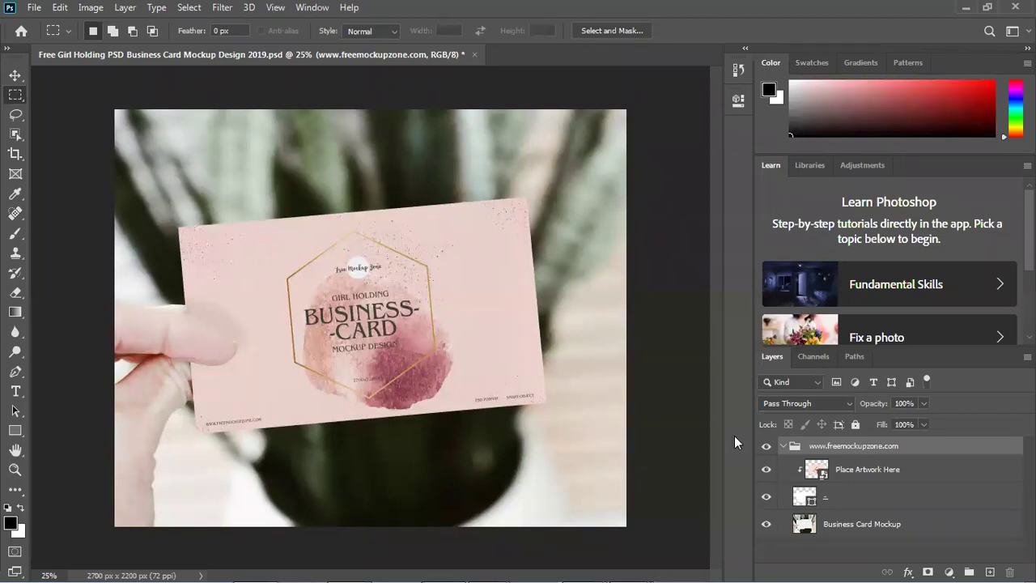
key("alt+bracketleft")
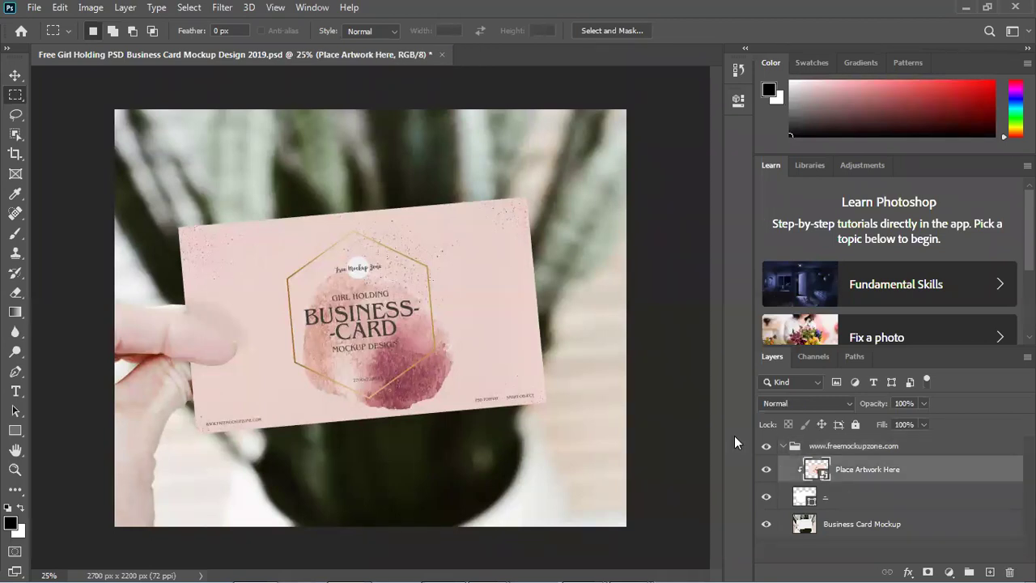
double_click(815, 469)
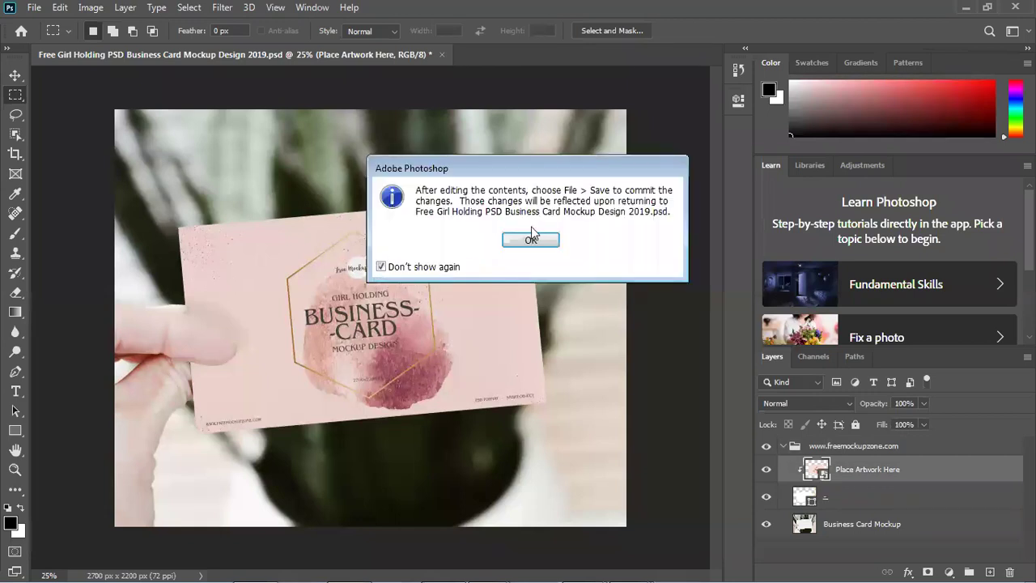
left_click(527, 238)
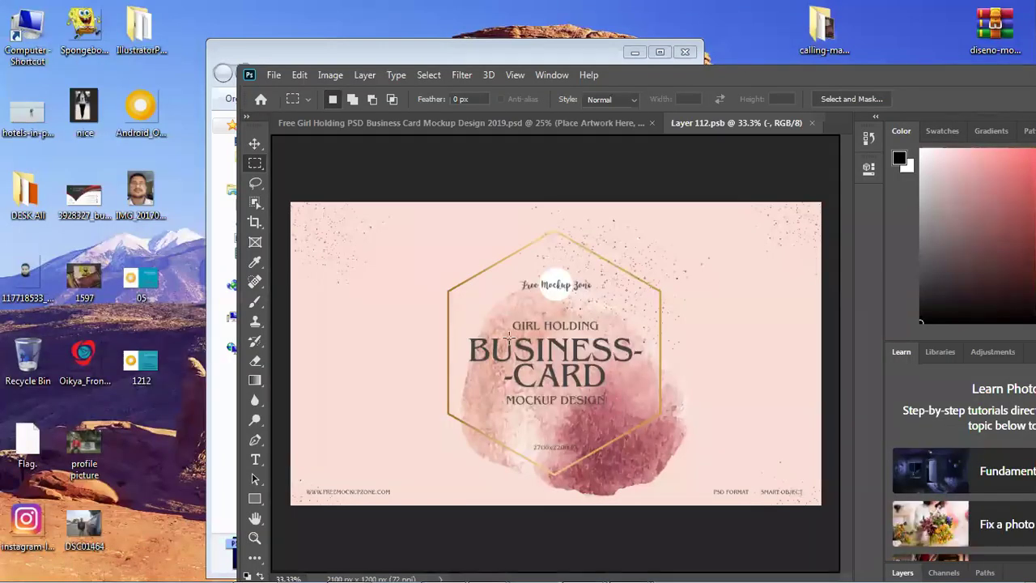
Place the 1212 business card image from the desktop into Layer 112.psb, scaled to about 842% to cover the canvas, and maximize Photoshop.
left_click_drag(508, 334, 510, 335)
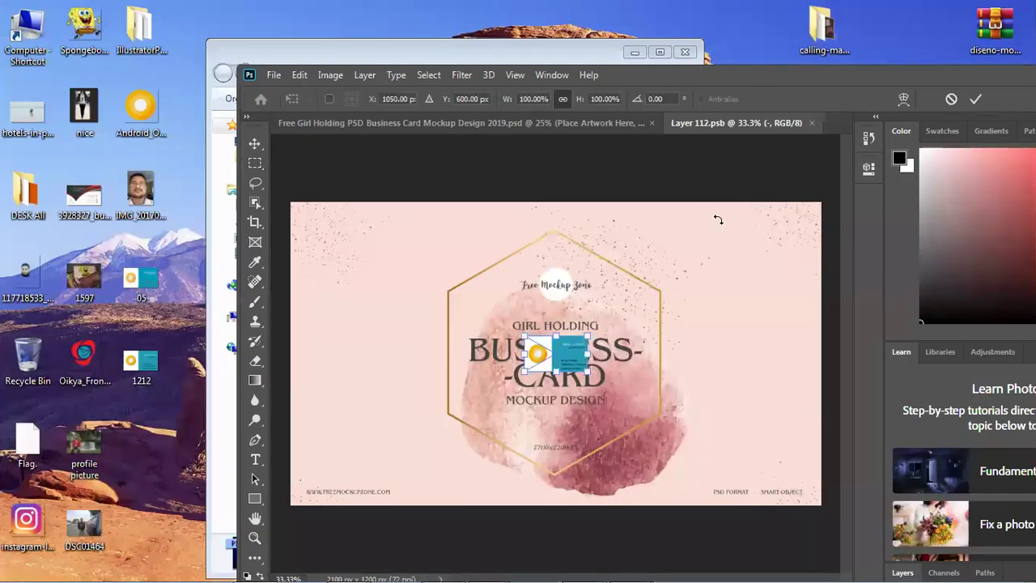
left_click_drag(588, 372, 755, 452)
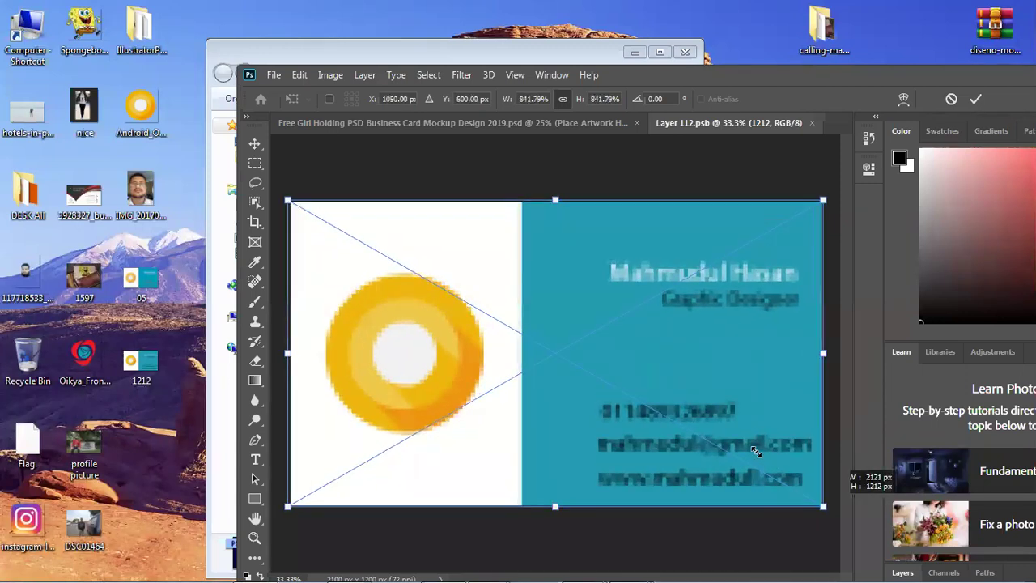
key("Return")
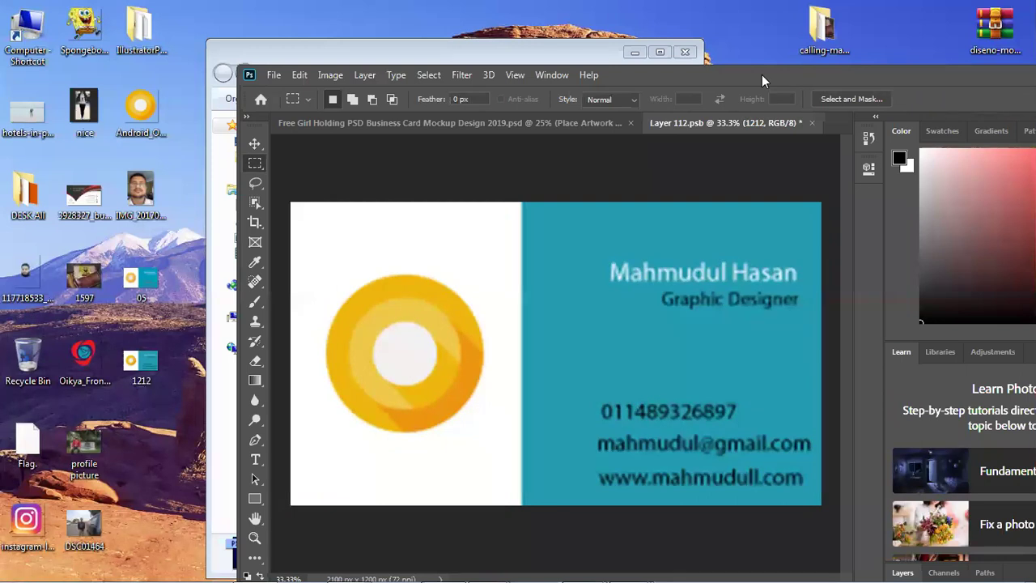
left_click_drag(762, 74, 525, 10)
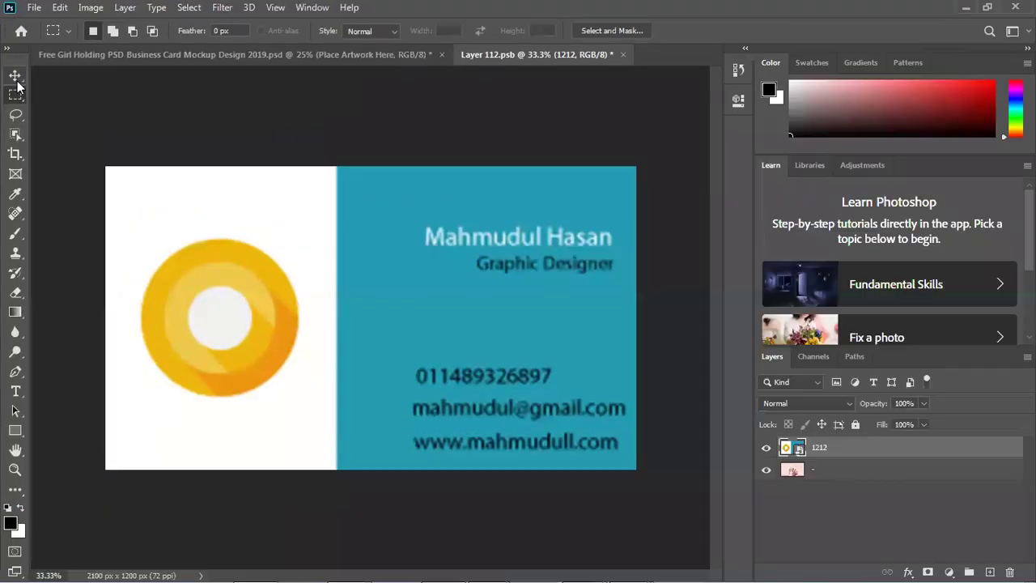
Show the toolbox in two columns, activate the Move tool, save Layer 112.psb and return to the mockup document.
left_click(9, 50)
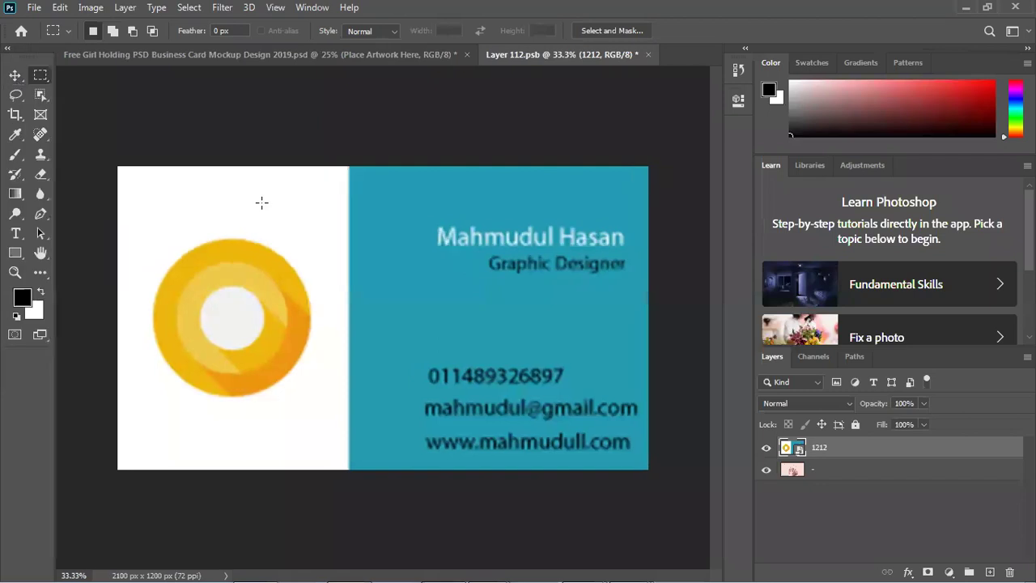
left_click(15, 75)
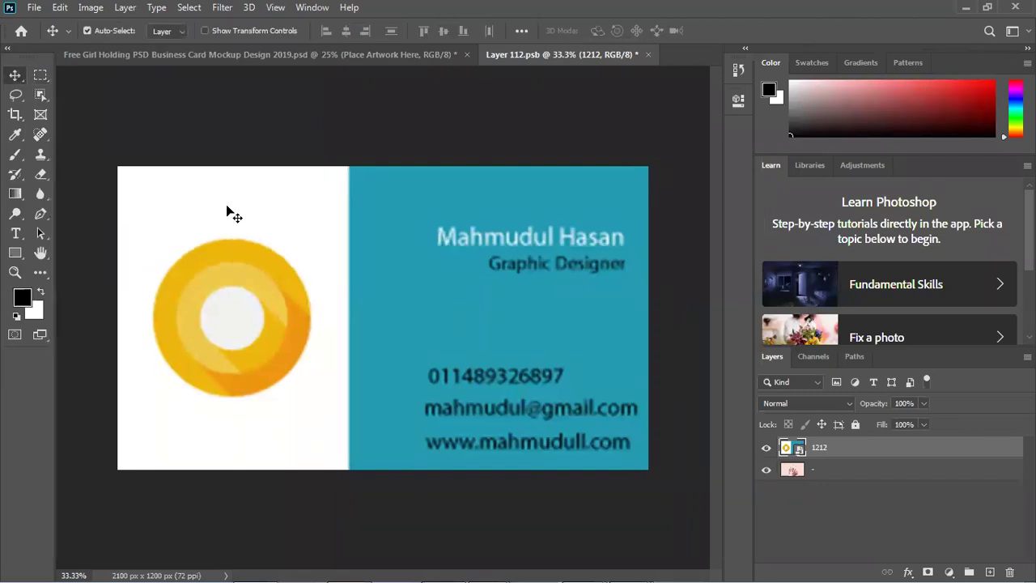
key("ctrl+s")
left_click(334, 51)
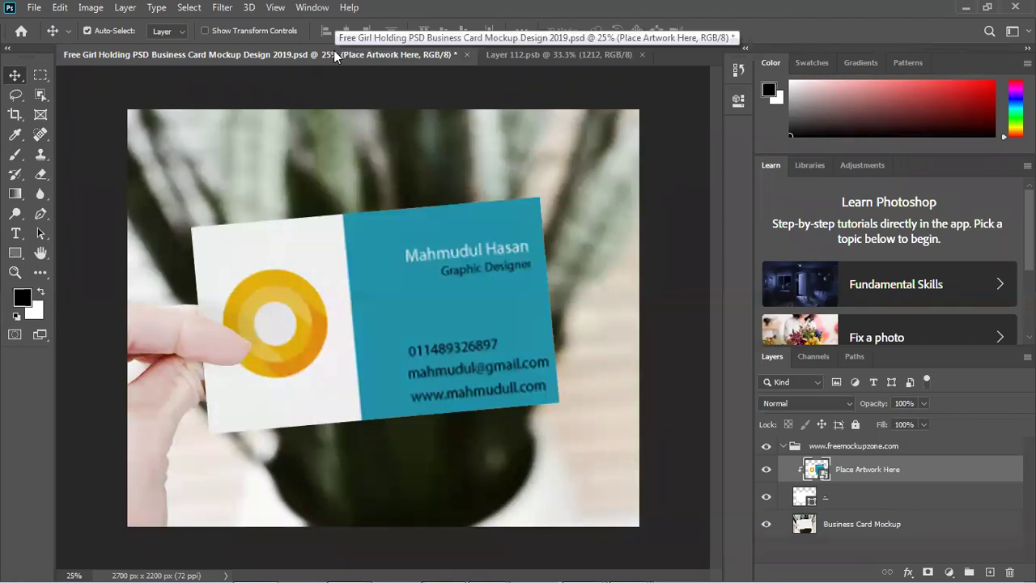
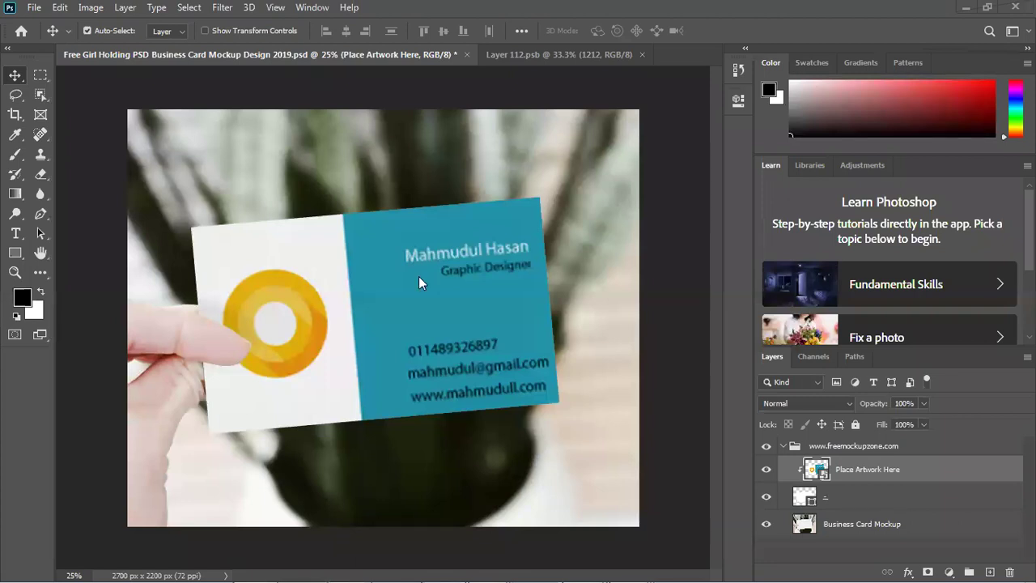
Close the mockup document without saving its changes, close Layer 112.psb and minimize Photoshop.
left_click(465, 55)
left_click(524, 232)
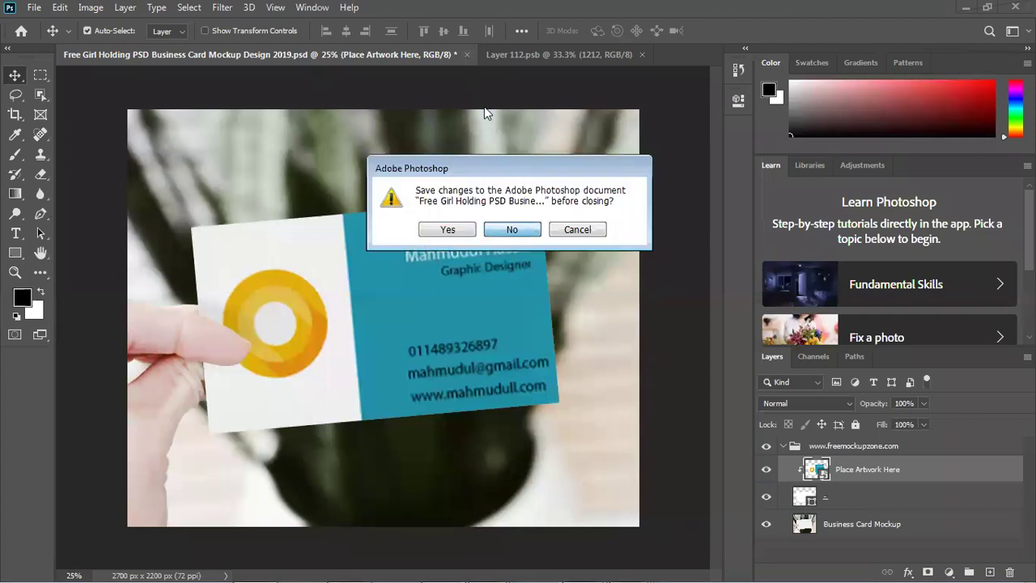
left_click(220, 53)
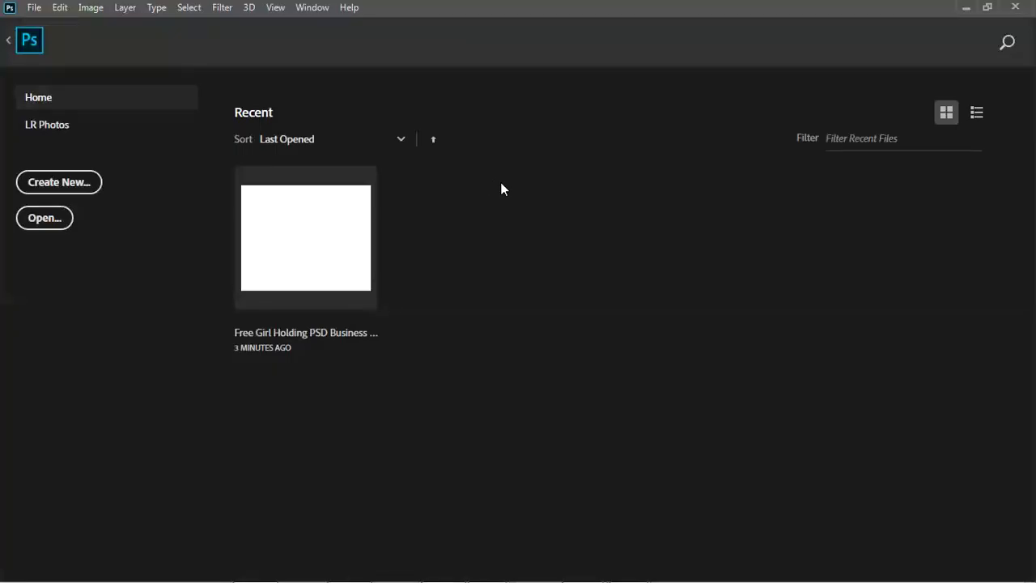
left_click(965, 8)
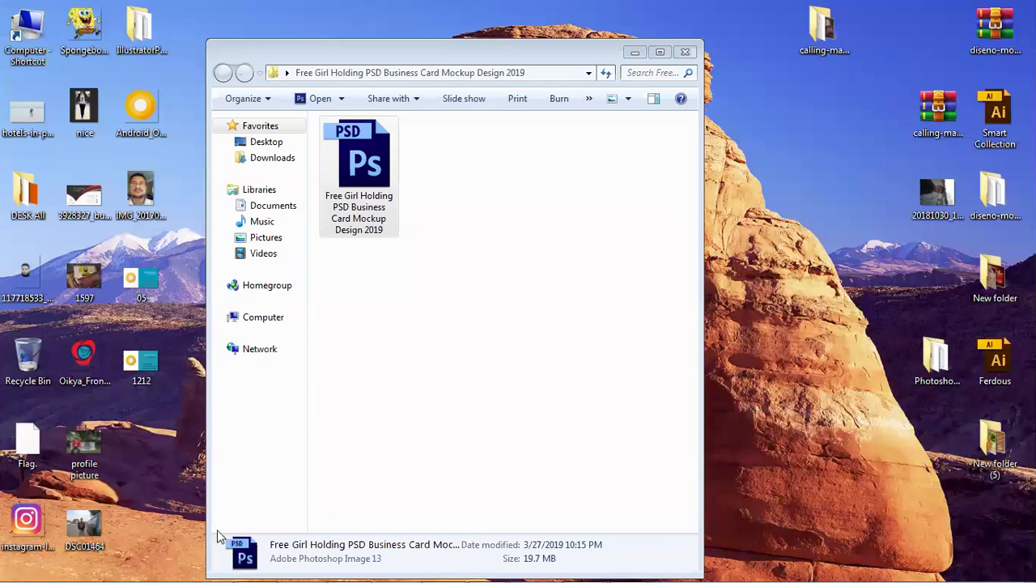
Move the mockup folder window aside, switch to the Facebook window in Firefox and open the free class group chat.
left_click_drag(532, 47, 546, 32)
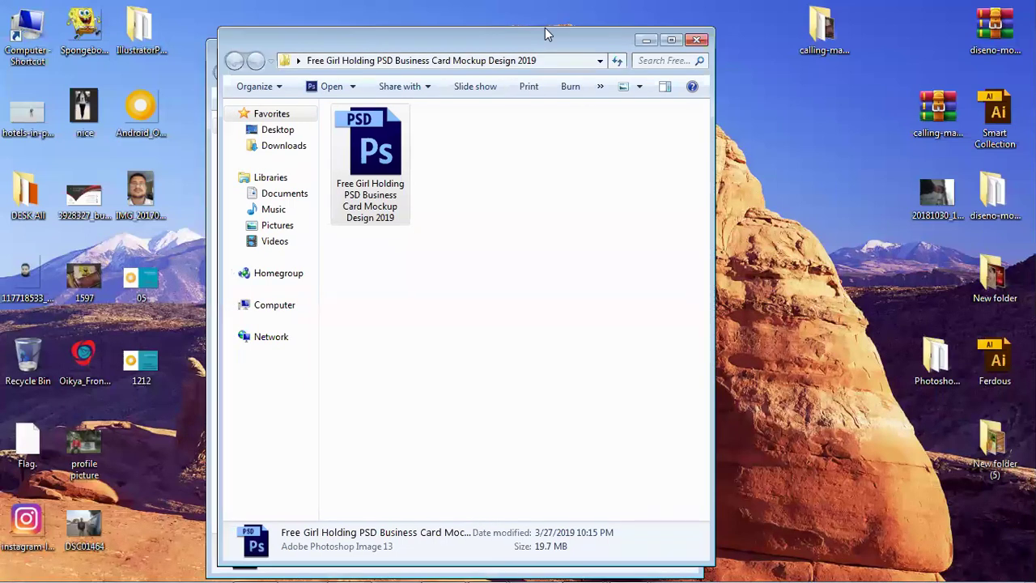
mouse_move(488, 567)
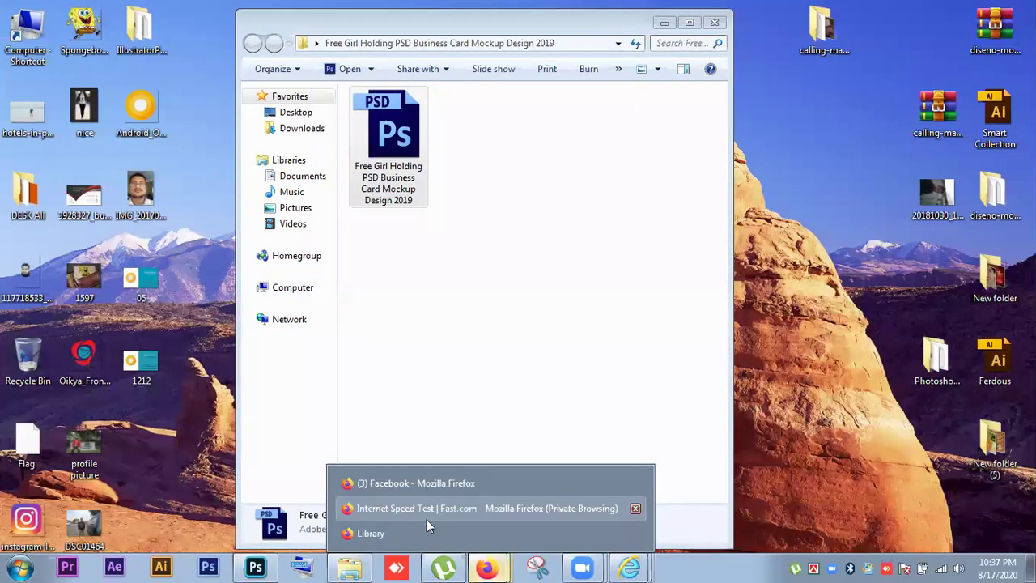
left_click(432, 483)
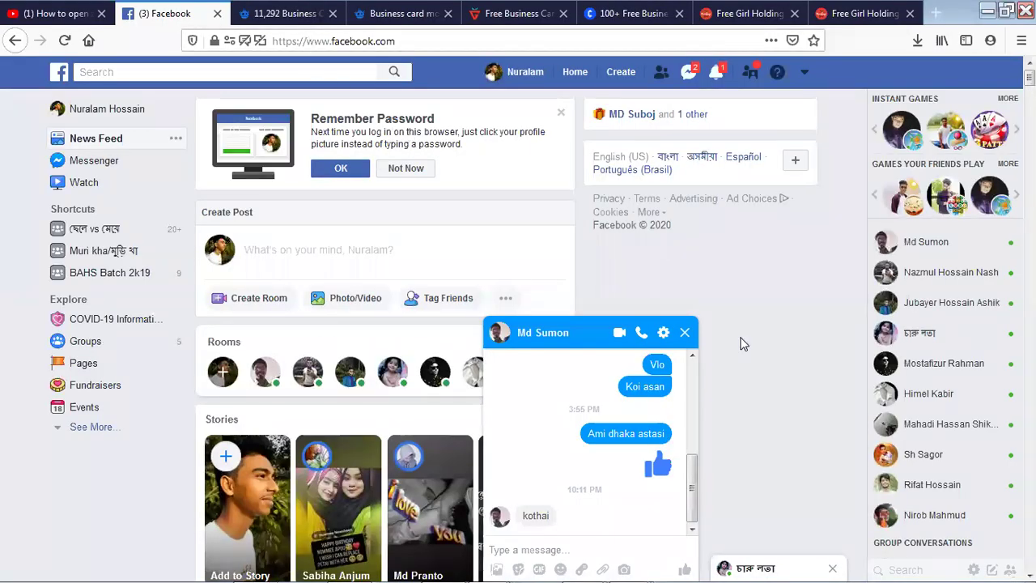
left_click(687, 73)
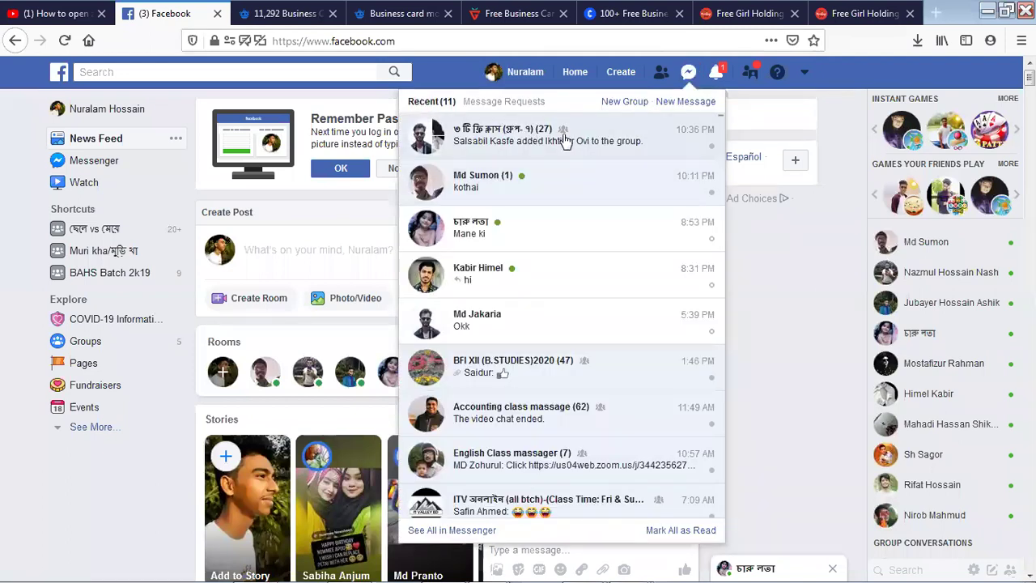
left_click(538, 181)
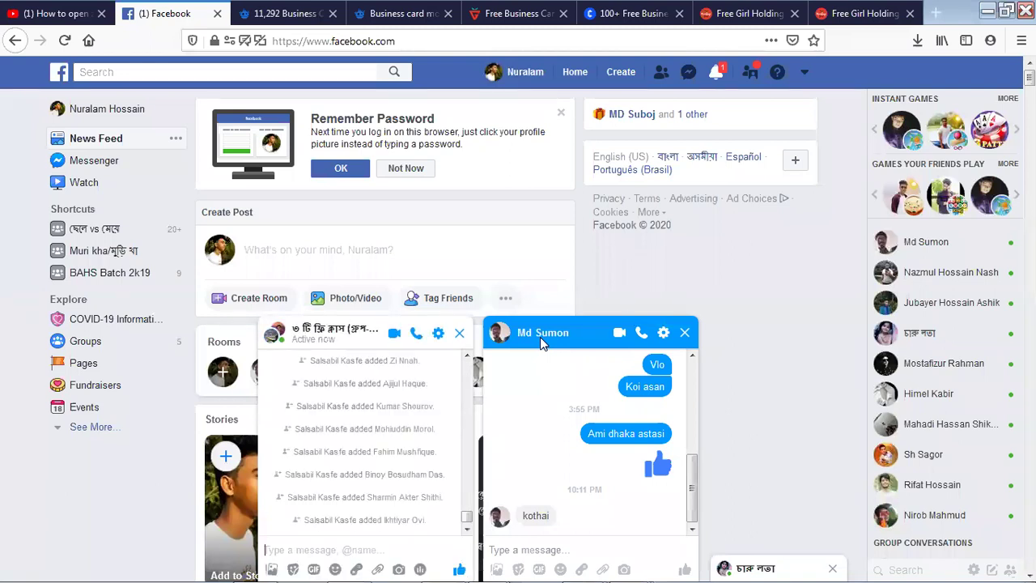
Find the class-link message in the group chat and copy its note about Join Audio.
scroll(429, 458, "up", 3)
scroll(429, 458, "up", 10)
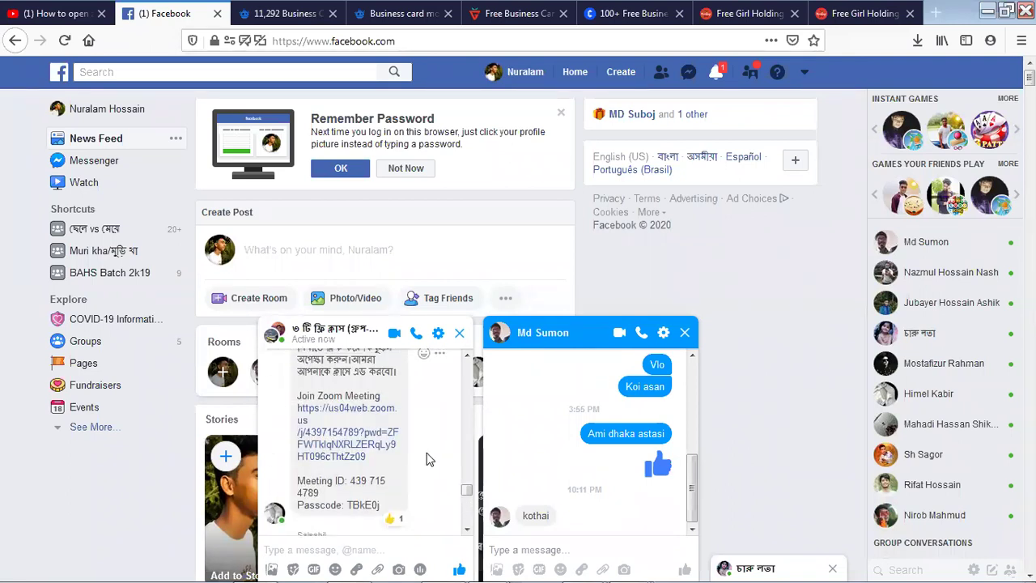
scroll(429, 458, "up", 3)
left_click_drag(335, 441, 338, 391)
right_click(338, 392)
left_click(371, 402)
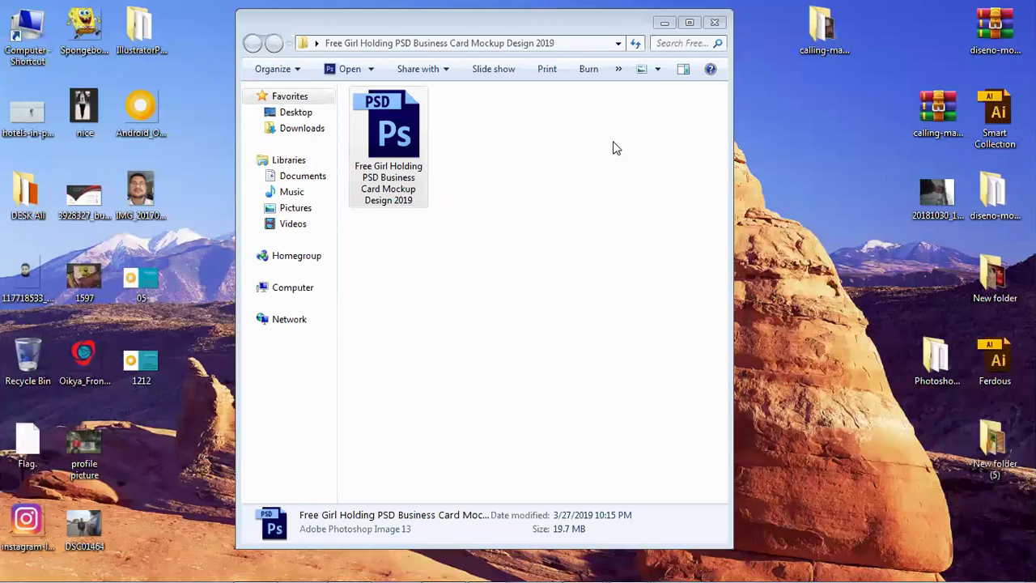
Close the mockup folder window and return to the cssauthor.com business card mockup page in Firefox.
left_click_drag(634, 27, 491, 19)
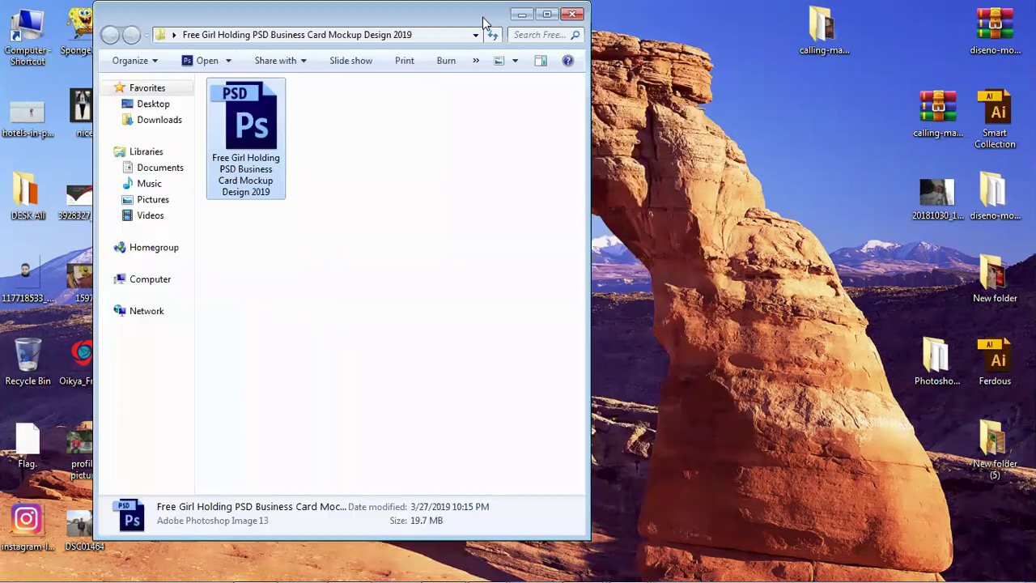
left_click(572, 15)
mouse_move(522, 566)
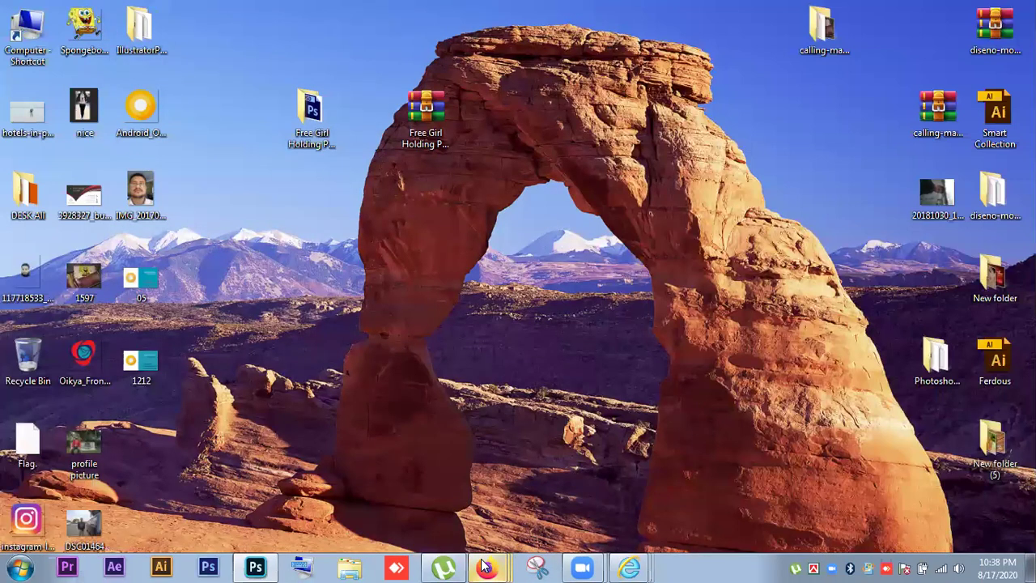
mouse_move(497, 544)
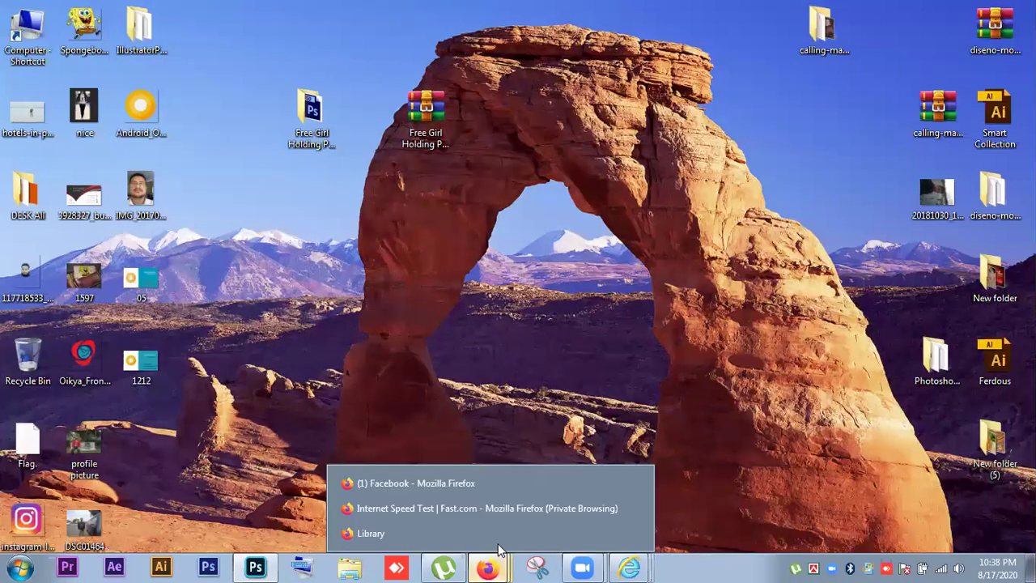
left_click(505, 486)
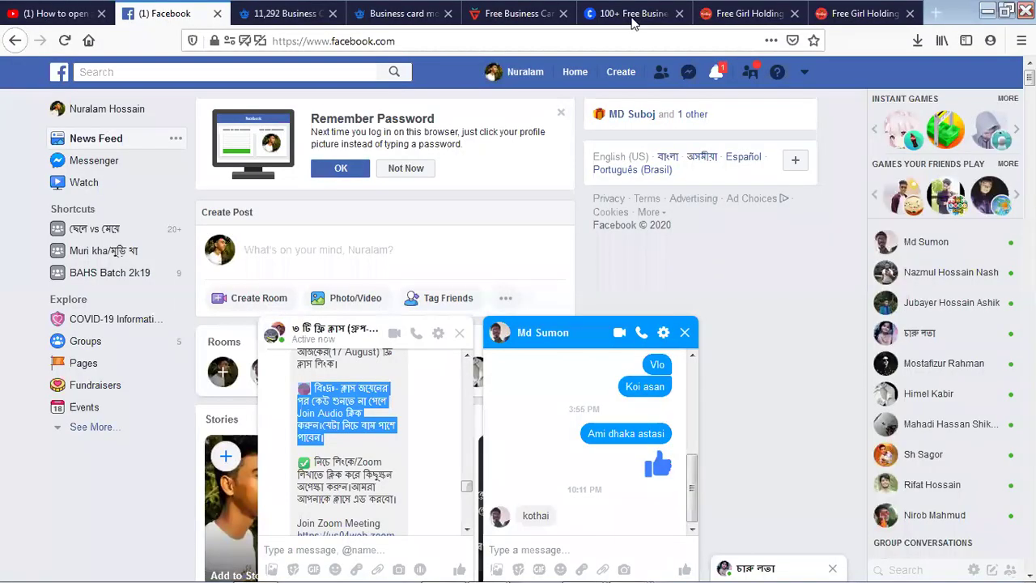
left_click(631, 16)
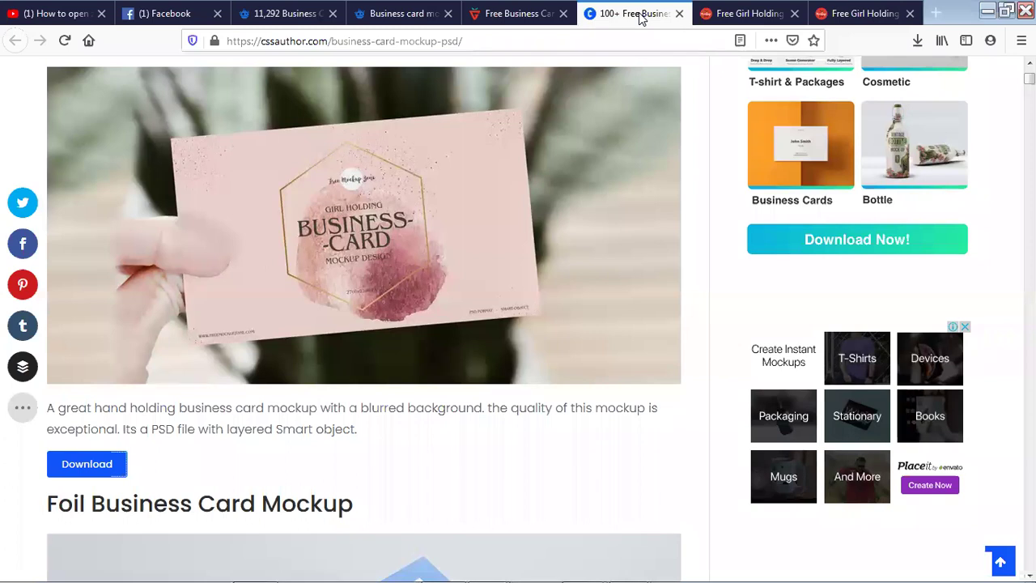
Open the Paper Business Card Mockup's download page from the mockup list, look through it and reload it.
scroll(445, 265, "down", 8)
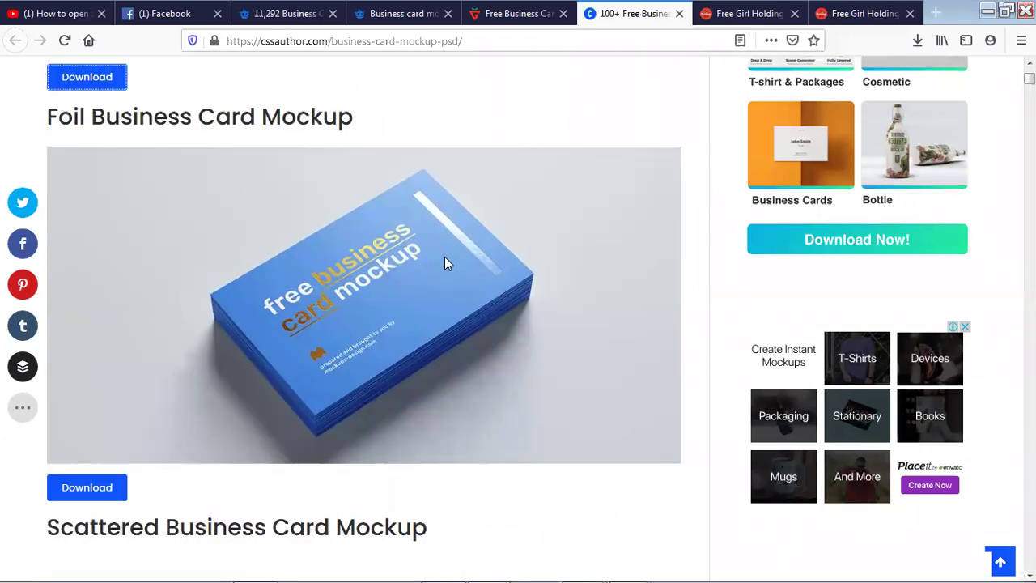
scroll(442, 260, "down", 8)
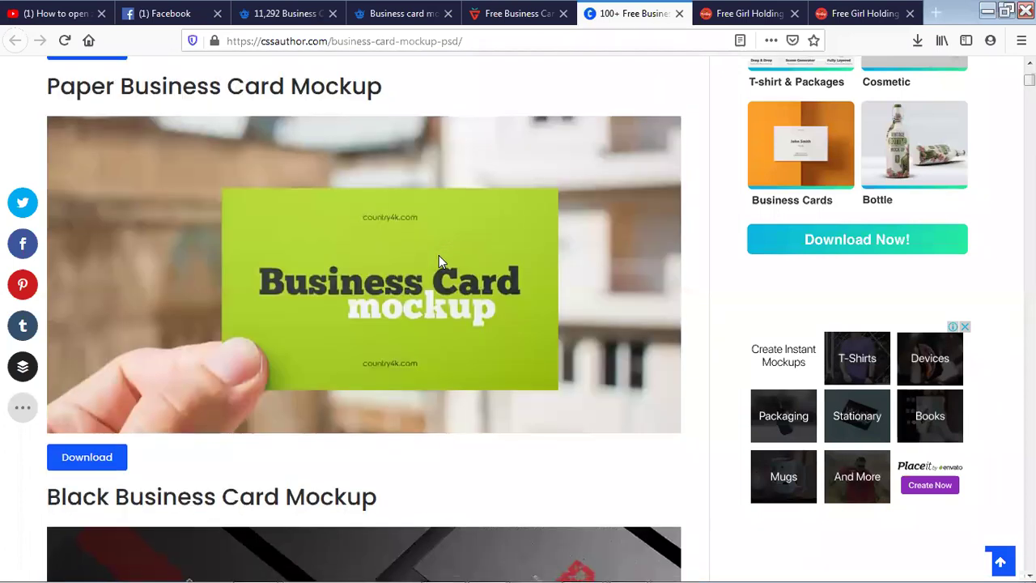
left_click(84, 463)
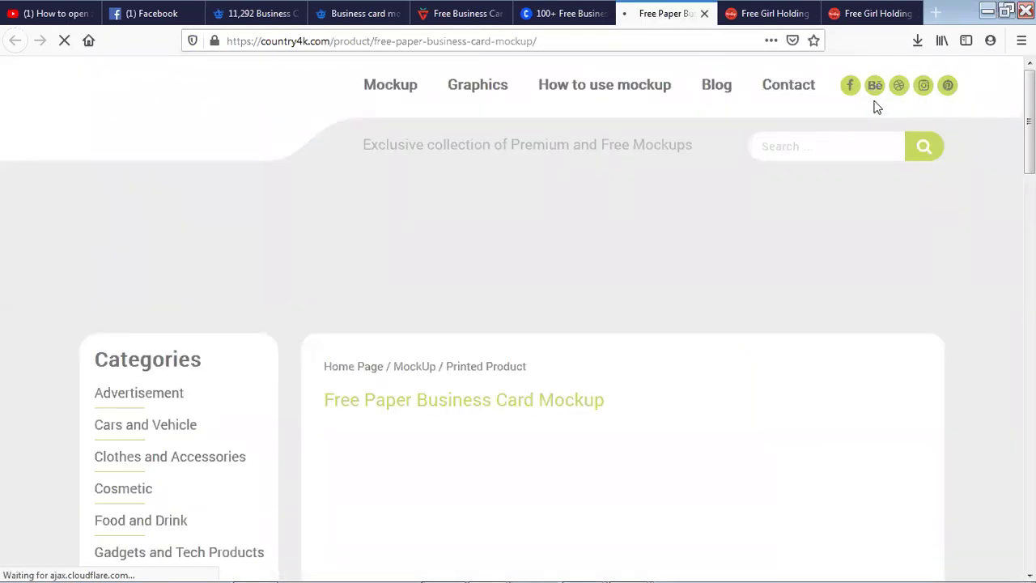
scroll(737, 326, "down", 5)
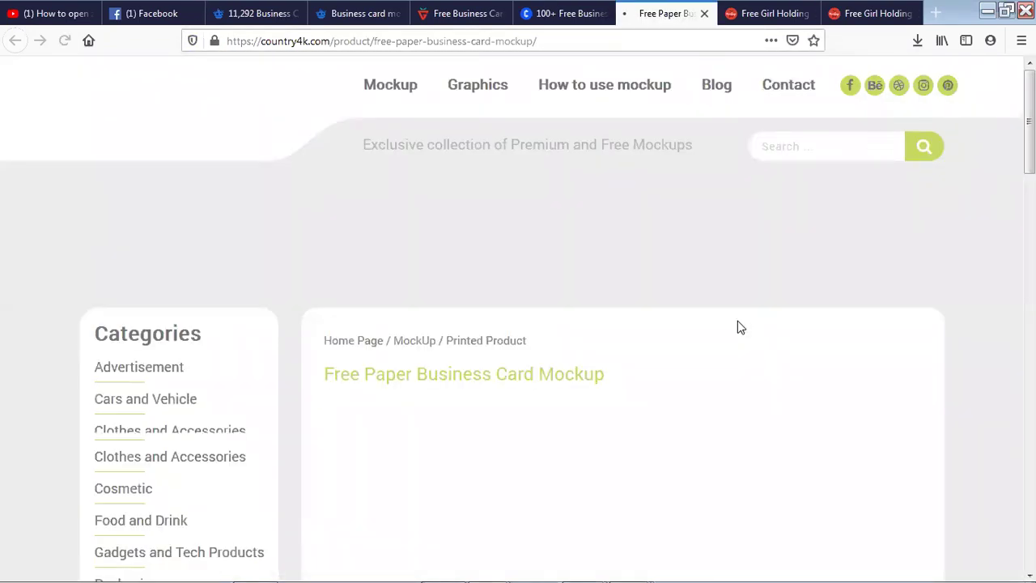
scroll(737, 327, "down", 1)
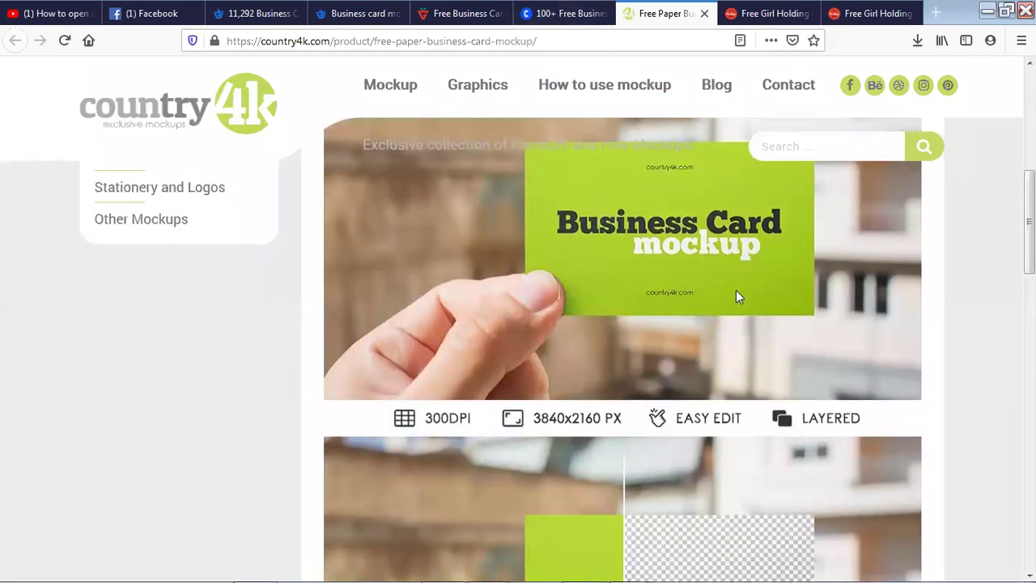
key("F5")
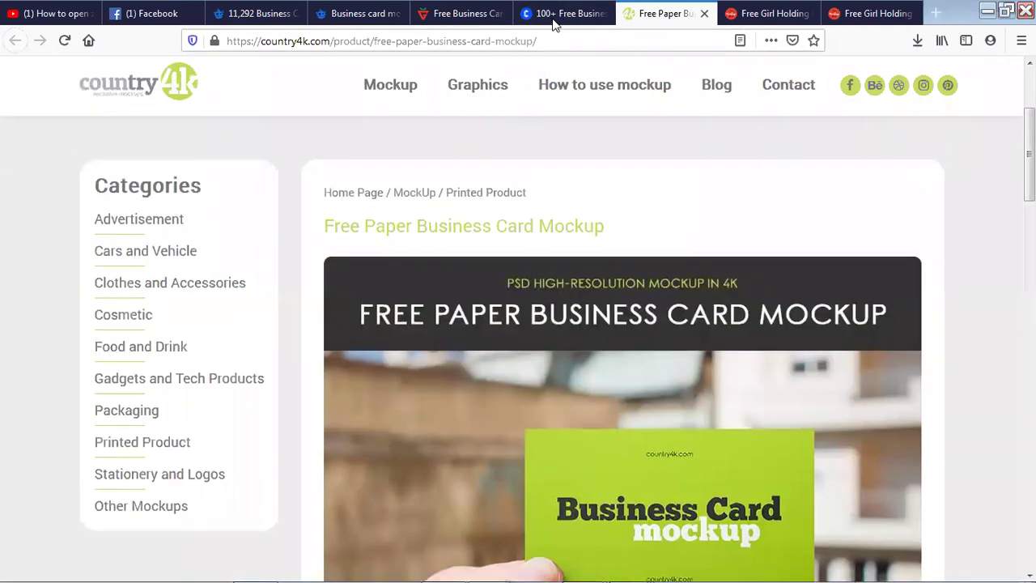
Return to the cssauthor.com mockup list and select the page's full web address.
left_click(554, 21)
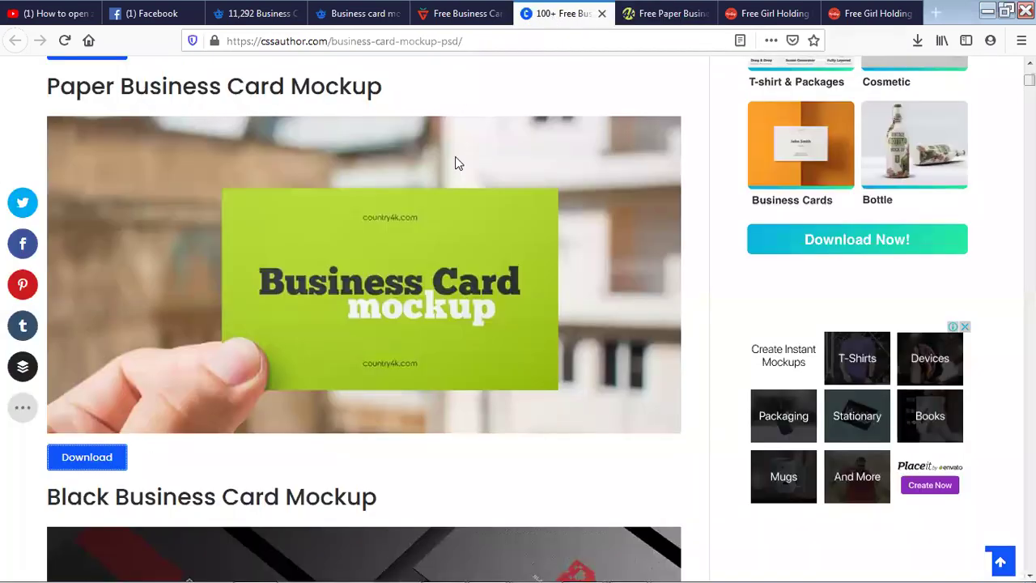
scroll(456, 162, "up", 4)
scroll(450, 156, "up", 7)
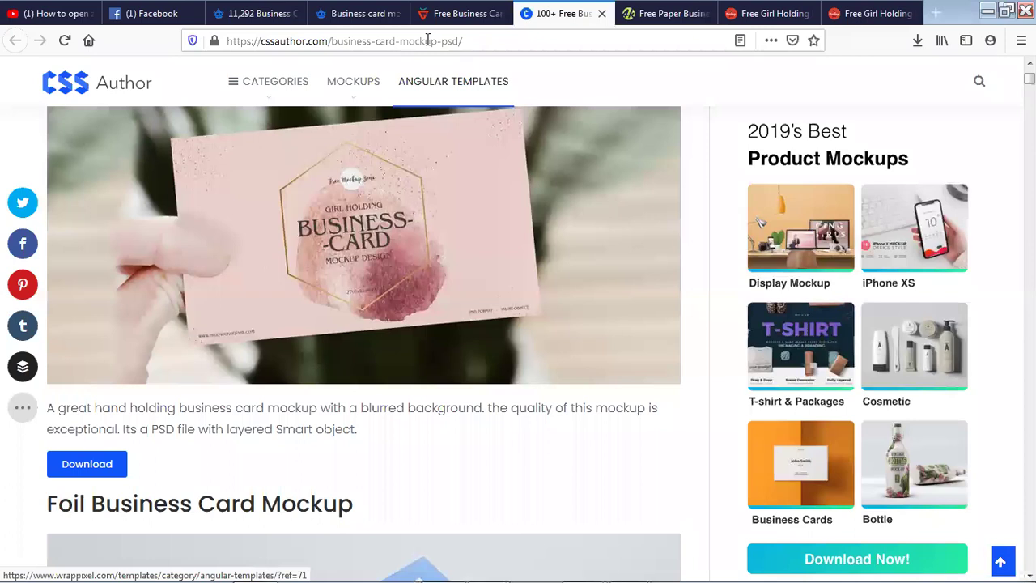
key("ctrl+l")
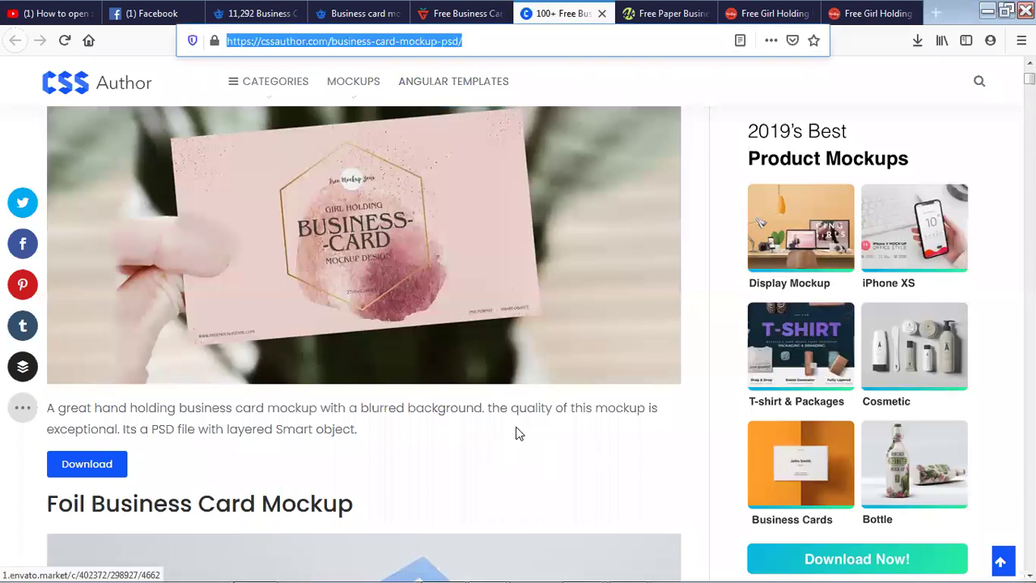
key("alt+Tab")
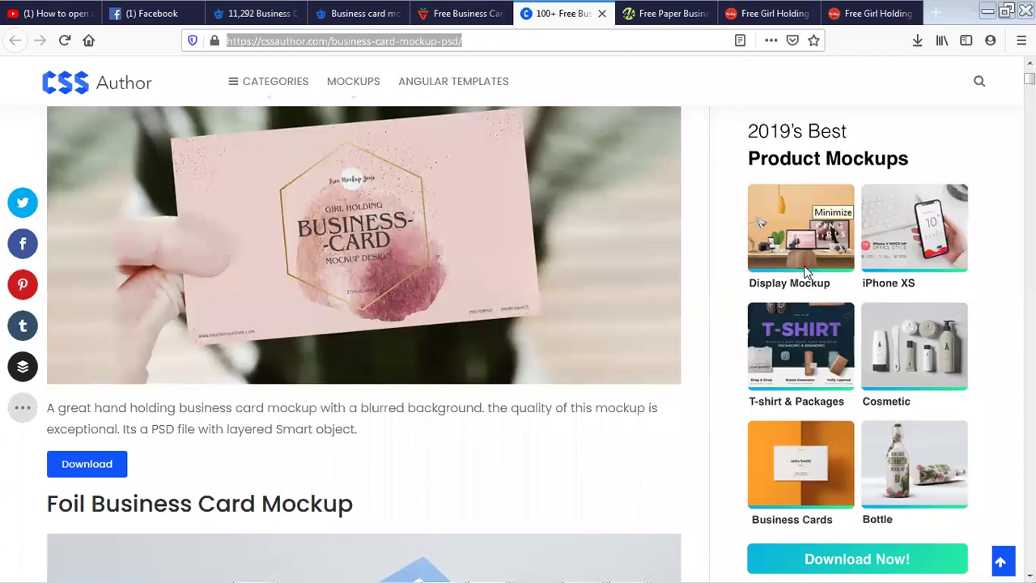
Show the Free Paper Business Card Mockup page, minimize Firefox and move the archive below the extracted mockup folder on the desktop.
left_click(657, 16)
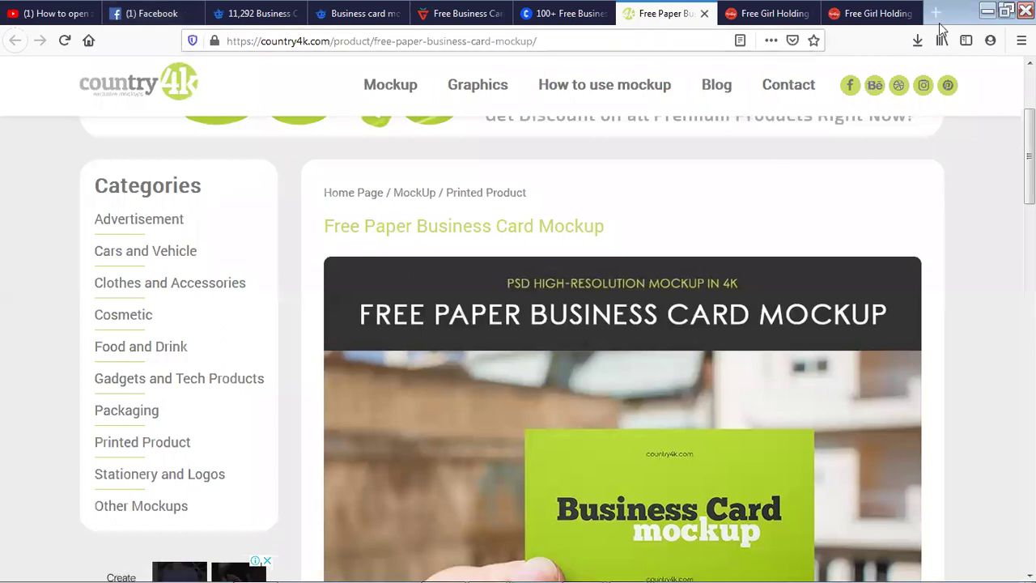
left_click(983, 13)
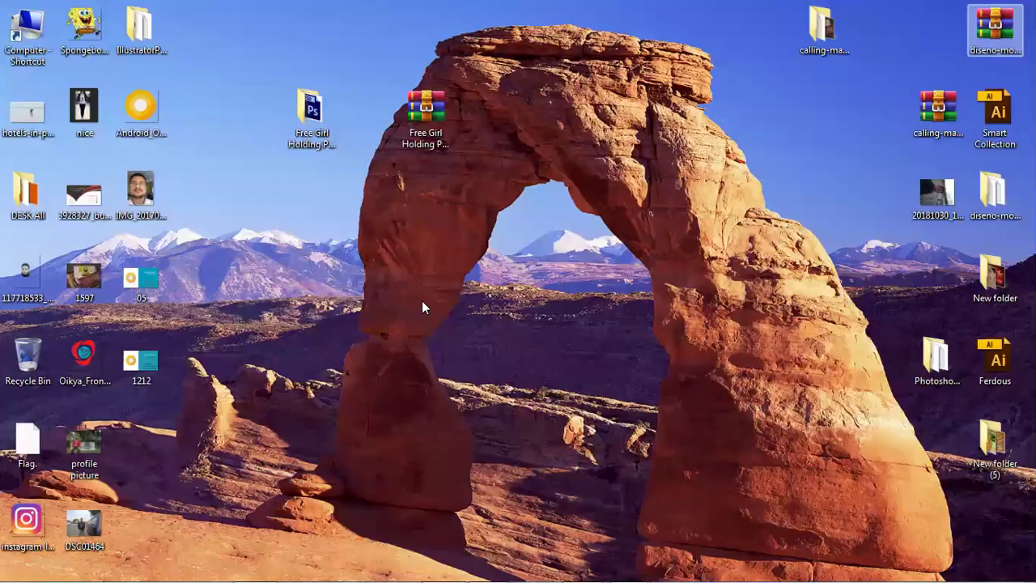
left_click_drag(430, 140, 312, 226)
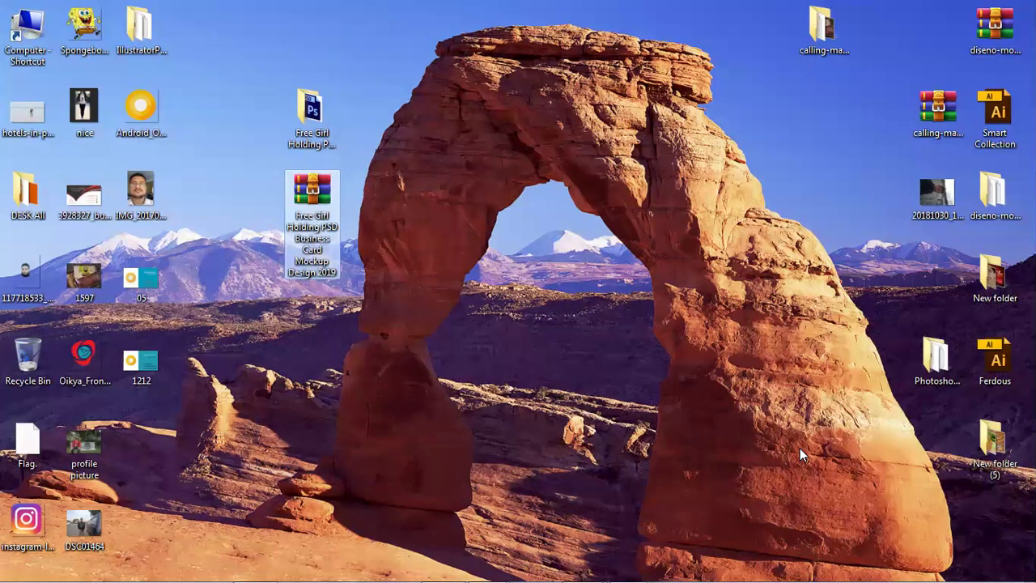
left_click_drag(316, 199, 259, 196)
Open the extracted Free Girl Holding folder and open its mockup PSD in Photoshop.
double_click(310, 114)
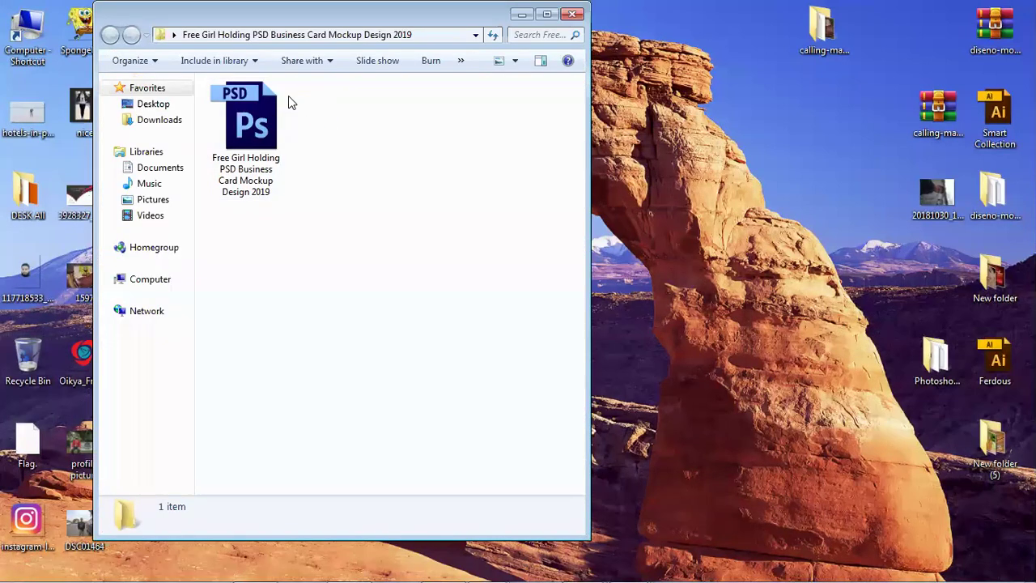
left_click(258, 143)
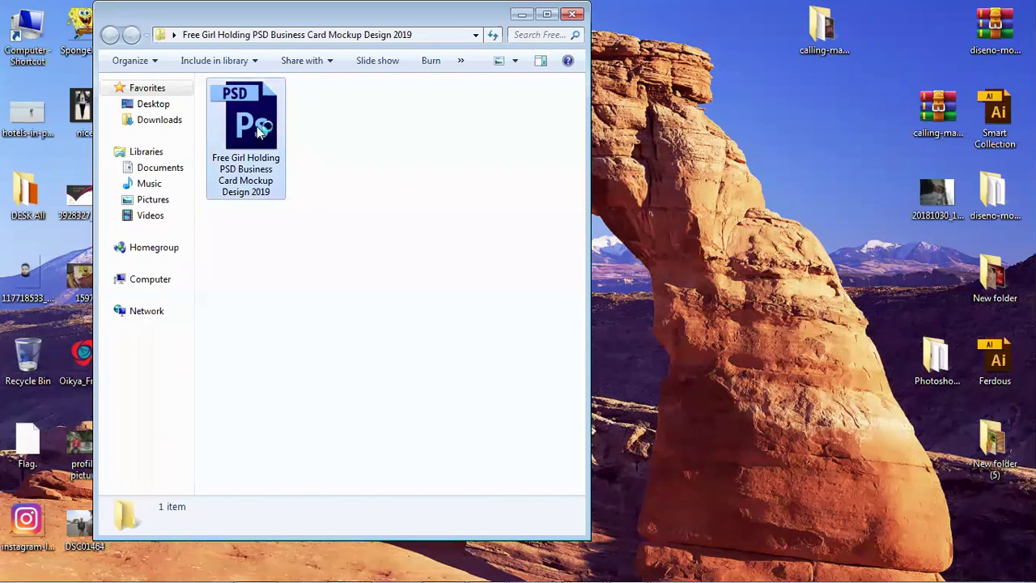
double_click(269, 127)
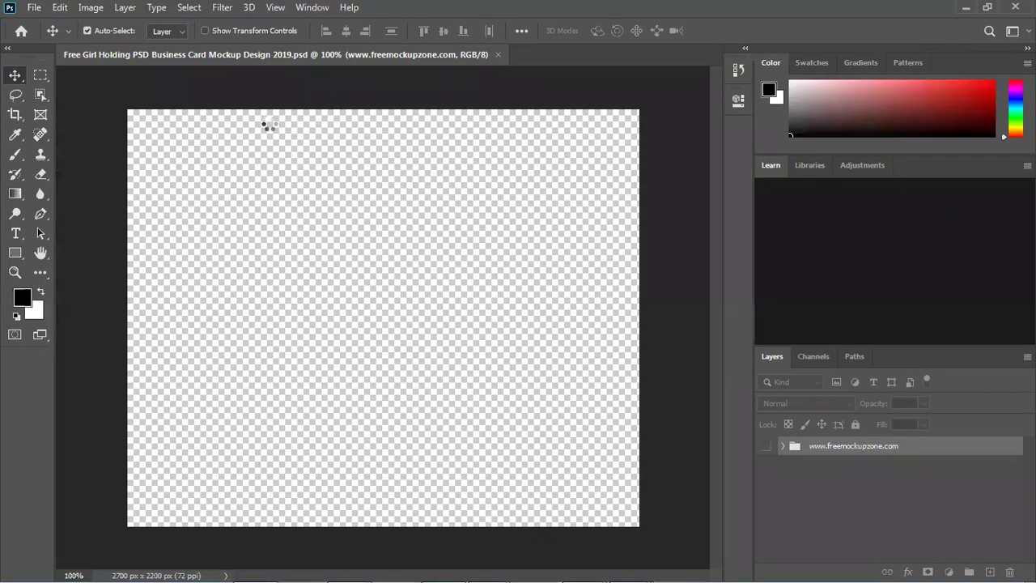
left_click(766, 446)
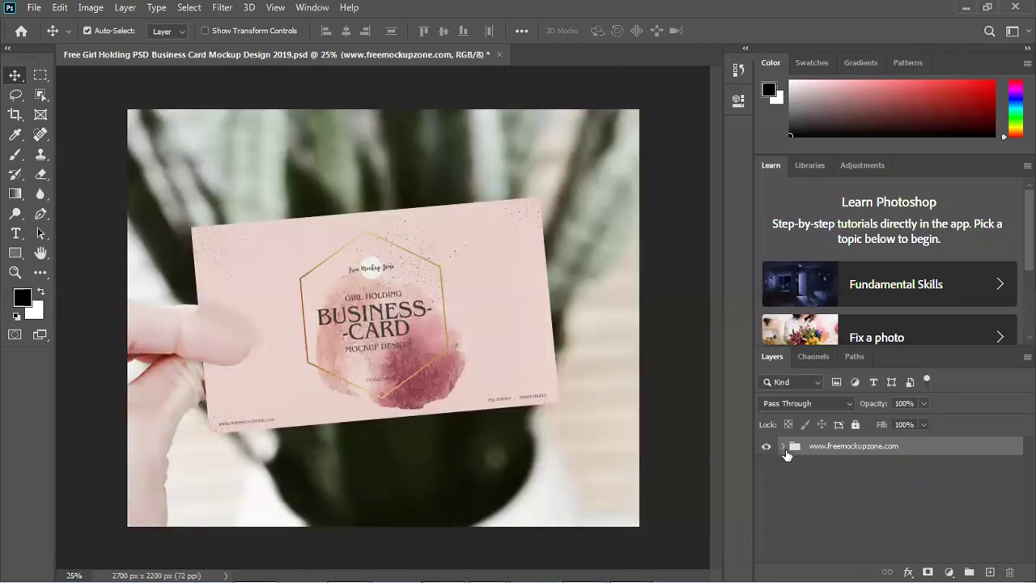
left_click(782, 446)
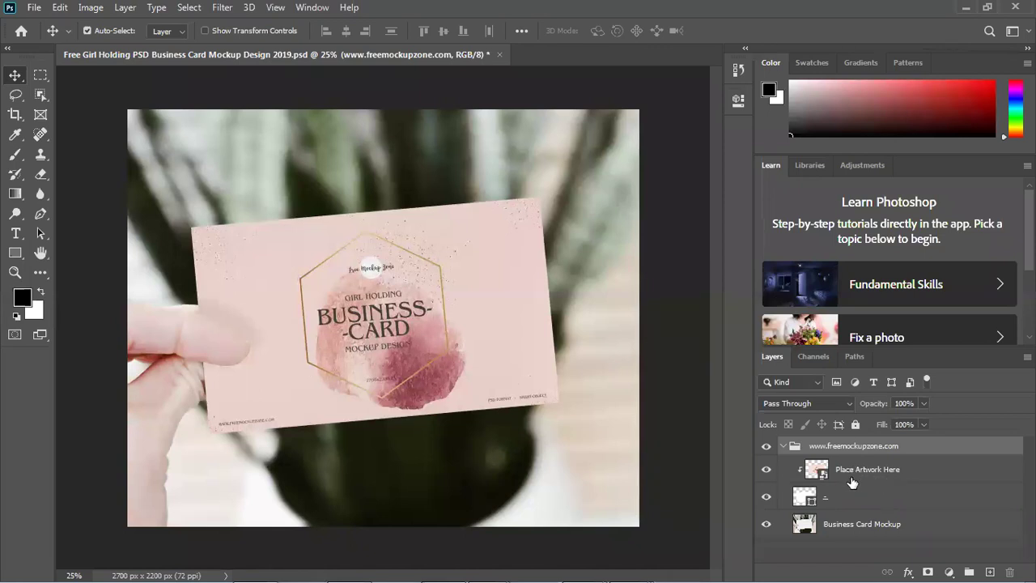
left_click(853, 476)
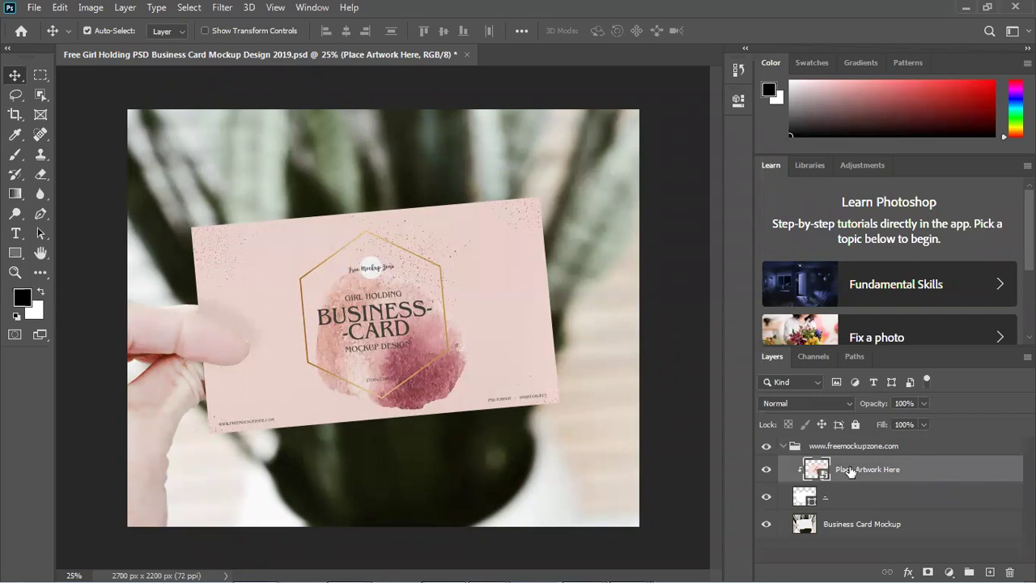
Open the Place Artwork Here smart object and place the 1212 image from the desktop in it, scaled to cover the whole canvas.
double_click(850, 472)
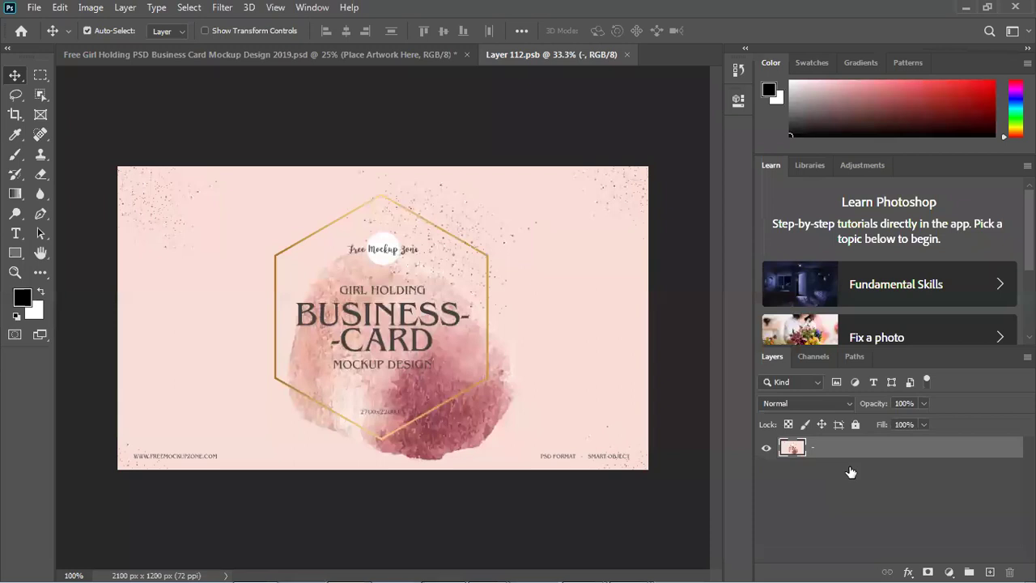
double_click(420, 14)
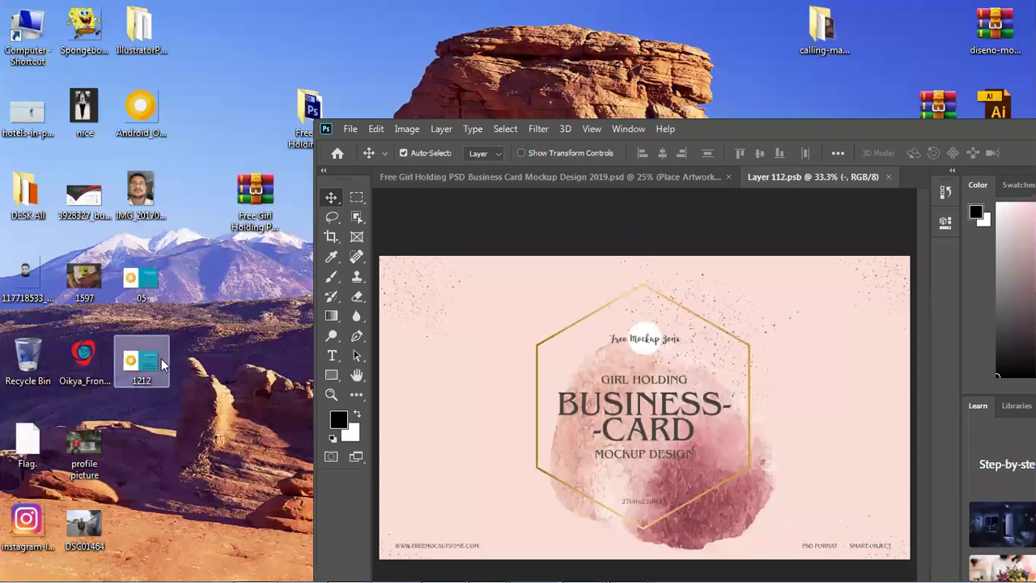
left_click_drag(155, 359, 604, 369)
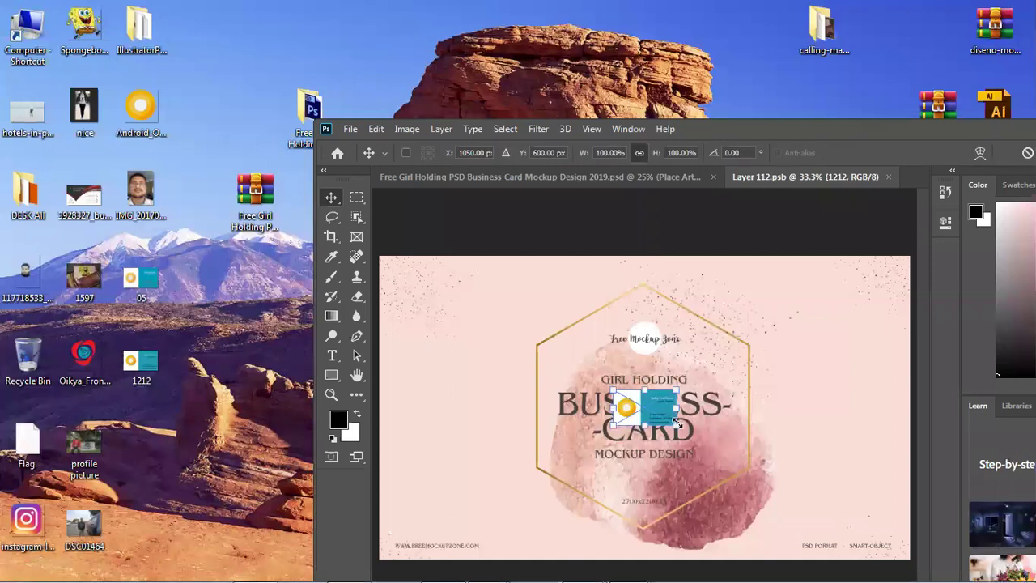
left_click_drag(676, 422, 894, 560)
key("Return")
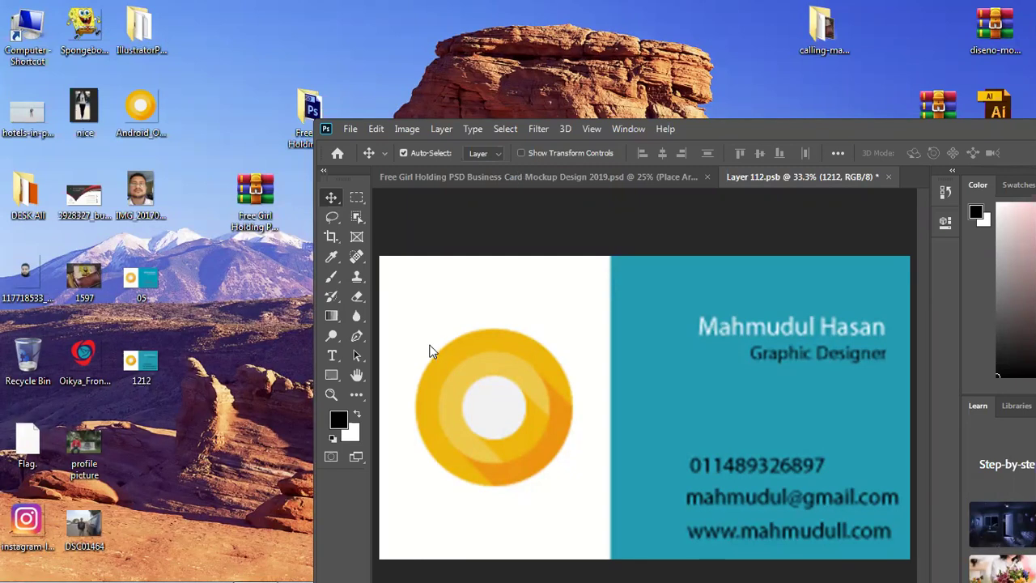
double_click(750, 132)
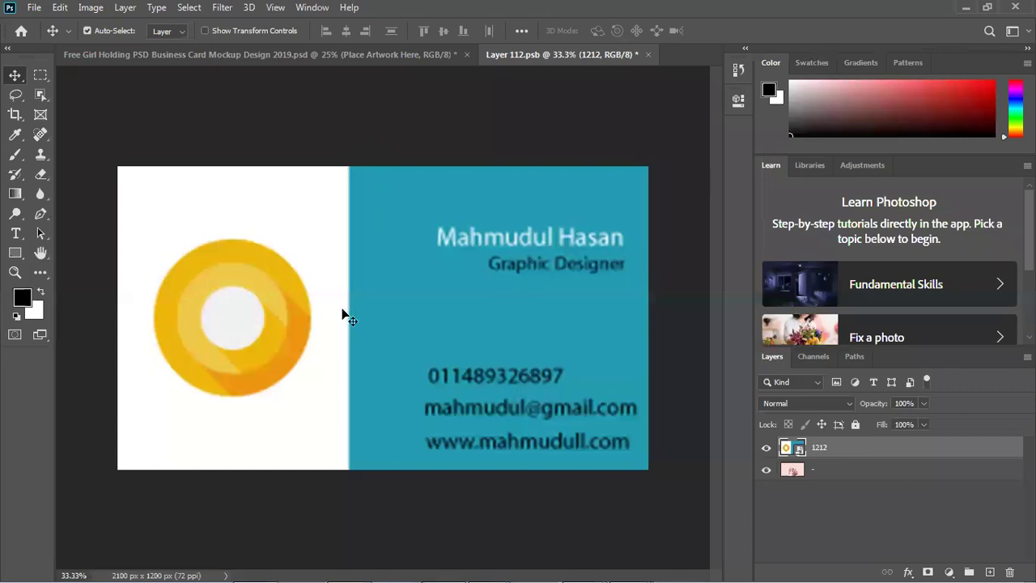
Delete the placed 1212 layer and close Layer 112.psb without saving the changes.
key("Delete")
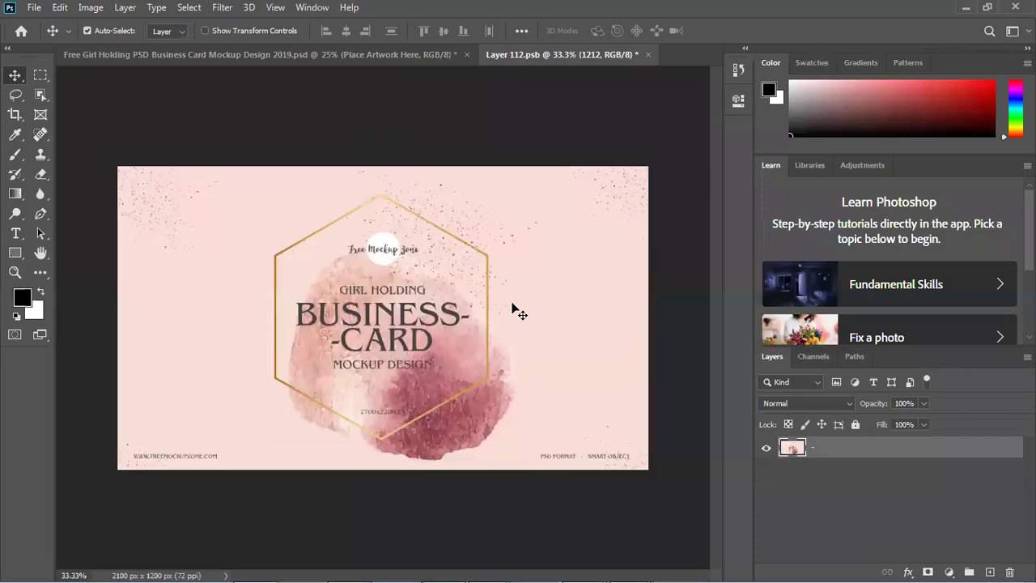
double_click(476, 8)
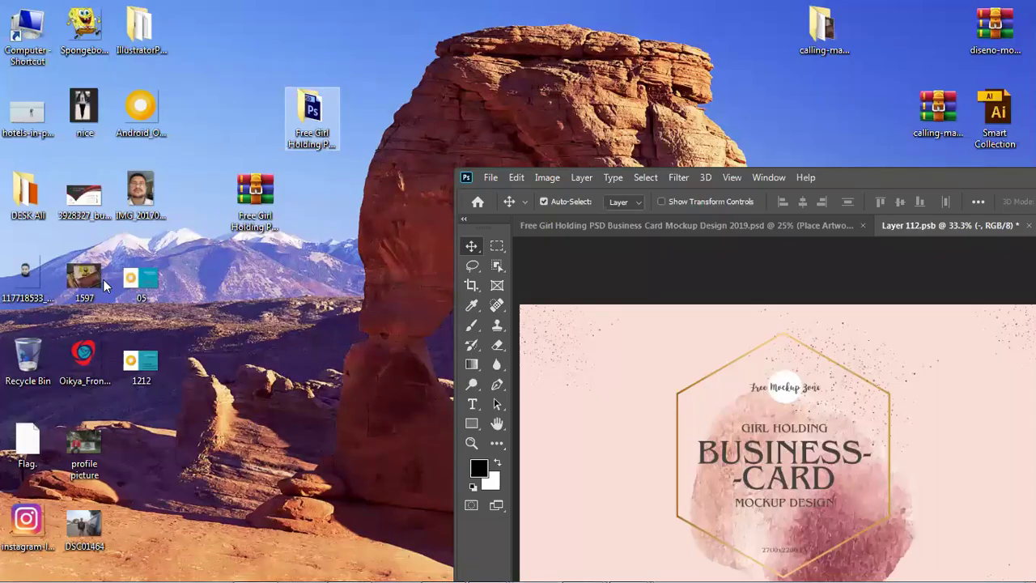
left_click_drag(905, 187, 872, 176)
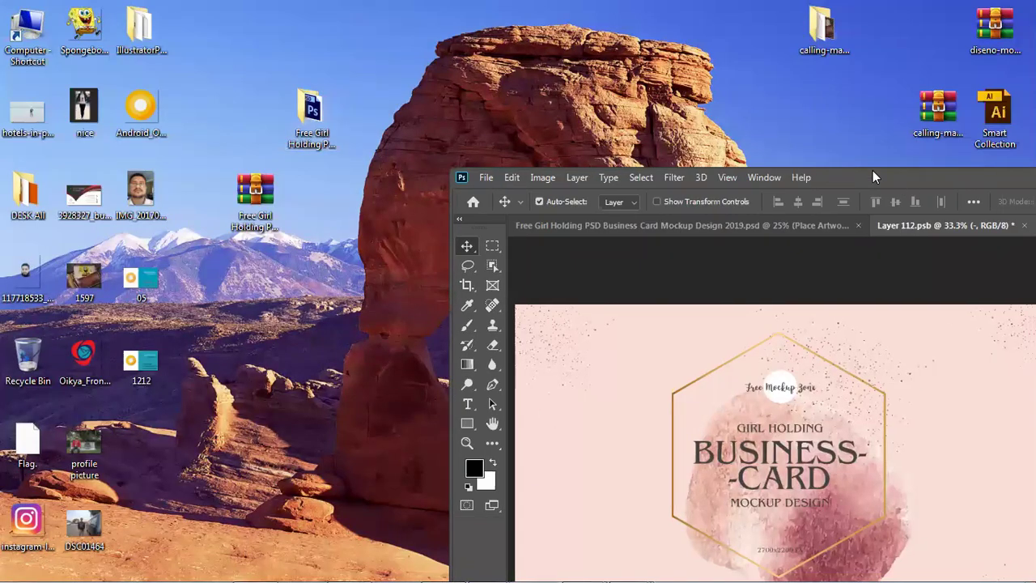
double_click(872, 176)
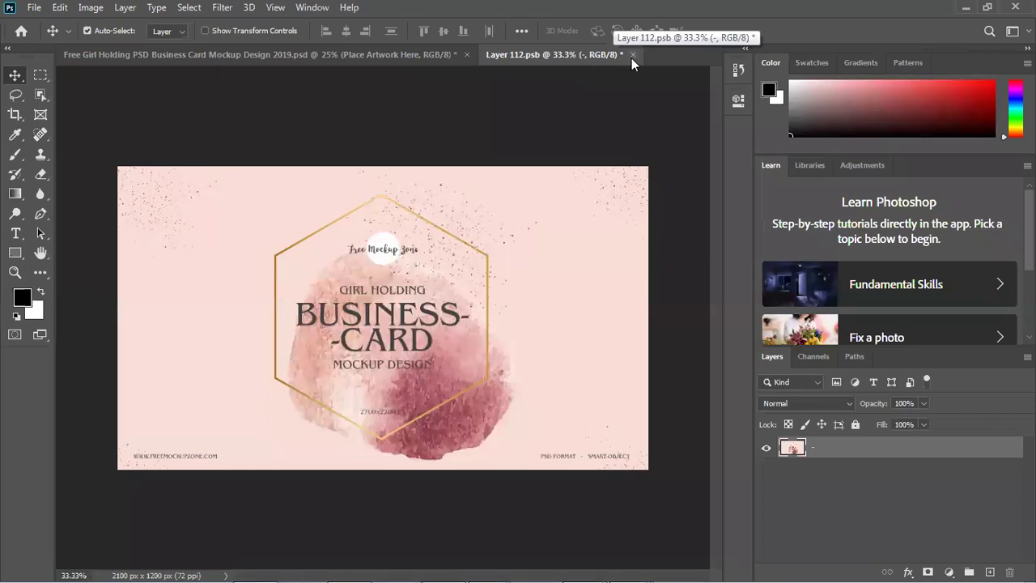
left_click(632, 55)
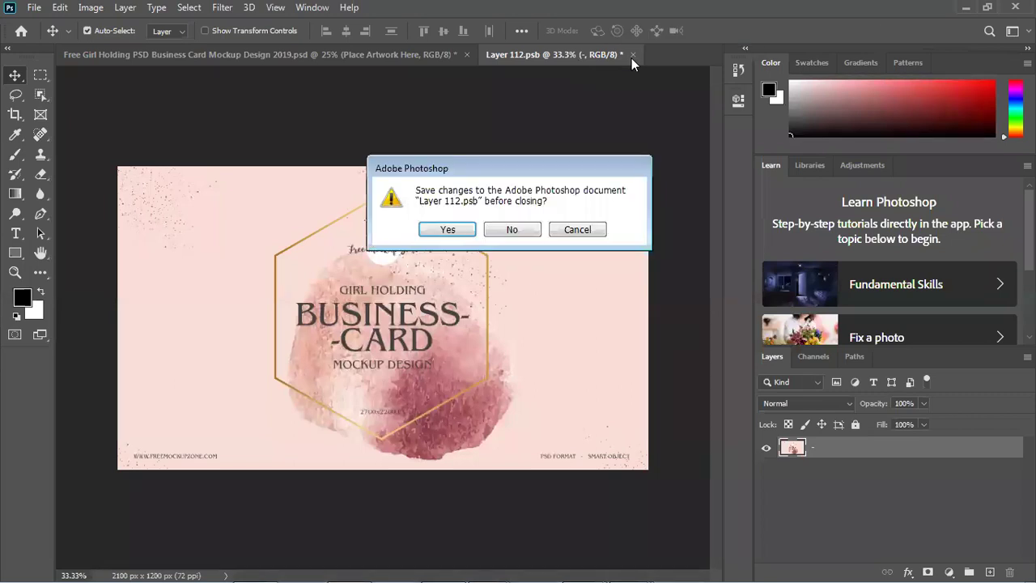
left_click(512, 229)
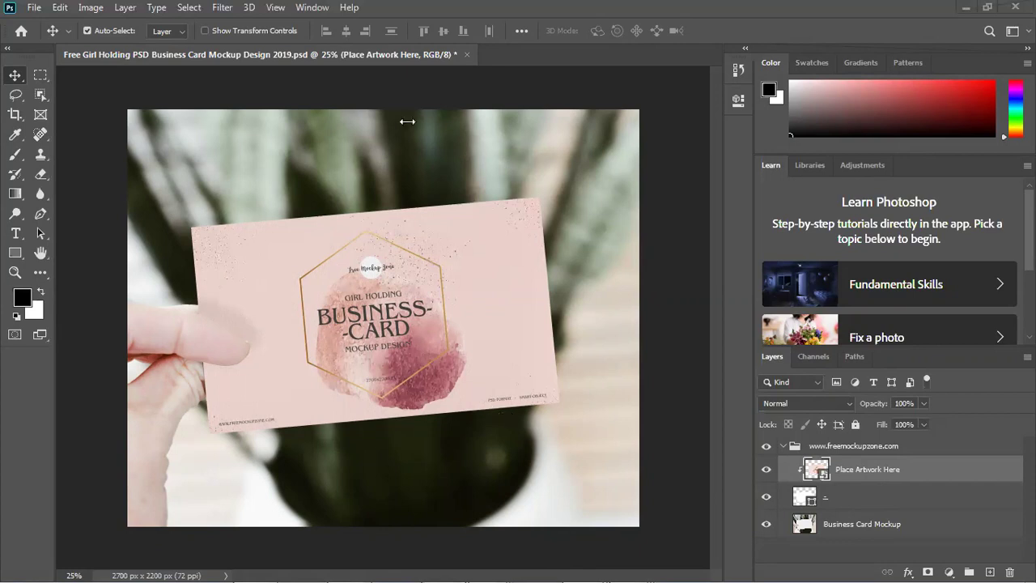
left_click(765, 447)
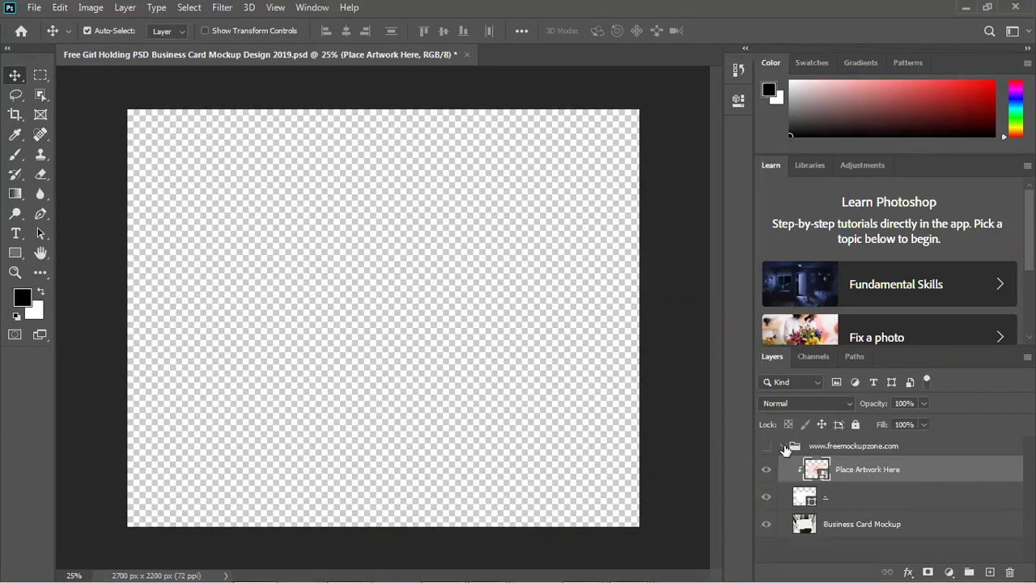
left_click(783, 446)
left_click(766, 447)
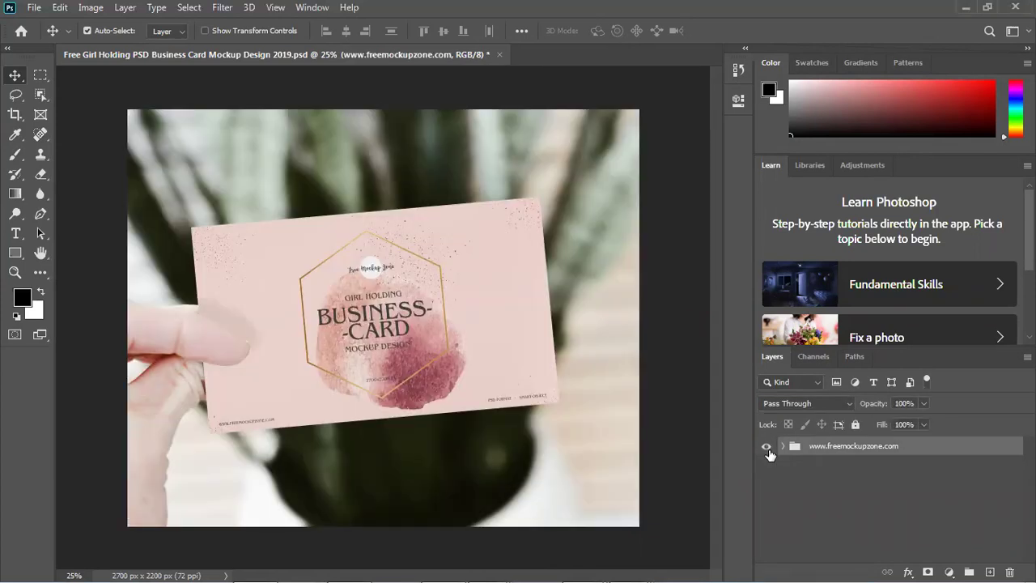
left_click(766, 448)
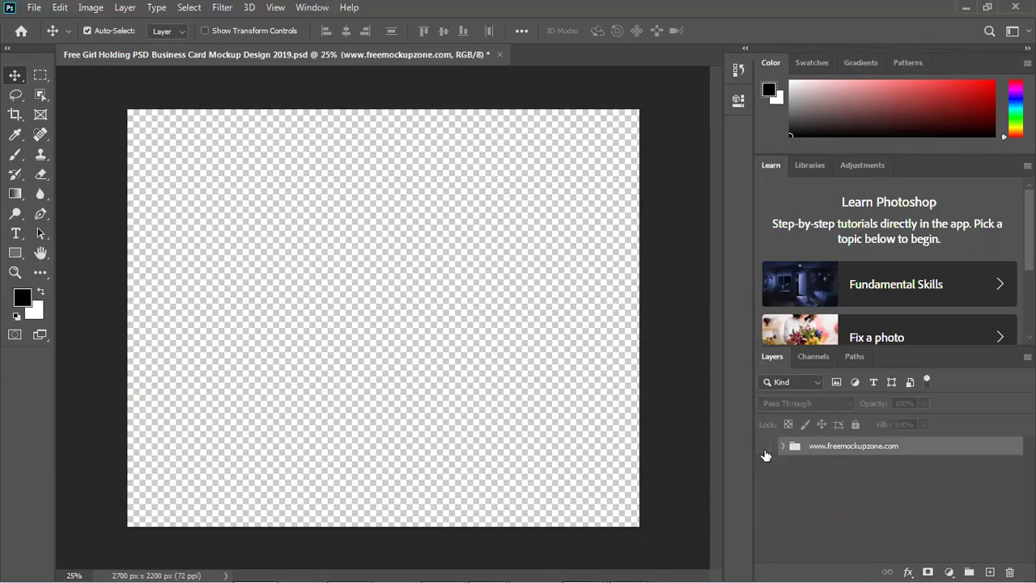
left_click(766, 448)
left_click(766, 448)
left_click(766, 448)
left_click(765, 448)
left_click(765, 449)
left_click(766, 448)
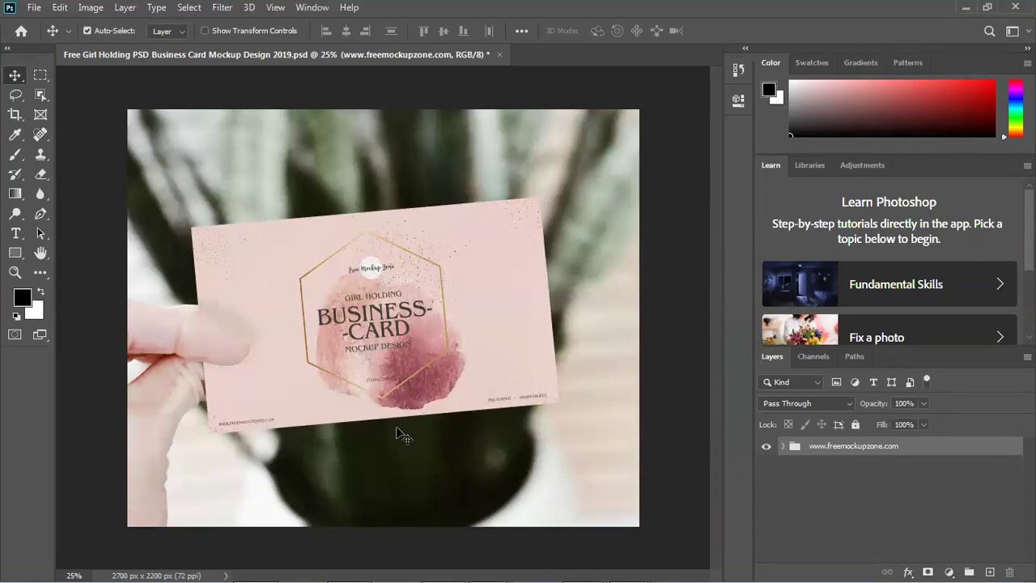
left_click(767, 448)
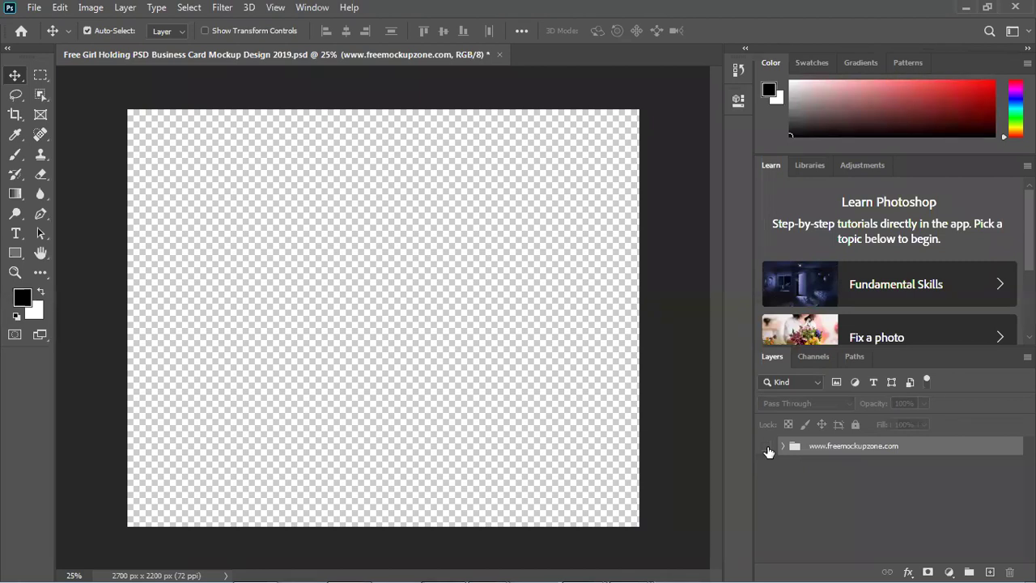
left_click(767, 449)
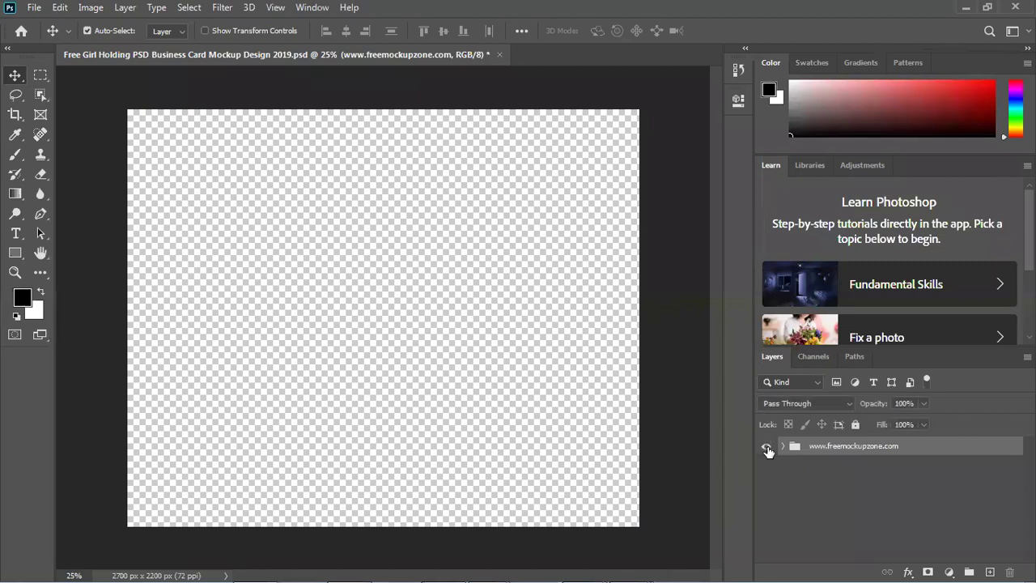
left_click(767, 449)
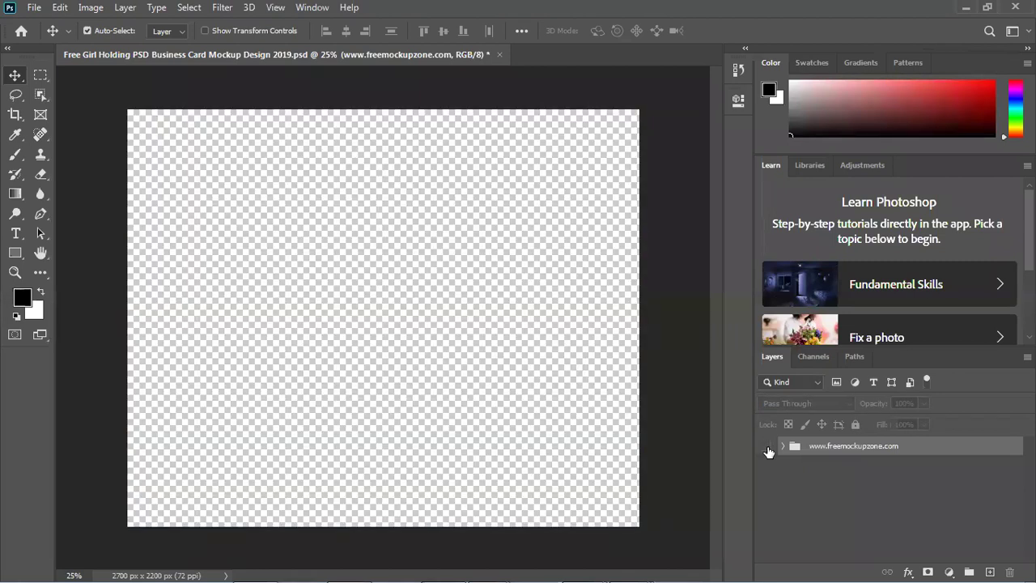
left_click(767, 449)
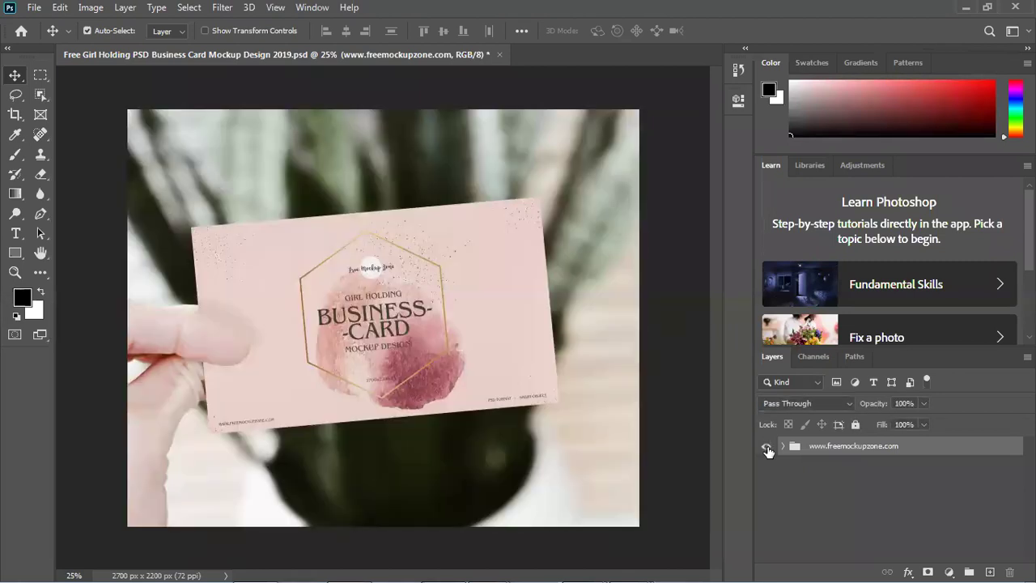
left_click(767, 449)
left_click(766, 449)
left_click(765, 449)
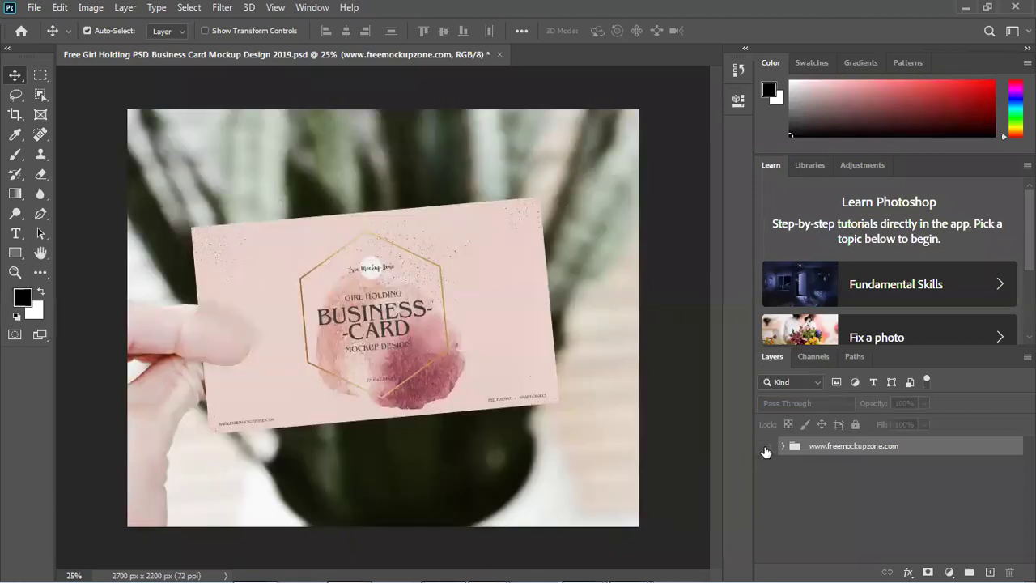
left_click(765, 449)
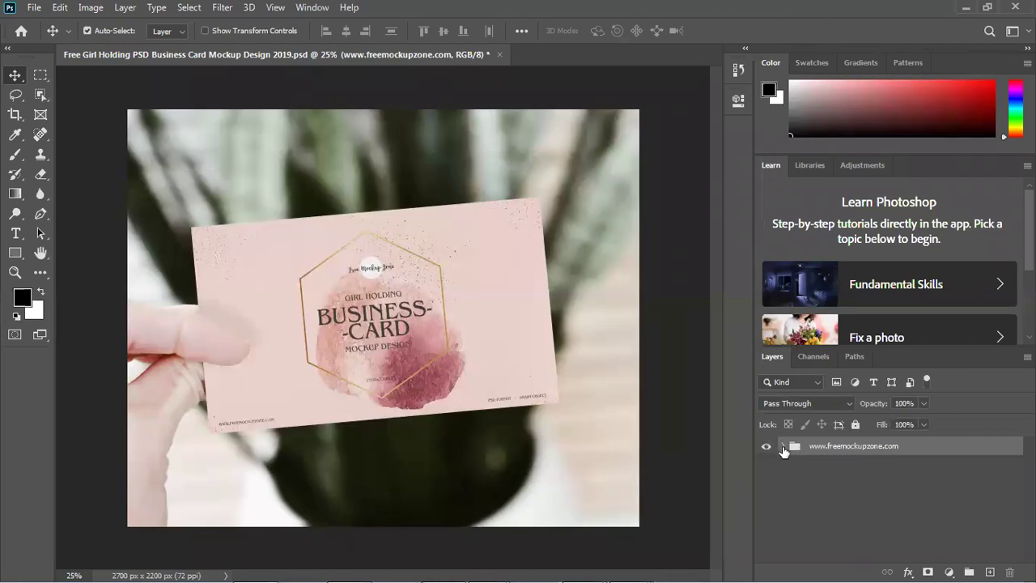
left_click(784, 448)
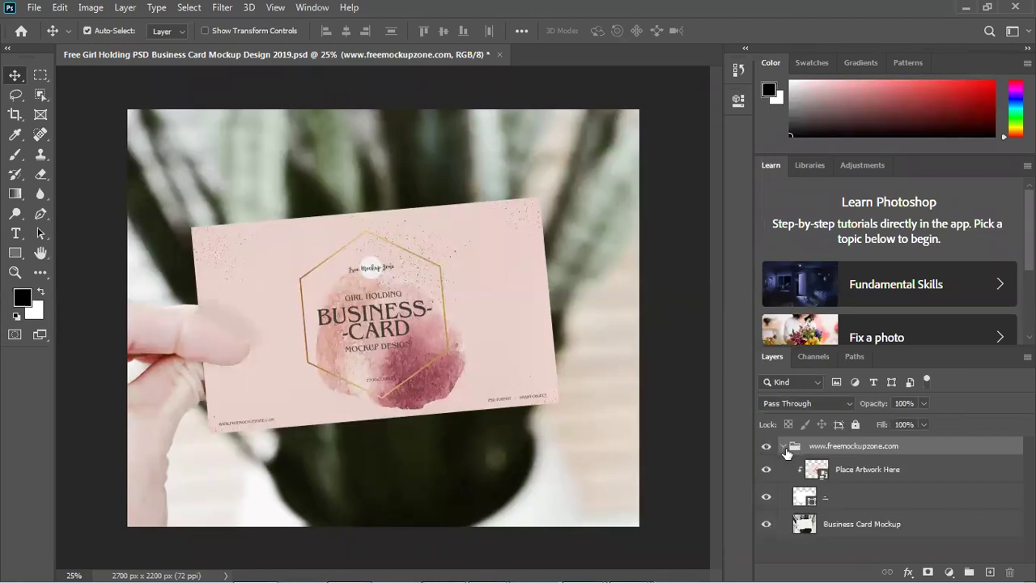
left_click(784, 448)
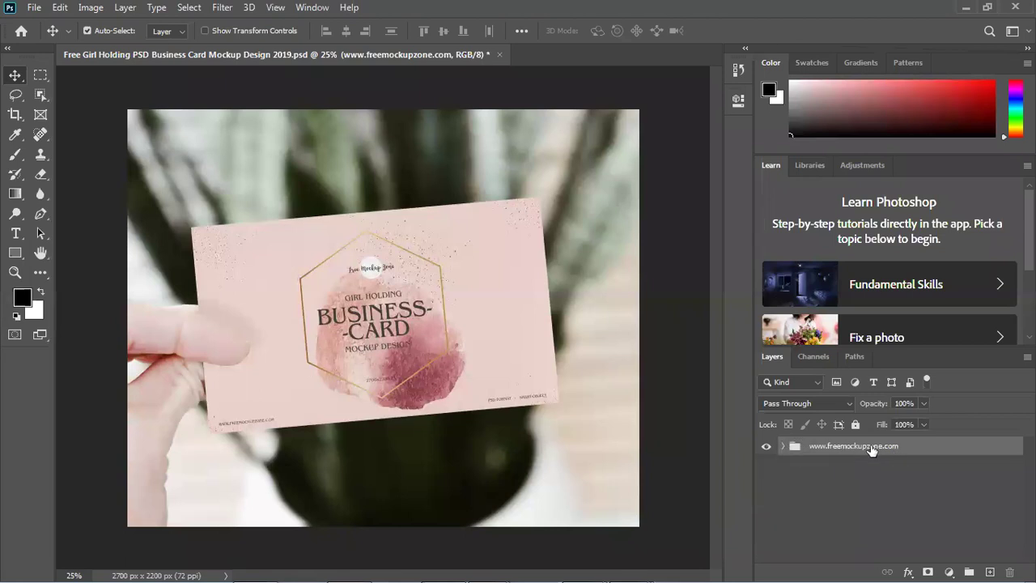
left_click(782, 447)
left_click(782, 447)
left_click(782, 447)
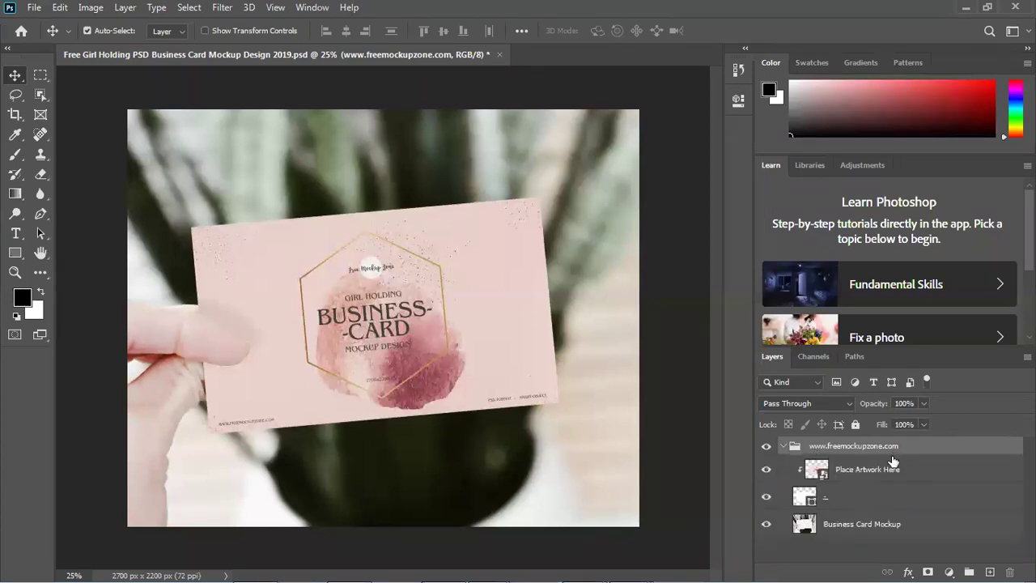
left_click(851, 478)
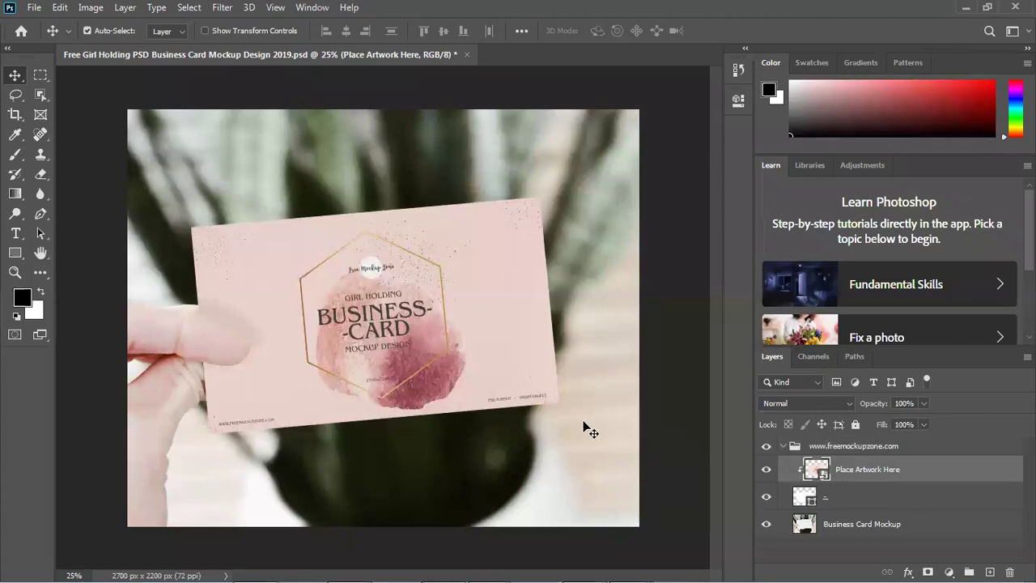
Try placing the 1212 image directly over the card in the mockup document, enlarged to about card size, and delete it again.
key("super+Down")
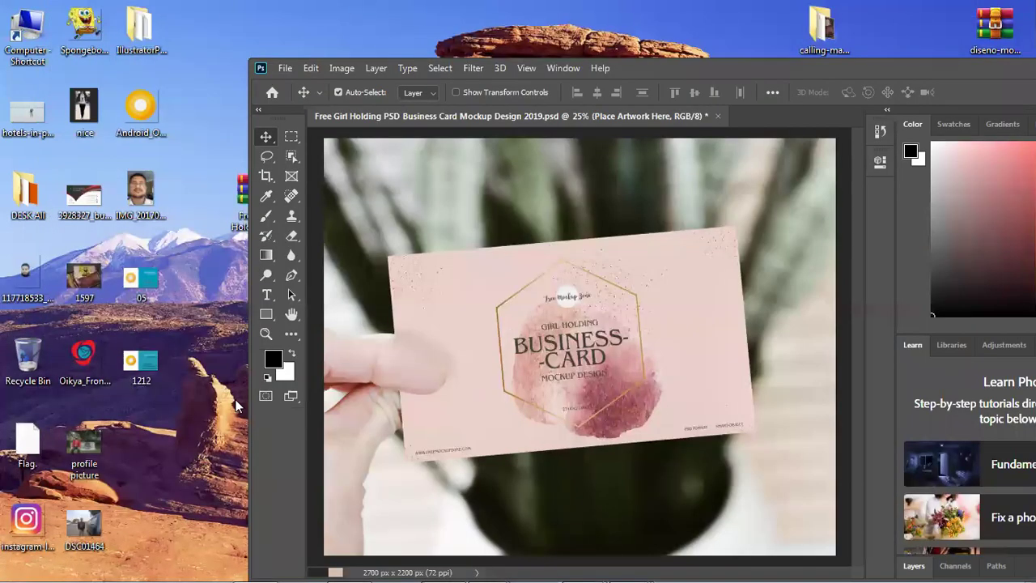
left_click_drag(142, 362, 535, 374)
double_click(736, 64)
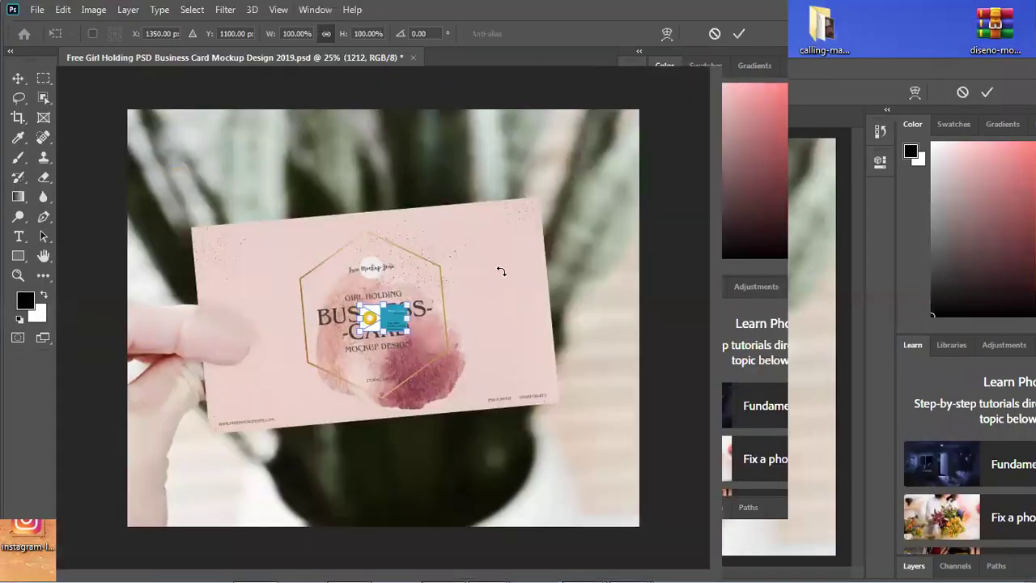
left_click_drag(413, 331, 569, 401)
key("Return")
left_click_drag(468, 379, 482, 405)
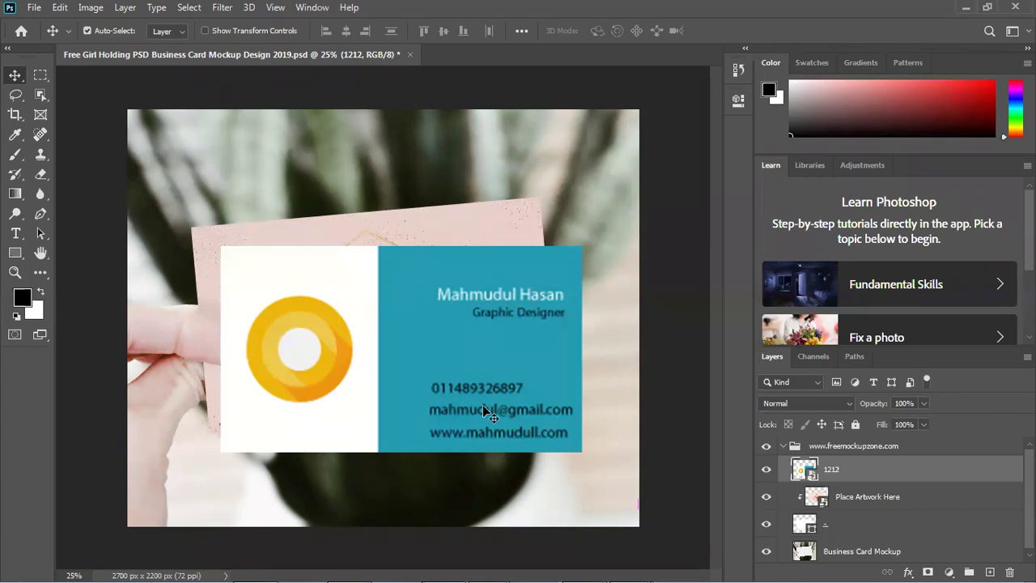
key("Delete")
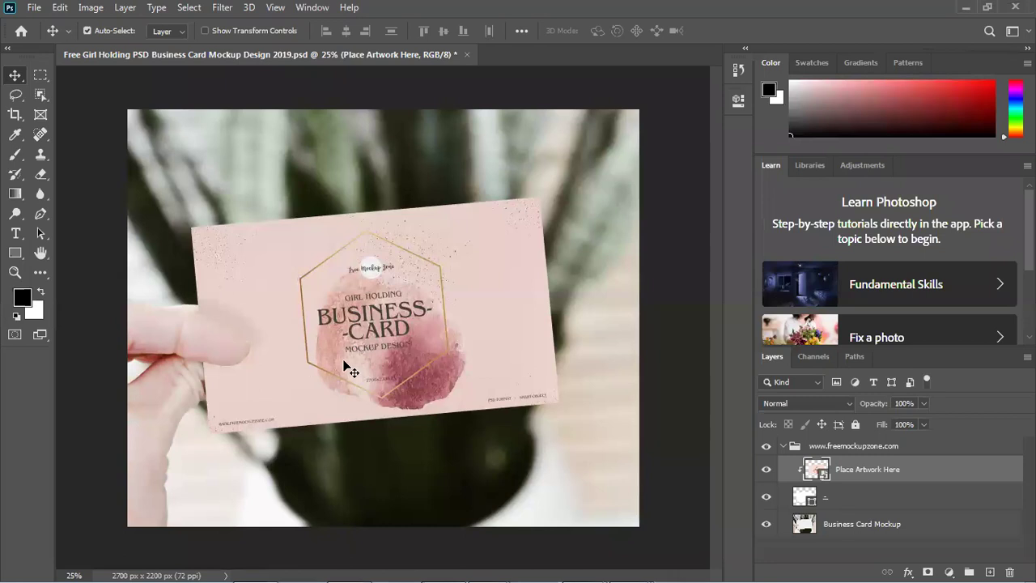
Place the 1212 image directly in the mockup once more, enlarged beyond the card's edges, and remove it.
double_click(385, 7)
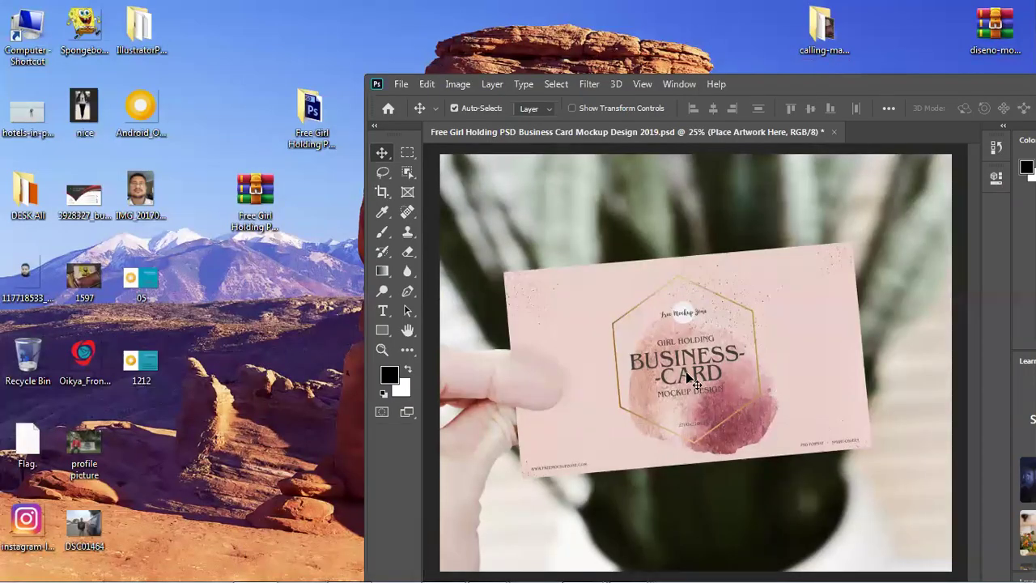
left_click_drag(689, 378, 913, 474)
key("Return")
double_click(761, 85)
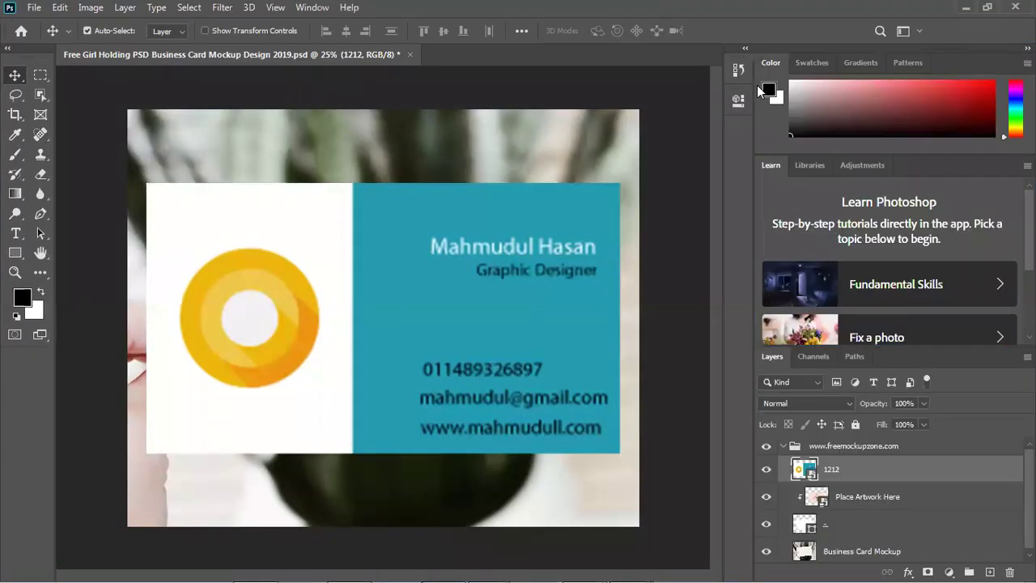
left_click_drag(366, 265, 365, 290)
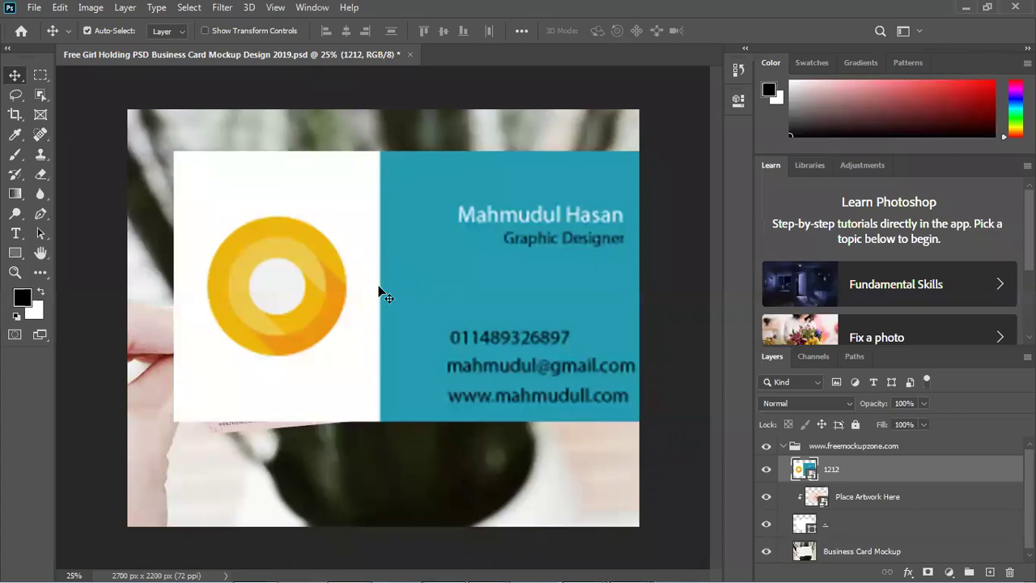
key("Delete")
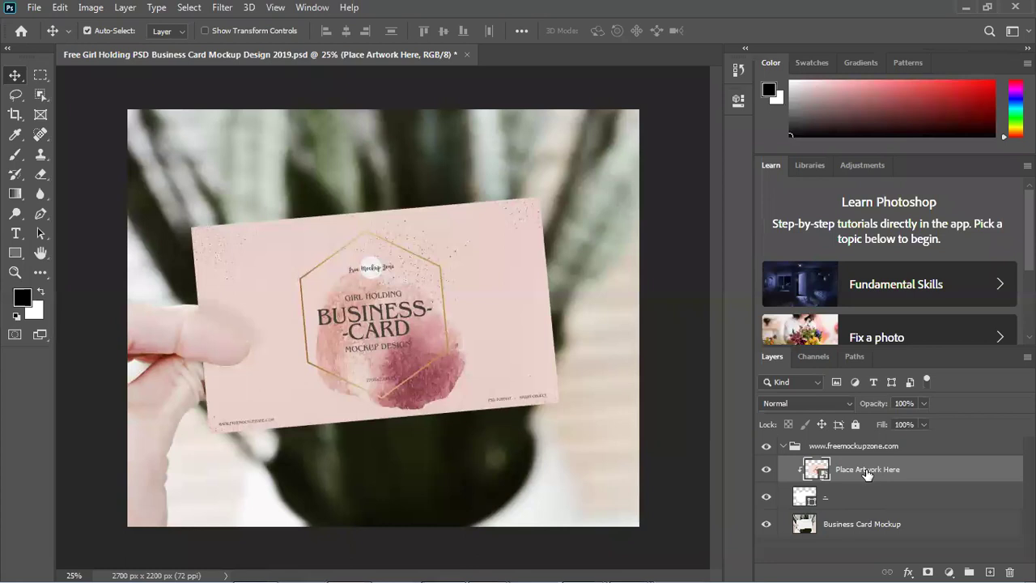
Open the contents of the Place Artwork Here smart object and switch back to the Free Girl Holding mockup document.
double_click(816, 468)
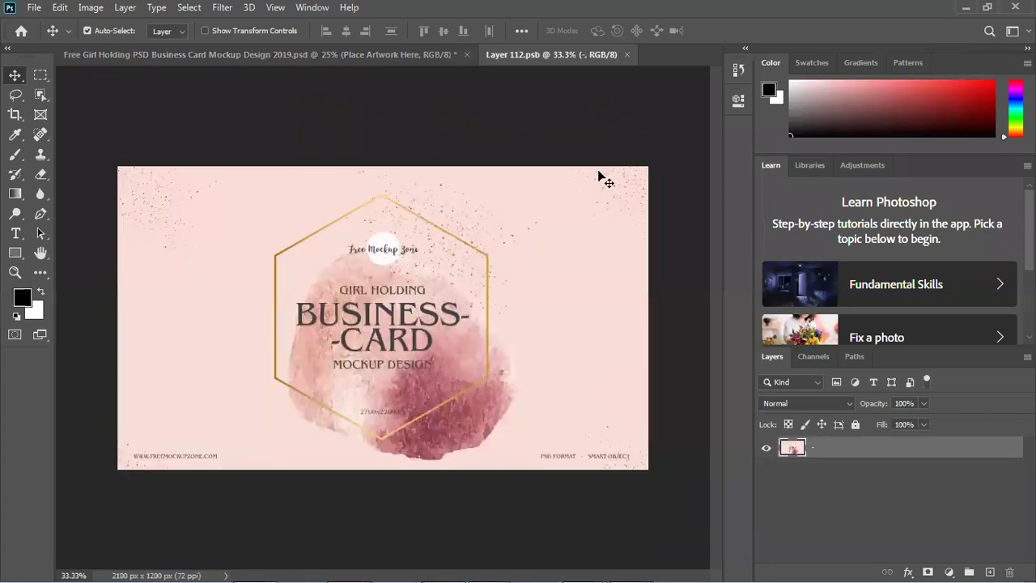
left_click(288, 50)
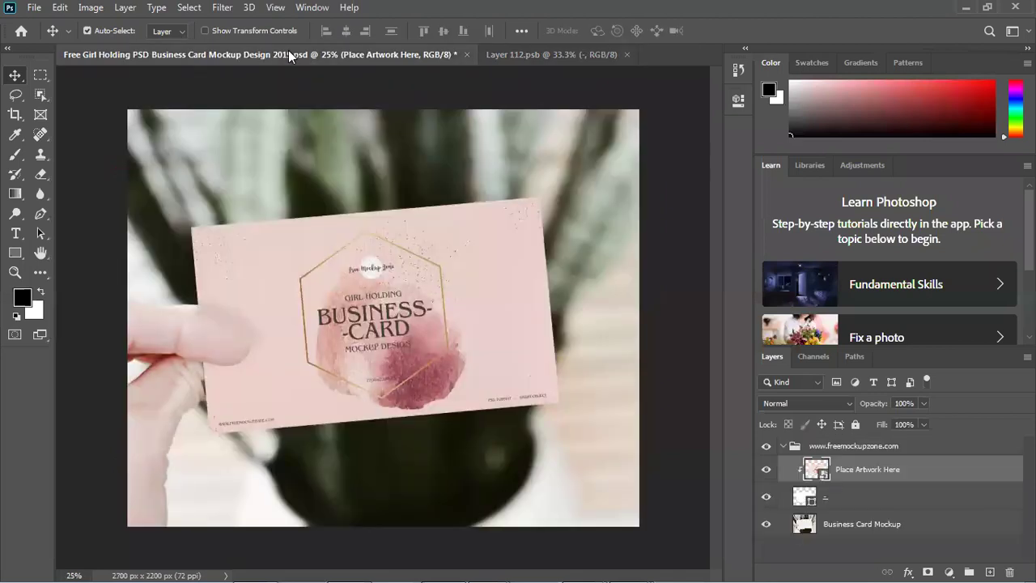
Compare the Free Girl Holding mockup document with the Layer 112.psb artwork document by switching between them.
left_click(510, 56)
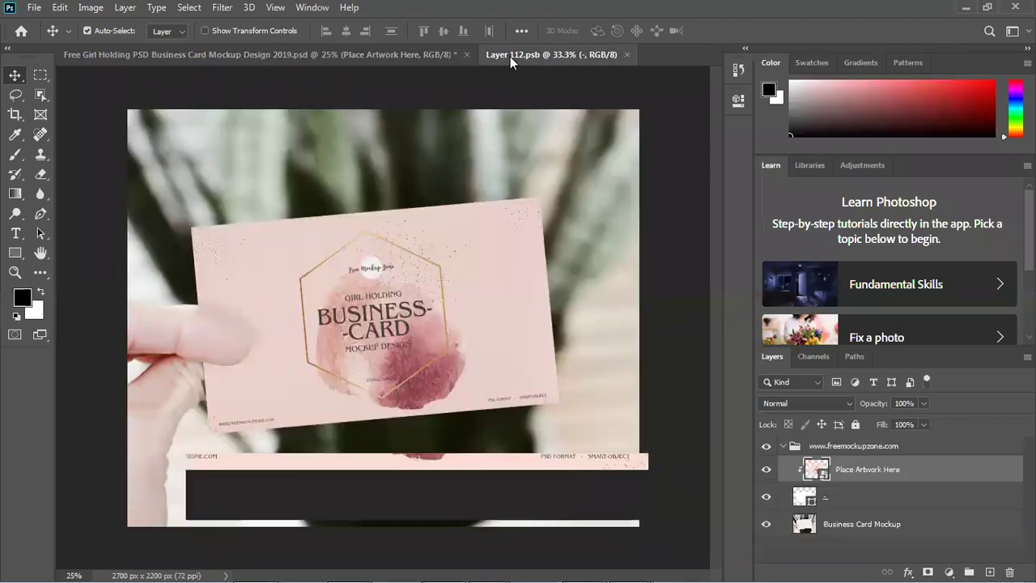
left_click(300, 55)
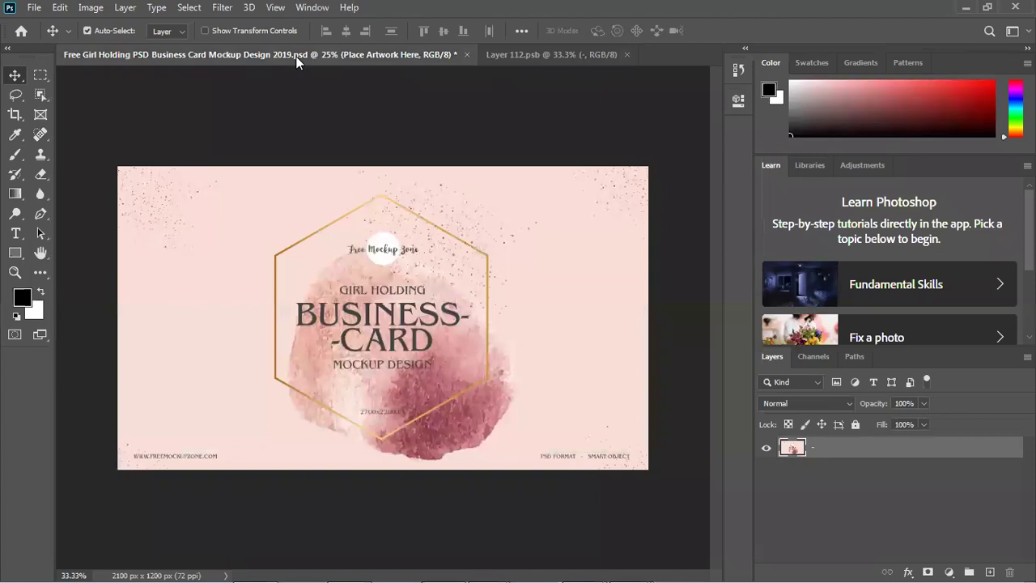
left_click(514, 54)
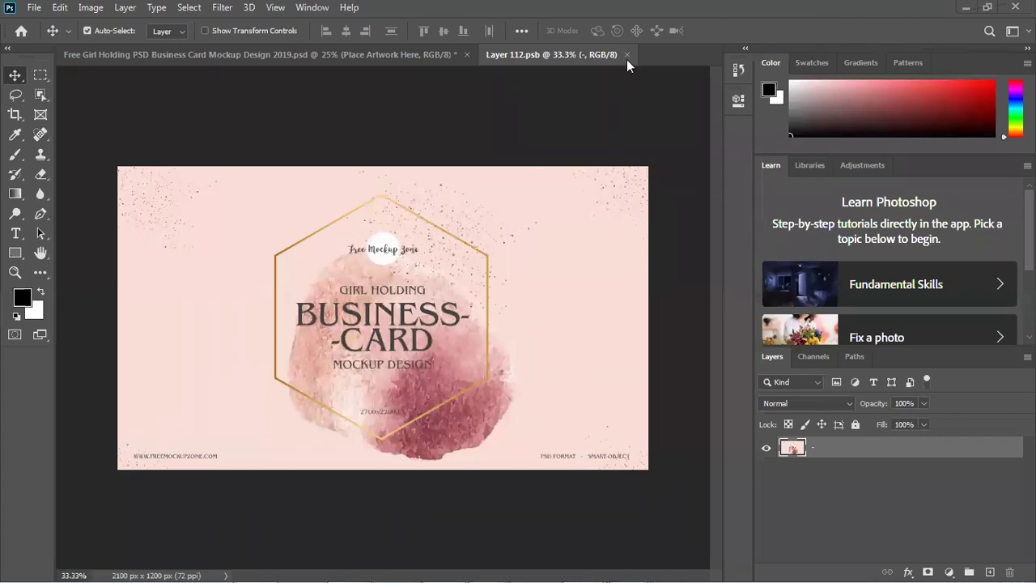
key("ctrl+w")
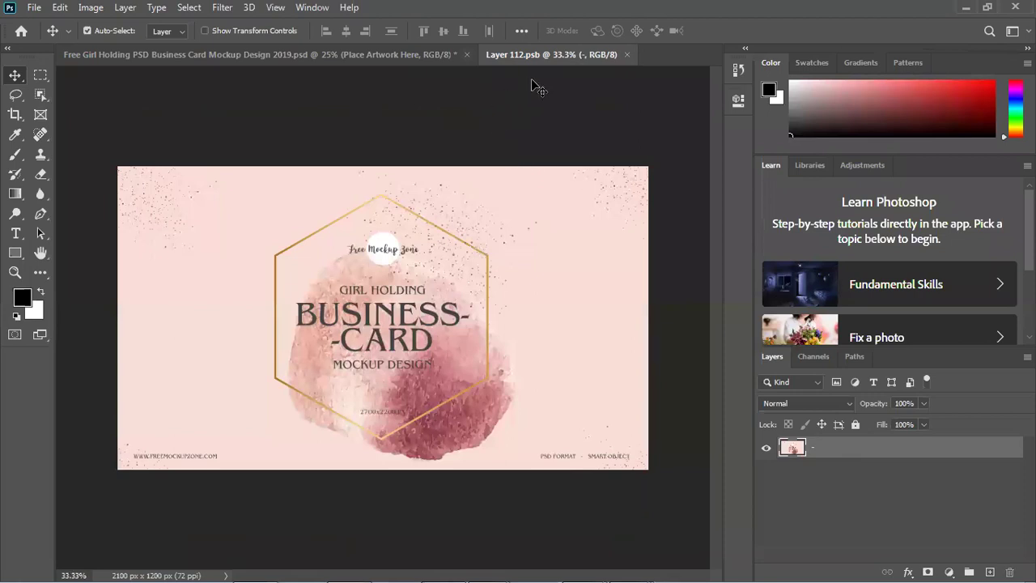
left_click(361, 56)
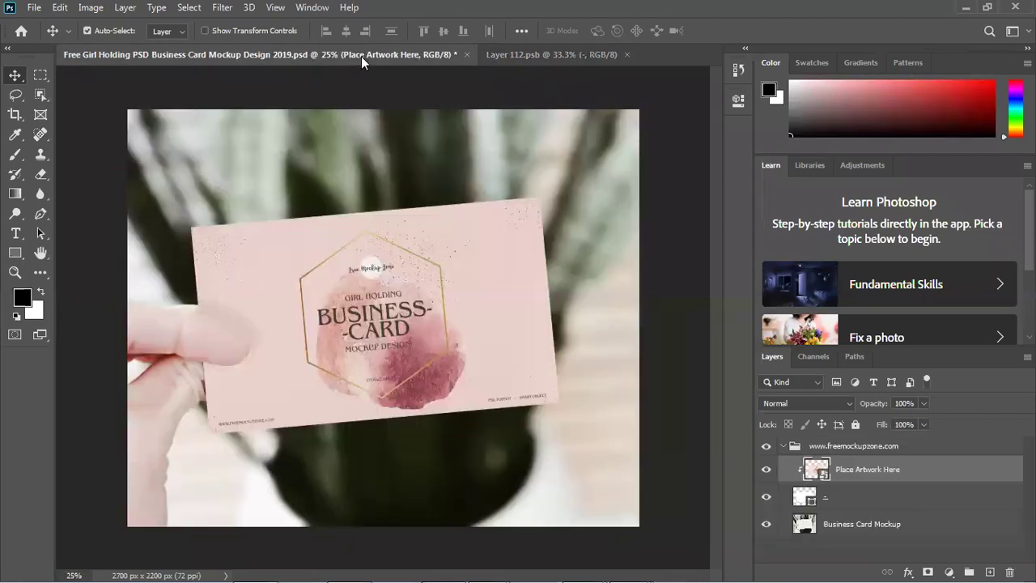
left_click(522, 59)
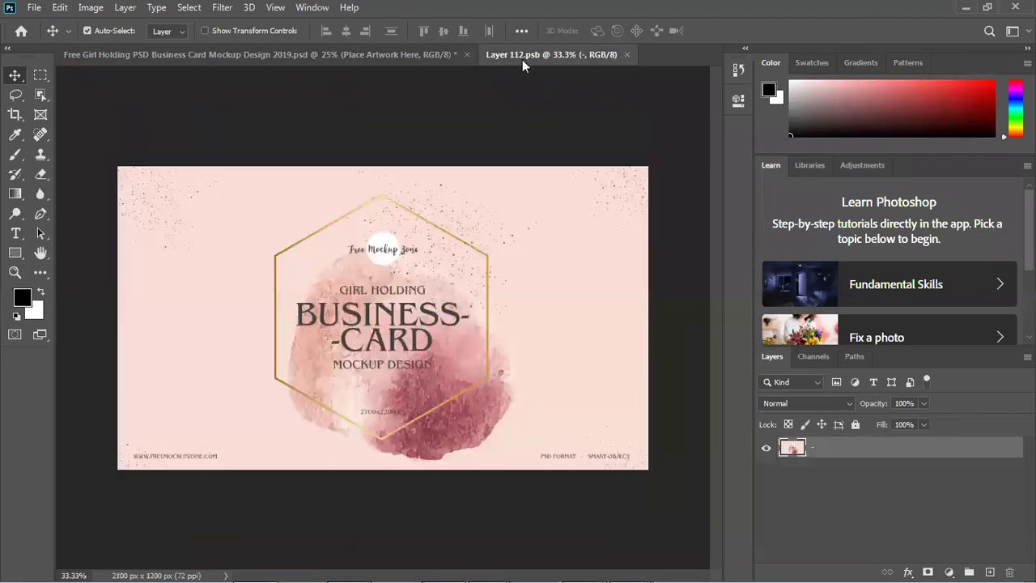
left_click(385, 57)
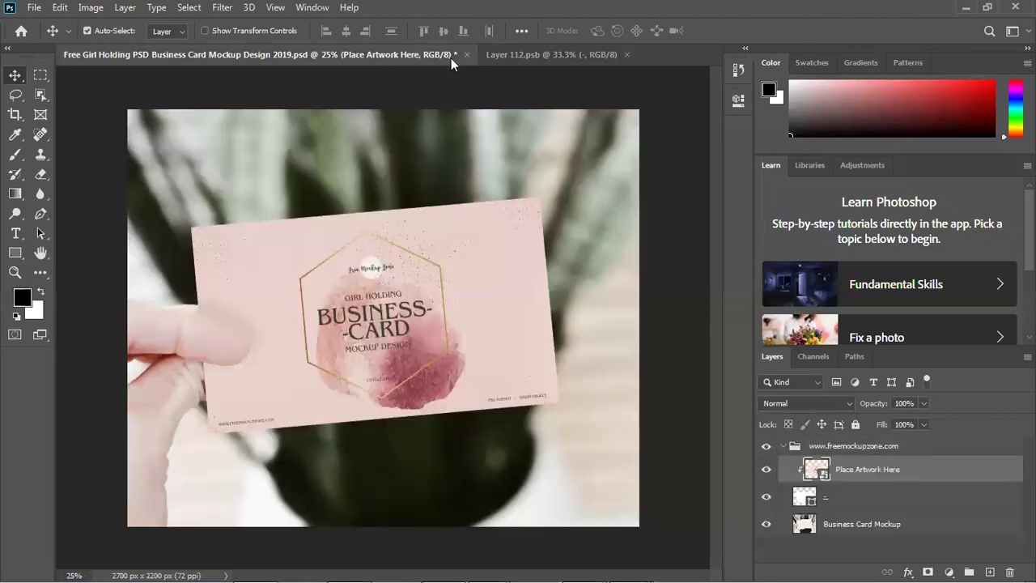
left_click(514, 55)
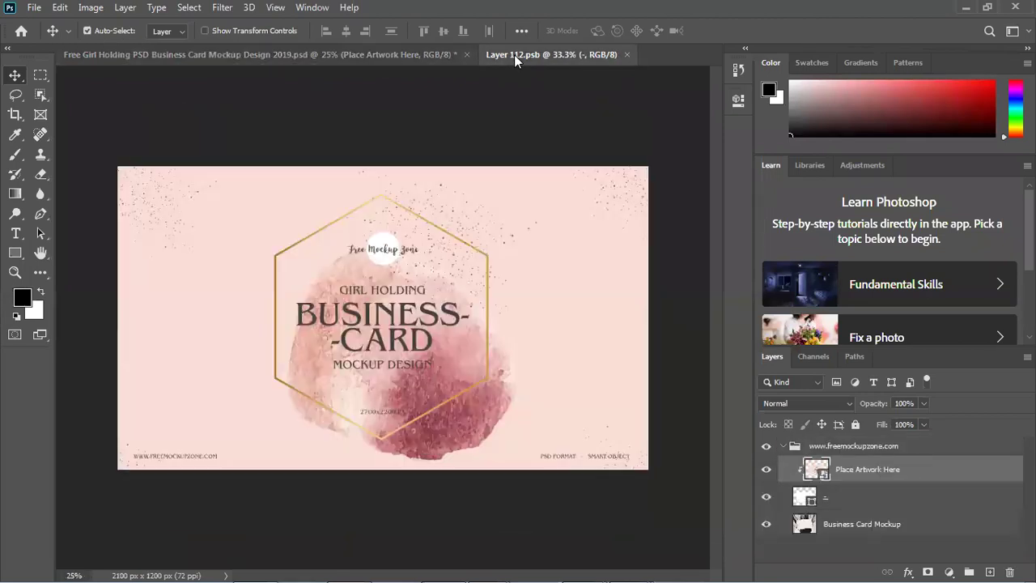
Place the 1212 image from the desktop into Layer 112.psb and enlarge it to cover the whole artwork canvas.
double_click(458, 10)
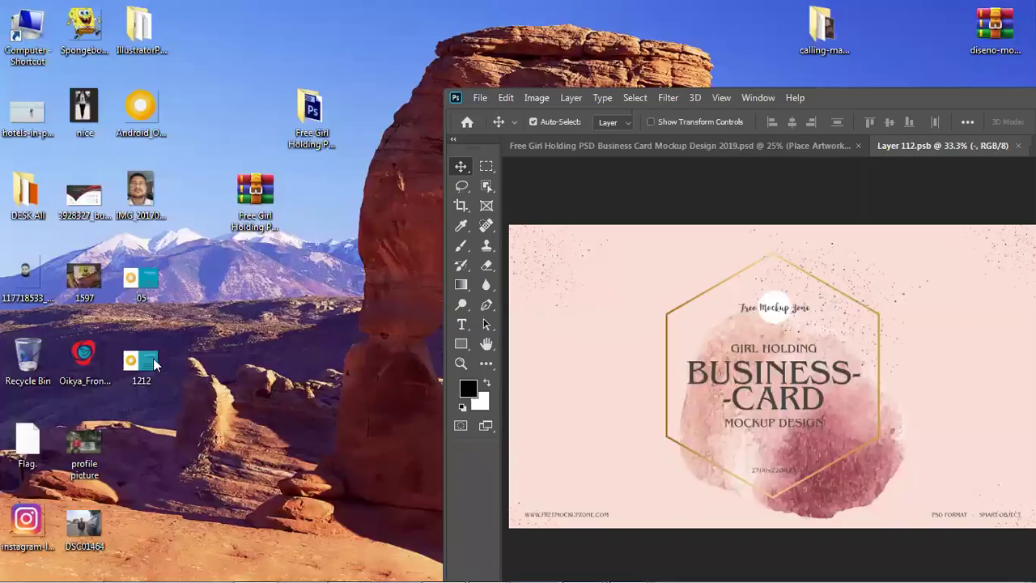
left_click_drag(752, 333, 753, 333)
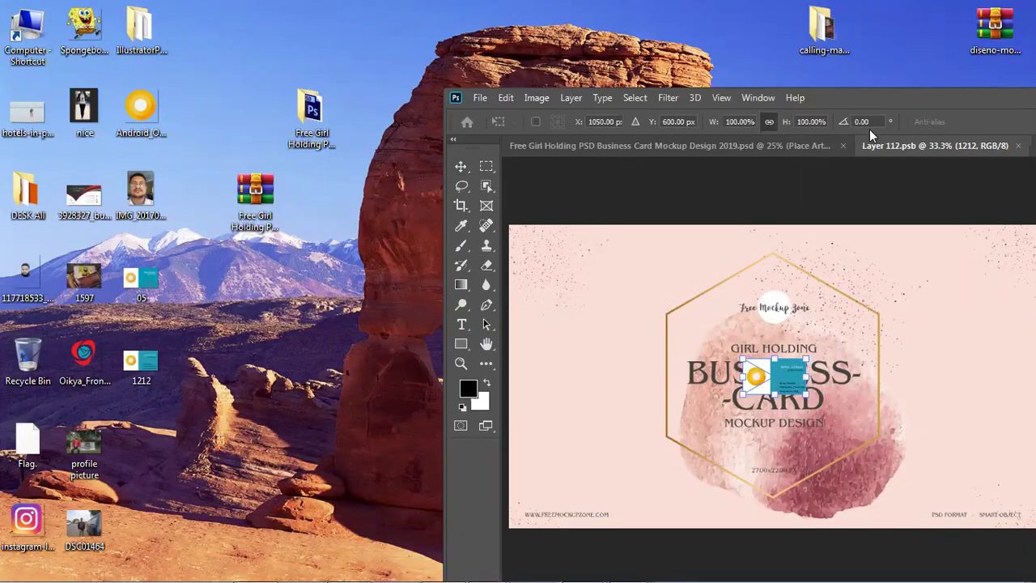
double_click(858, 97)
left_click_drag(417, 333, 586, 446)
key("Return")
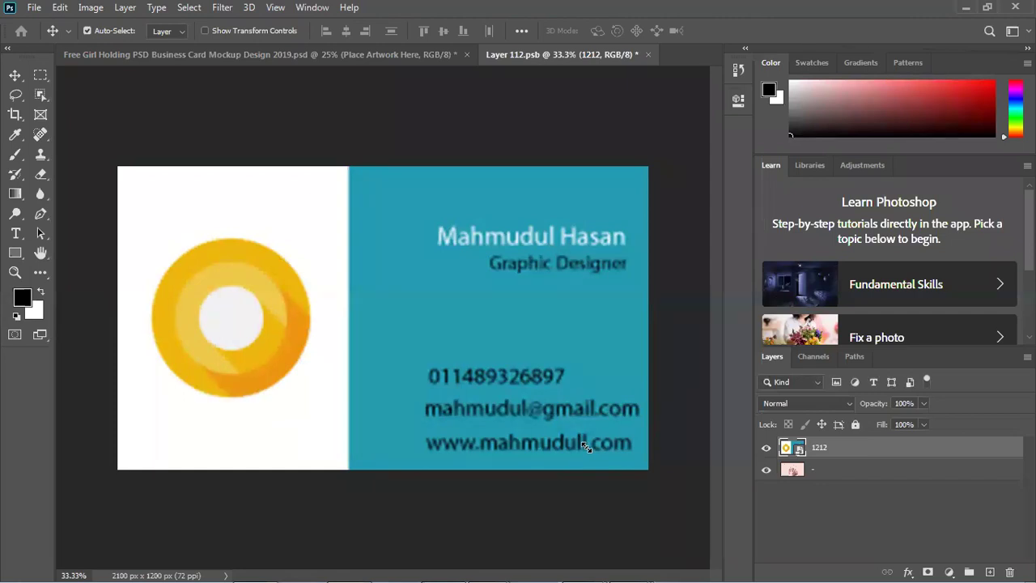
Adjust the placed 1212 design's position on the canvas, and save Layer 112.psb to update the card in the mockup document.
left_click_drag(243, 279, 384, 335)
left_click_drag(393, 389, 377, 363)
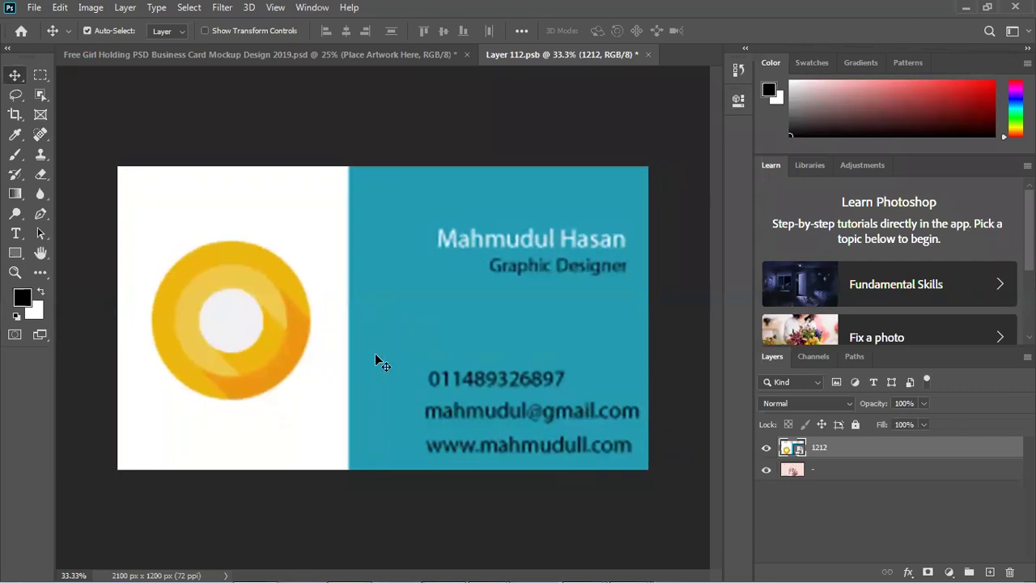
left_click_drag(442, 254, 434, 293)
left_click_drag(437, 350, 457, 301)
key("ctrl+s")
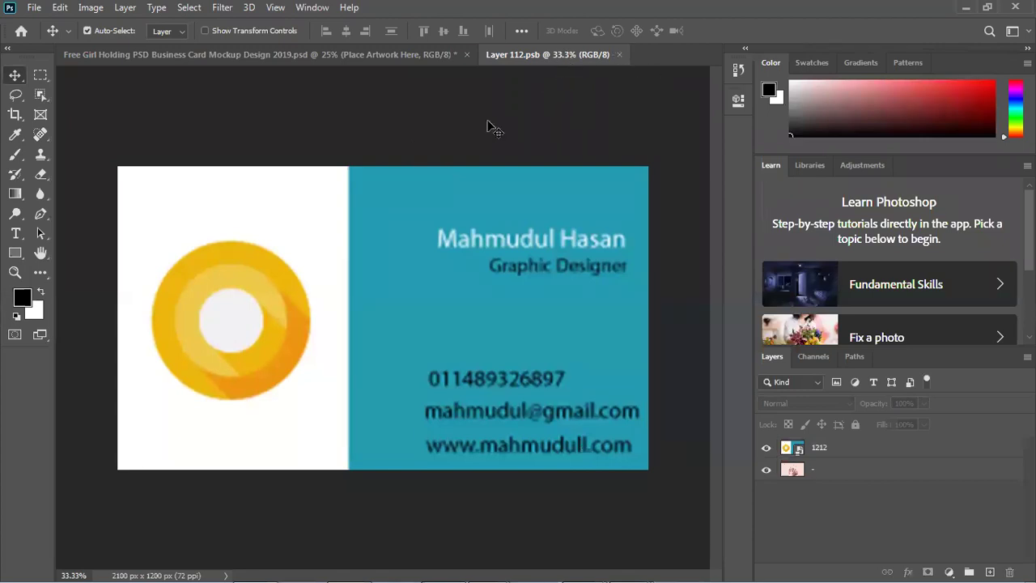
left_click(293, 55)
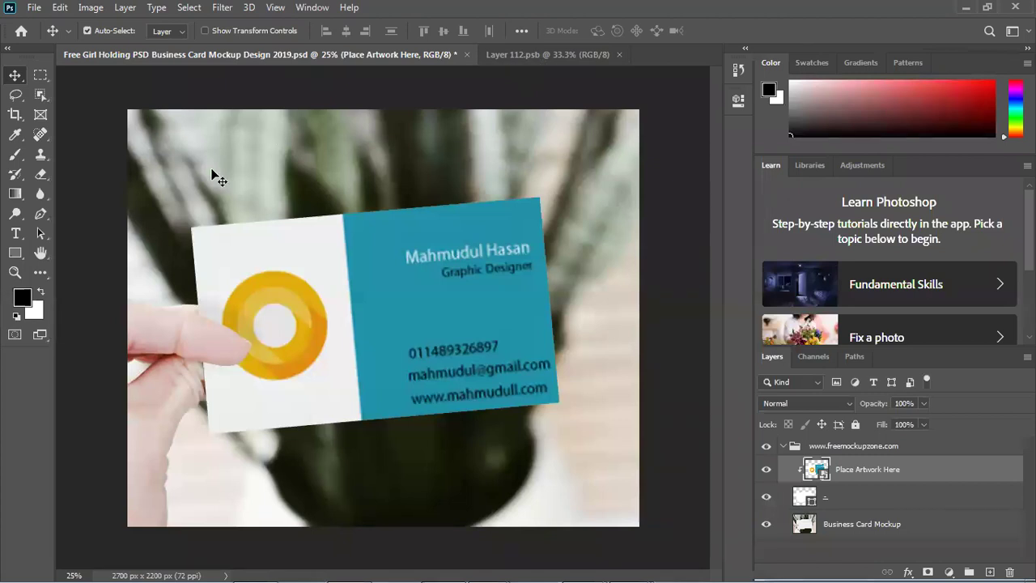
Save the finished mockup to the Desktop as a JPEG with quality 8 (High) and the Baseline ("Standard") format option.
left_click(34, 8)
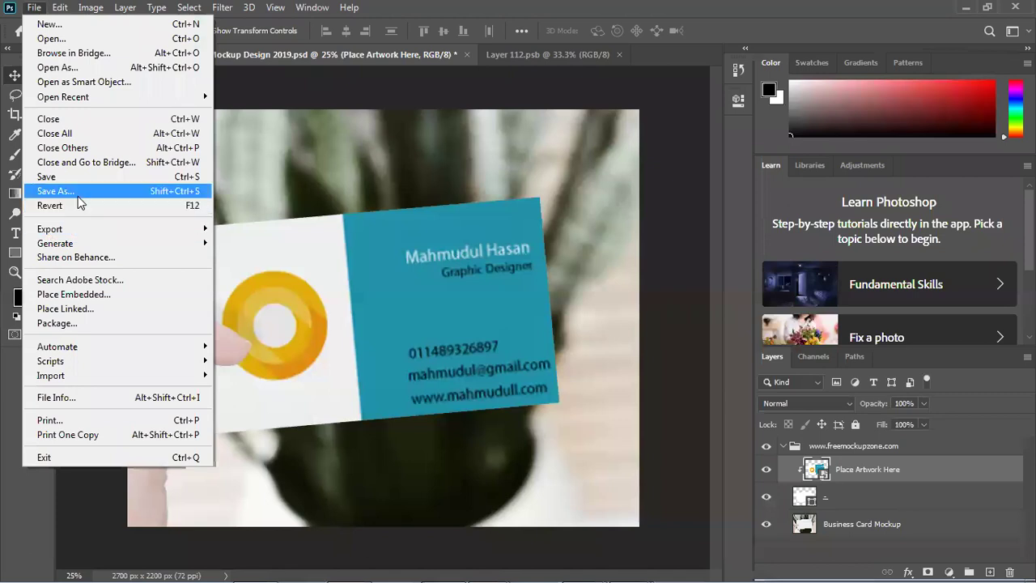
left_click(68, 192)
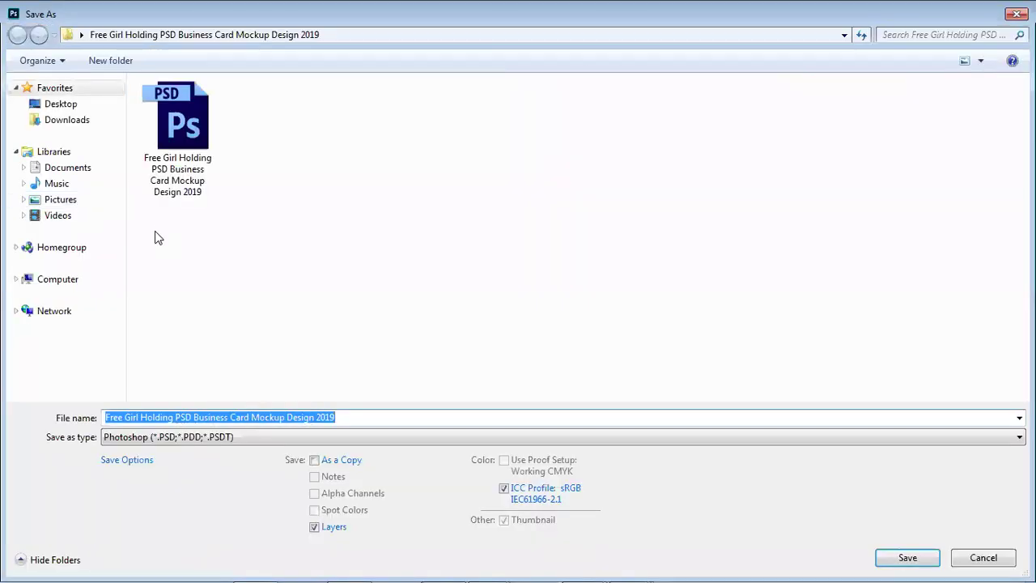
left_click(65, 105)
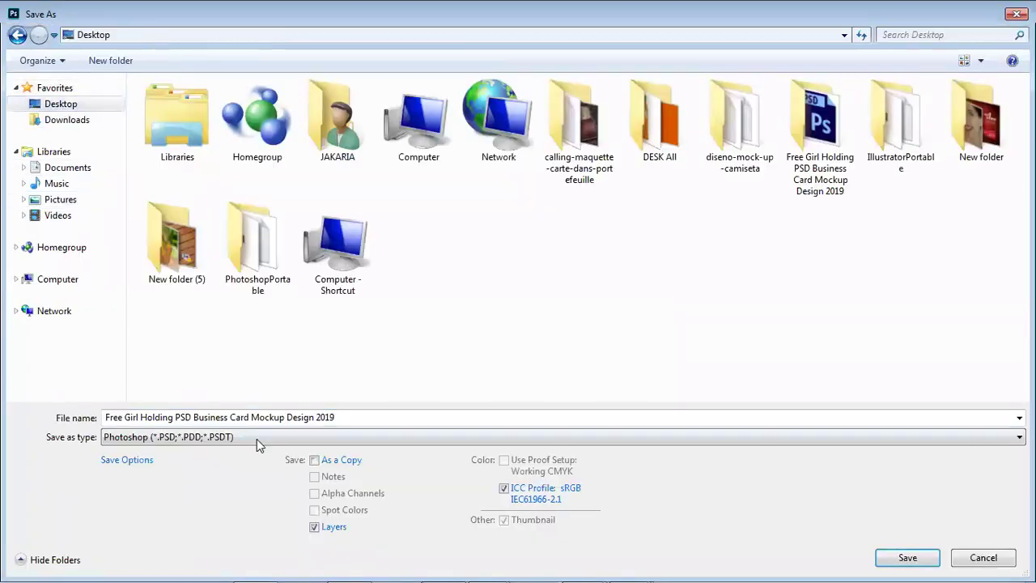
left_click(256, 439)
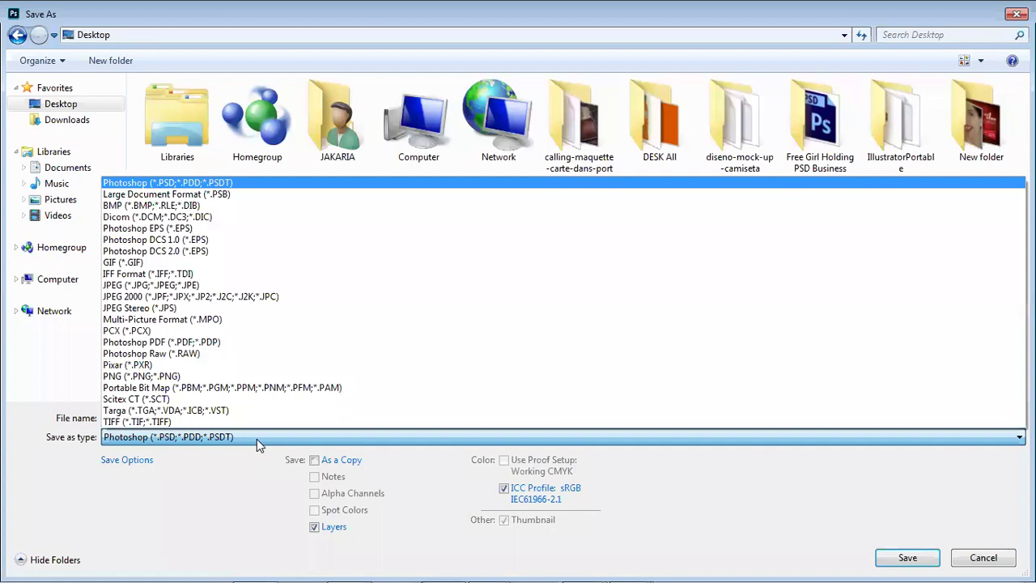
left_click(275, 289)
left_click(925, 558)
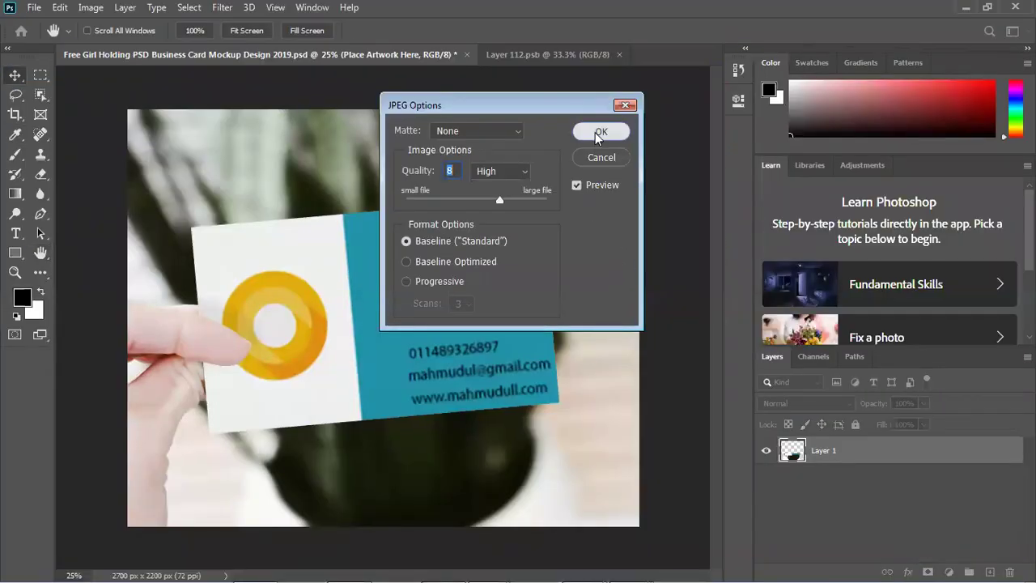
left_click(598, 133)
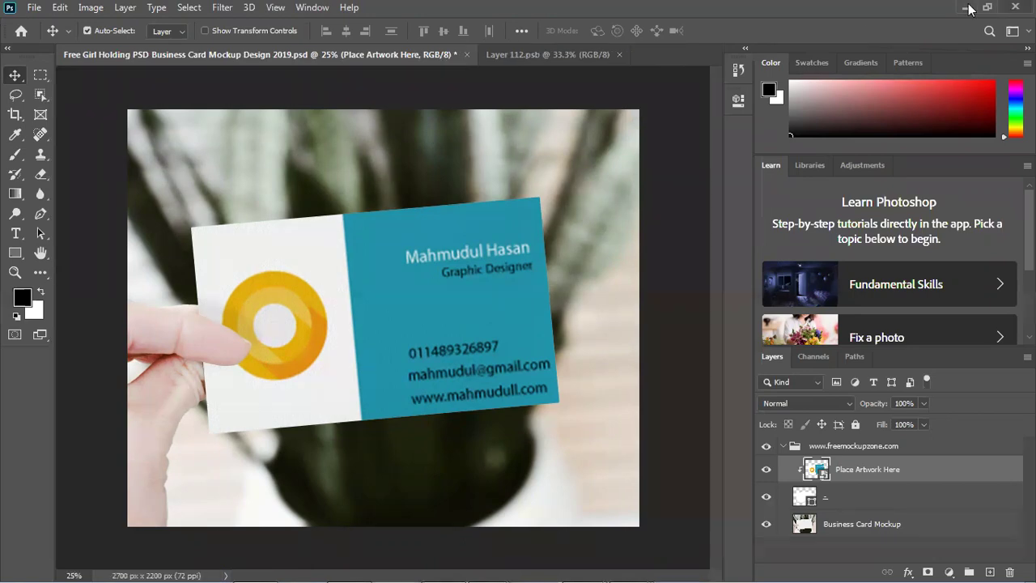
Inspect the saved mockup JPEG from the desktop in Windows Photo Viewer and close the viewer.
key("super+d")
double_click(149, 450)
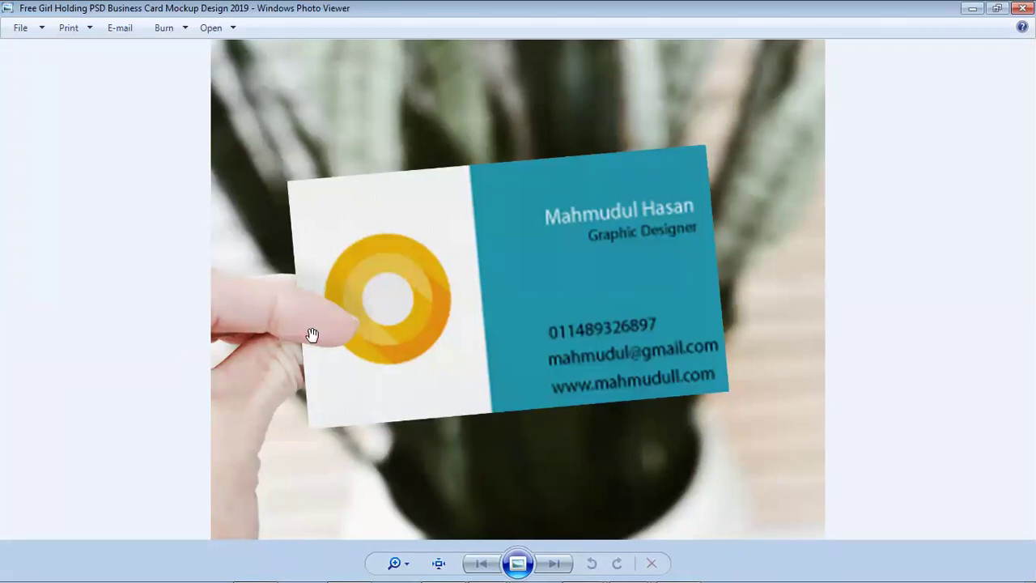
scroll(313, 335, "up", 1)
scroll(312, 334, "down", 1)
key("alt+F4")
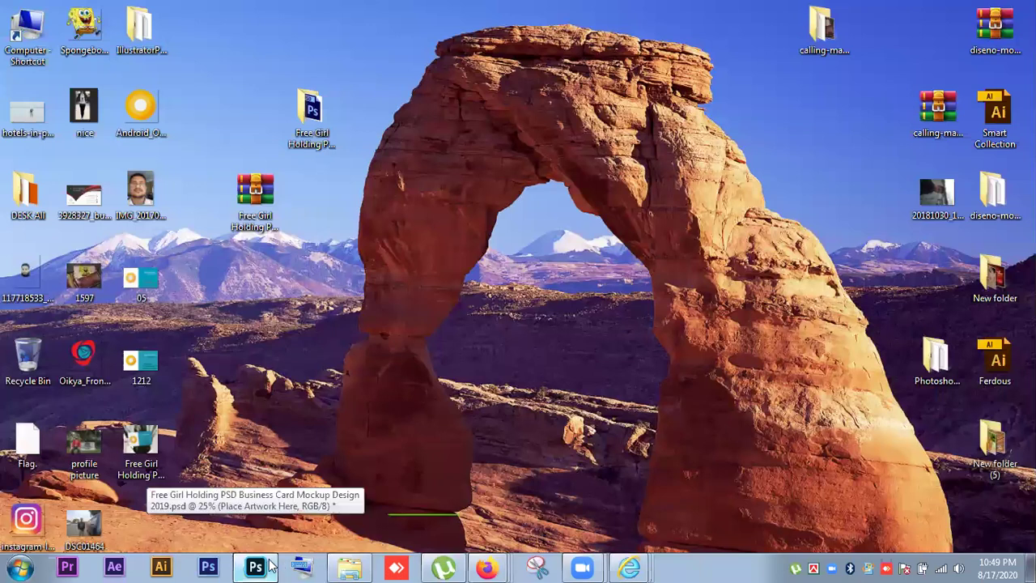
Minimise Photoshop, start IllustratorCS6Portable from the IllustratorPortable folder and close the folder window.
left_click(271, 565)
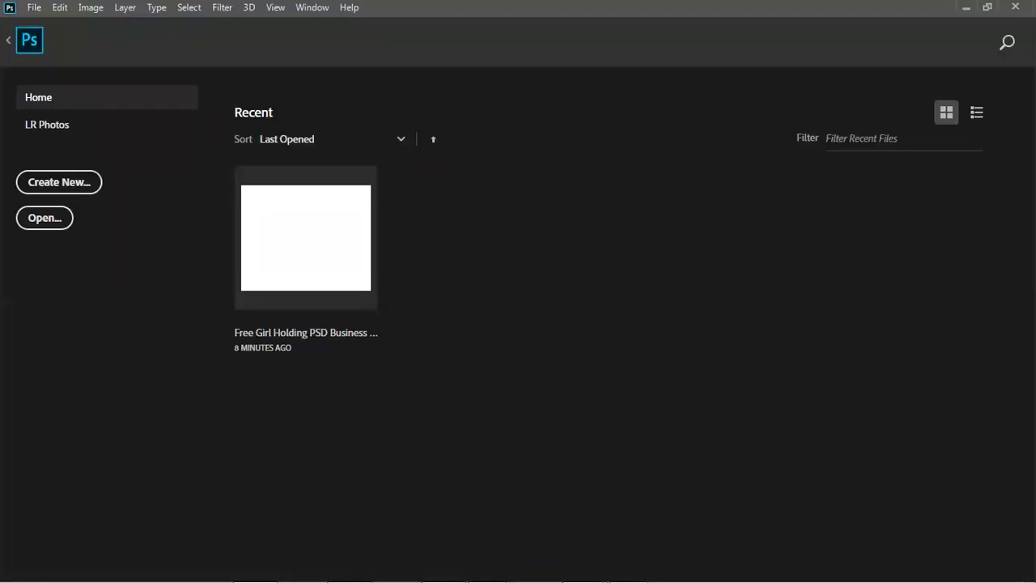
mouse_move(507, 564)
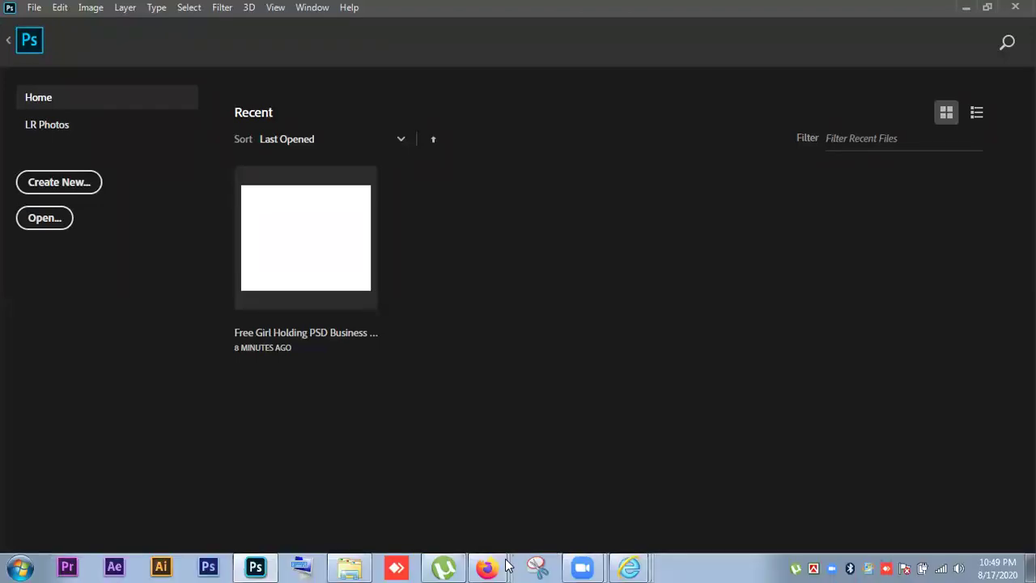
left_click(965, 7)
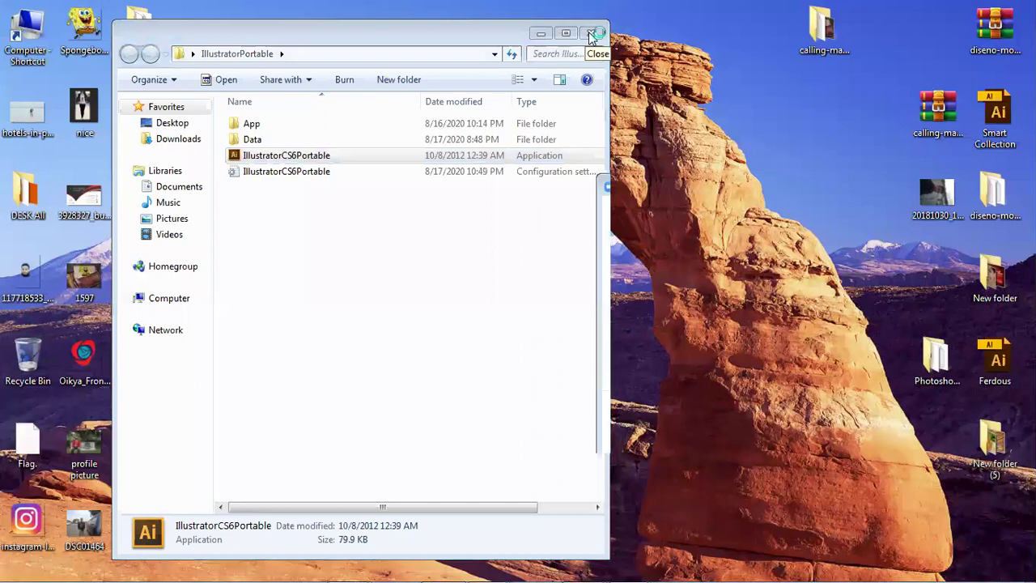
left_click(592, 34)
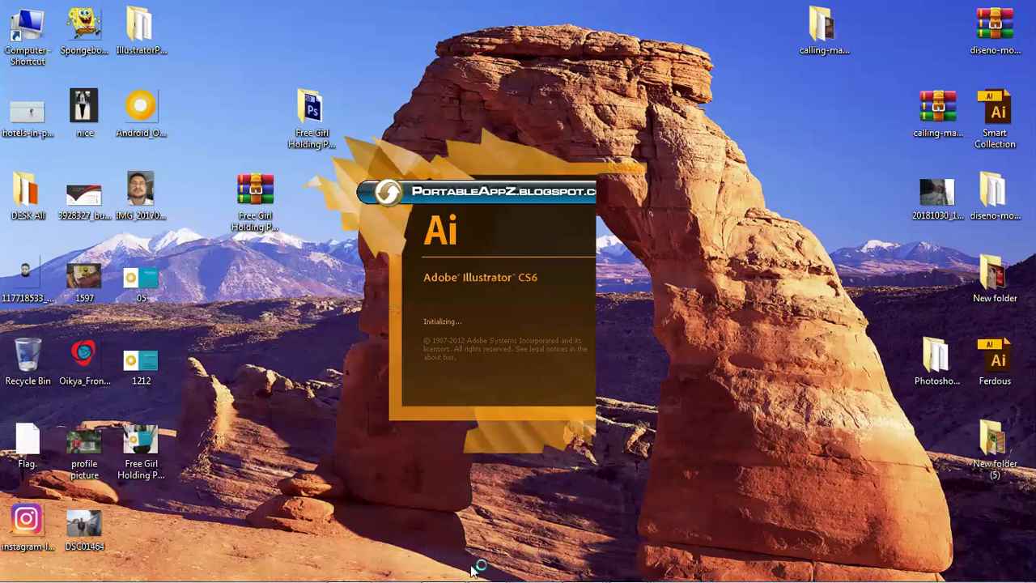
Switch to Firefox and copy the web address of the Freepik business card mockup PSD page.
mouse_move(481, 567)
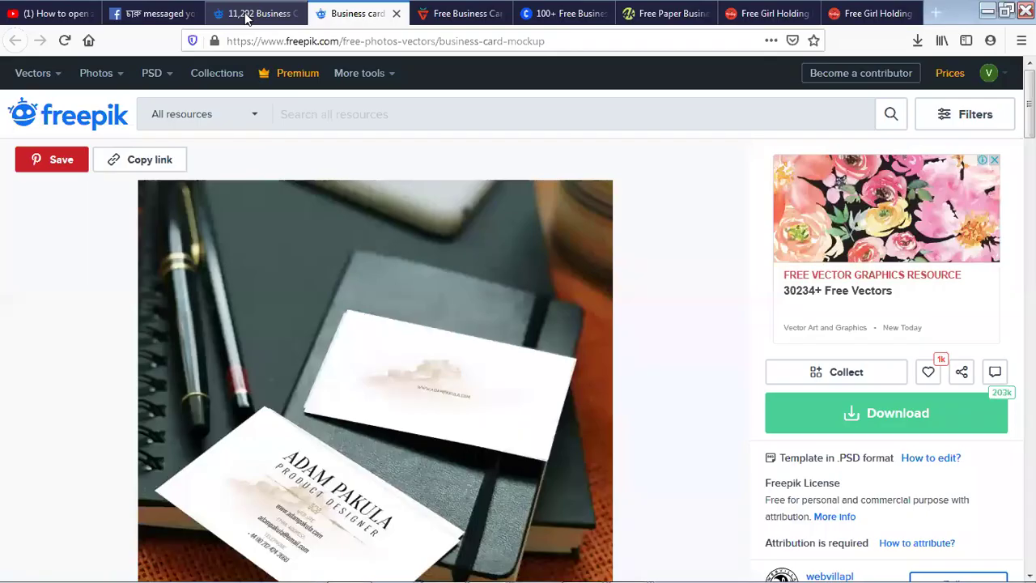
left_click(247, 18)
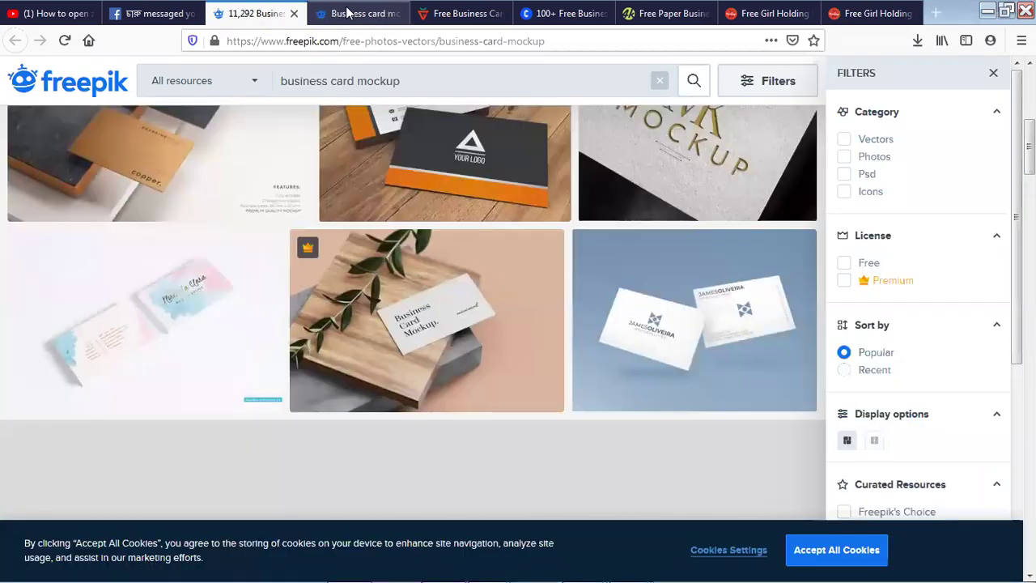
left_click(346, 13)
left_click(364, 42)
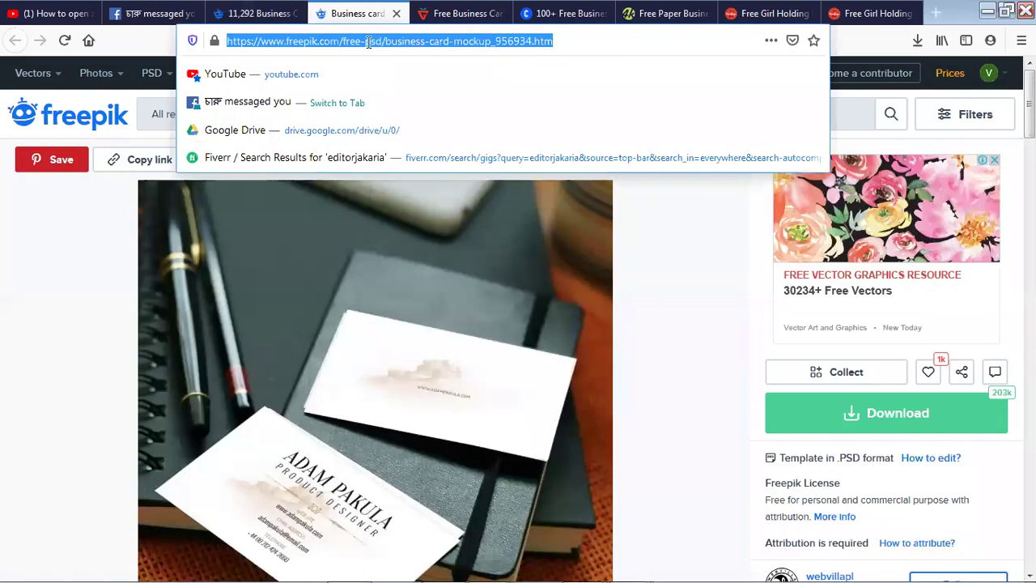
right_click(370, 45)
left_click(406, 94)
Return to the Firefox window and select the web address of the Freepik business card mockup search results page.
mouse_move(608, 567)
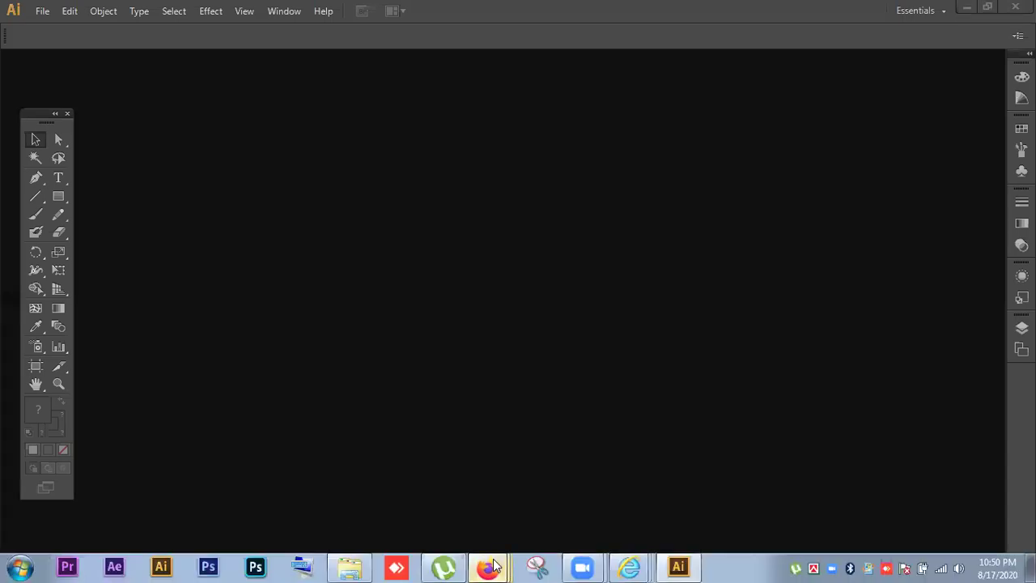
mouse_move(487, 566)
left_click(409, 483)
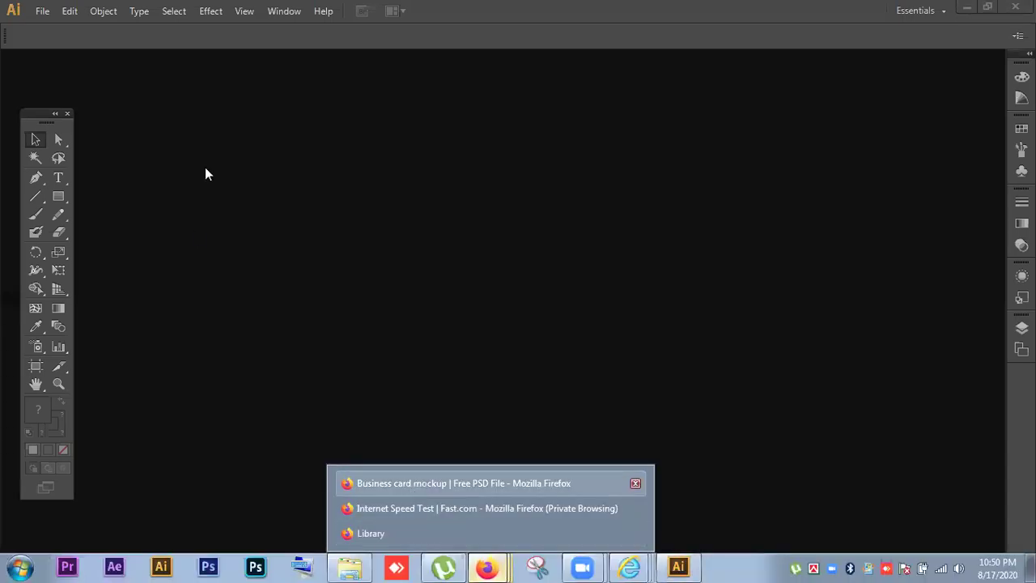
left_click(257, 14)
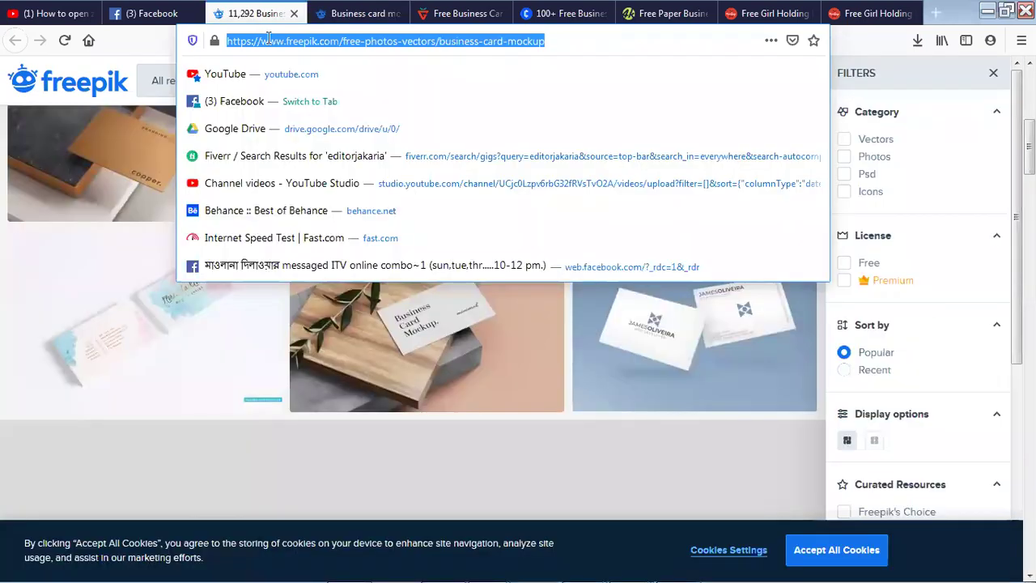
Search Google for "visiting card" and show the image results.
type("vi")
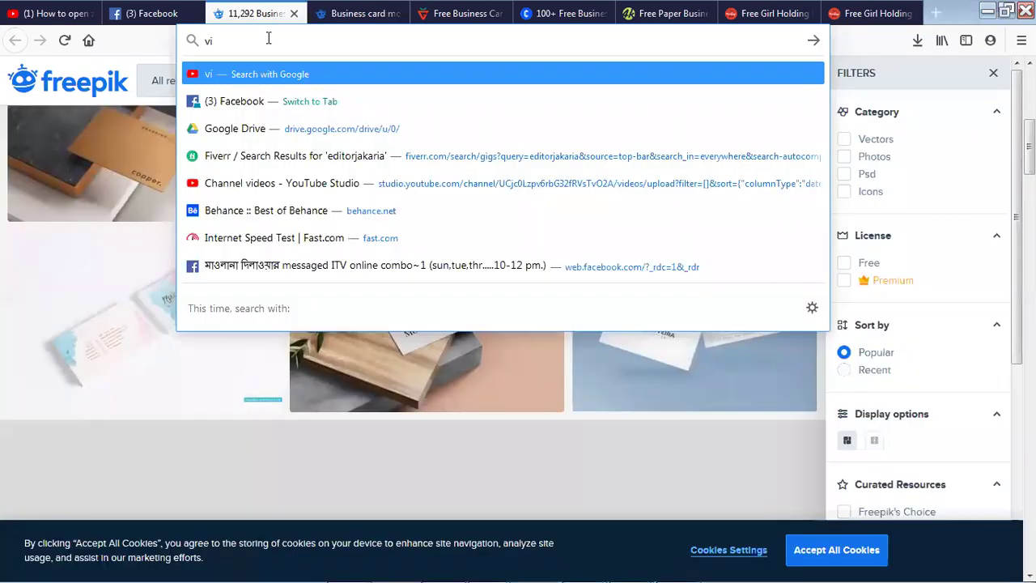
type("si")
key("Down")
key("Return")
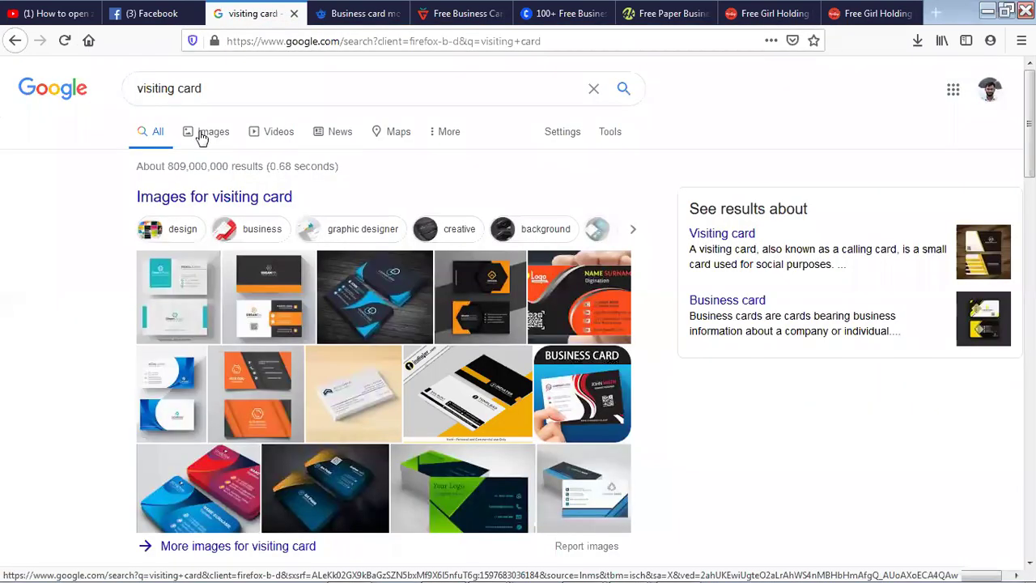
left_click(201, 137)
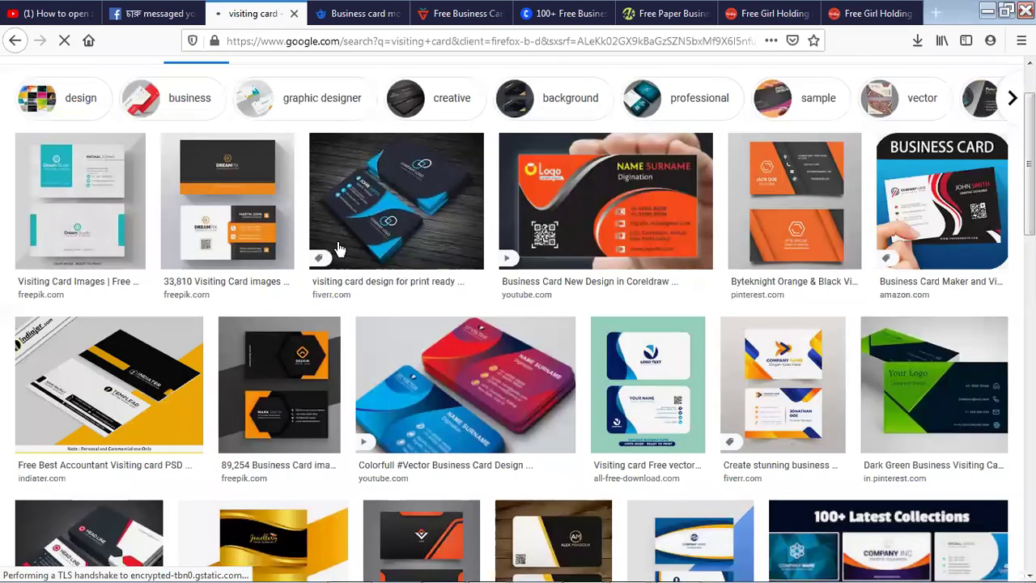
Preview the Dark Green Business Visiting Card, and from its related images open the Modern light green business card template.
left_click(895, 327)
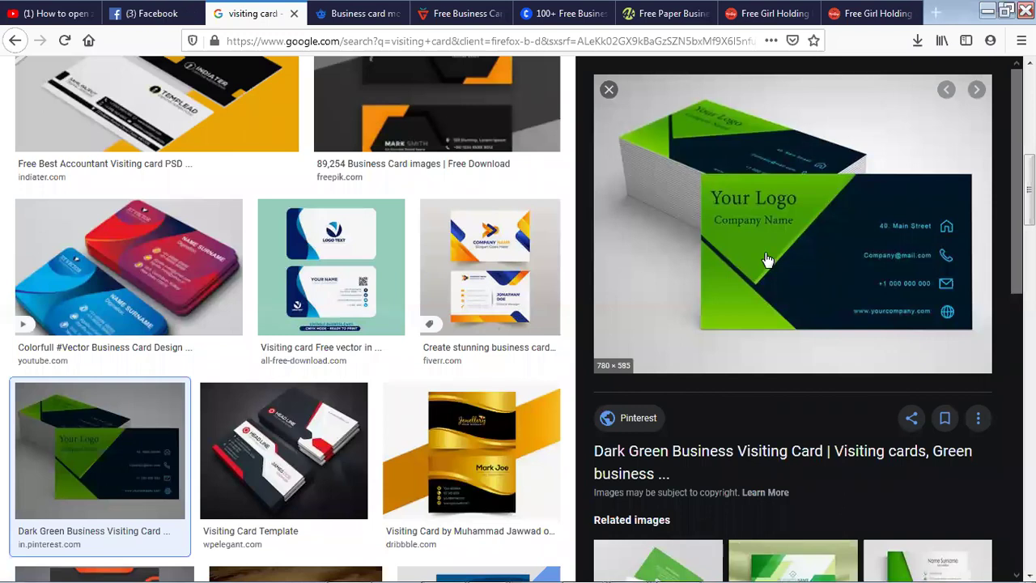
scroll(767, 259, "down", 5)
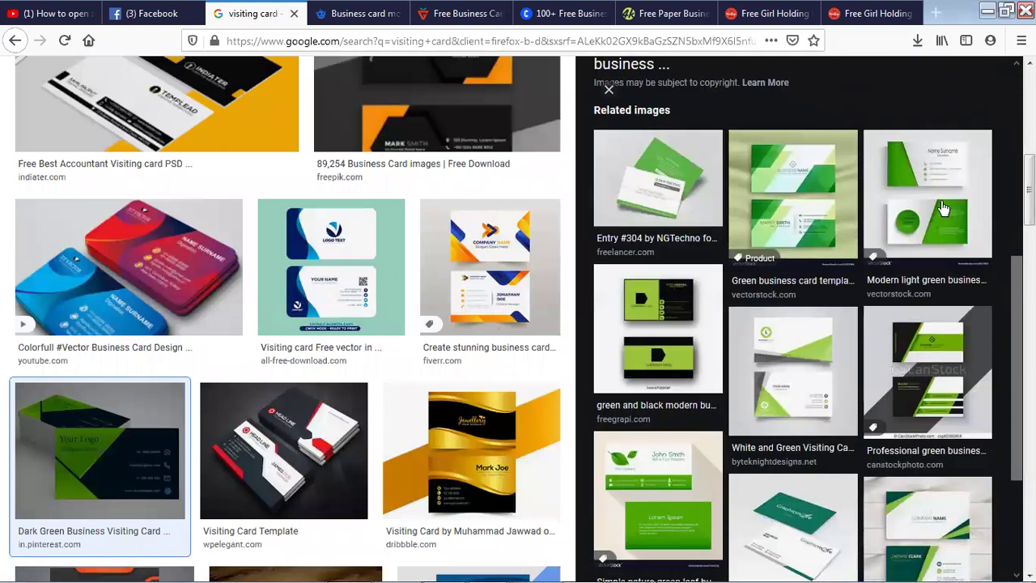
left_click(720, 391)
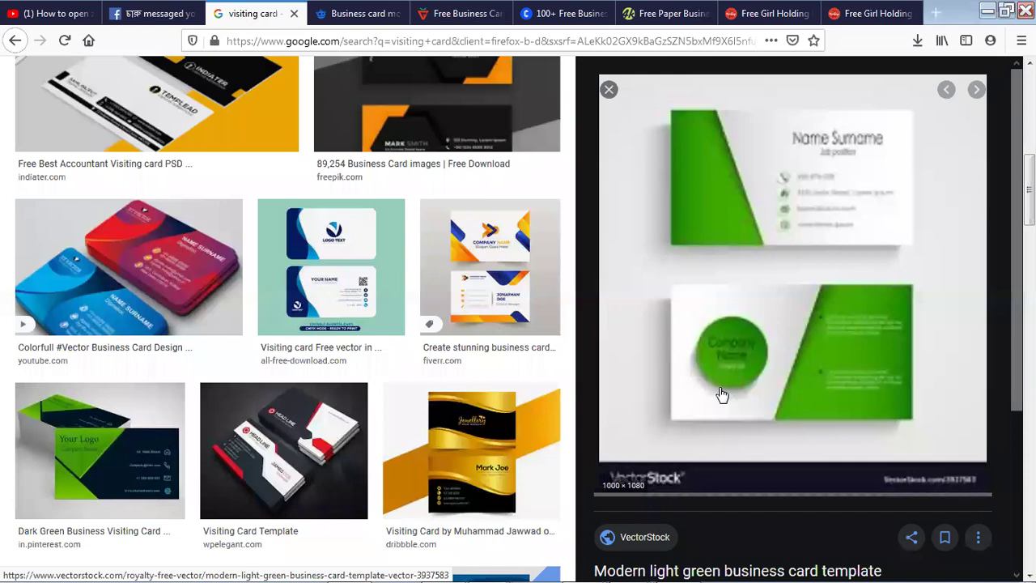
right_click(782, 224)
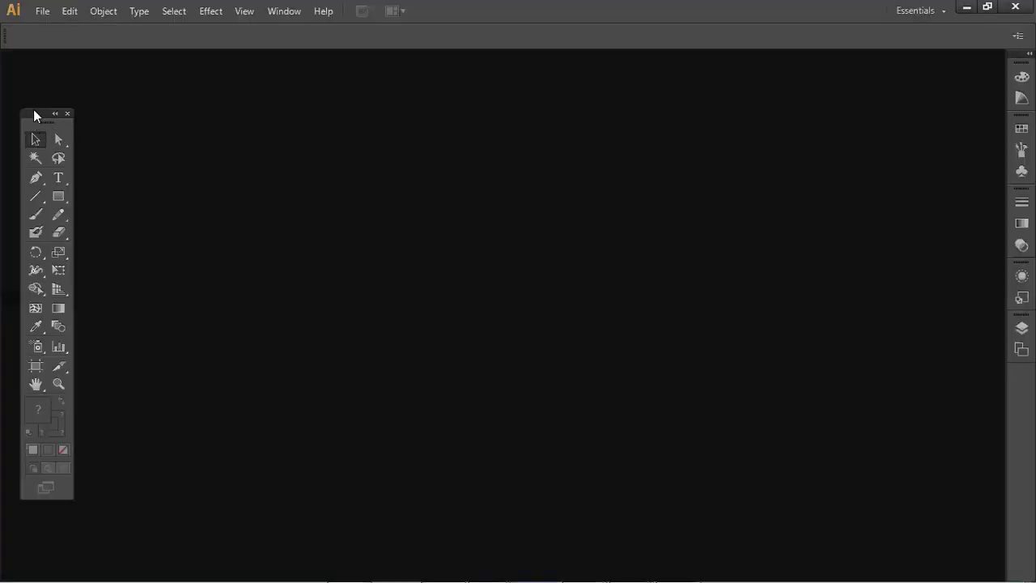
In Illustrator, dock the floating tools palette and start a new document with its units set to inches.
mouse_move(34, 116)
left_mouse_down()
mouse_move(14, 109)
mouse_move(23, 102)
left_mouse_up()
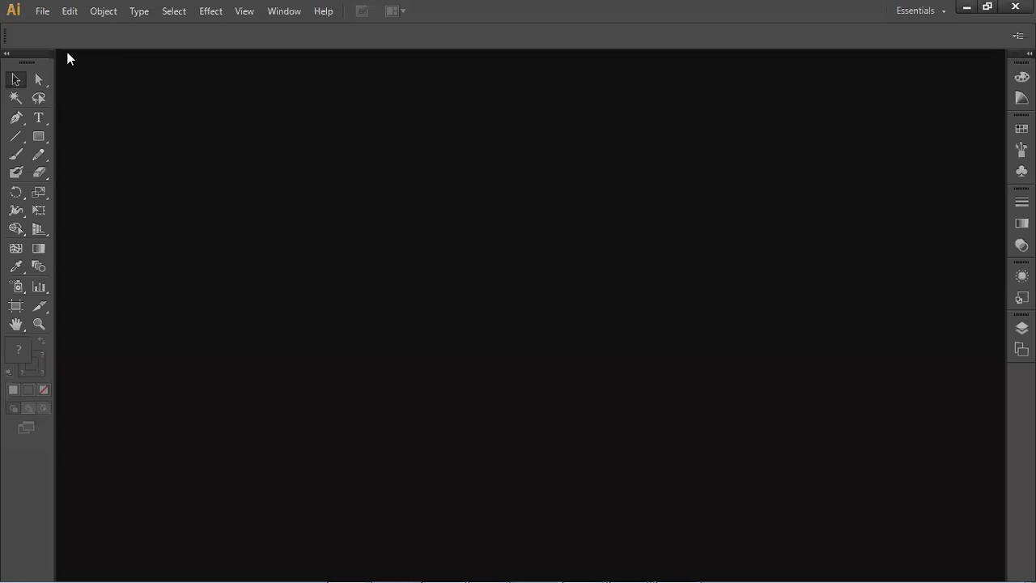
left_click(42, 11)
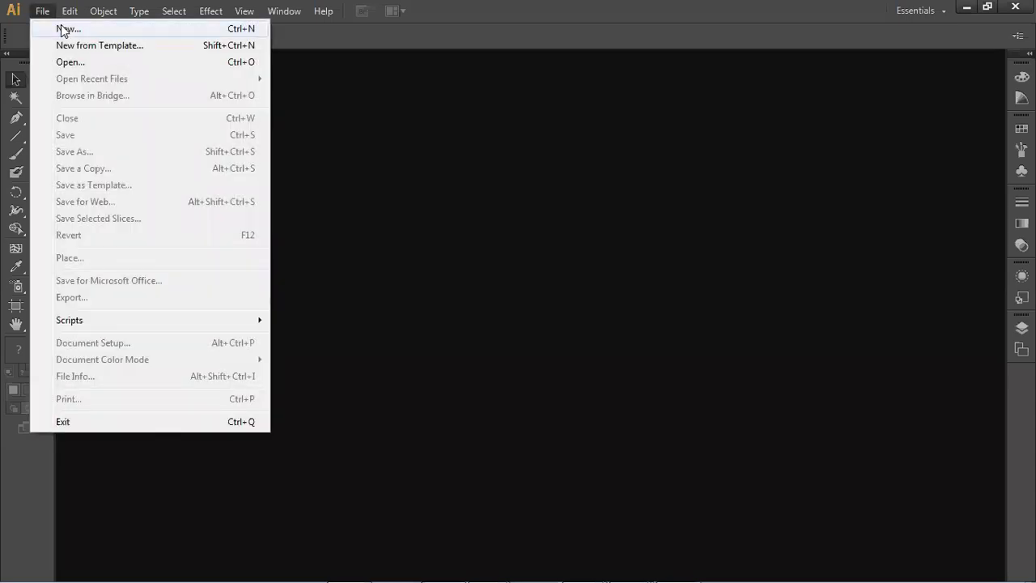
left_click(61, 29)
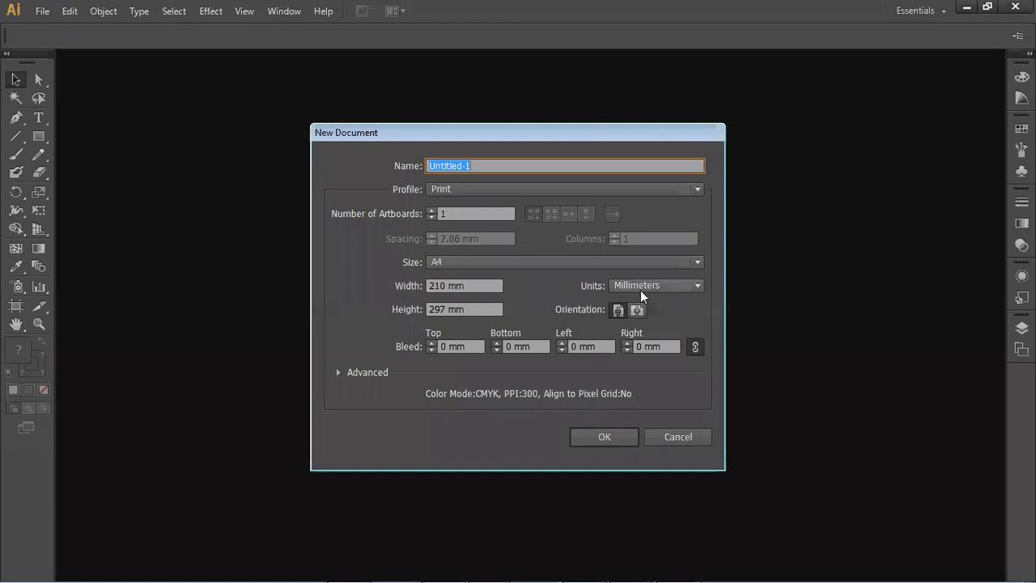
left_click(680, 286)
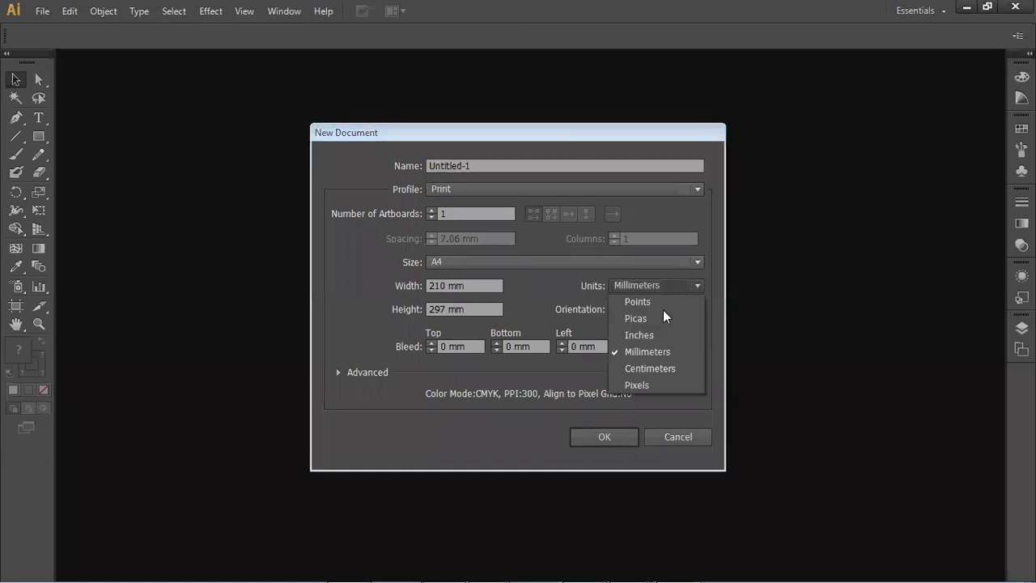
left_click(652, 333)
Set the new document's width to 3.5 in and height to 2 in, and create it.
left_click(470, 285)
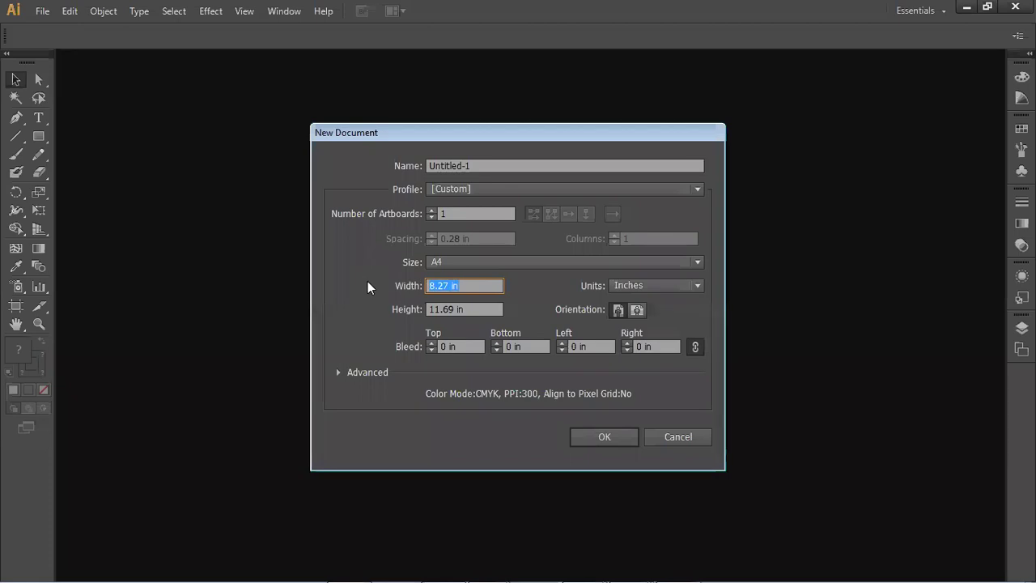
type("3.5")
key("Tab")
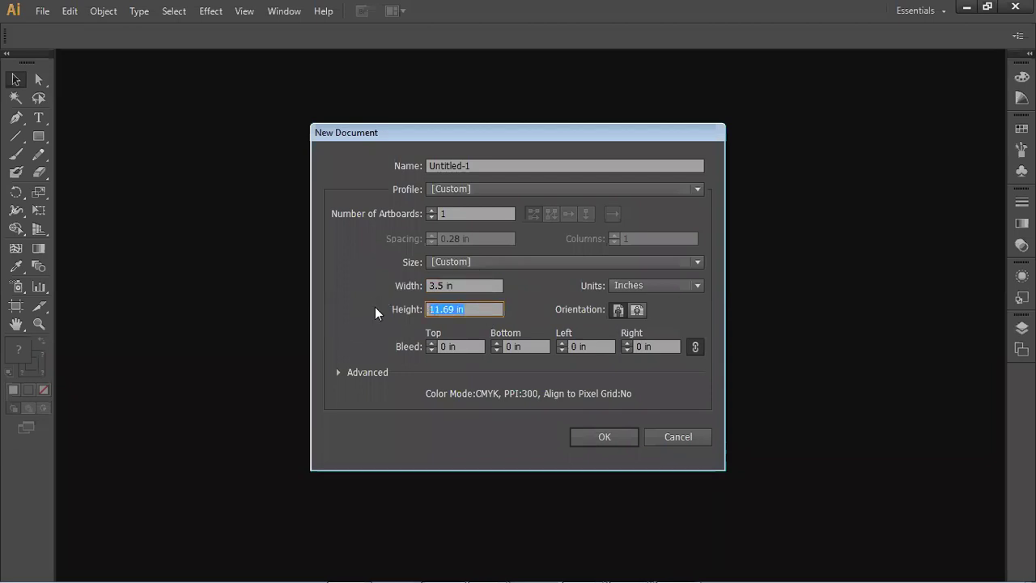
type("2")
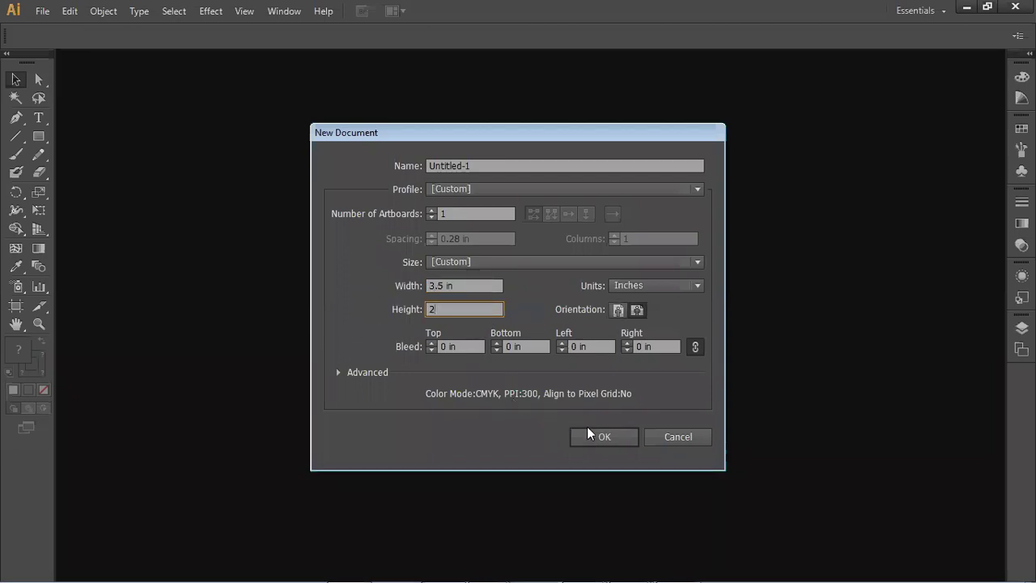
left_click_drag(465, 286, 364, 276)
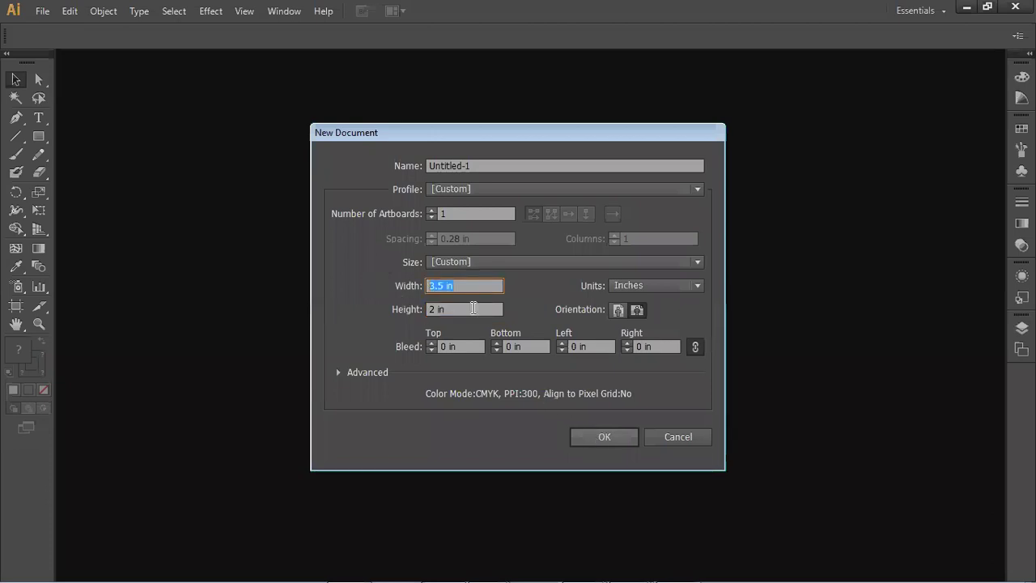
left_click(607, 437)
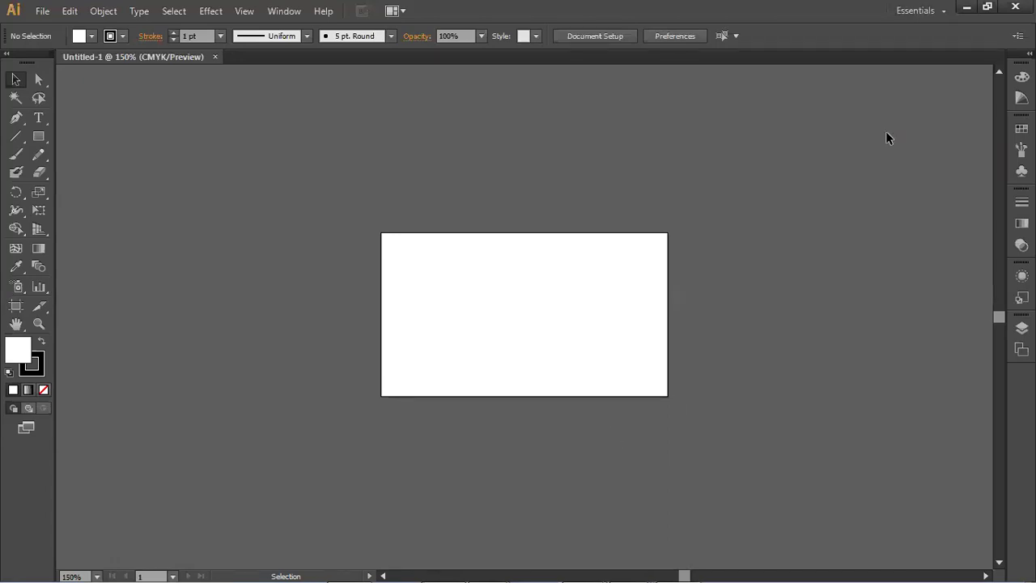
Return to Firefox, open the Simple nature green leaf business card design from the related images and copy its image.
left_click(966, 7)
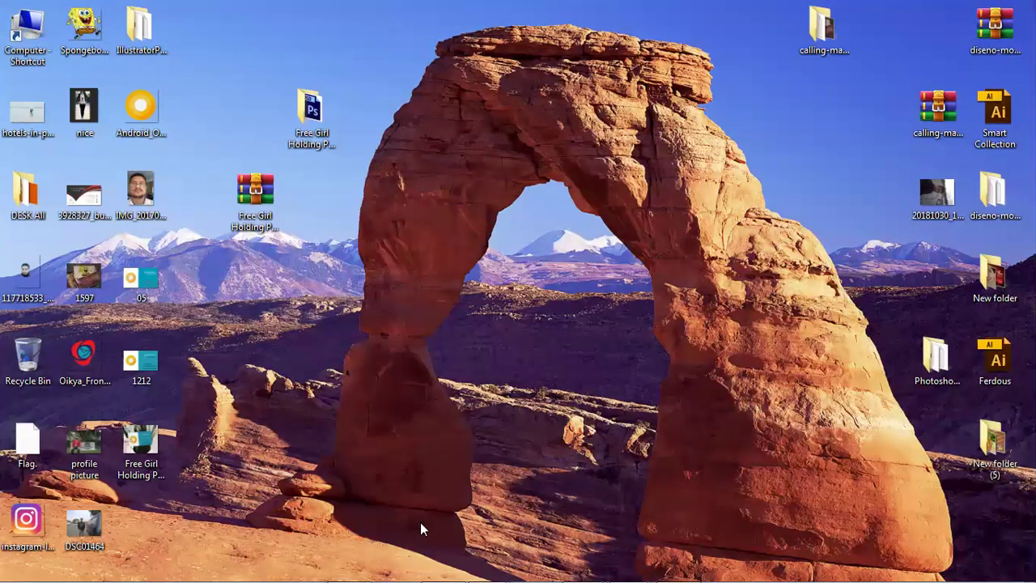
mouse_move(489, 566)
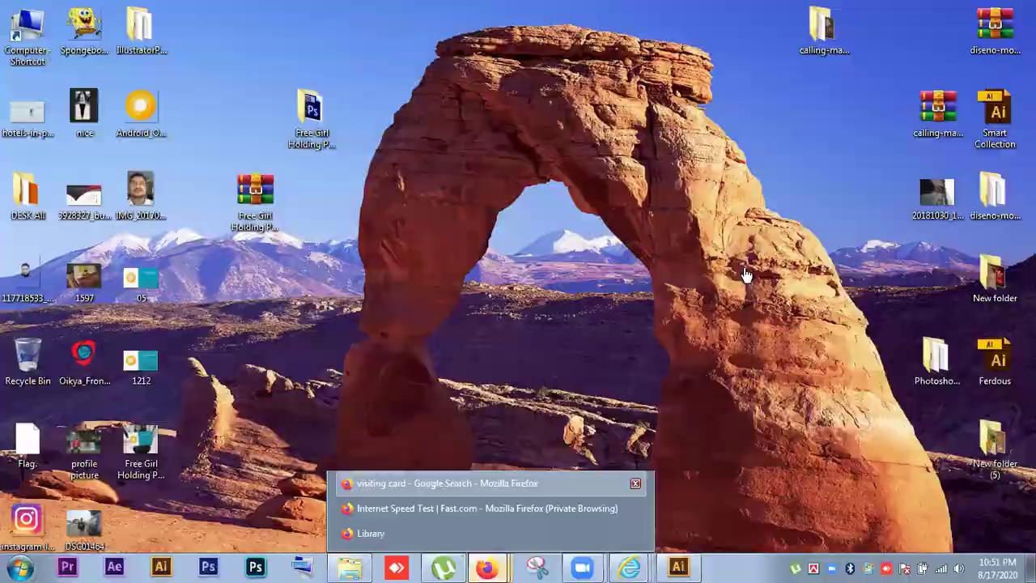
scroll(743, 277, "down", 5)
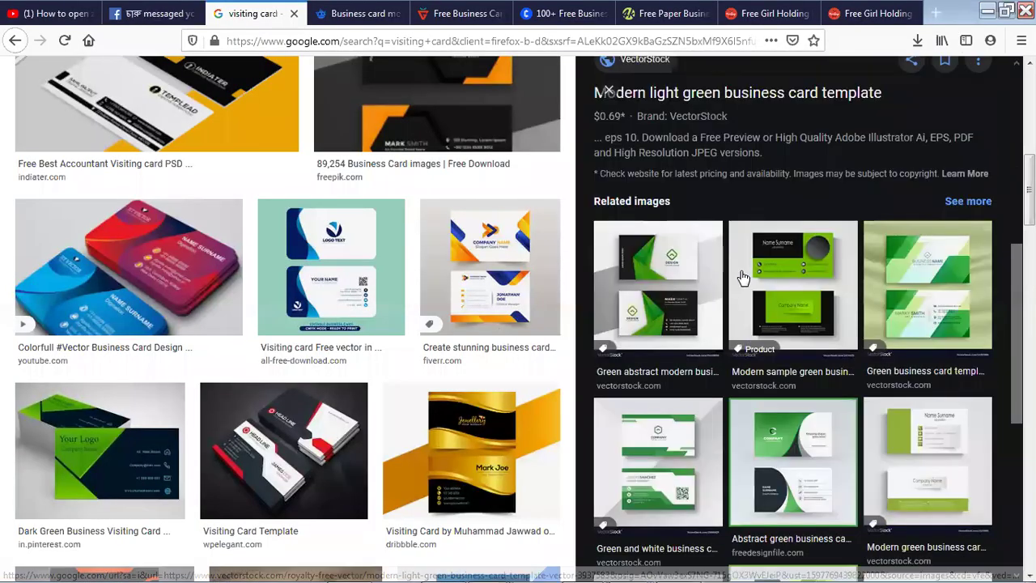
scroll(743, 276, "down", 5)
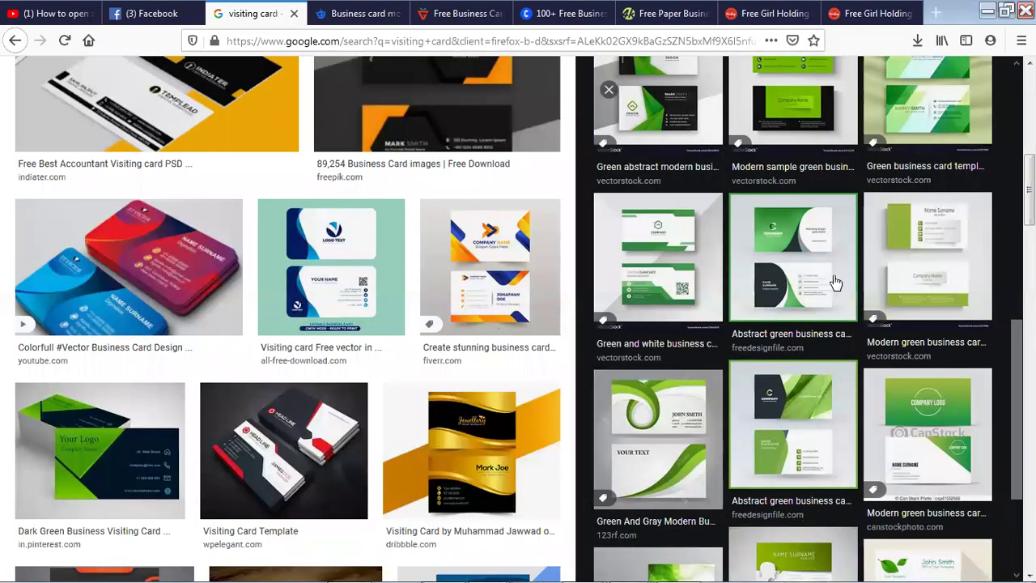
scroll(880, 256, "down", 1)
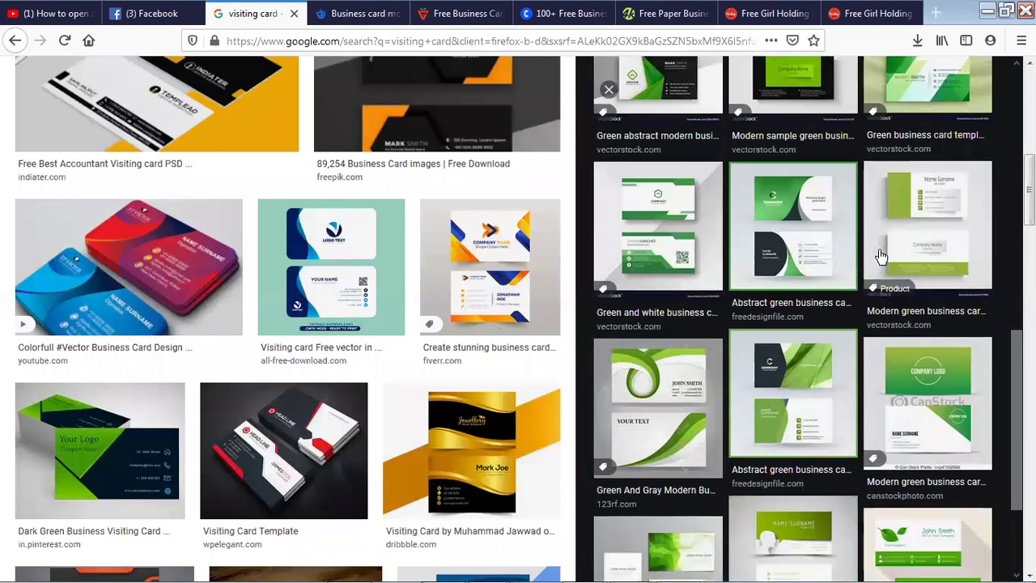
scroll(880, 256, "down", 4)
left_click(815, 449)
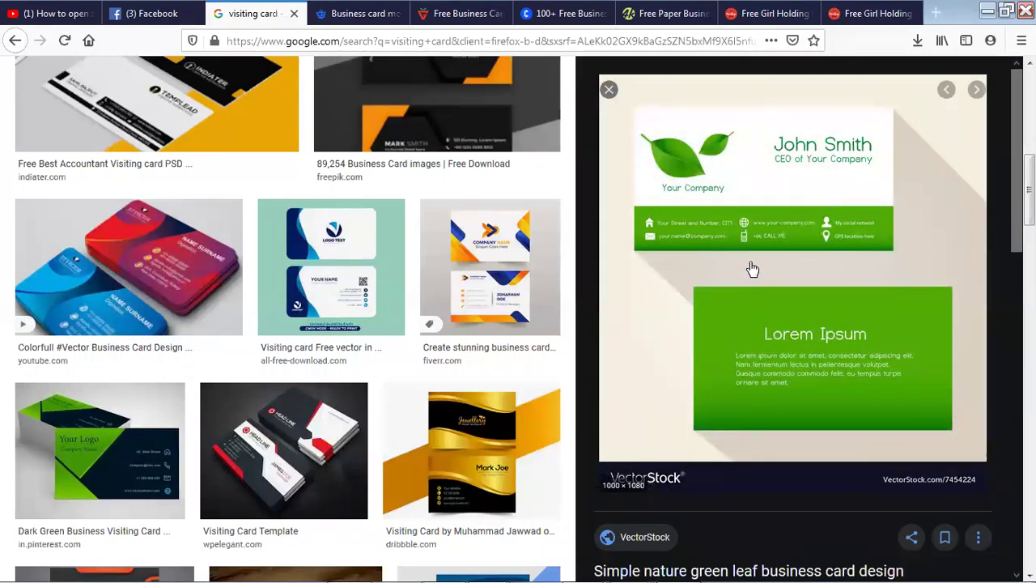
right_click(761, 233)
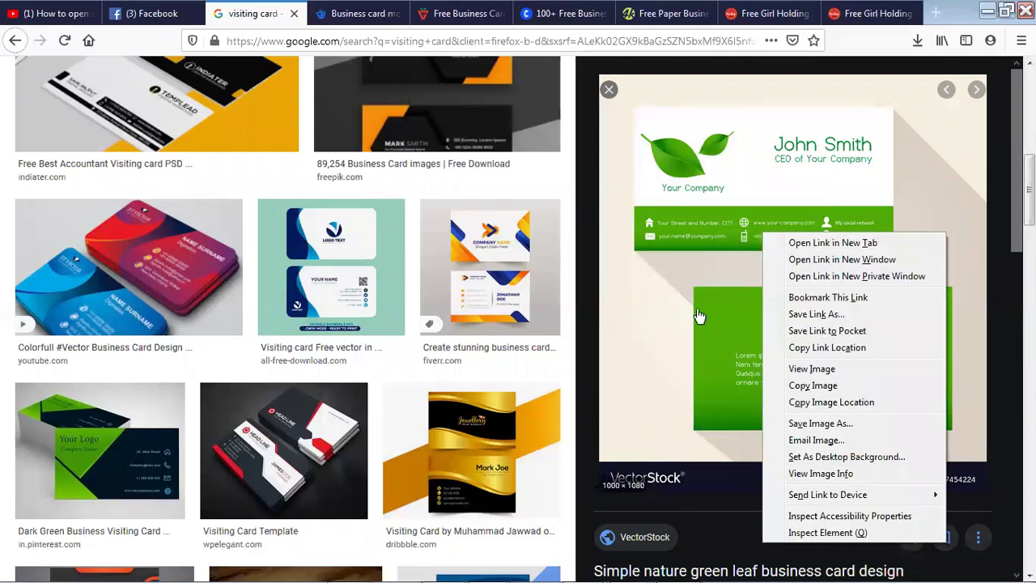
left_click(812, 385)
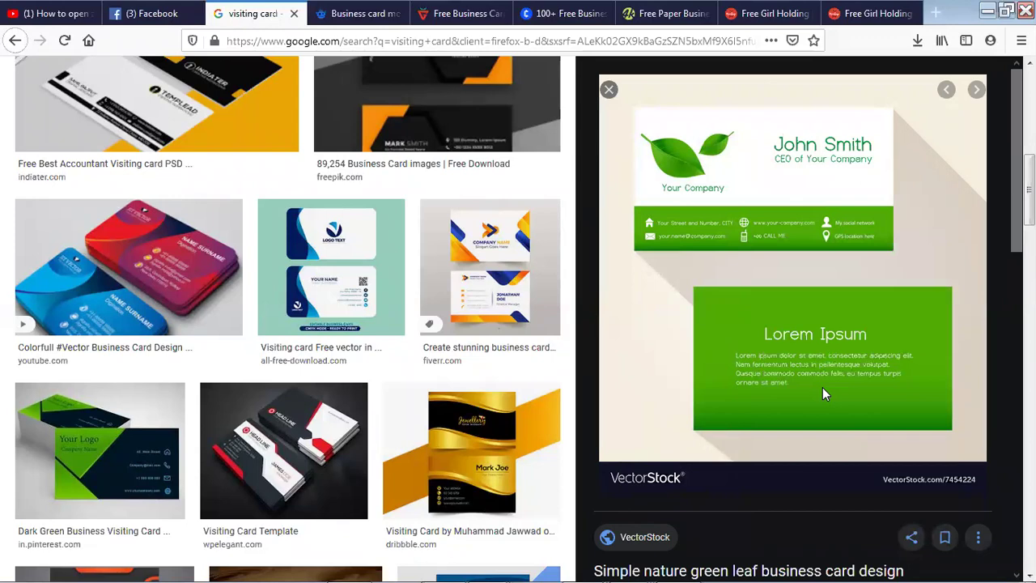
Switch to Illustrator, paste the copied leaf card image into the document and move it off the artboard.
key("super+d")
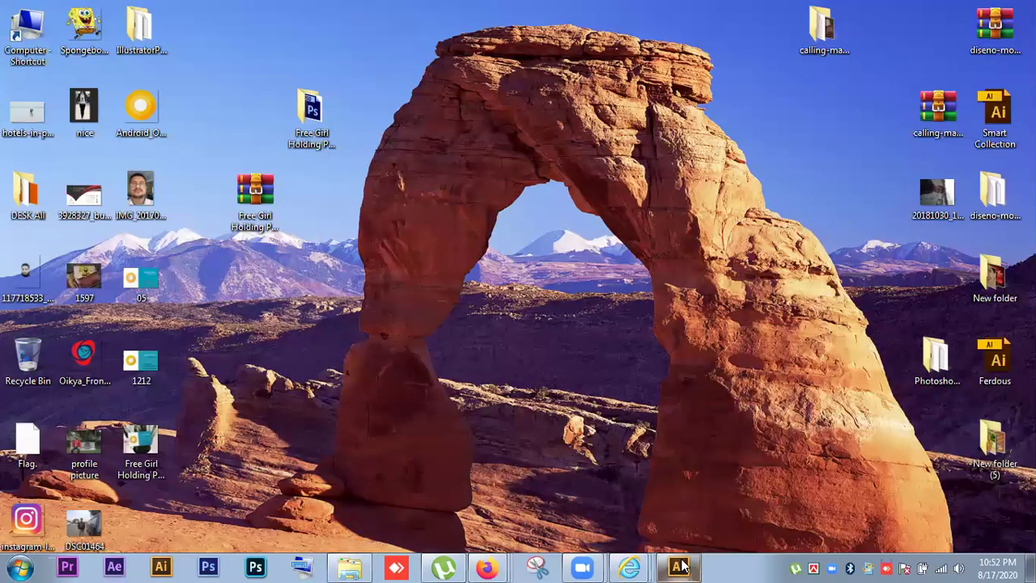
left_click(160, 564)
key("ctrl+v")
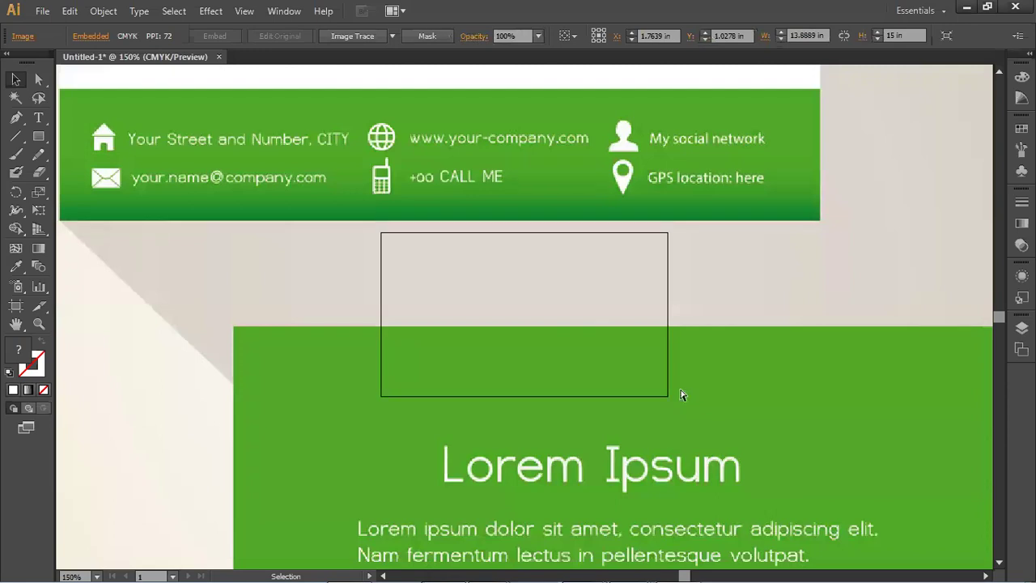
scroll(680, 394, "right", 2)
scroll(685, 394, "down", 4)
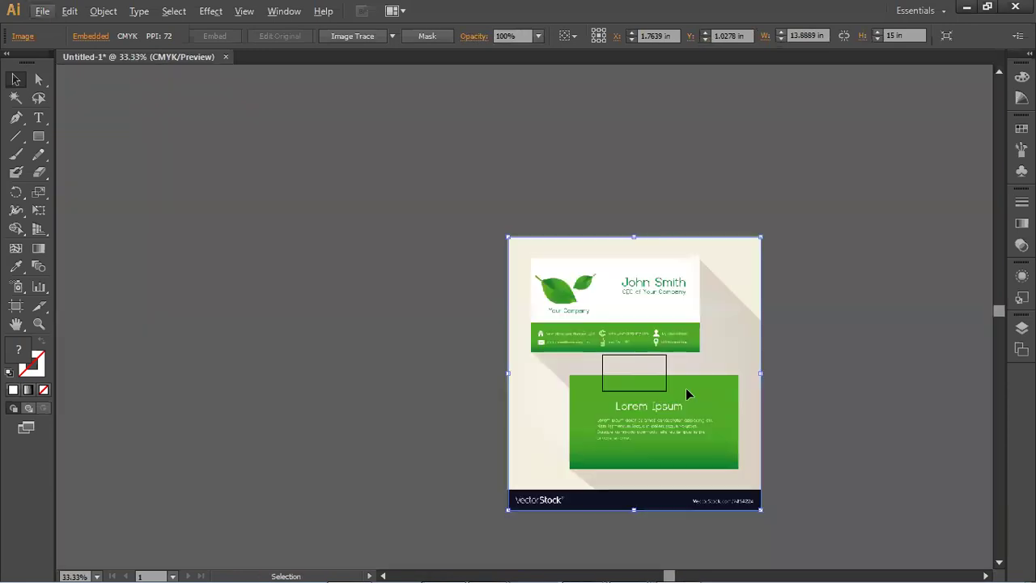
left_click_drag(684, 322, 538, 286)
left_click_drag(577, 201, 484, 307)
left_click_drag(457, 352, 576, 381)
key("ctrl+z")
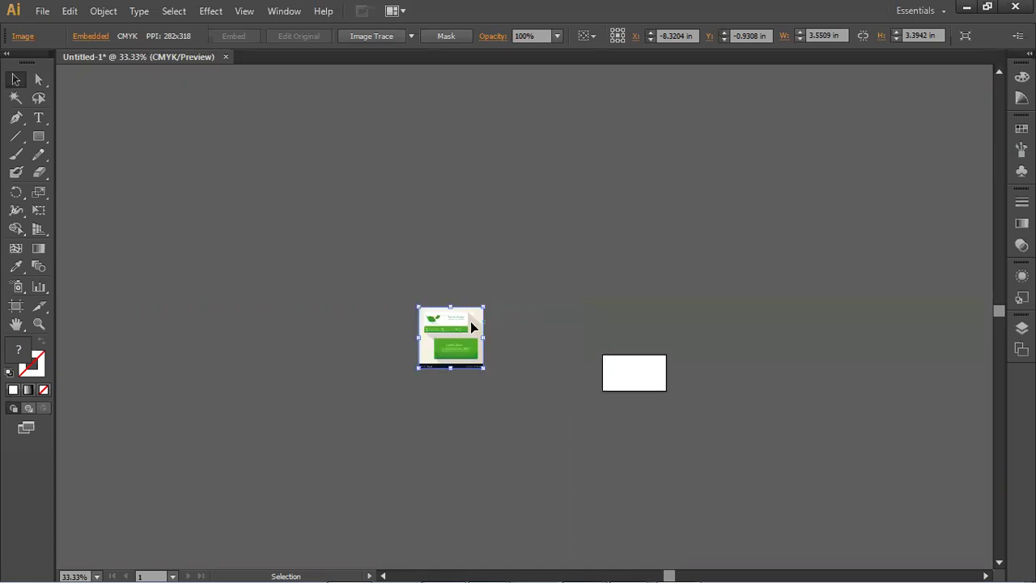
key("ctrl+z")
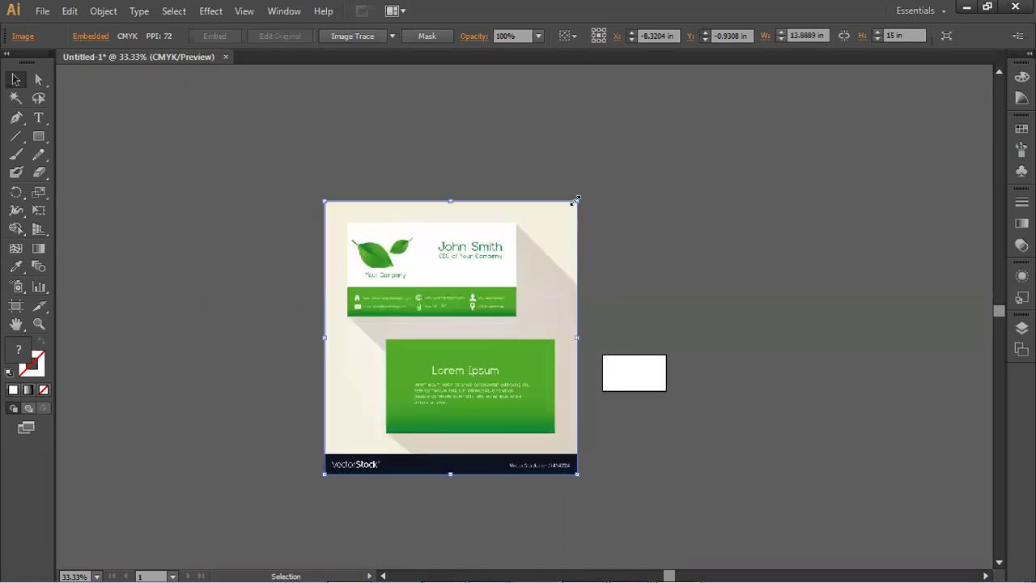
Scale the pasted card image proportionally to about 5.51 by 5.95 in and place it close beside the artboard.
left_click_drag(576, 202, 451, 403)
left_click_drag(370, 420, 527, 381)
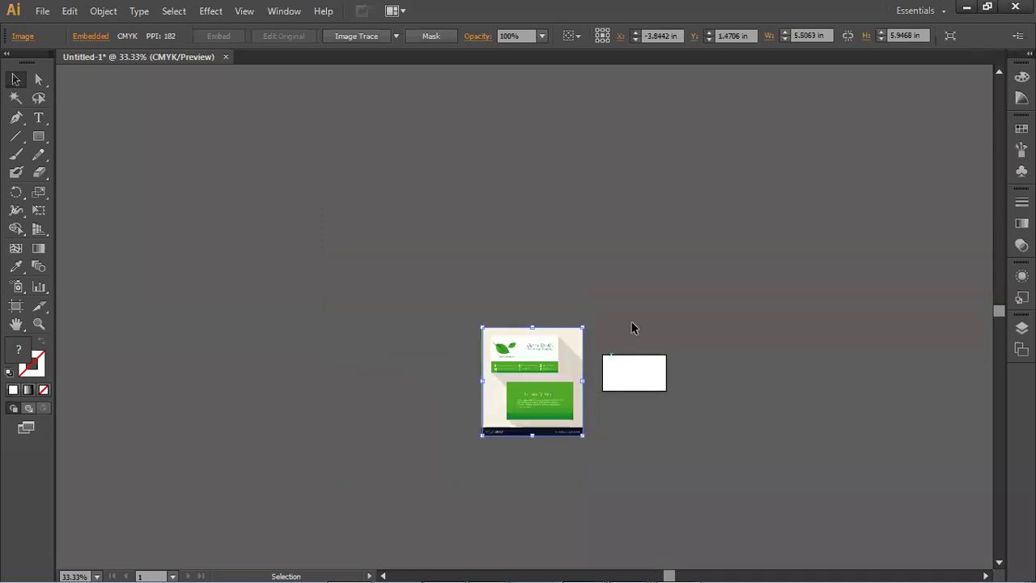
left_click(630, 321)
Draw three separate white rectangles on the canvas around the artboard: two above it and a tall one at its side.
left_click_drag(628, 307, 458, 234)
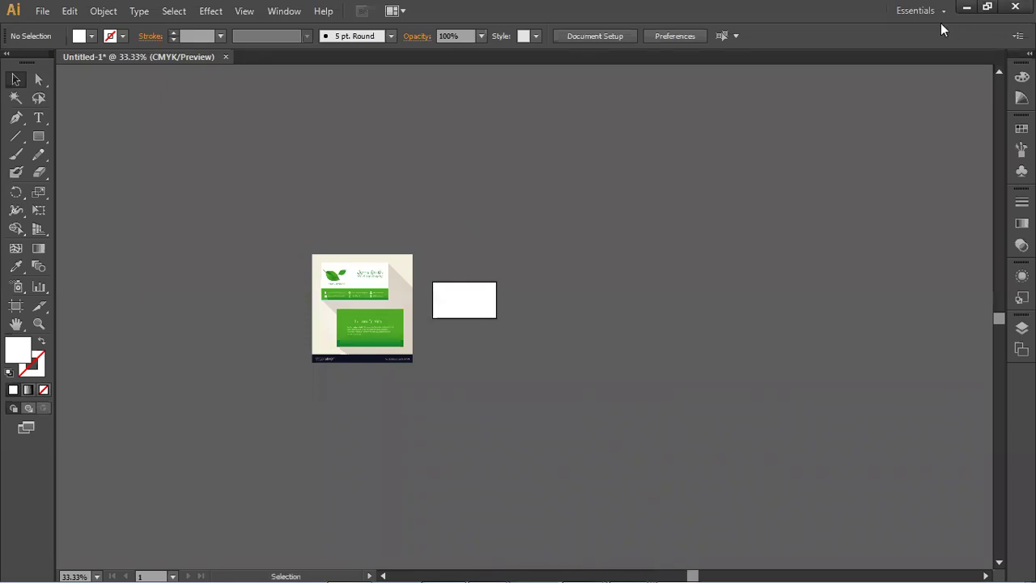
scroll(314, 333, "up", 2)
scroll(314, 330, "up", 2)
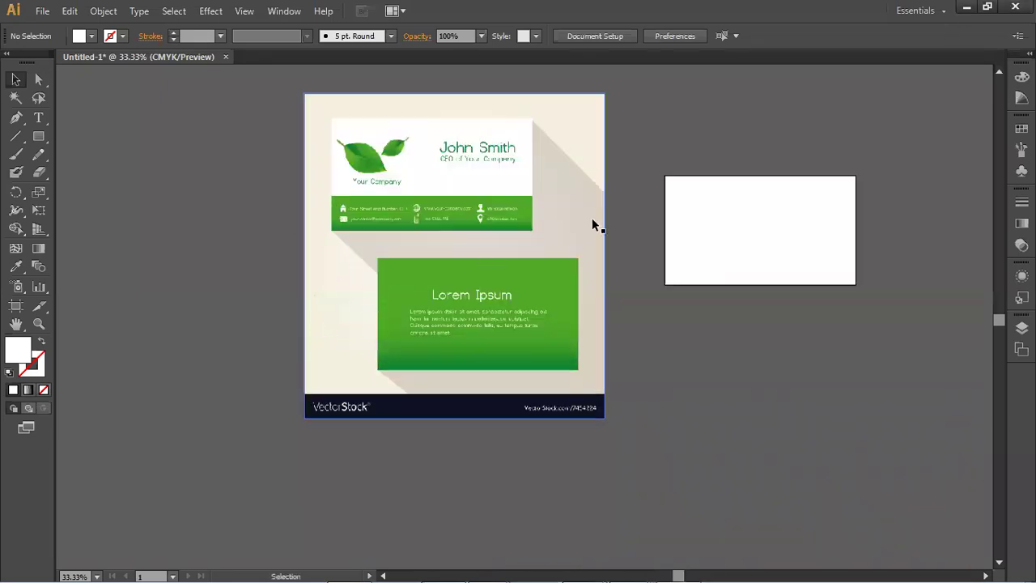
left_click_drag(574, 291, 571, 266)
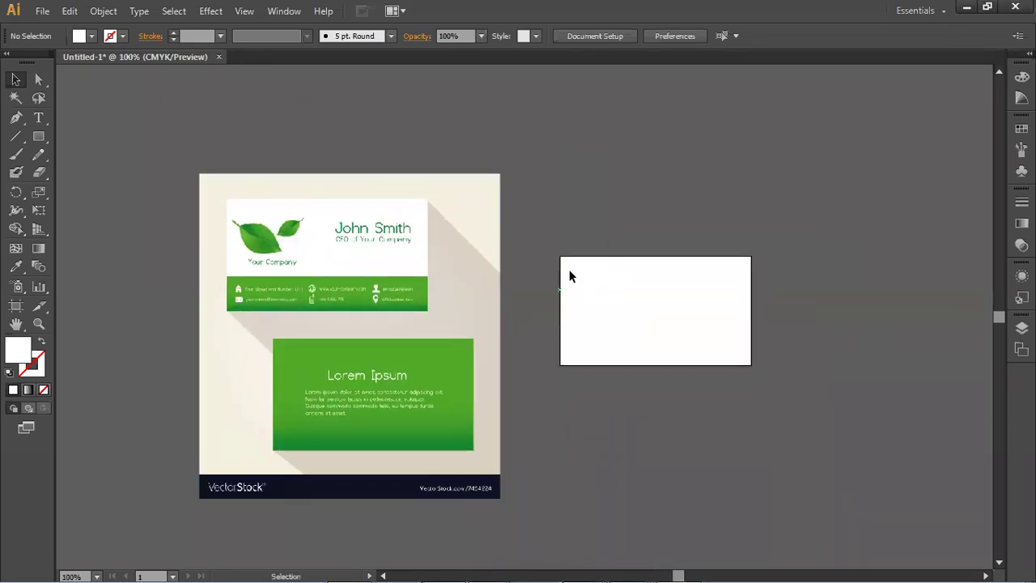
left_click(455, 394)
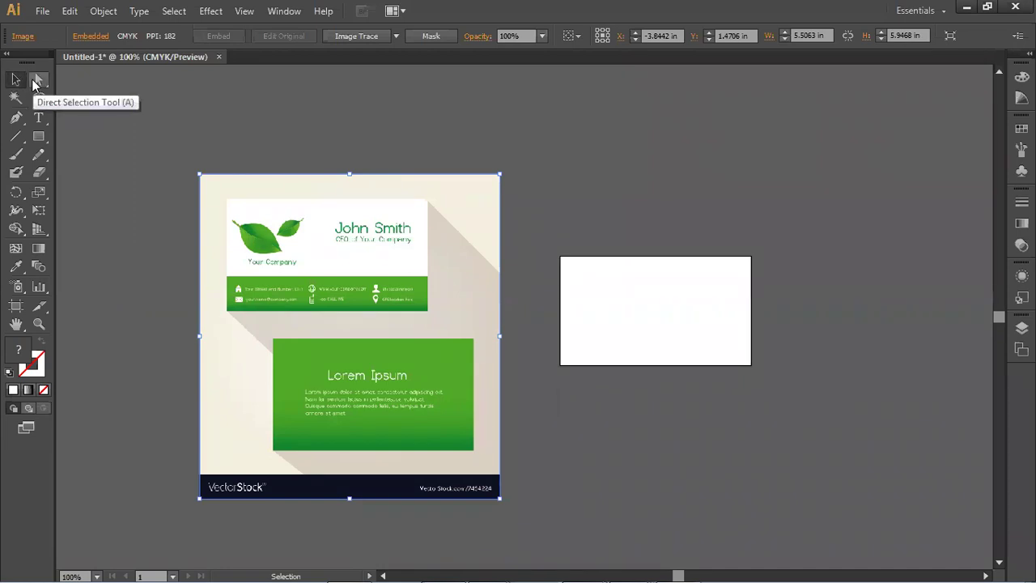
left_click(45, 139)
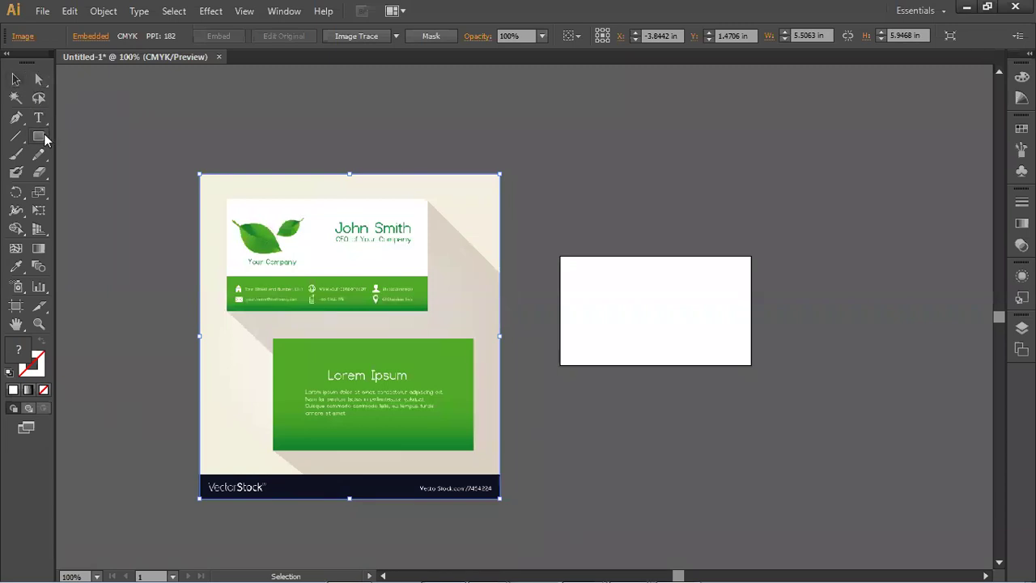
left_click_drag(537, 121, 599, 183)
left_click_drag(644, 143, 738, 229)
left_click_drag(802, 185, 872, 340)
Reposition the three rectangles around the artboard and delete the middle one above it.
left_click(16, 78)
left_click(522, 161)
left_click_drag(566, 167, 551, 160)
left_click_drag(647, 191, 664, 173)
left_click_drag(565, 136, 574, 166)
left_click_drag(685, 173, 688, 161)
left_click_drag(825, 268, 841, 255)
left_click_drag(712, 178, 717, 157)
key("Delete")
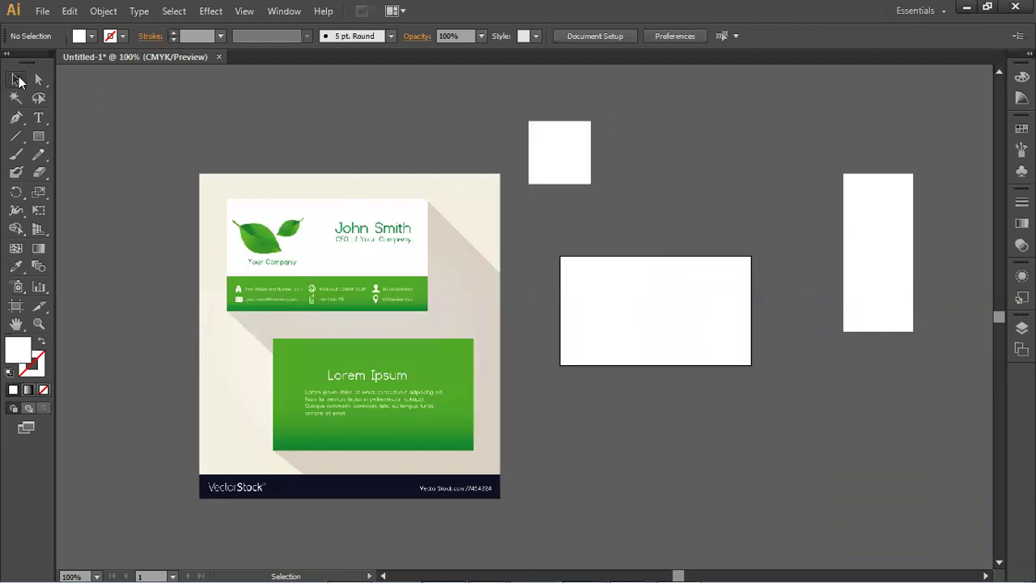
Fill the small square above the artboard with blue 0000FF.
left_click(561, 166)
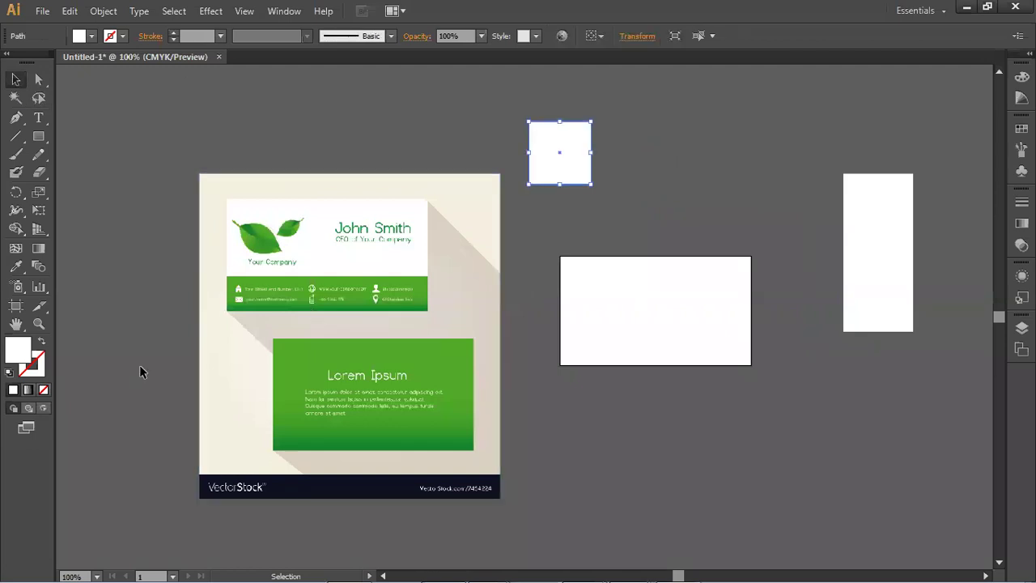
double_click(24, 351)
left_click_drag(474, 321, 509, 201)
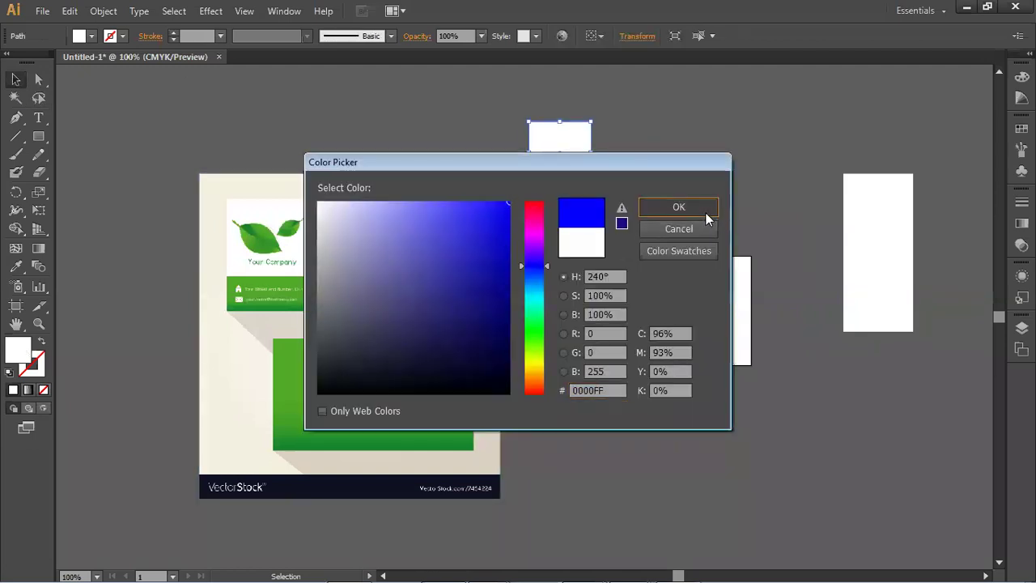
left_click(704, 212)
Fill the tall rectangle beside the artboard with yellow F2F200.
left_click(873, 229)
left_click(867, 235)
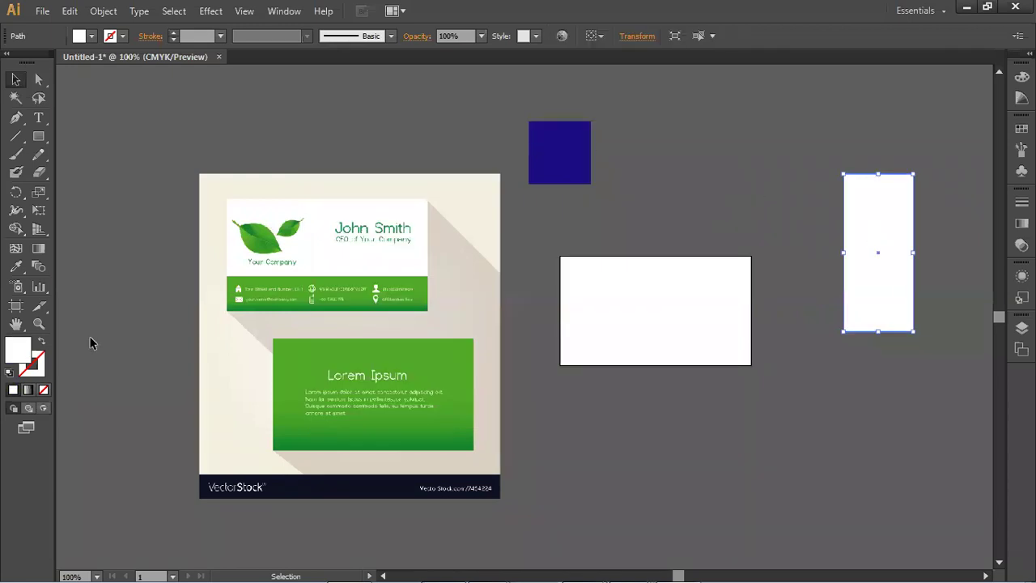
double_click(23, 354)
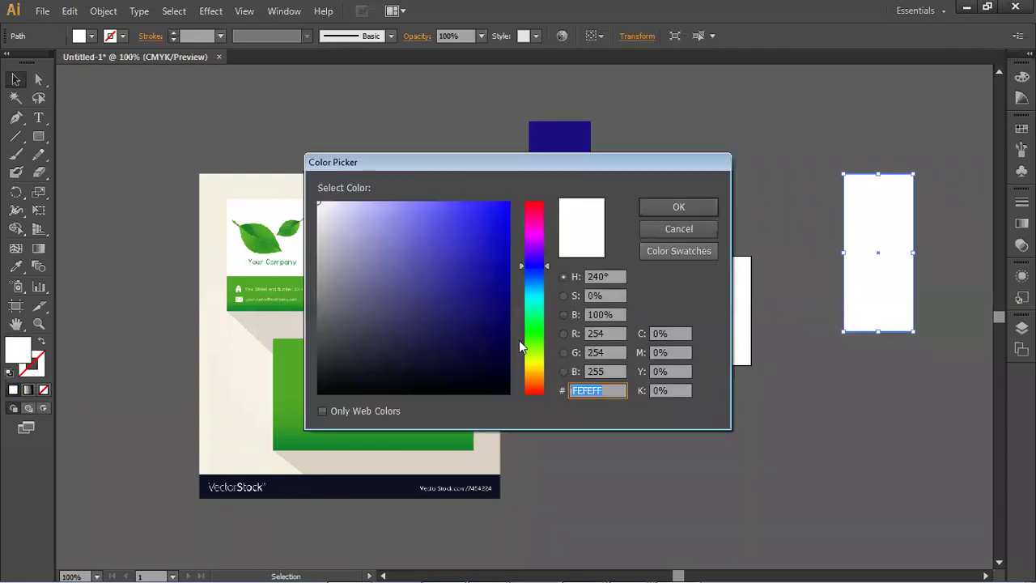
left_click(532, 362)
left_click_drag(492, 294, 520, 199)
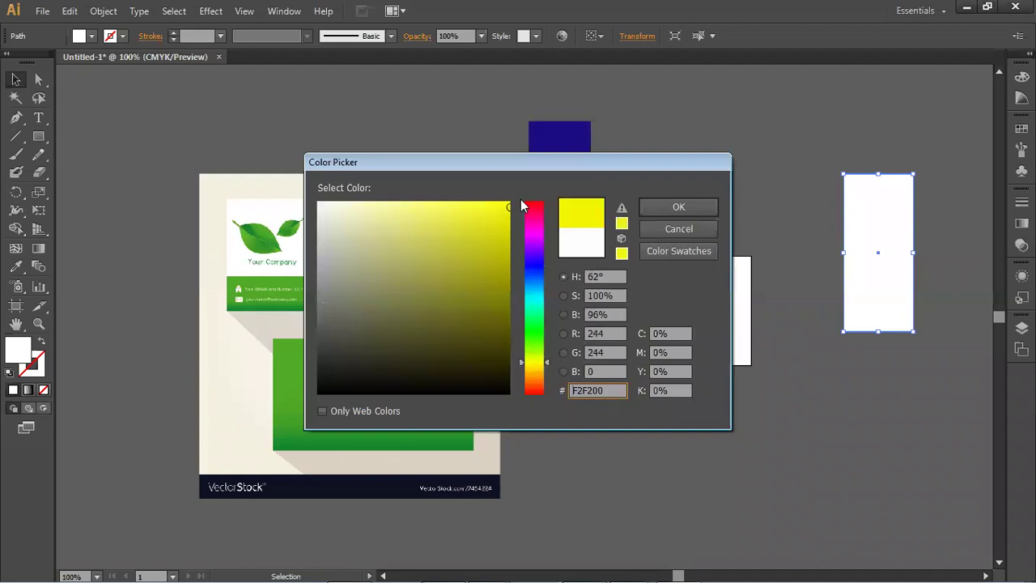
left_click(708, 204)
Delete the blue square and the yellow rectangle from the canvas.
left_click(725, 152)
left_click(564, 140)
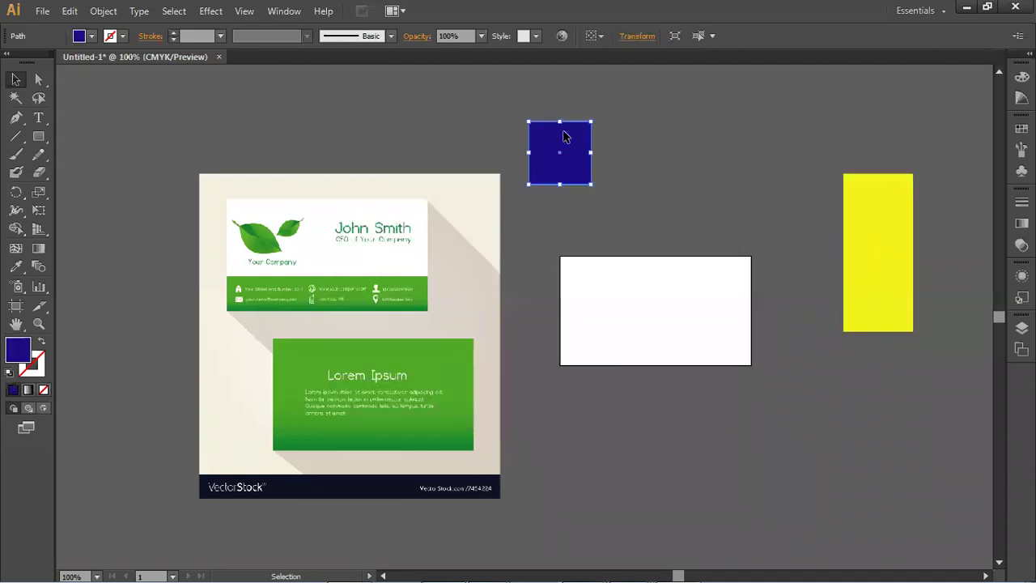
key("Delete")
left_click_drag(931, 265, 849, 198)
key("Delete")
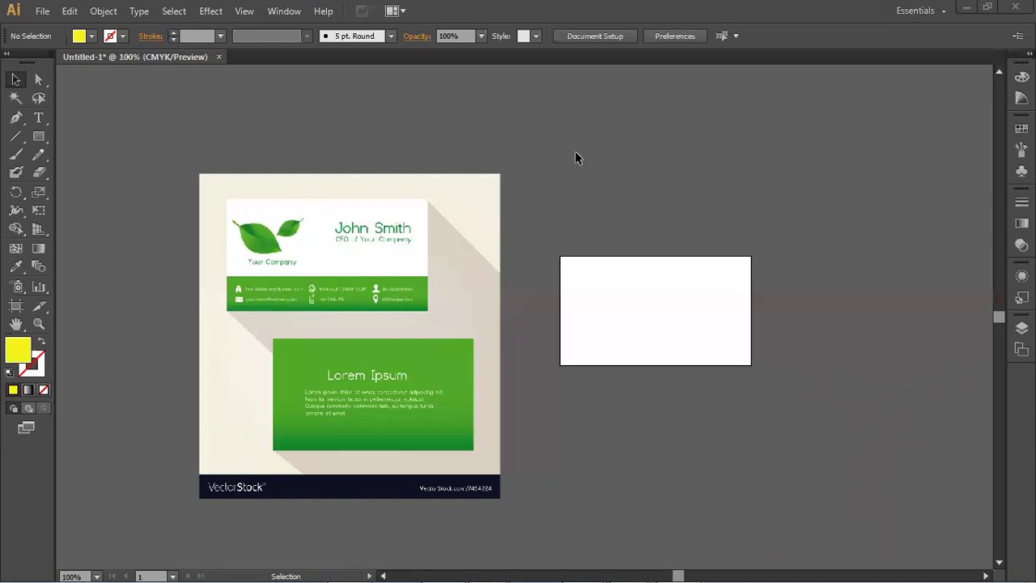
Draw a rectangle covering the whole artboard and fill it with green 00B211.
left_click_drag(39, 137, 69, 137)
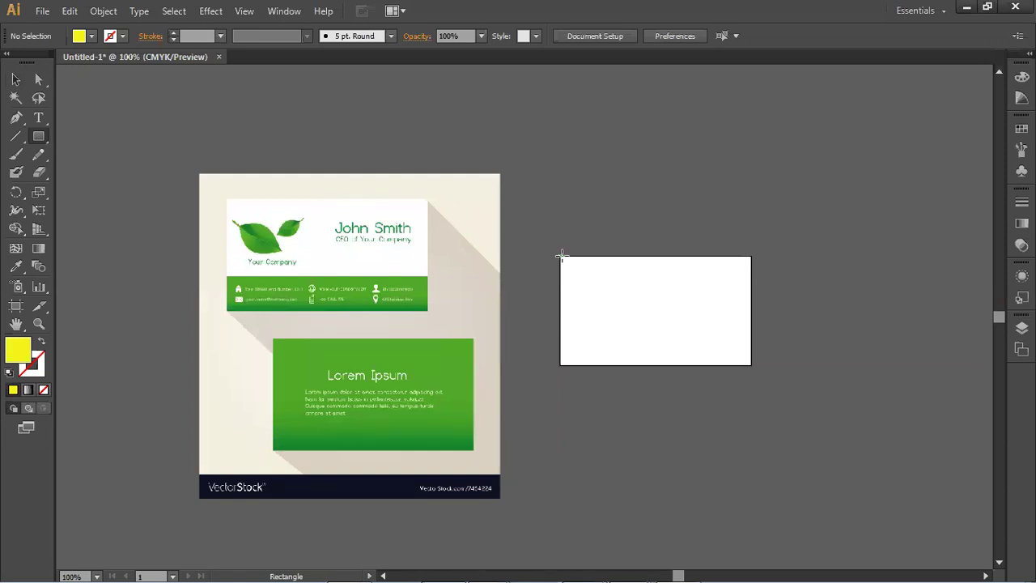
left_click_drag(559, 255, 750, 366)
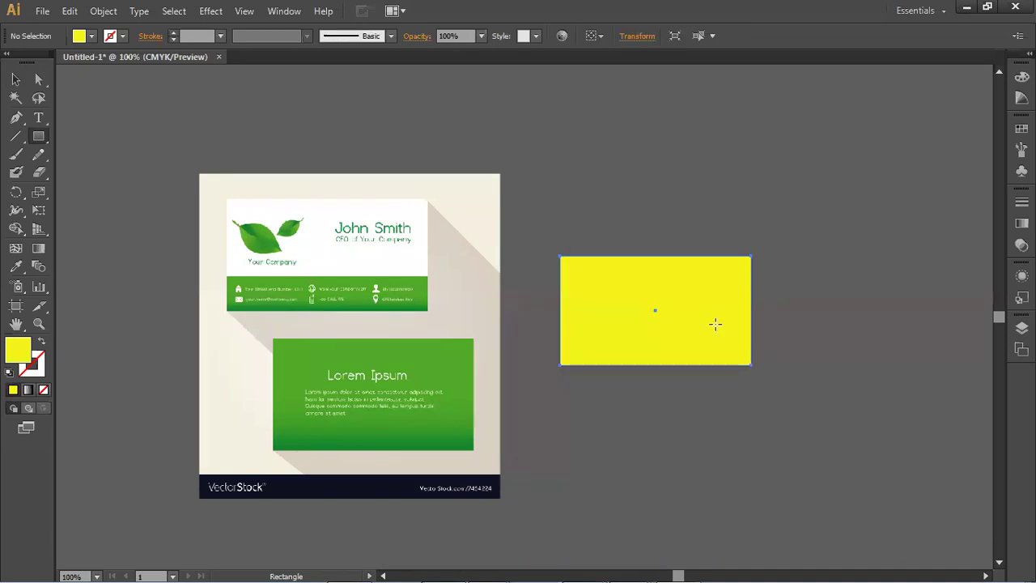
double_click(28, 348)
left_click(540, 329)
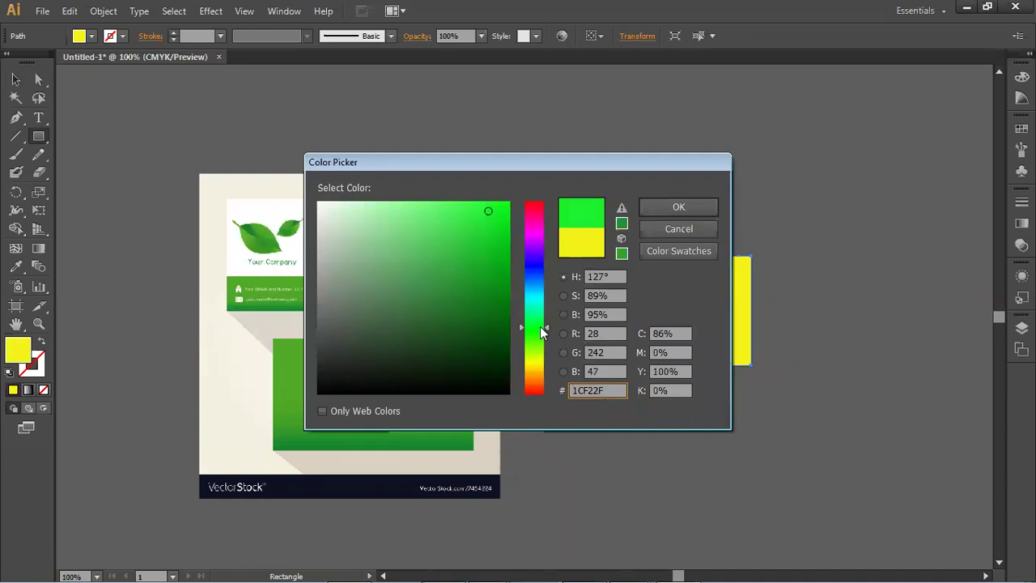
left_click_drag(502, 236, 516, 258)
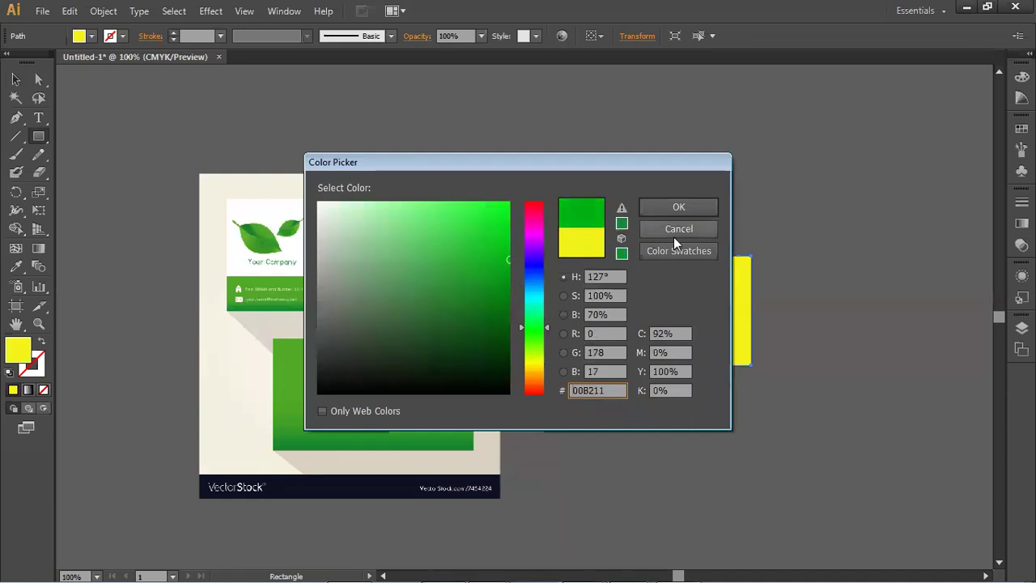
key("Return")
left_click(16, 79)
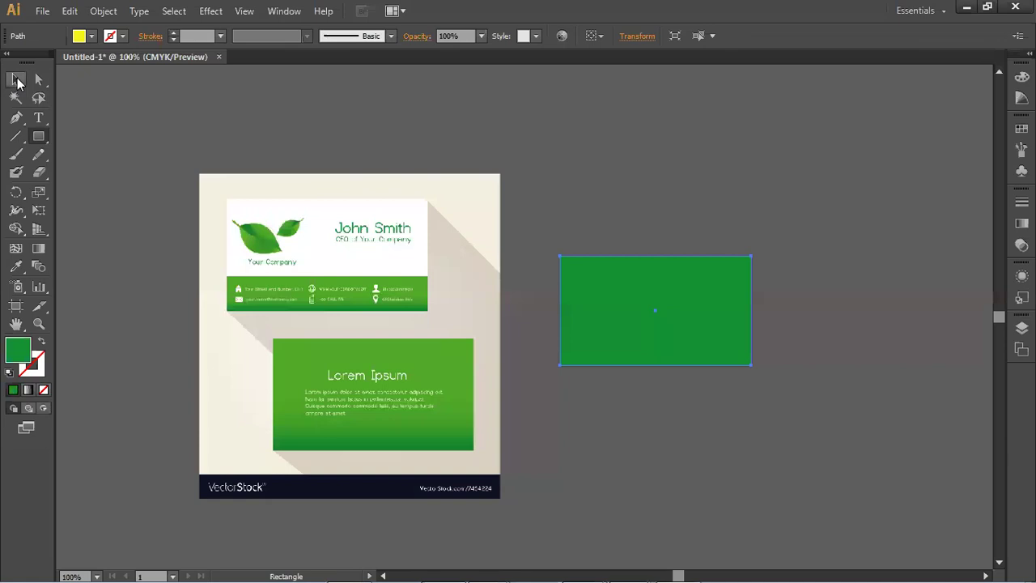
Draw a full-width rectangle over roughly the upper 70 percent of the card and fill it with white FFFFFF, leaving a green strip below.
left_click_drag(38, 136, 82, 139)
left_click_drag(559, 256, 748, 331)
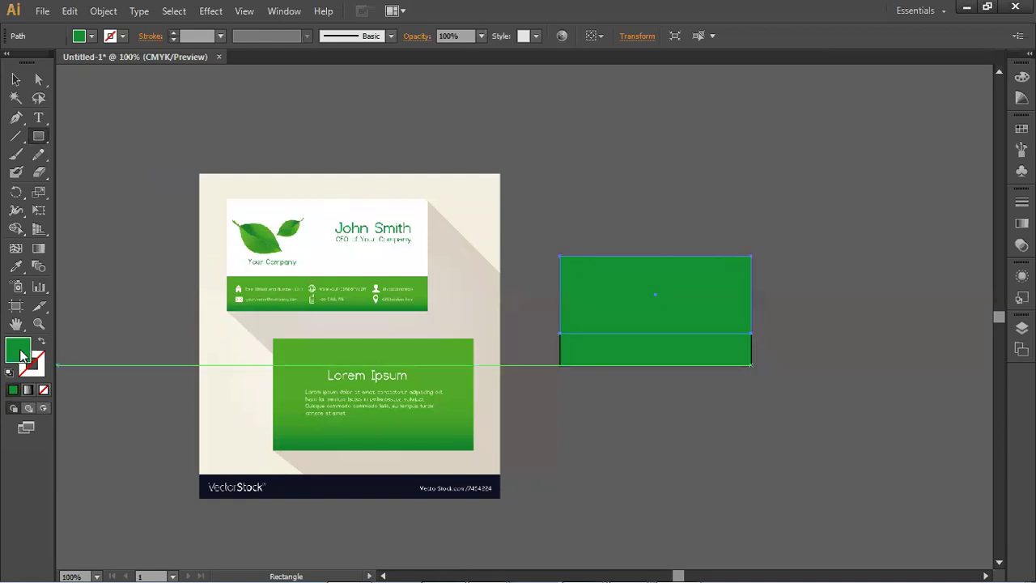
double_click(20, 354)
type("ffffff")
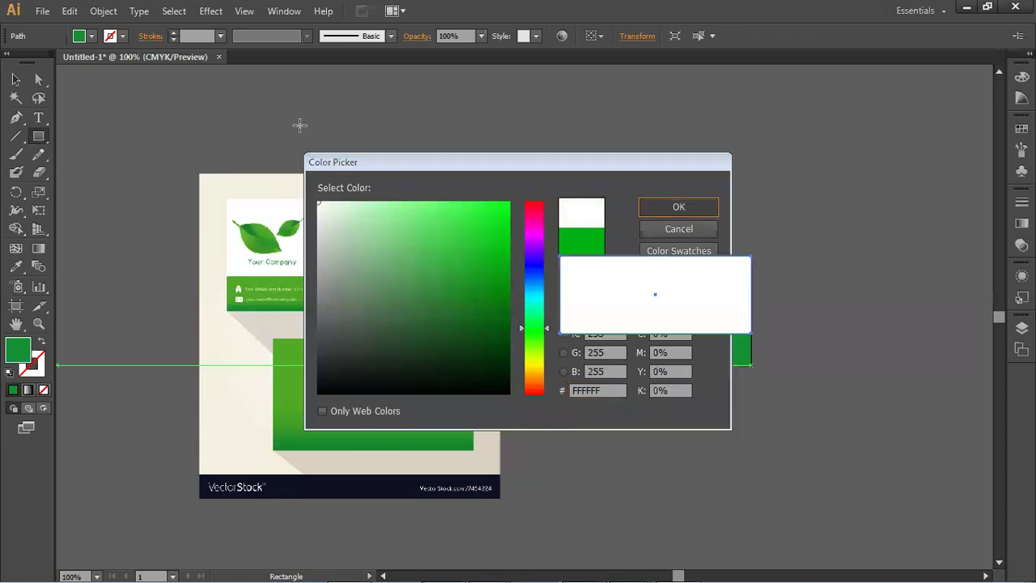
key("Return")
left_click(16, 79)
left_click(583, 158)
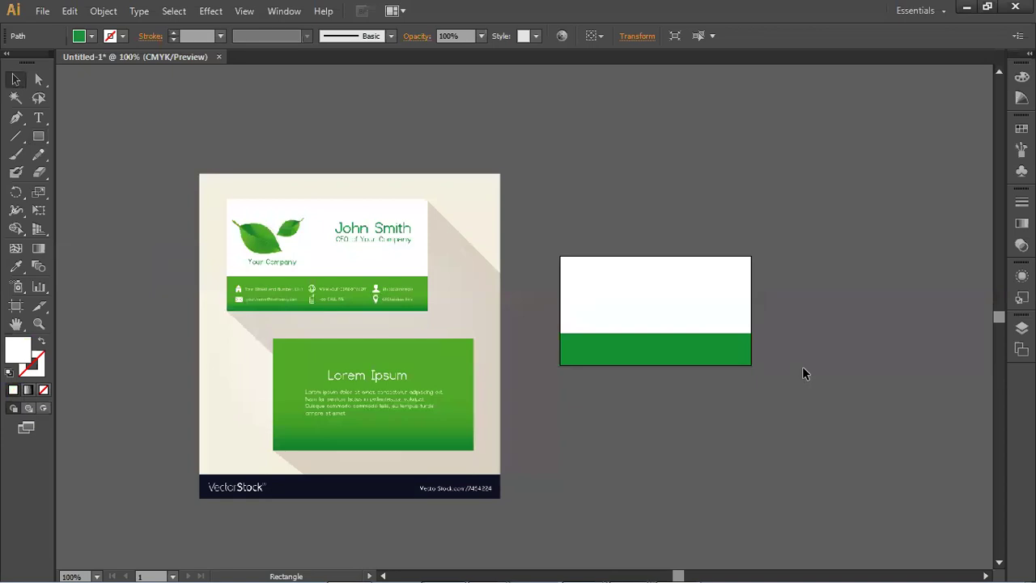
left_click(691, 430)
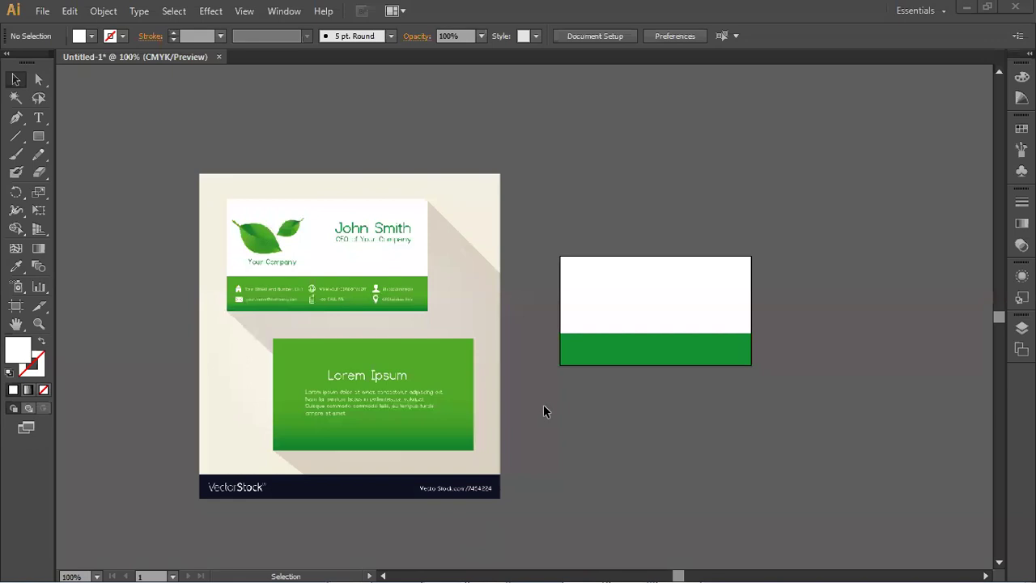
Move the leaf card image farther away from the artboard and deselect it.
left_click_drag(404, 405, 298, 392)
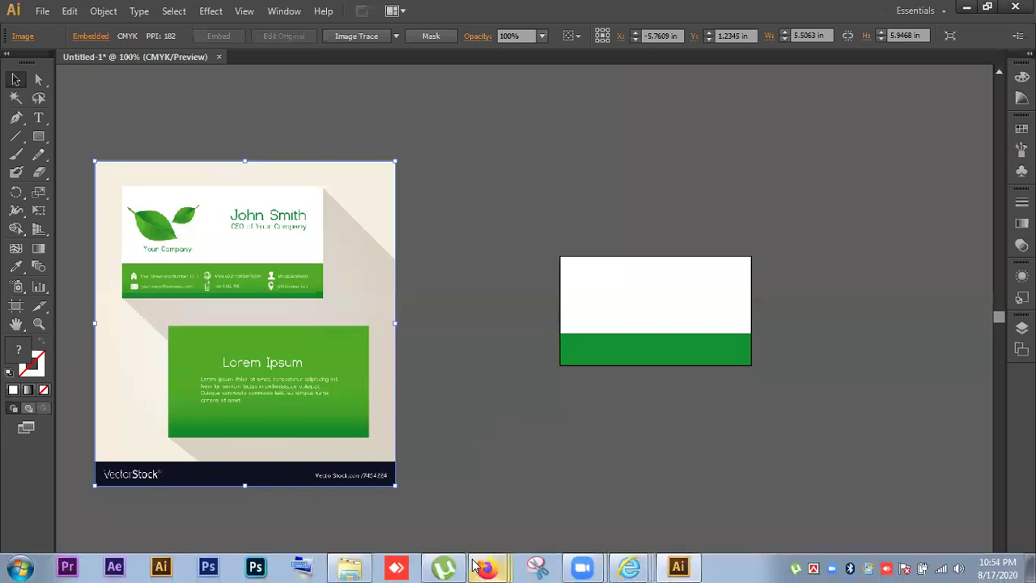
mouse_move(619, 564)
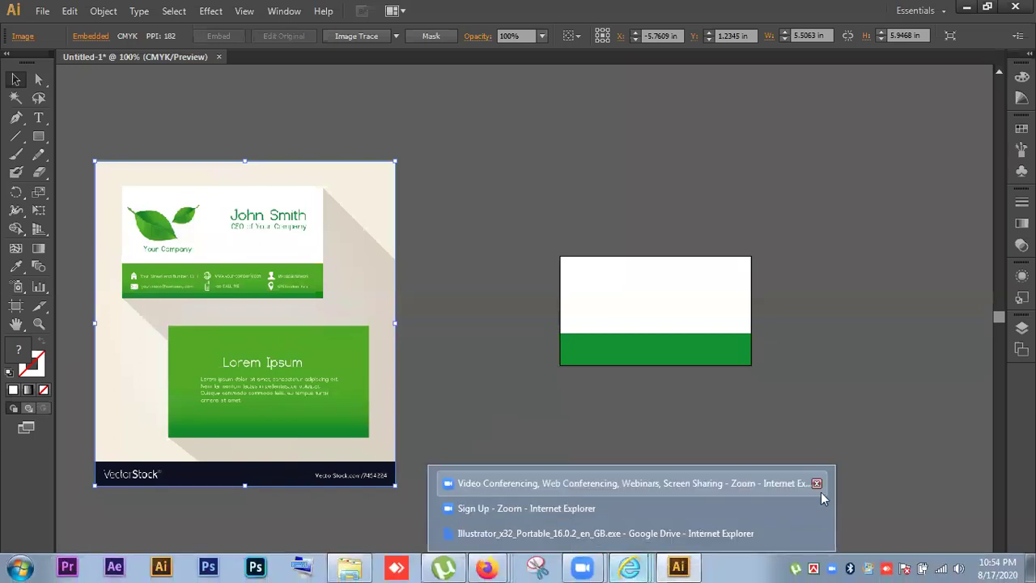
left_click(812, 410)
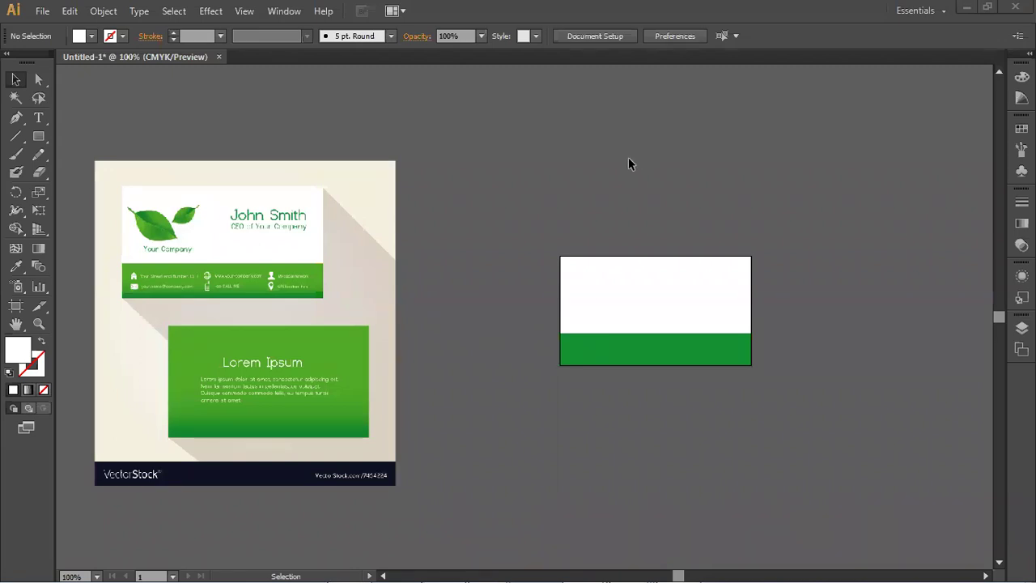
Switch to the visiting card search in Firefox, open the Dark Green Business Visiting Card result and copy its image.
mouse_move(469, 575)
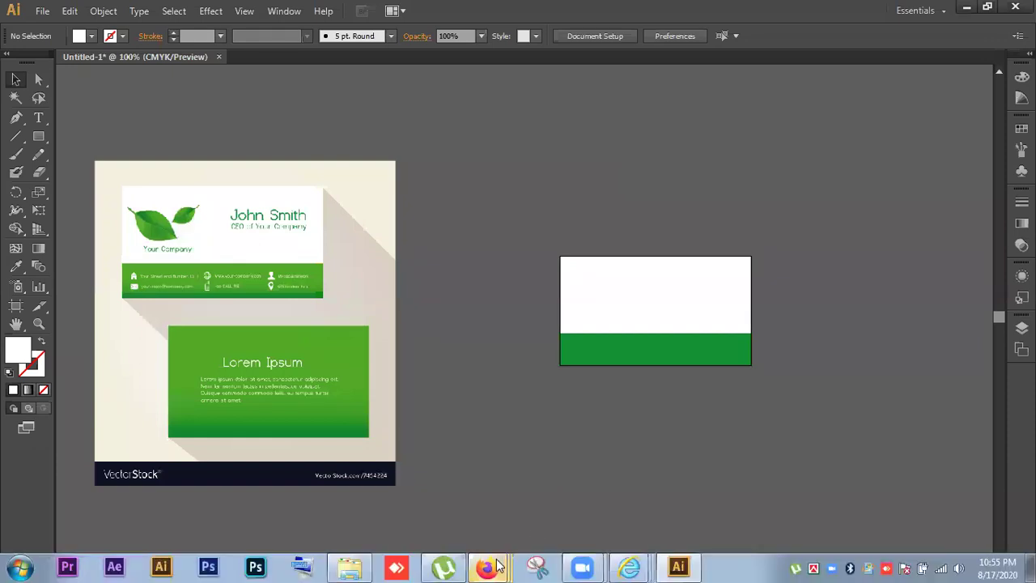
mouse_move(498, 567)
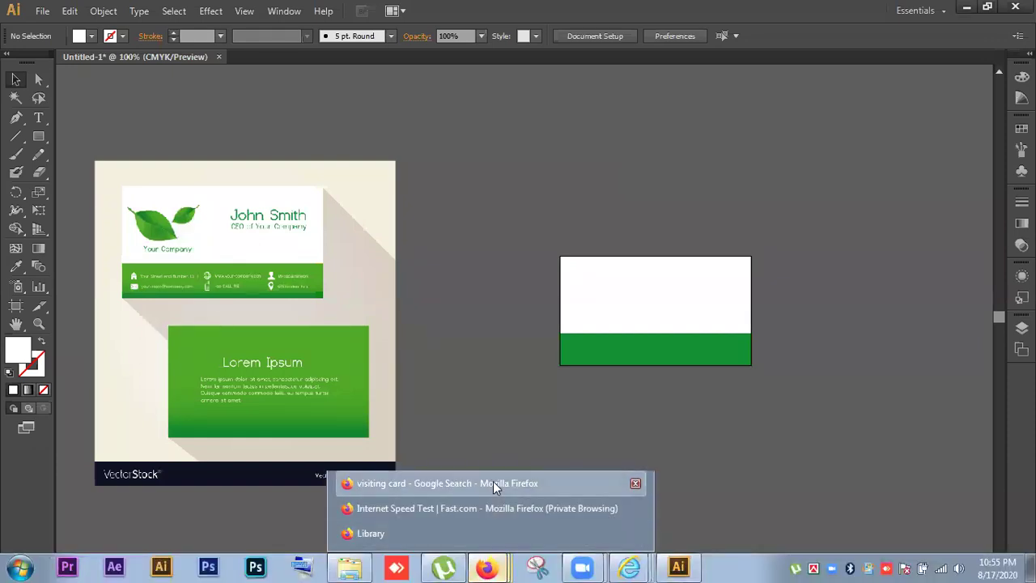
left_click(492, 481)
scroll(437, 447, "down", 2)
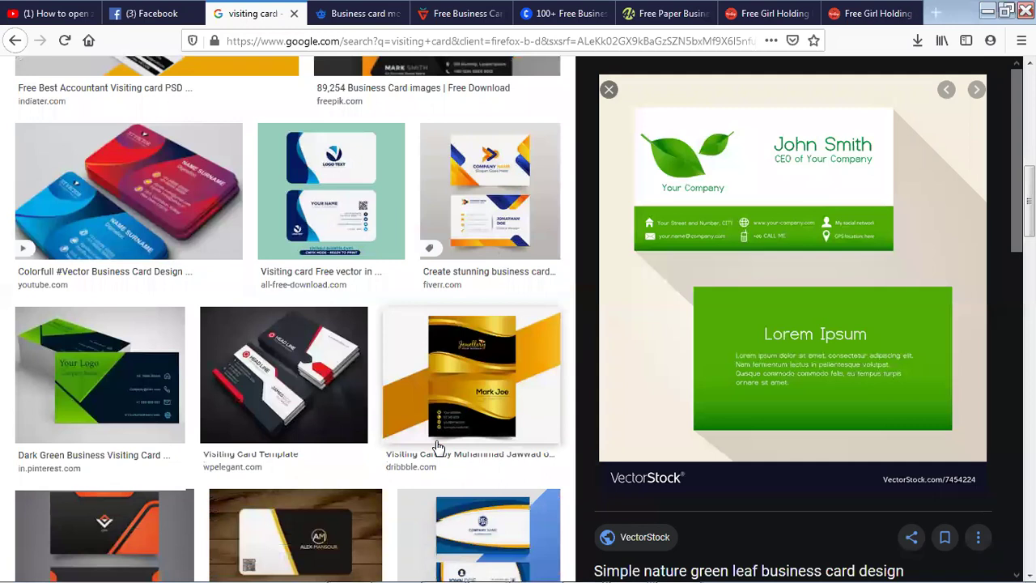
scroll(437, 447, "down", 2)
left_click(161, 339)
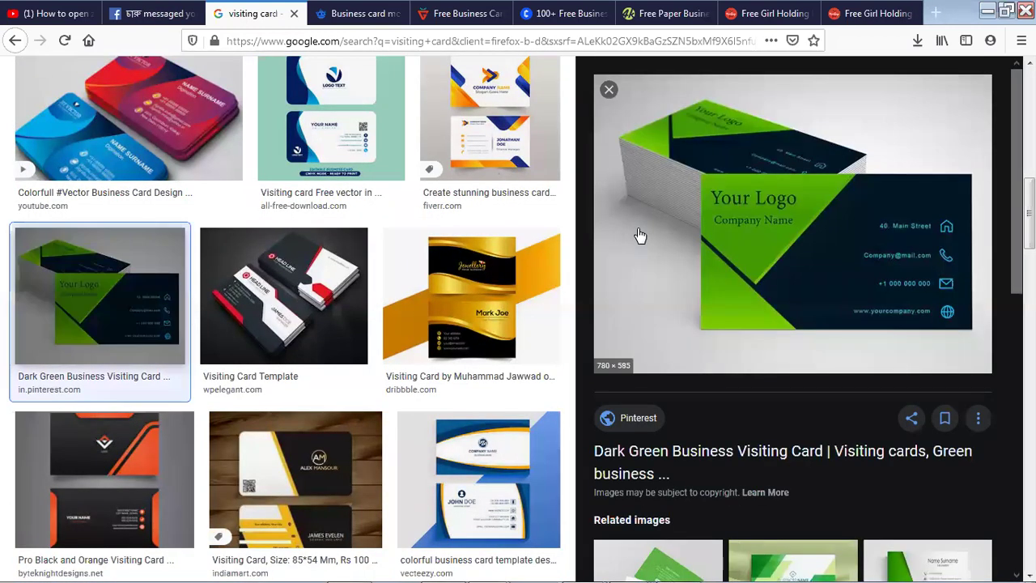
right_click(709, 185)
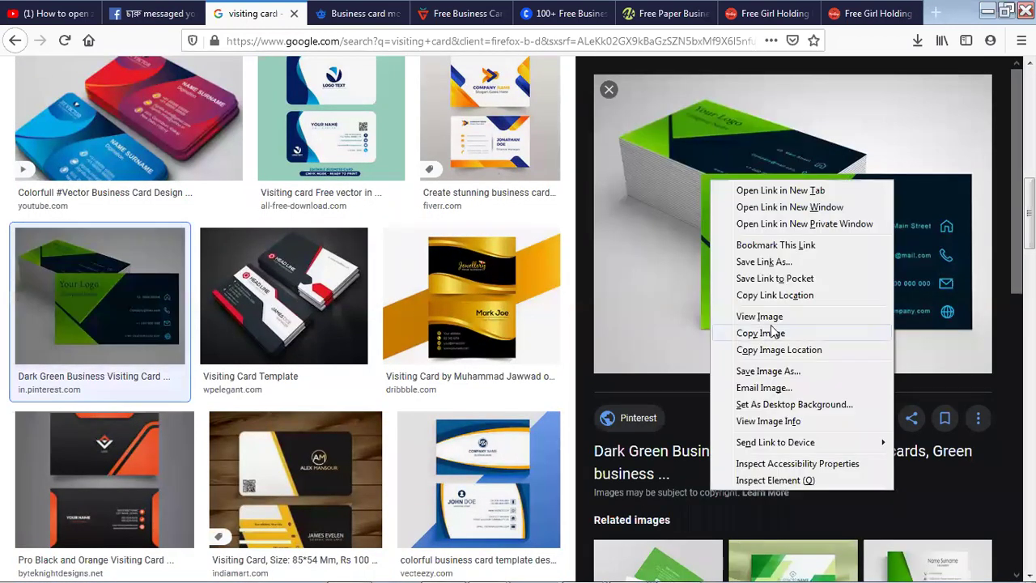
left_click(761, 333)
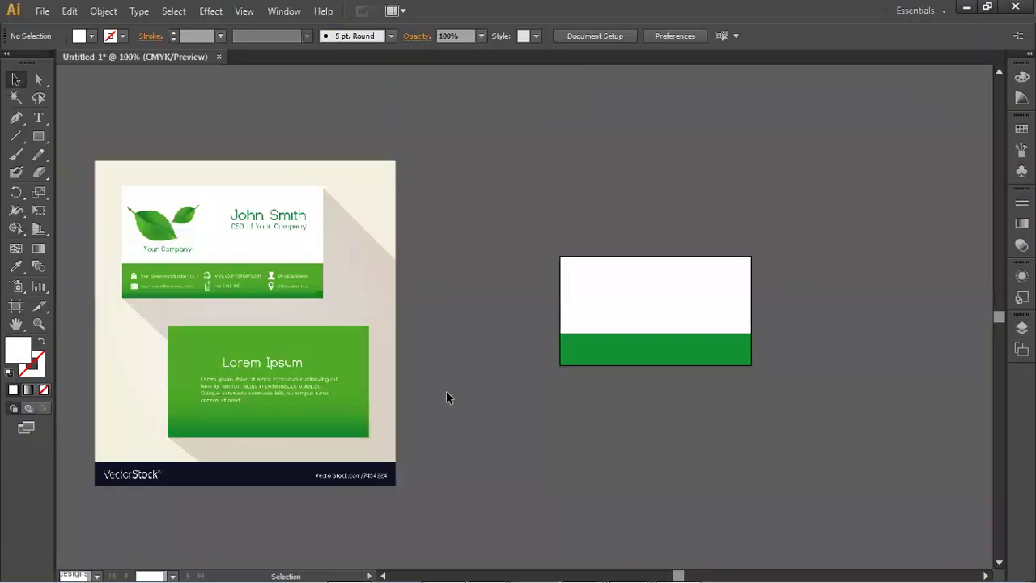
In Illustrator, delete the leaf card image, paste the copied dark green card image and move it off the artboard.
left_click(233, 349)
key("Delete")
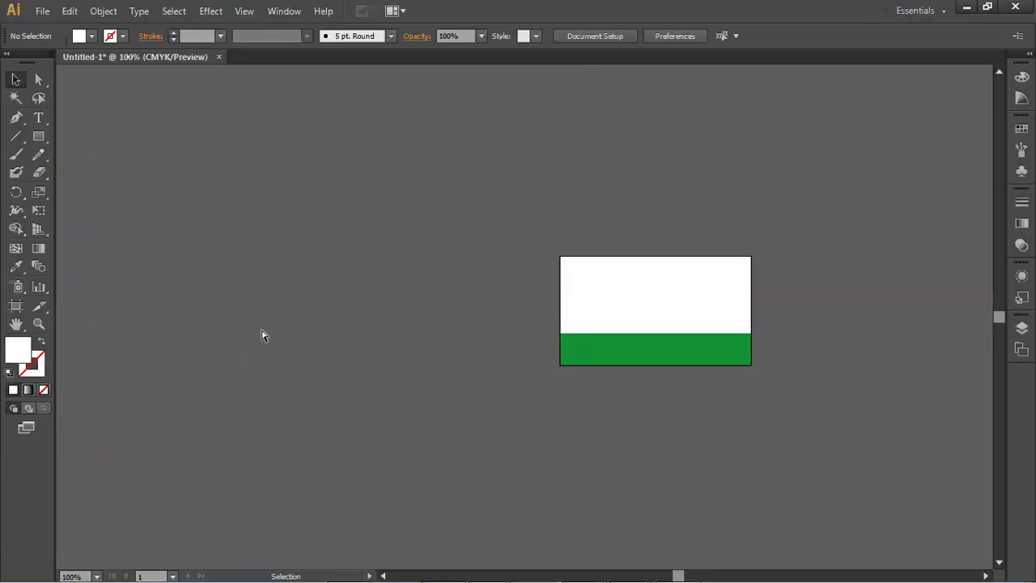
key("ctrl+v")
left_click_drag(538, 288, 269, 257)
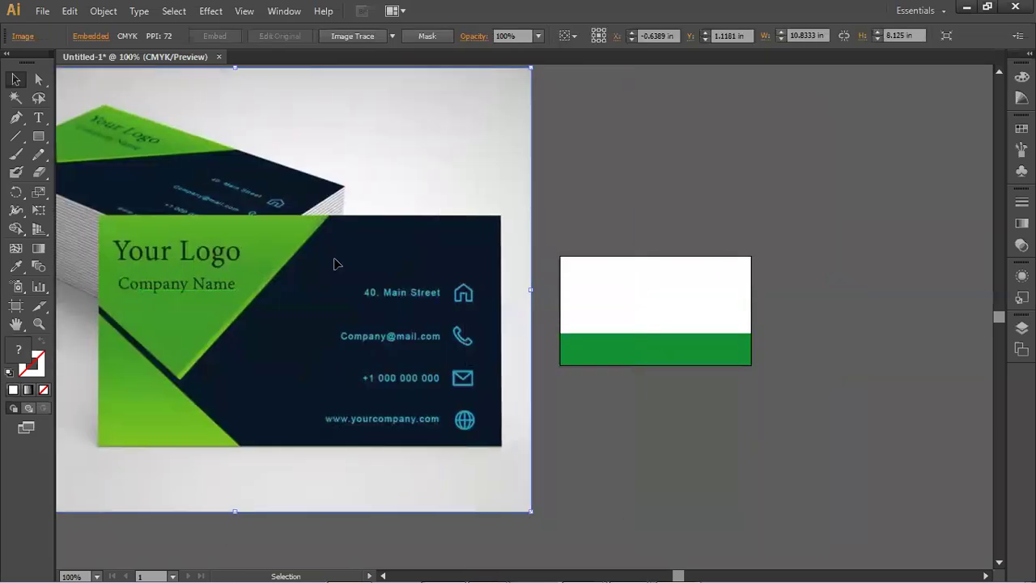
Delete the white and green rectangles from the artboard and select the dark green card image.
left_click(783, 402)
left_click(645, 303)
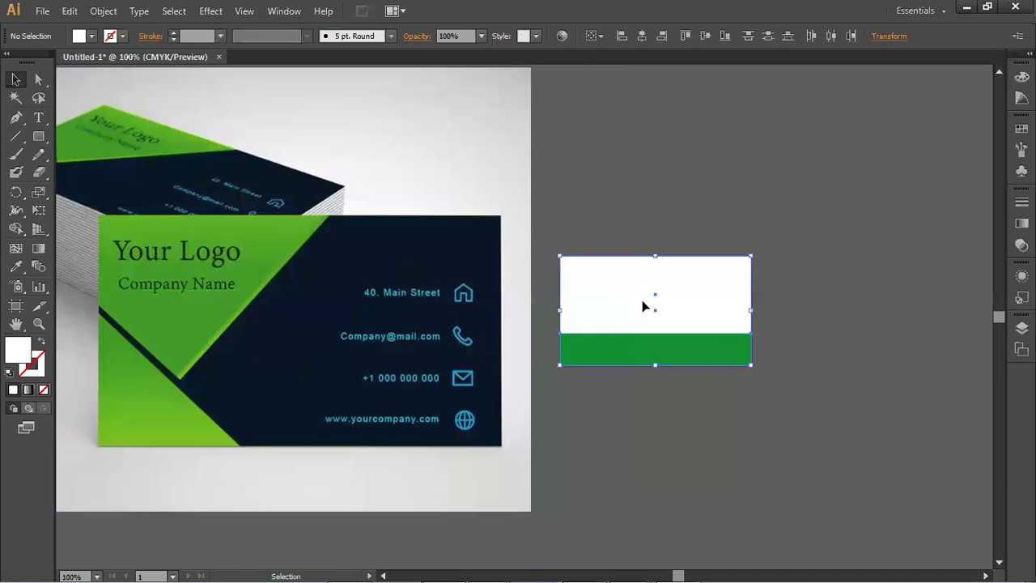
key("Delete")
left_click(469, 287)
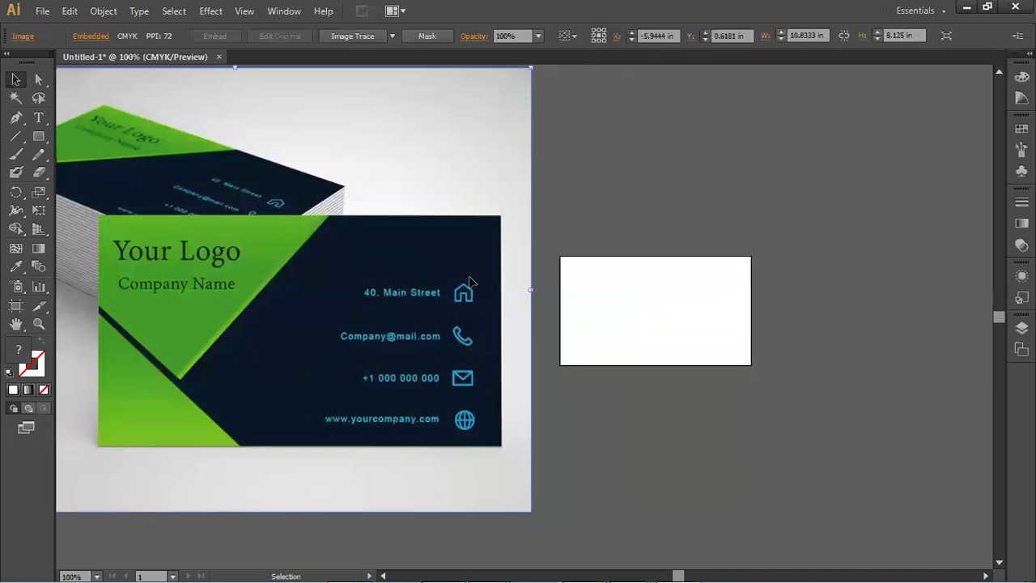
Scale the dark green card image down to about 4.69 by 3.52 in and place it beside the artboard.
scroll(471, 278, "down", 3)
left_click_drag(491, 208, 379, 292)
left_click_drag(361, 323, 461, 275)
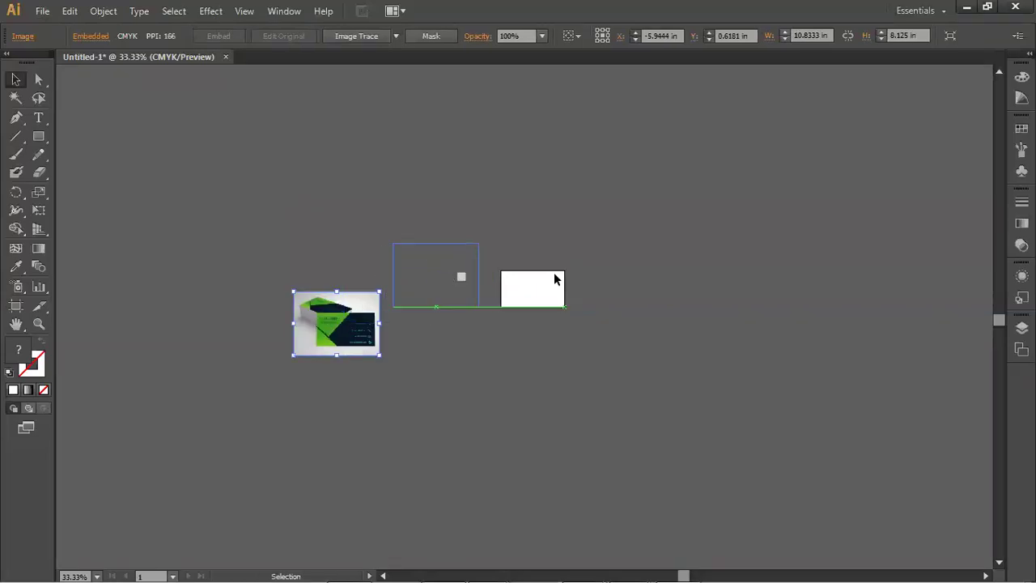
scroll(497, 271, "up", 2)
scroll(497, 271, "up", 2)
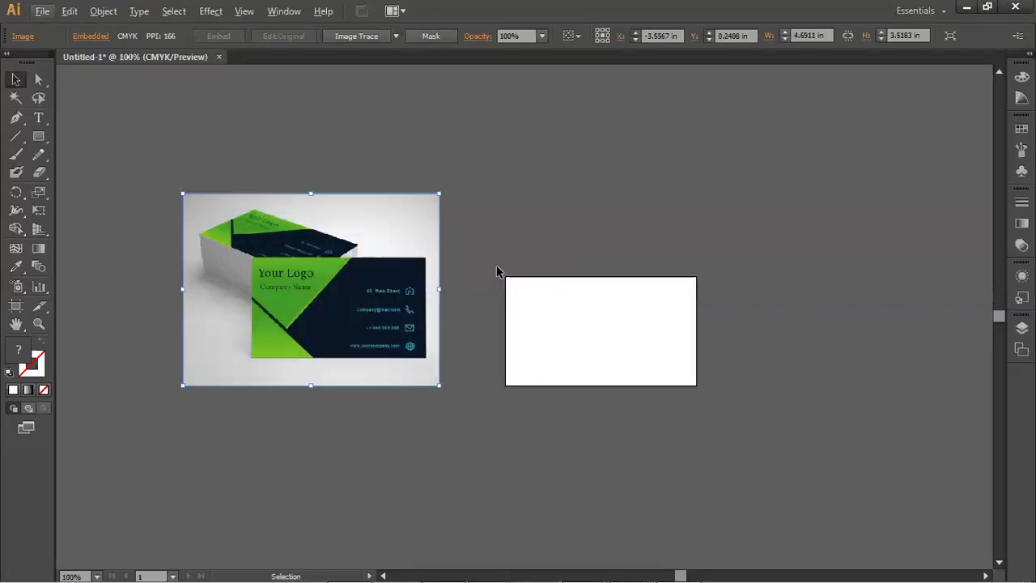
left_click_drag(531, 254, 609, 263)
left_click_drag(600, 355, 616, 323)
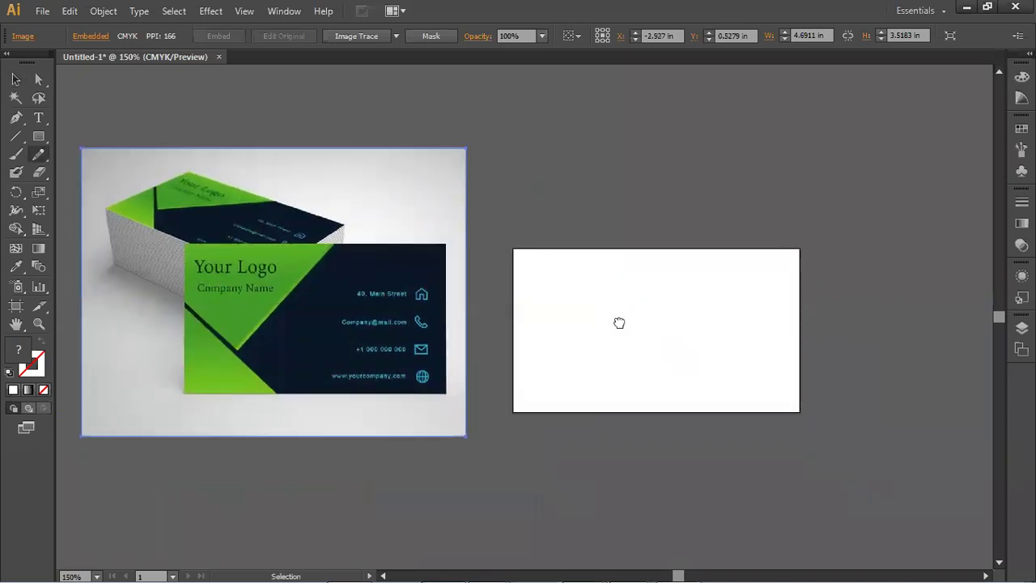
left_click(18, 79)
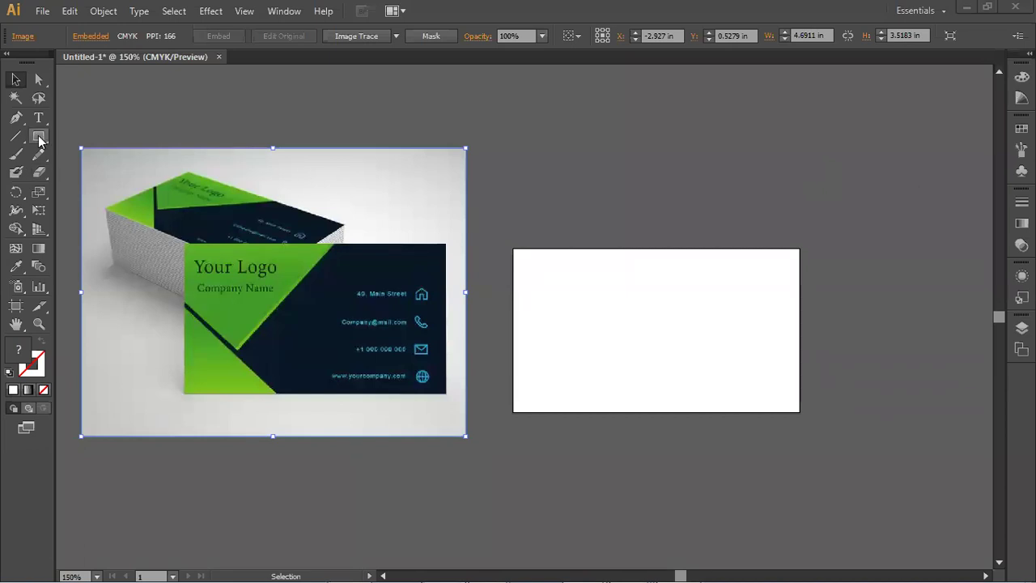
Draw a rectangle covering the whole artboard and fill it with dark navy 00003D.
left_click_drag(39, 137, 60, 135)
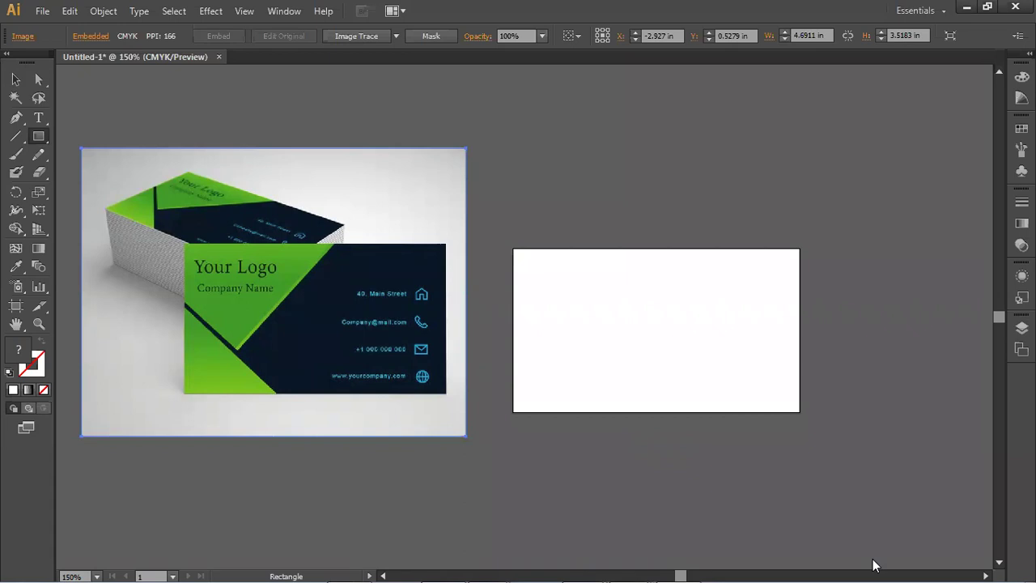
mouse_move(876, 565)
left_click_drag(513, 247, 799, 414)
double_click(17, 349)
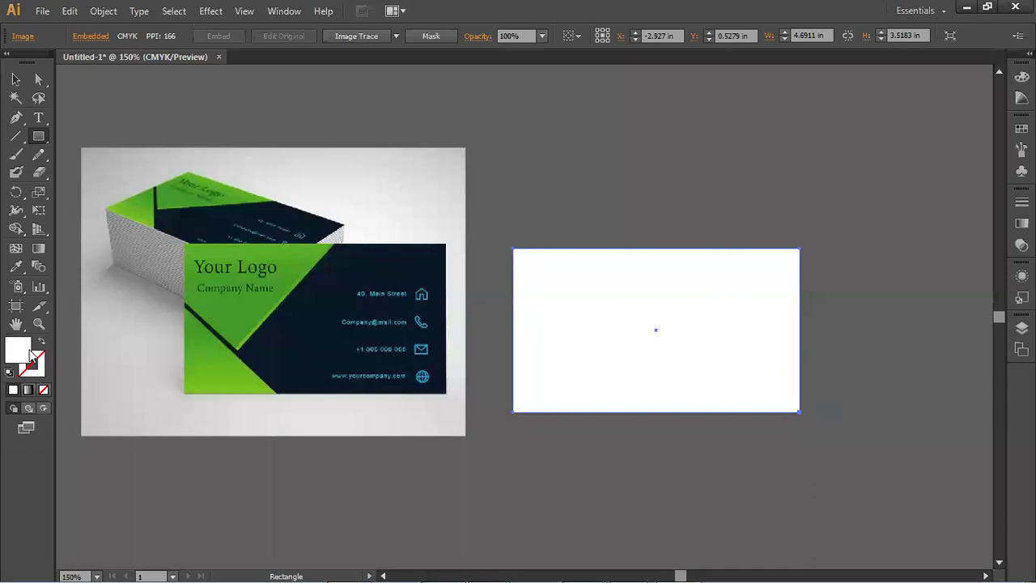
left_click_drag(498, 345, 516, 348)
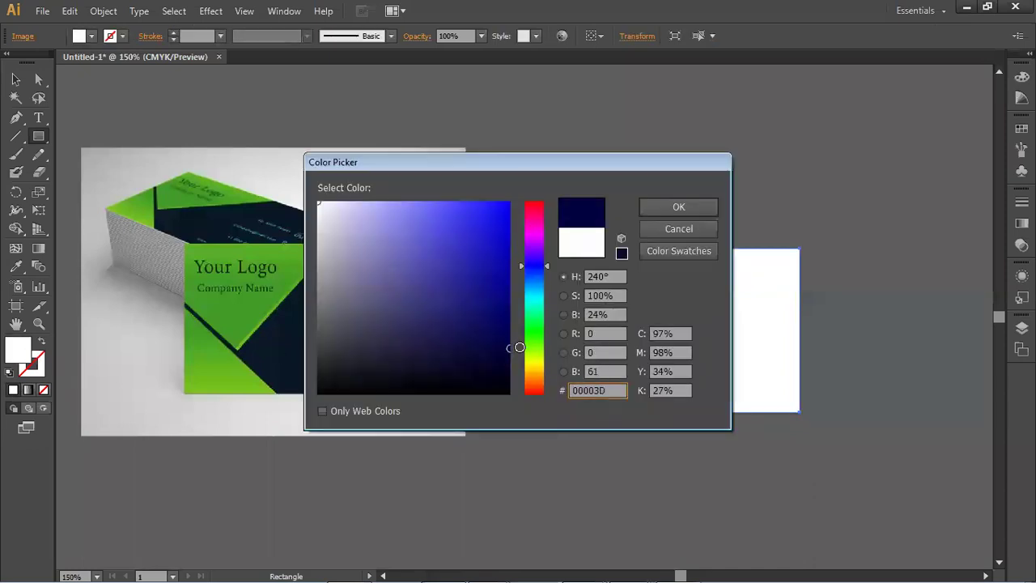
left_click(678, 206)
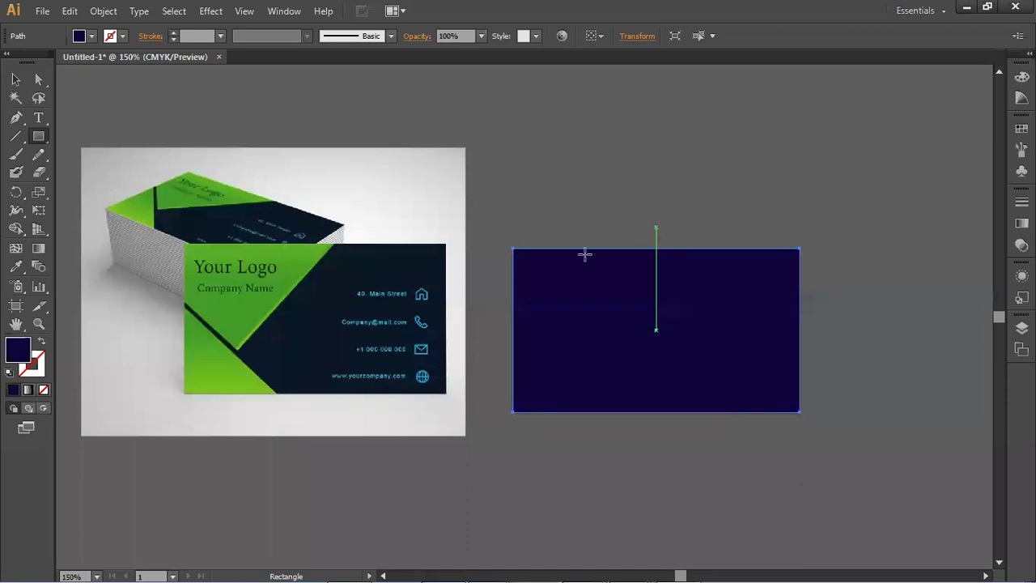
Change the card rectangle's fill to near-black 161200 and deselect it.
double_click(20, 354)
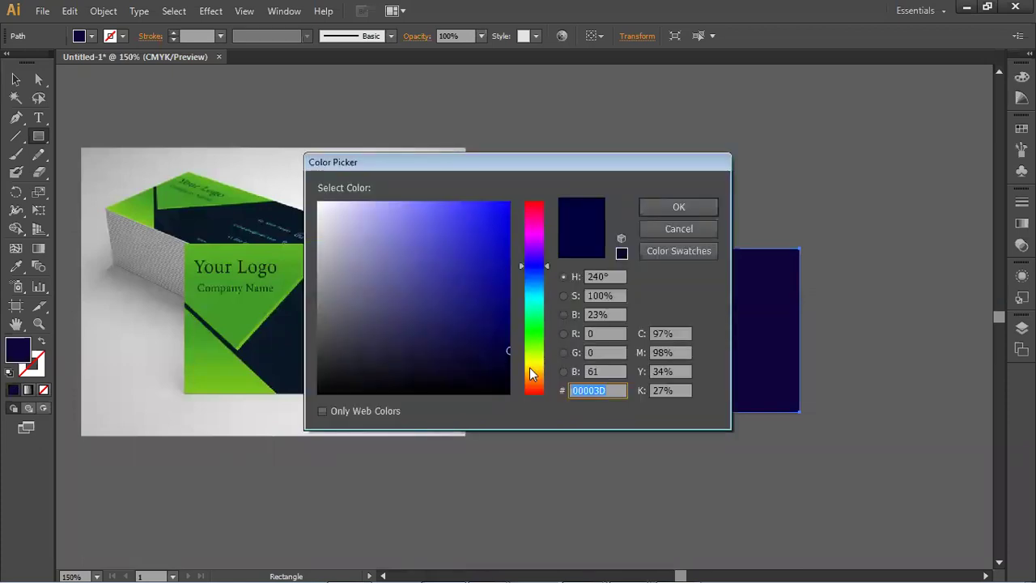
left_click(530, 370)
left_click_drag(502, 361, 507, 378)
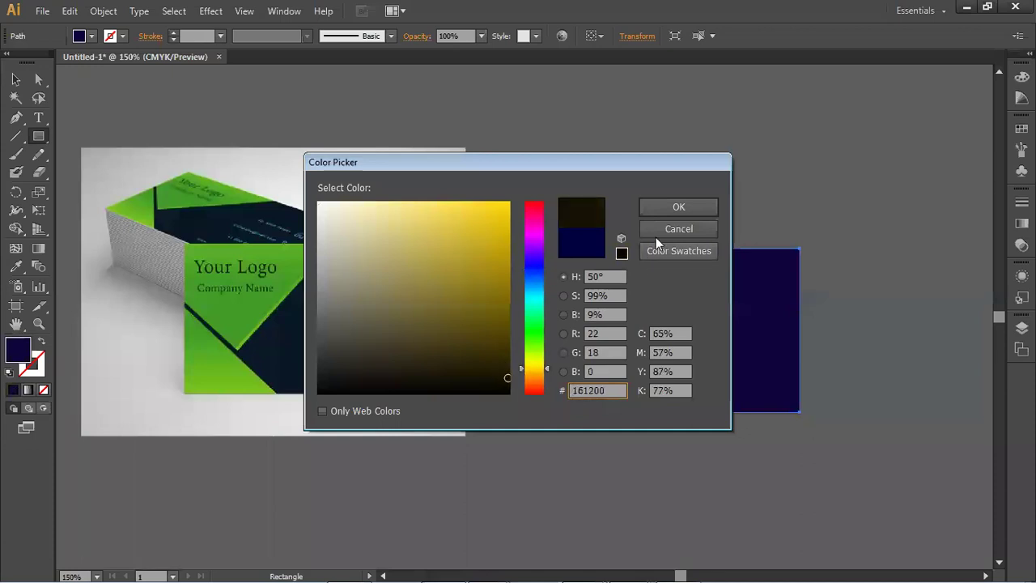
left_click(670, 209)
key("v")
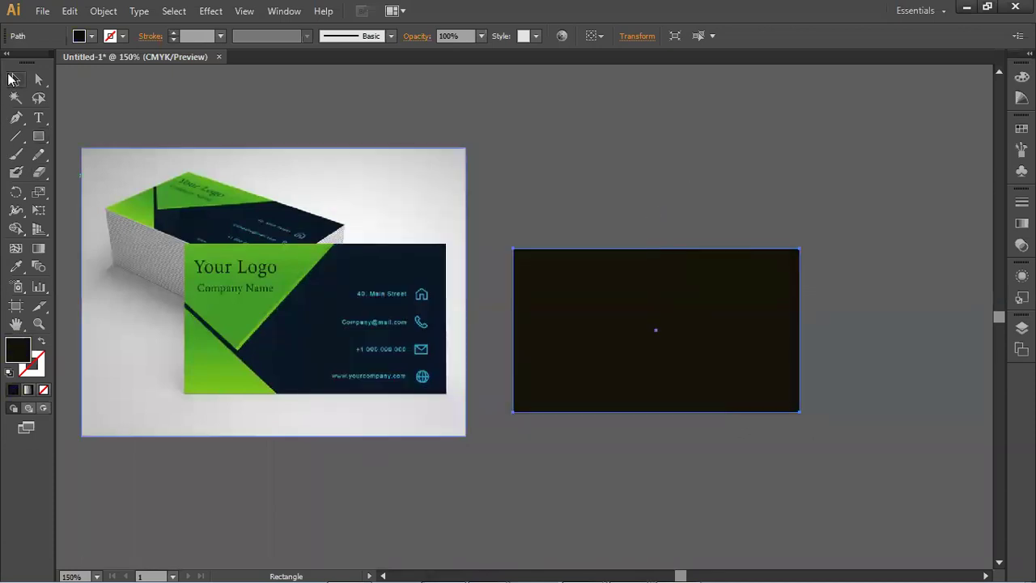
left_click(634, 189)
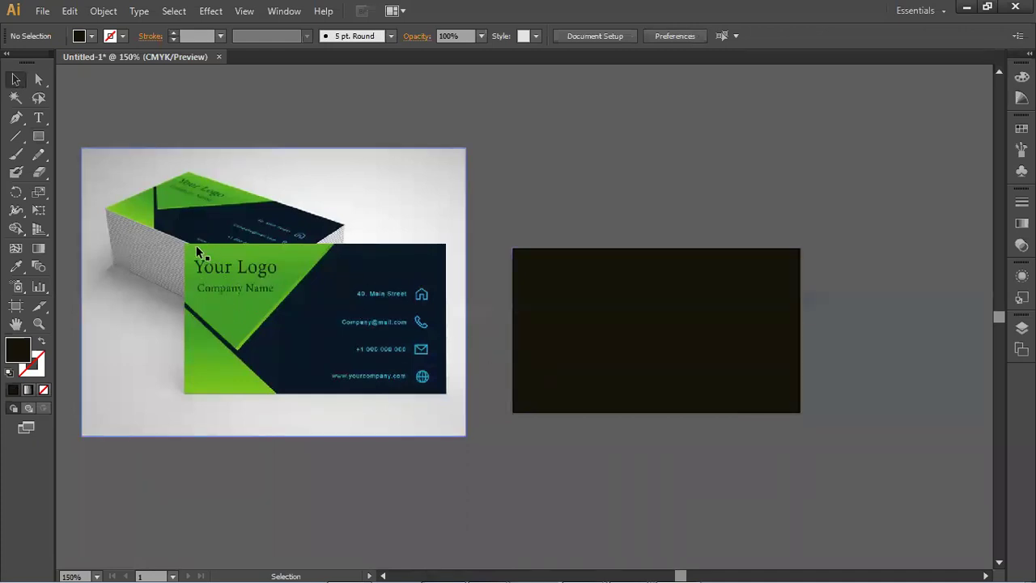
Draw a small rectangle above the artboard and fill it with green 21C100.
left_click(42, 140)
left_click_drag(43, 144, 78, 130)
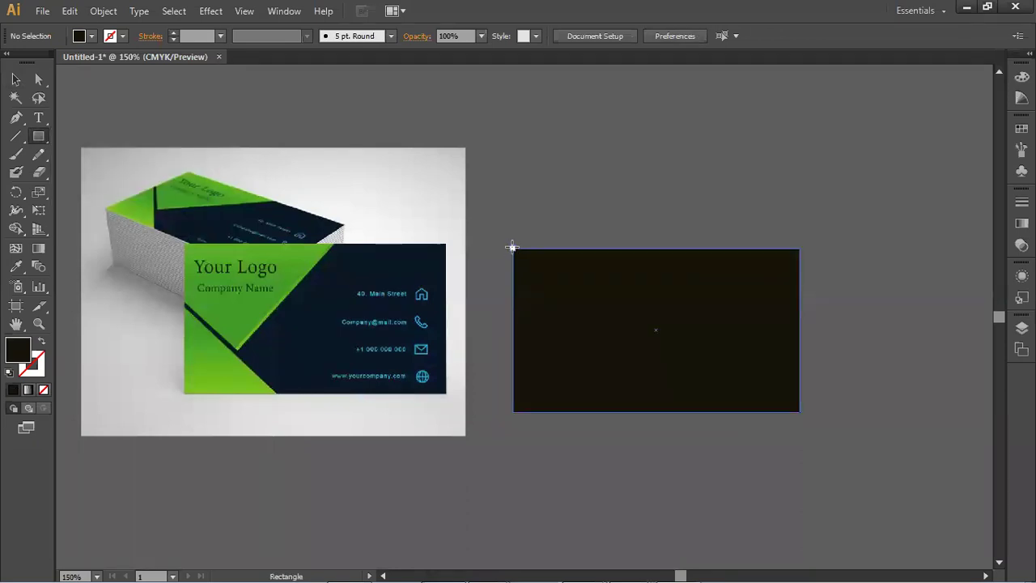
left_click_drag(497, 140, 570, 203)
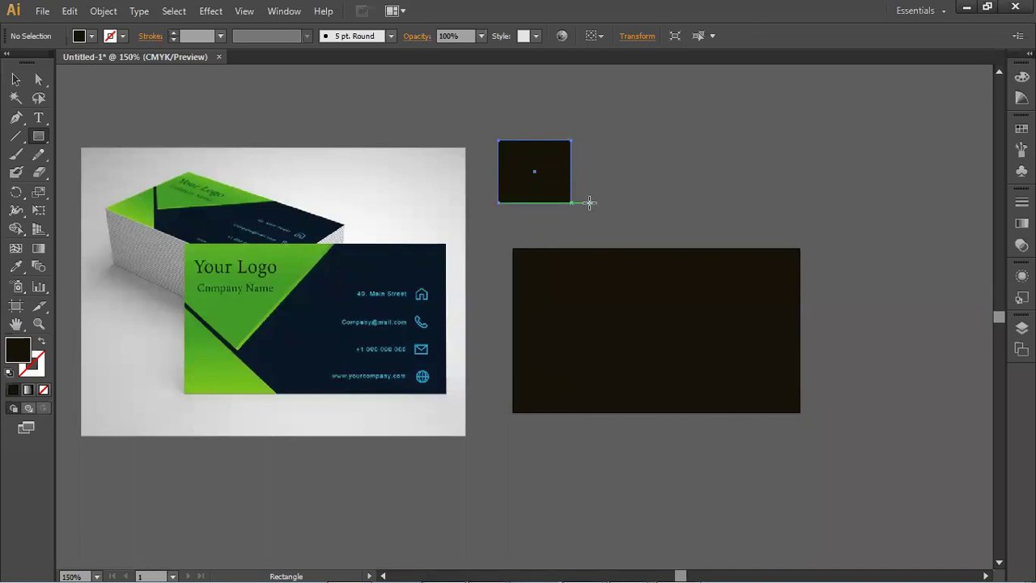
double_click(18, 349)
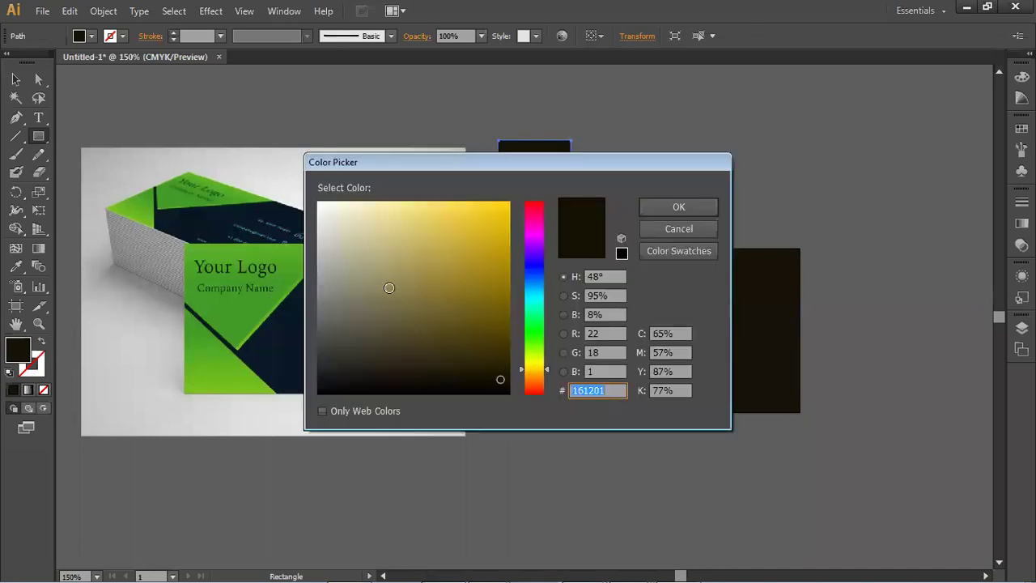
left_click(534, 335)
left_click_drag(503, 294, 531, 248)
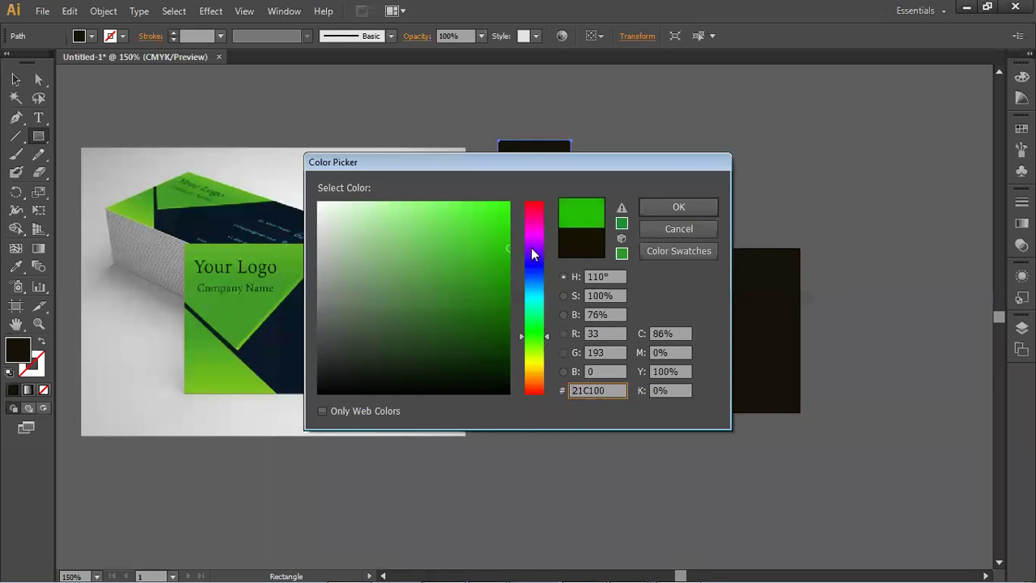
left_click(659, 208)
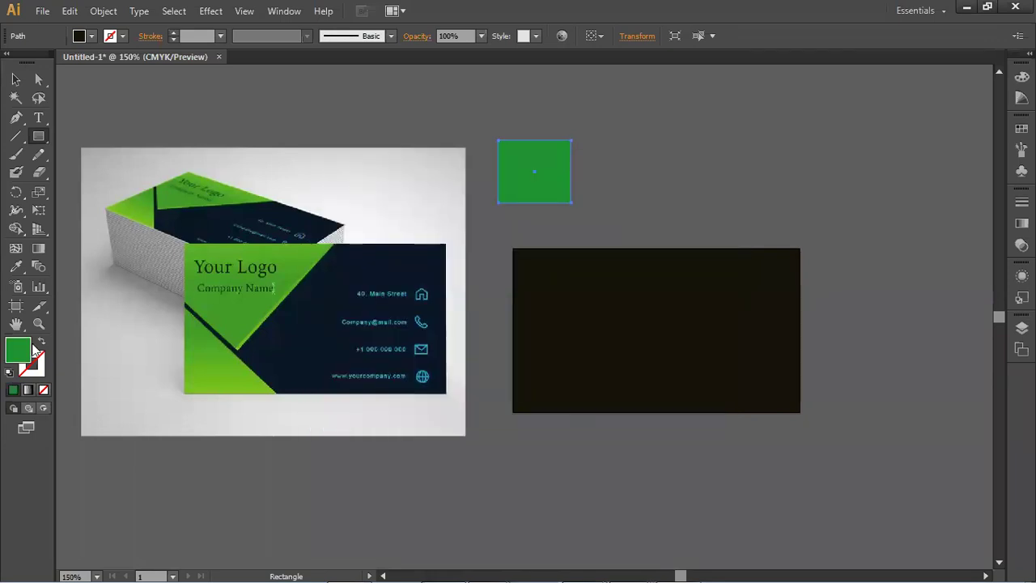
Change the small rectangle's fill to a brighter green and move it into the card's top-left corner.
double_click(18, 354)
left_click_drag(445, 234, 514, 203)
left_click(648, 209)
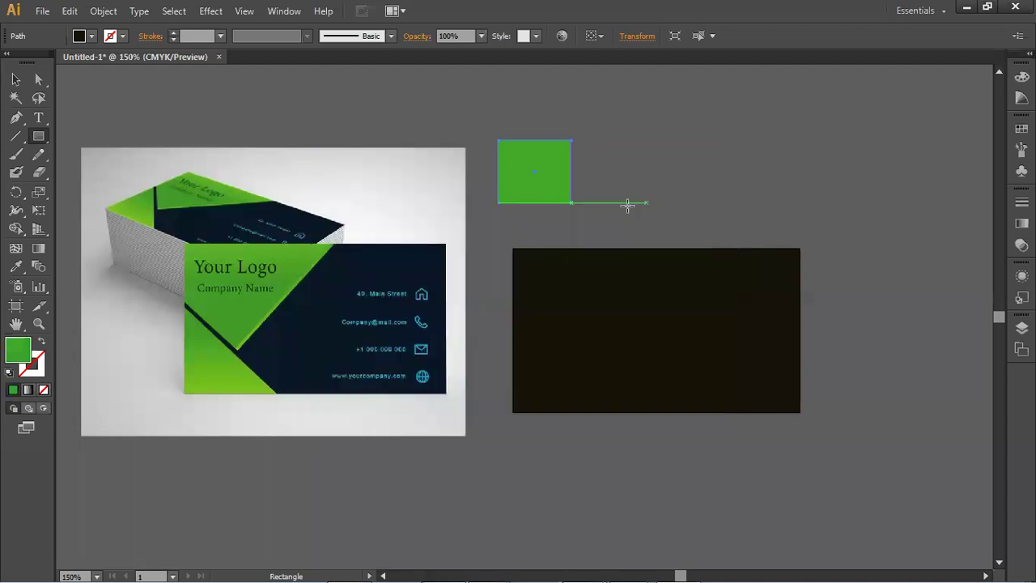
left_click(15, 79)
left_click(270, 75)
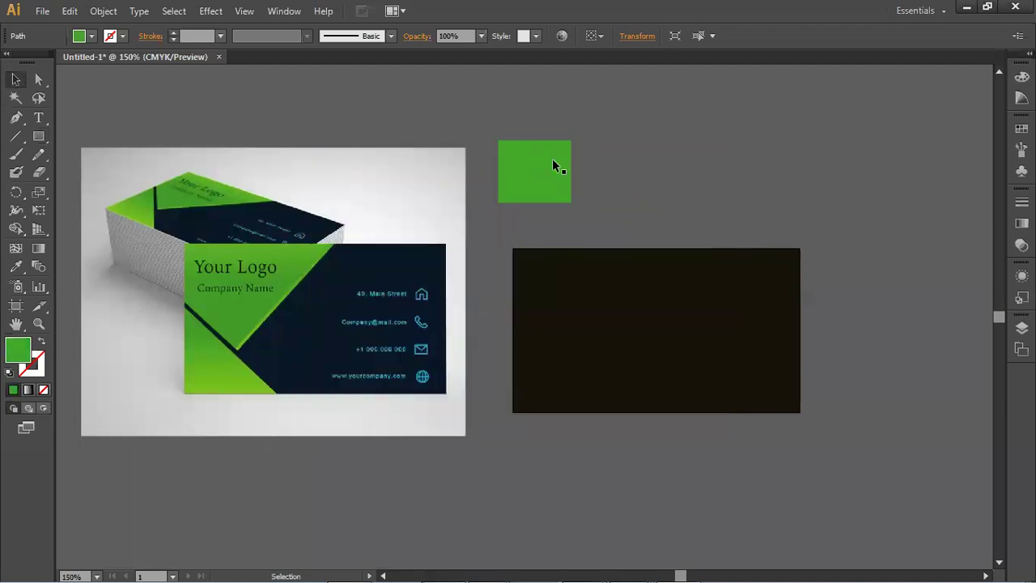
left_click(552, 170)
left_click_drag(544, 178, 553, 278)
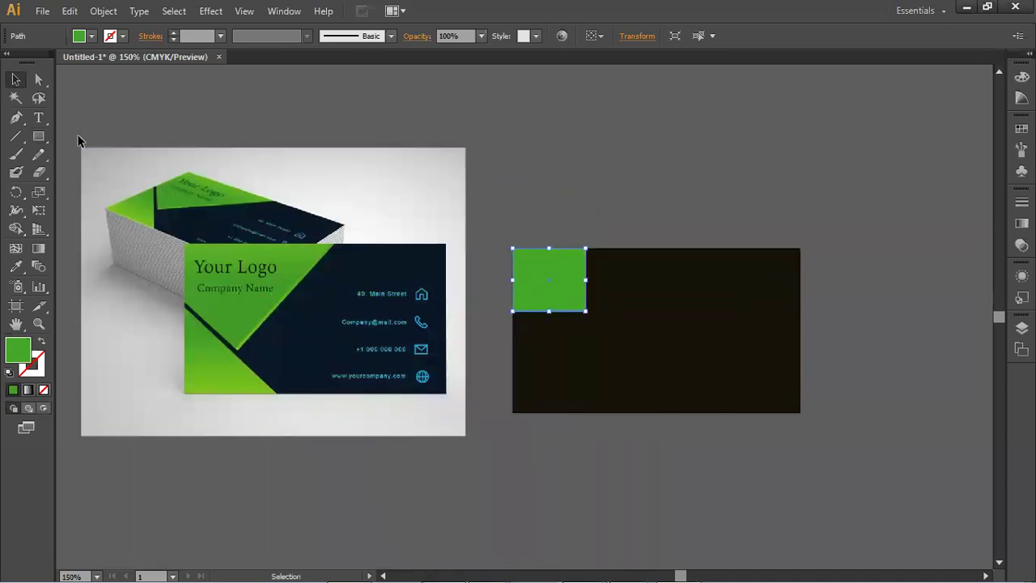
Reshape the green rectangle by moving its upper-right anchor along the card's top edge to about X 1.89 in and its lower-right anchor downward.
left_click(37, 76)
left_click(391, 132)
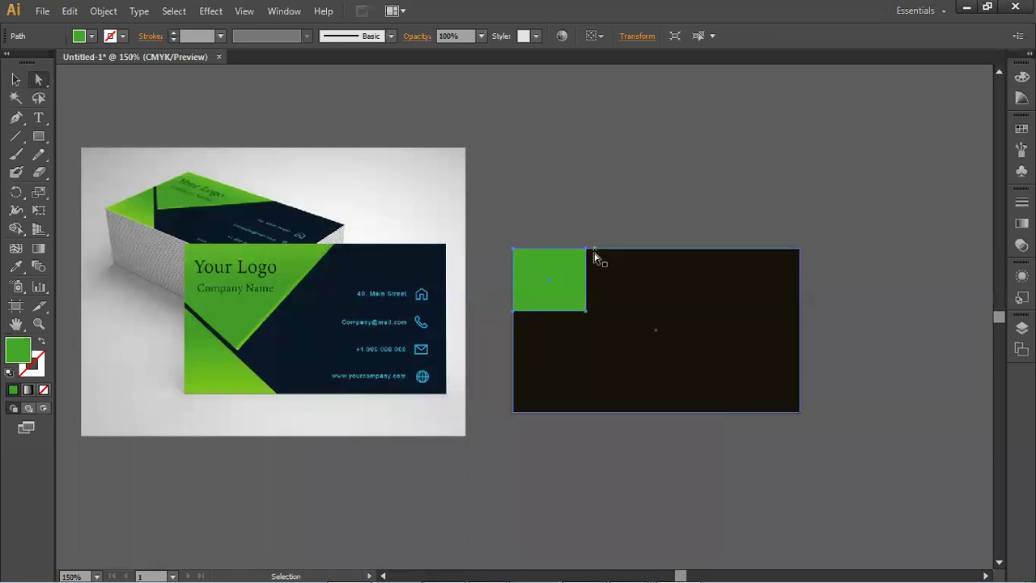
left_click_drag(586, 251, 669, 252)
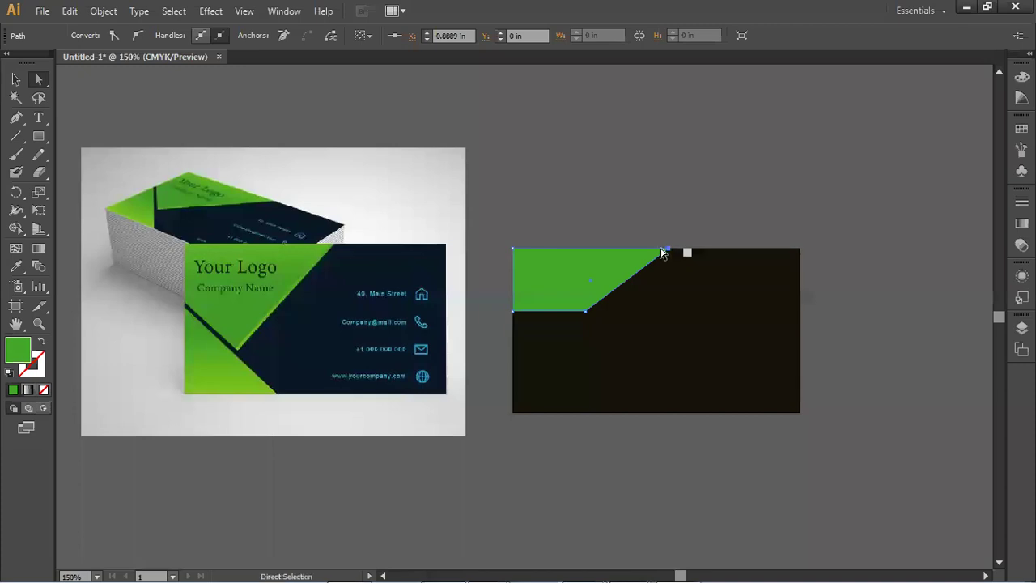
left_click(586, 312)
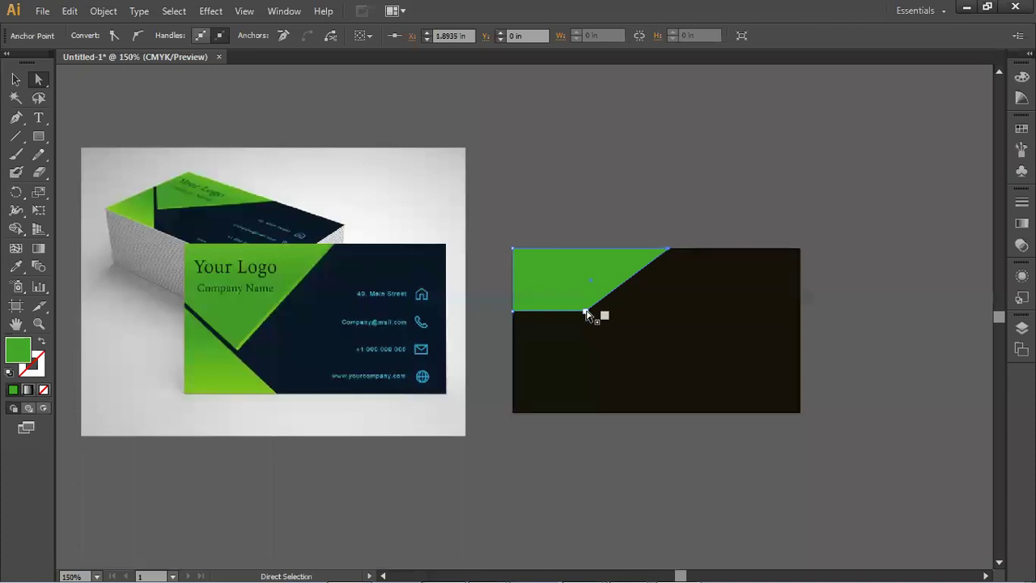
left_click_drag(587, 314, 585, 354)
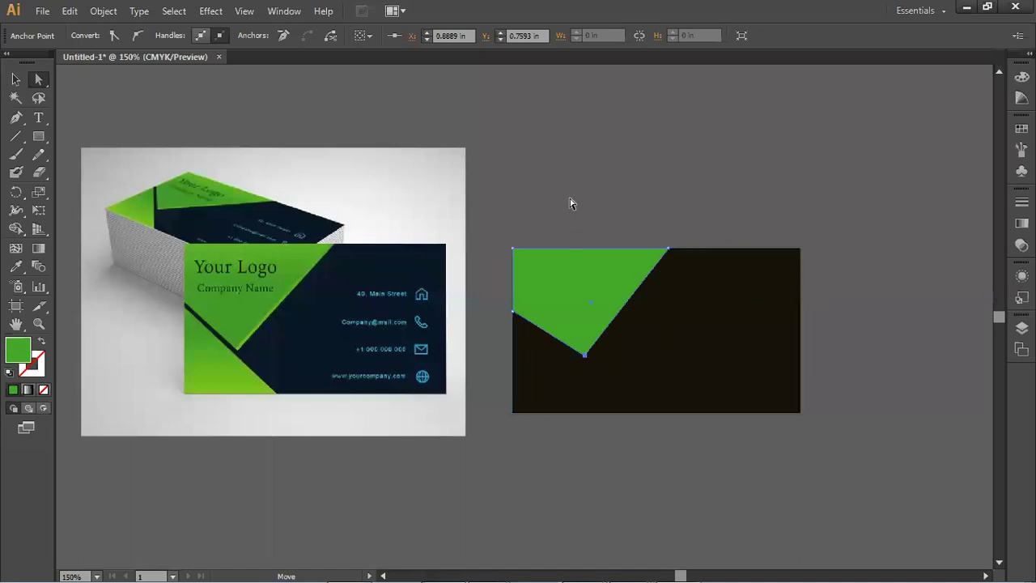
left_click(570, 203)
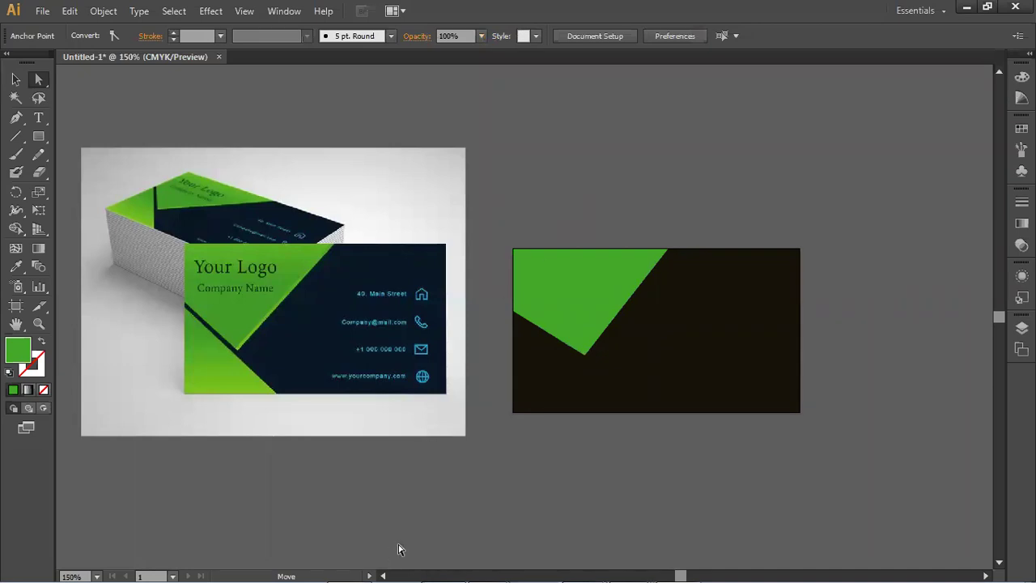
left_click(802, 280)
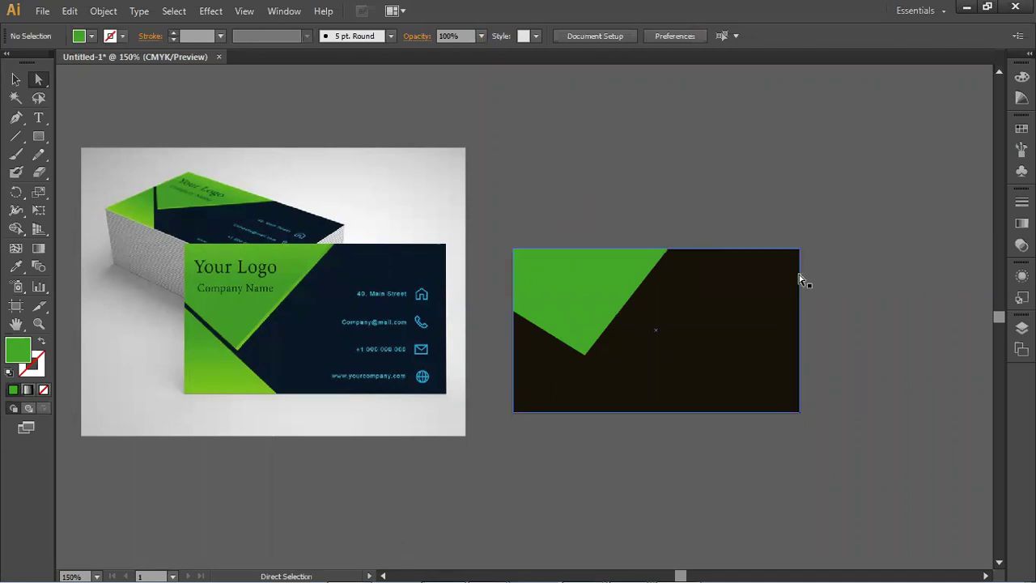
Switch to Firefox, copy the Dark Green Business Visiting Card image again and return to Illustrator.
key("super+d")
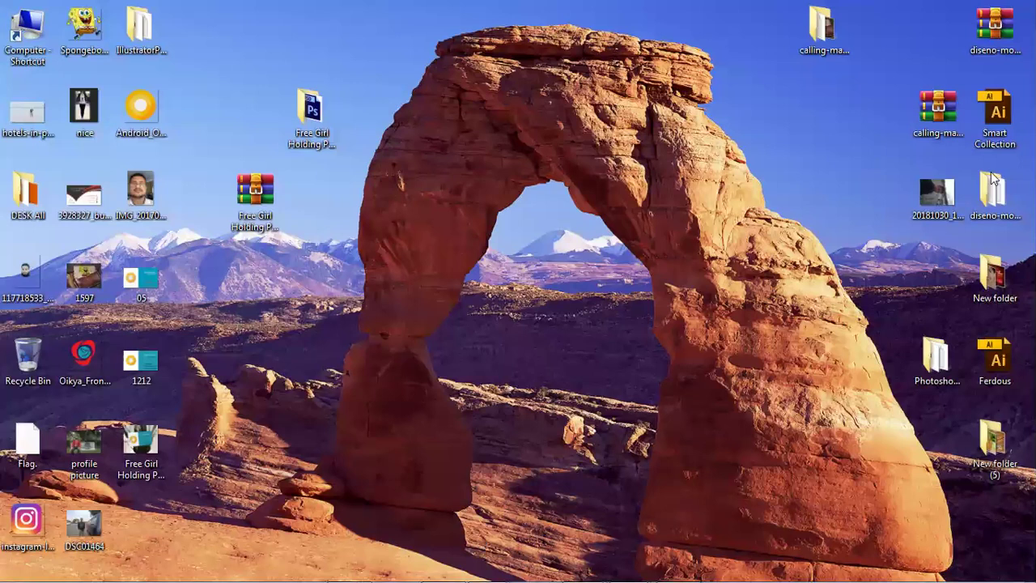
mouse_move(558, 558)
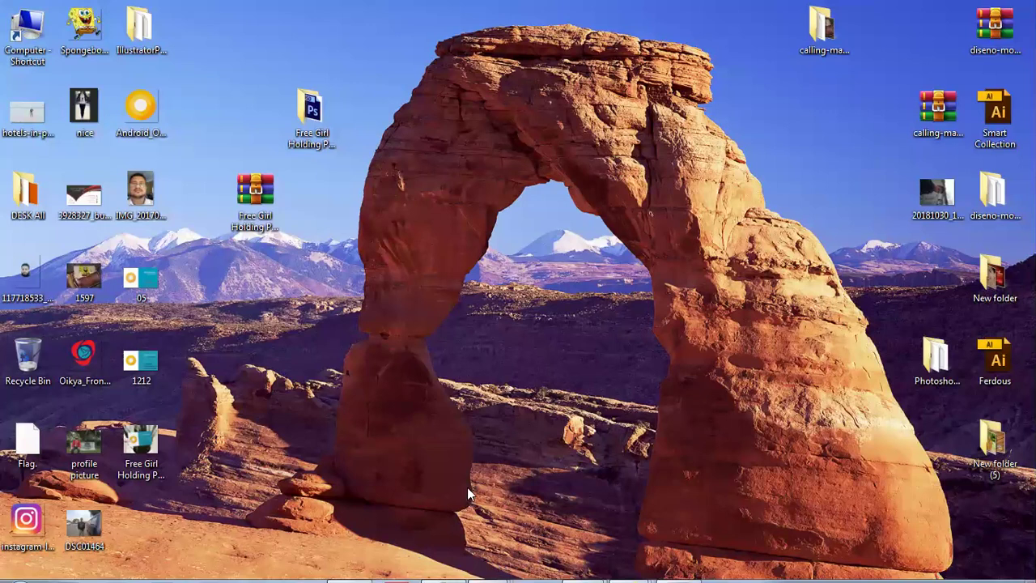
right_click(740, 205)
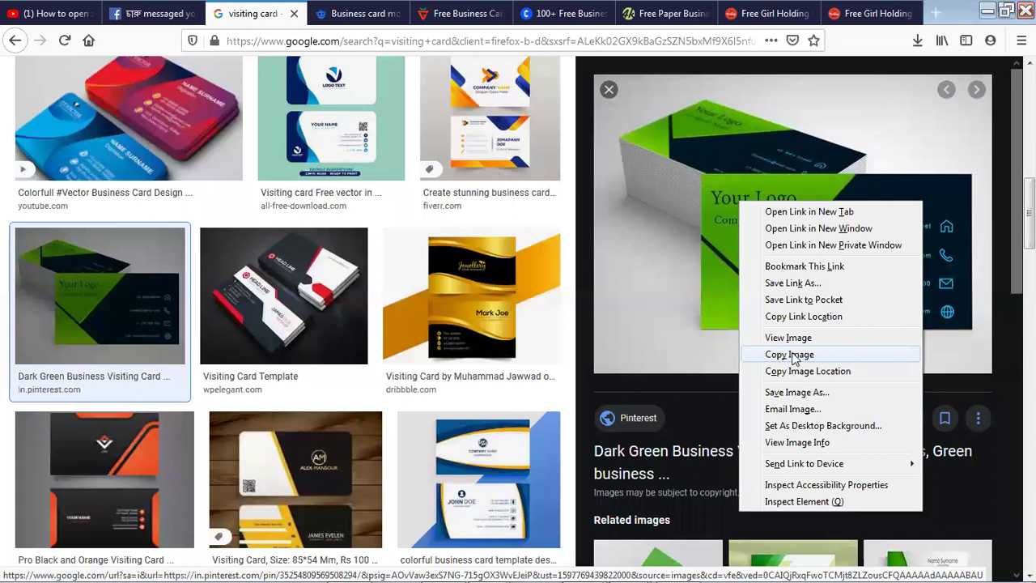
left_click(791, 356)
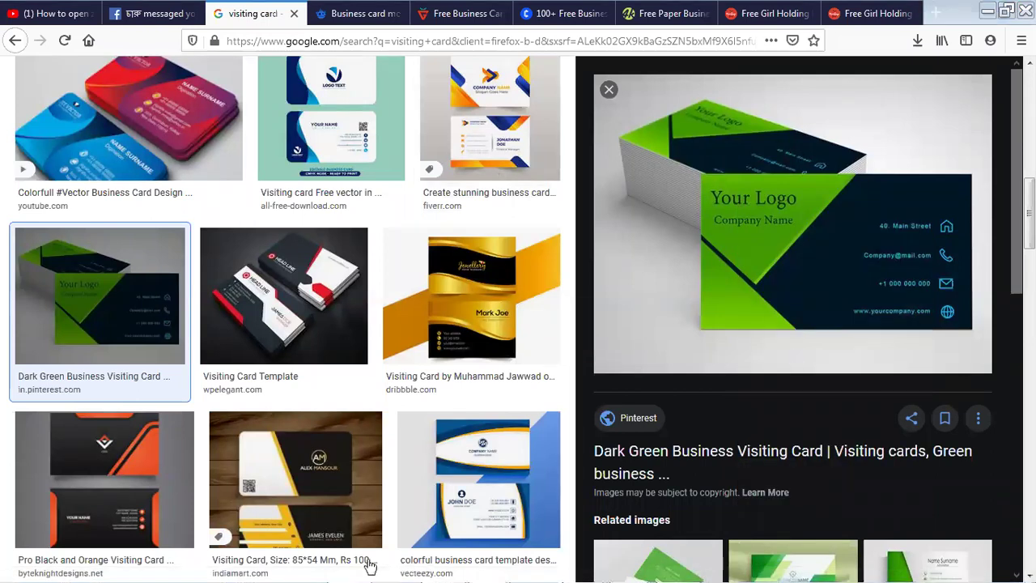
left_click(986, 10)
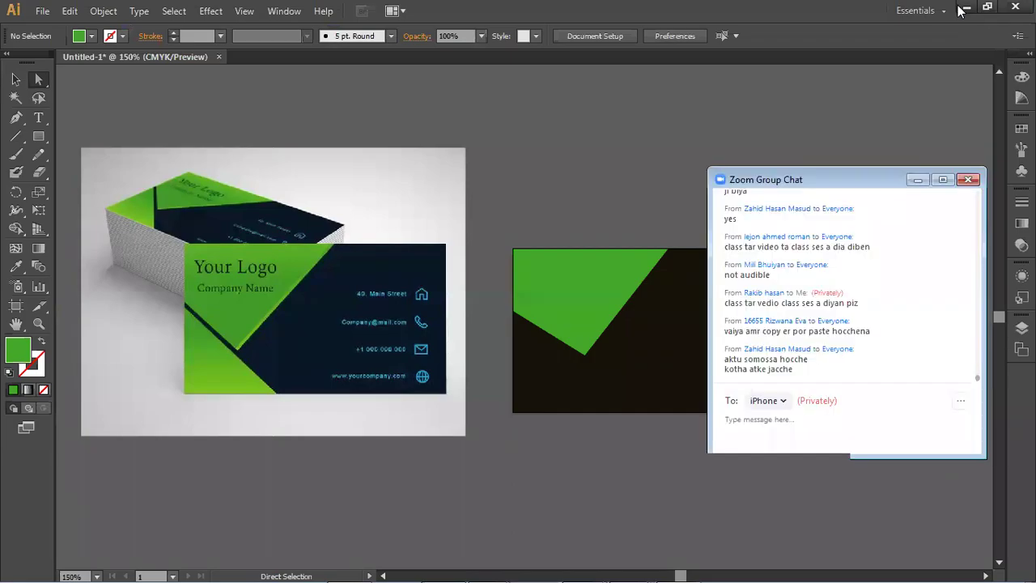
Return to the Illustrator document and delete the green shape from the card.
left_click(966, 8)
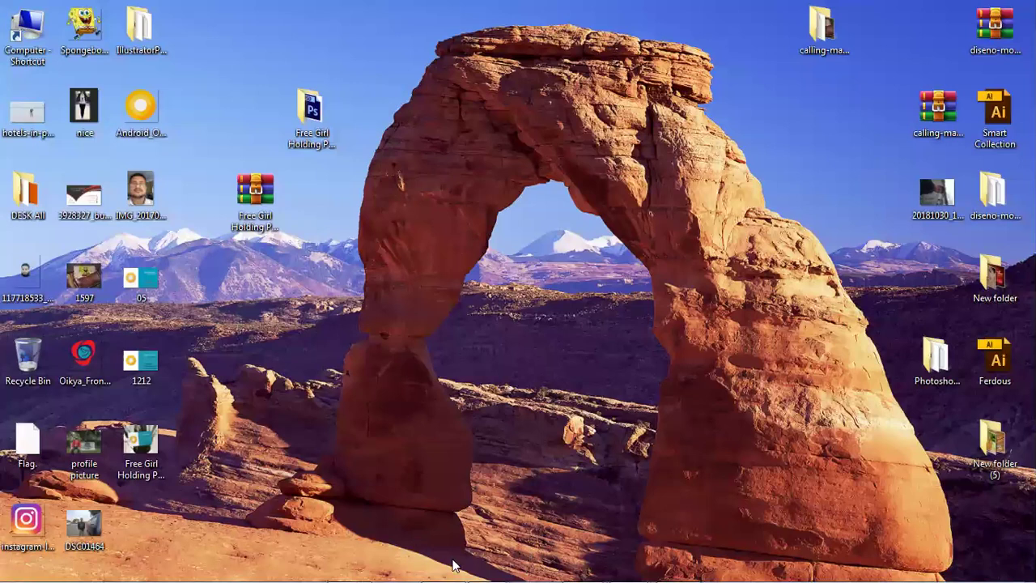
mouse_move(427, 566)
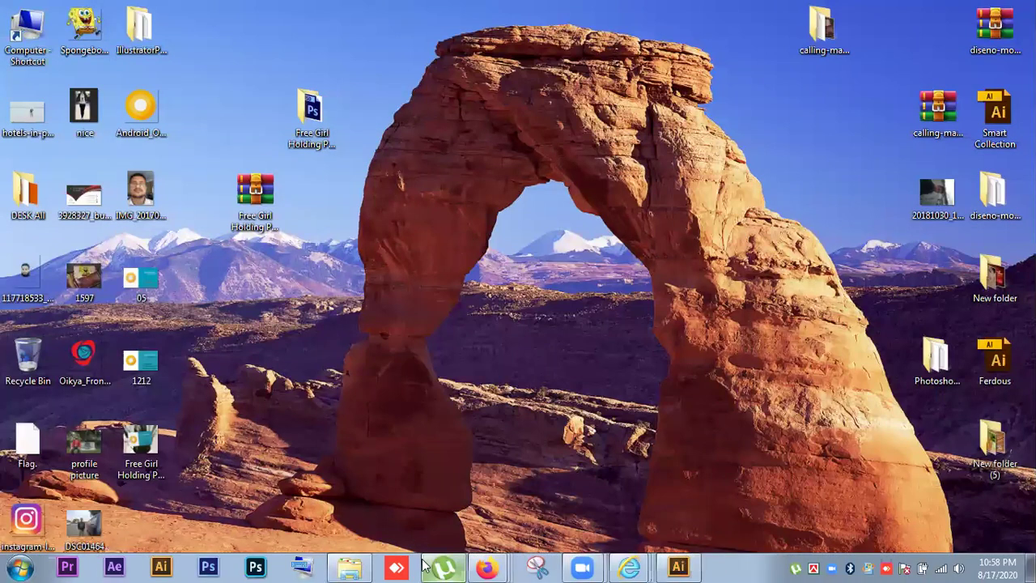
left_click(678, 567)
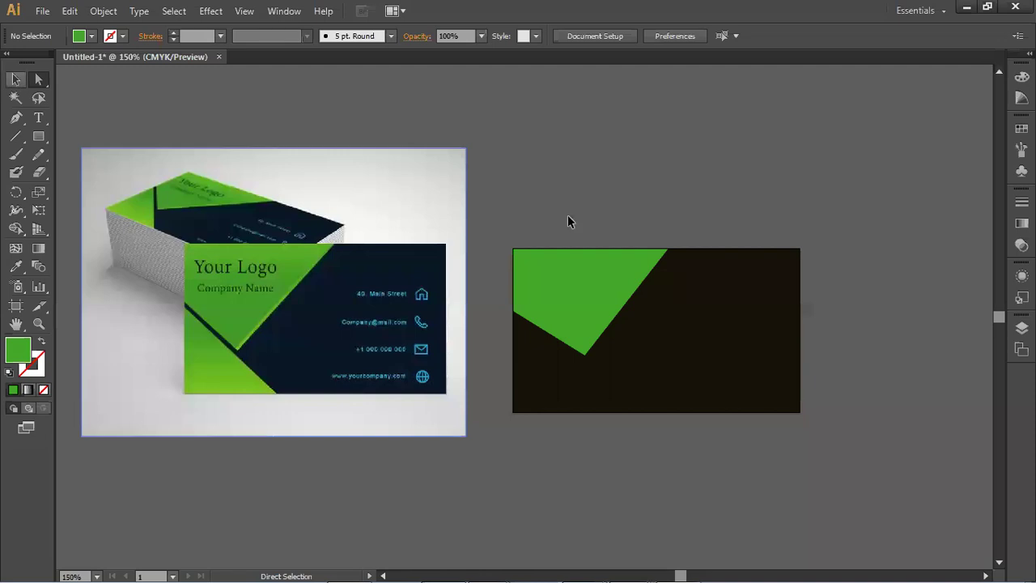
key("Delete")
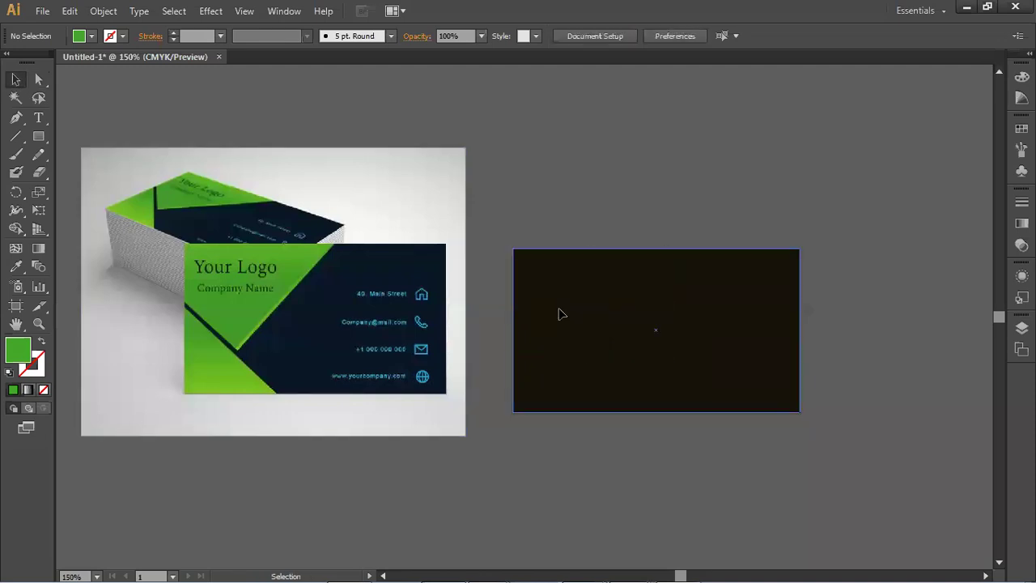
Draw a small rectangle above the dark card and fill it with yellow-orange.
left_click(717, 330)
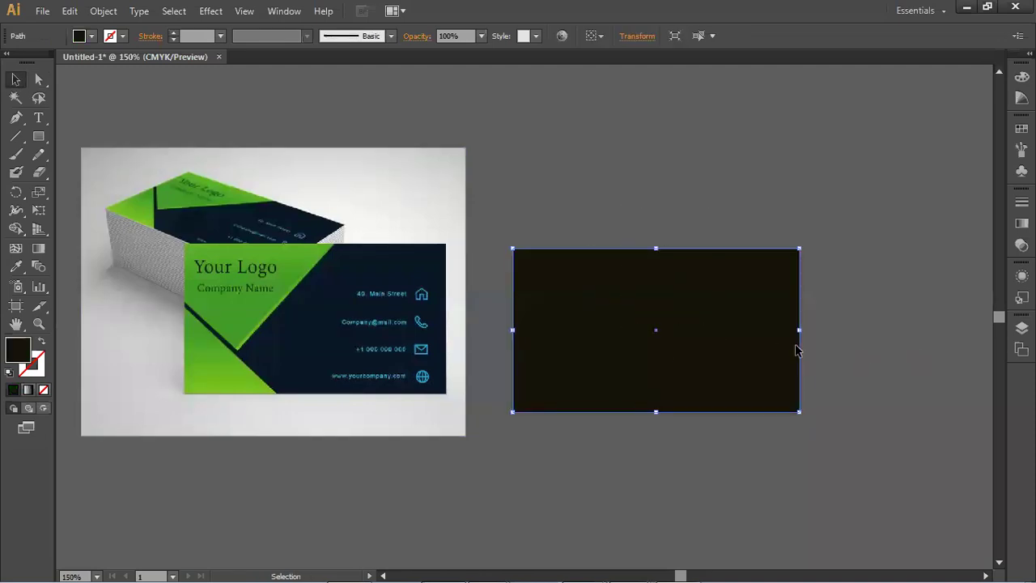
key("ctrl+shift+a")
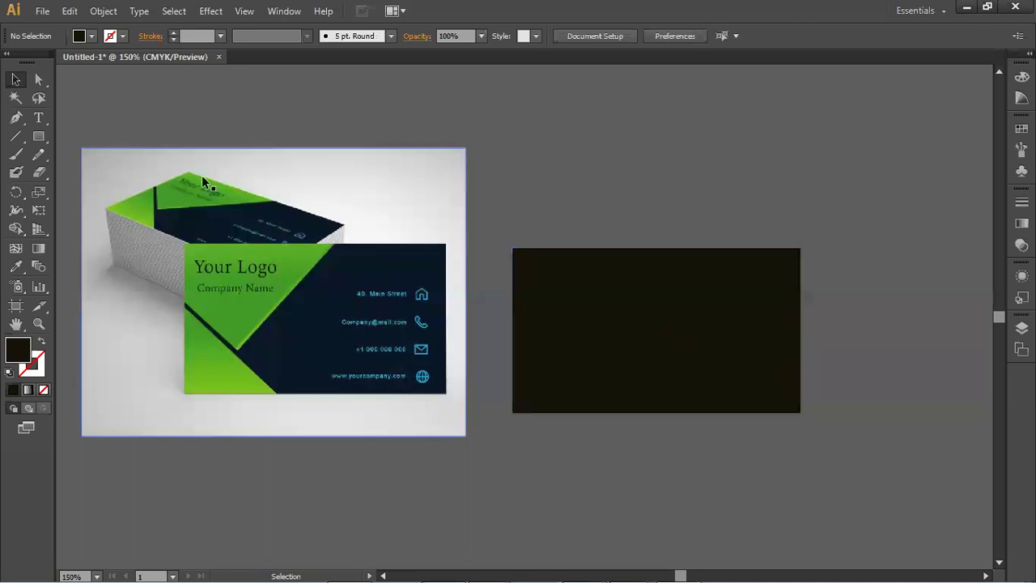
left_click(45, 134)
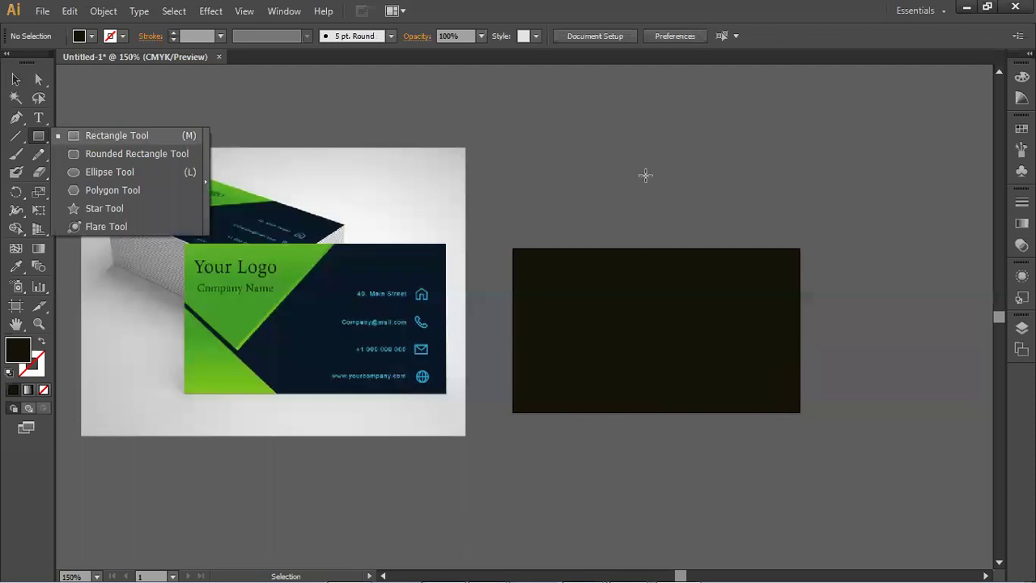
left_click_drag(638, 187, 564, 103)
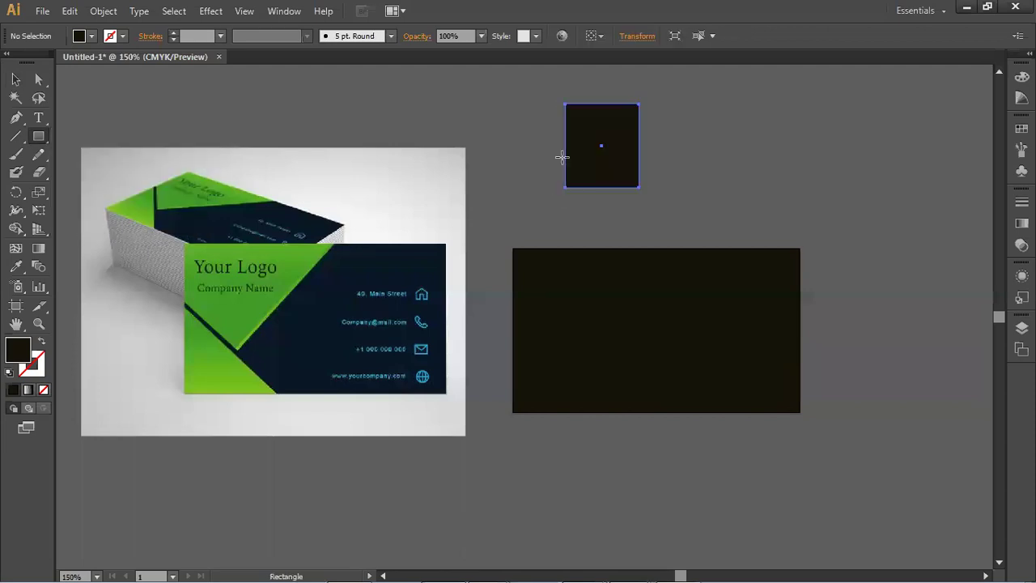
double_click(25, 350)
left_click_drag(418, 282, 524, 201)
left_click(663, 207)
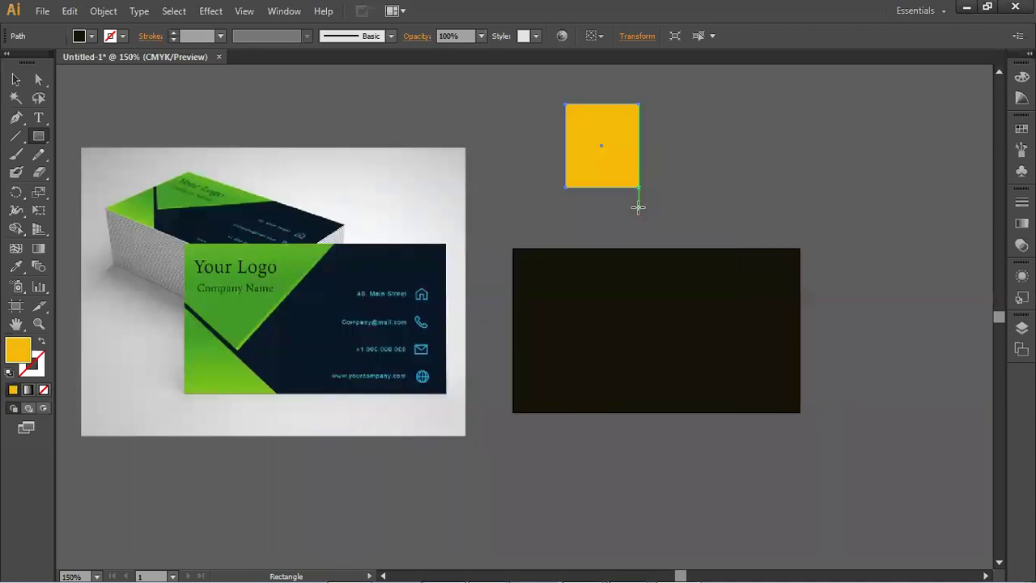
Move the yellow rectangle into the card's top-left corner.
left_click(16, 80)
left_click(518, 136)
left_click_drag(589, 145, 510, 194)
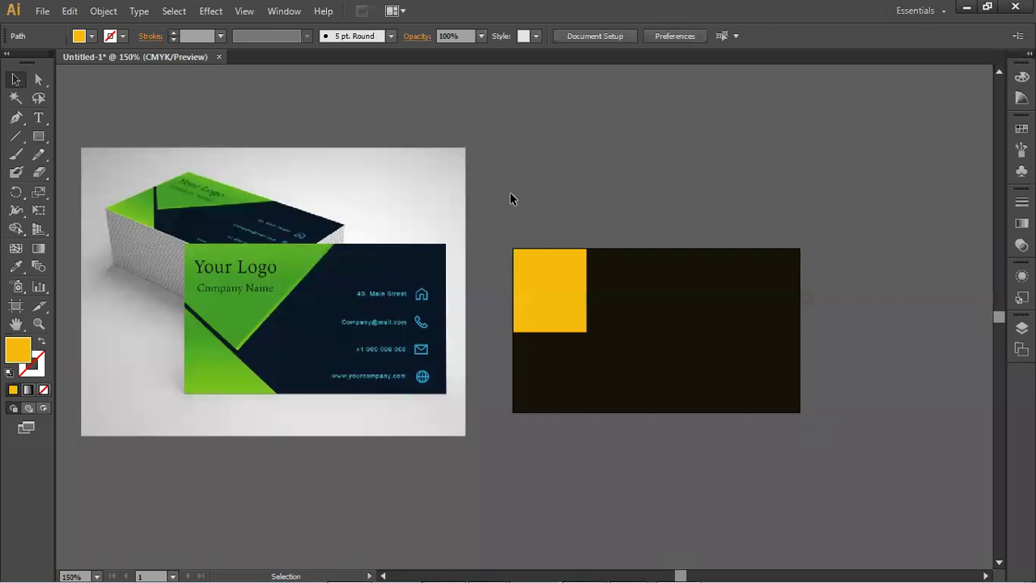
left_click(510, 198)
Reshape the yellow rectangle by extending its upper-right anchor along the card's top edge and adjusting its two lower anchors into a slanted bottom edge.
left_click(40, 79)
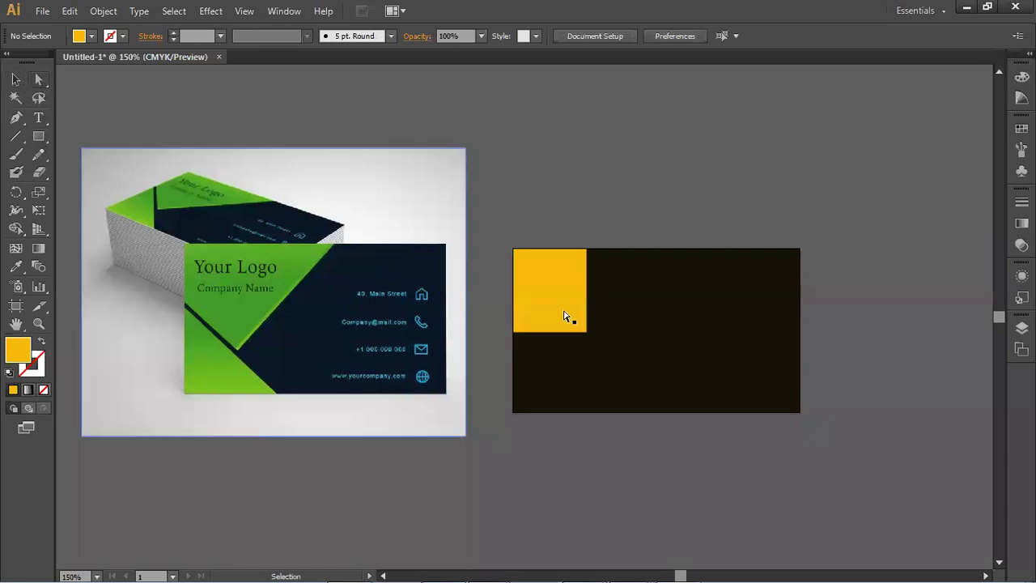
left_click(586, 250)
left_click_drag(588, 253, 652, 250)
left_click_drag(587, 332, 584, 364)
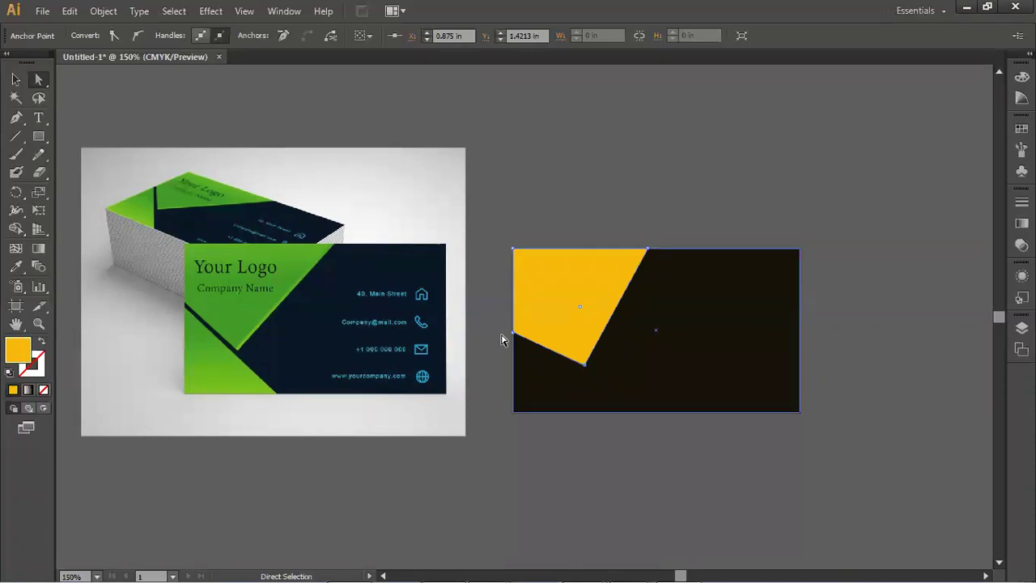
left_click_drag(513, 332, 514, 312)
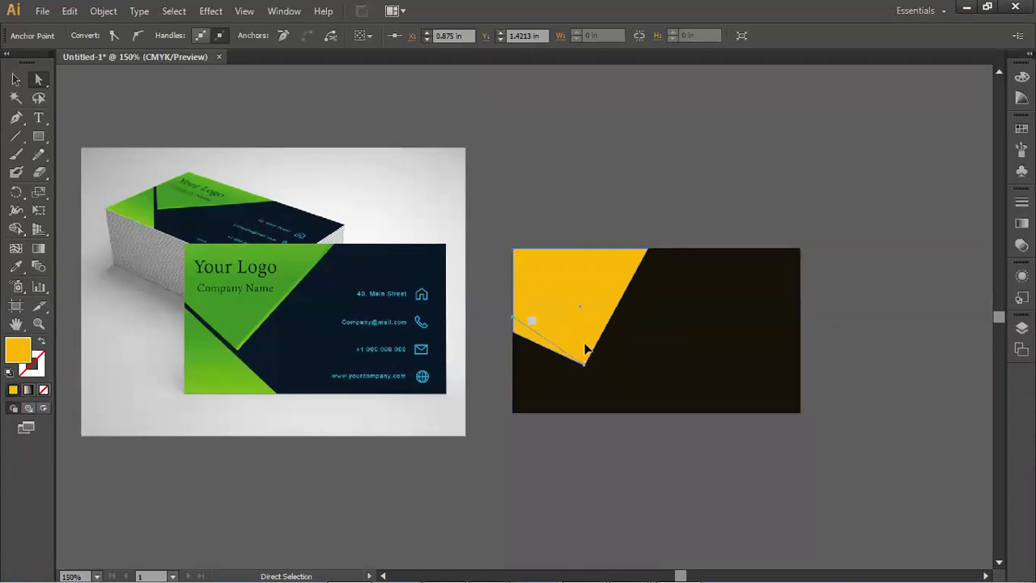
left_click_drag(585, 333, 584, 333)
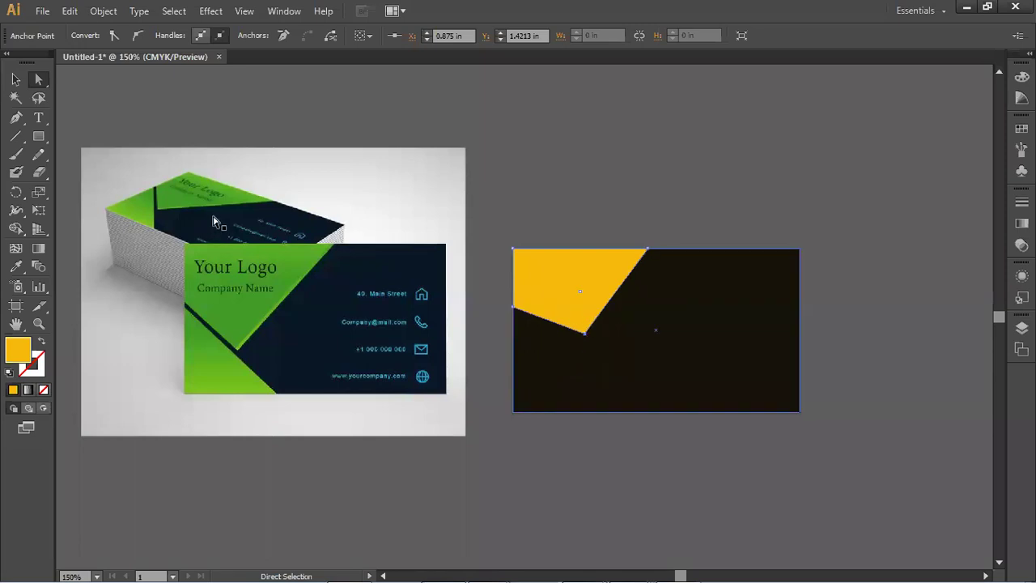
Delete the reshaped yellow shape from the card.
left_click(16, 78)
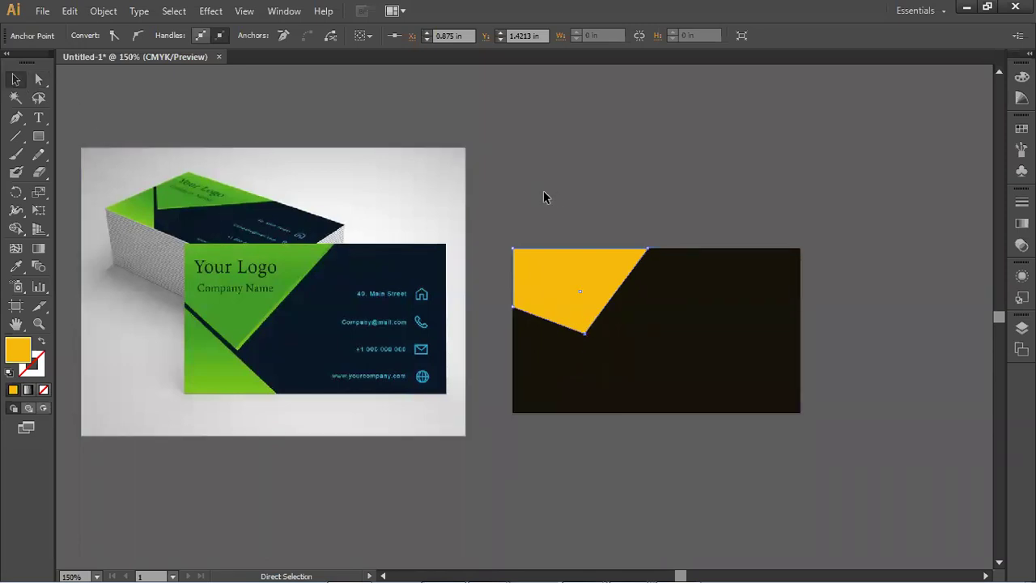
left_click_drag(610, 249, 608, 166)
key("Delete")
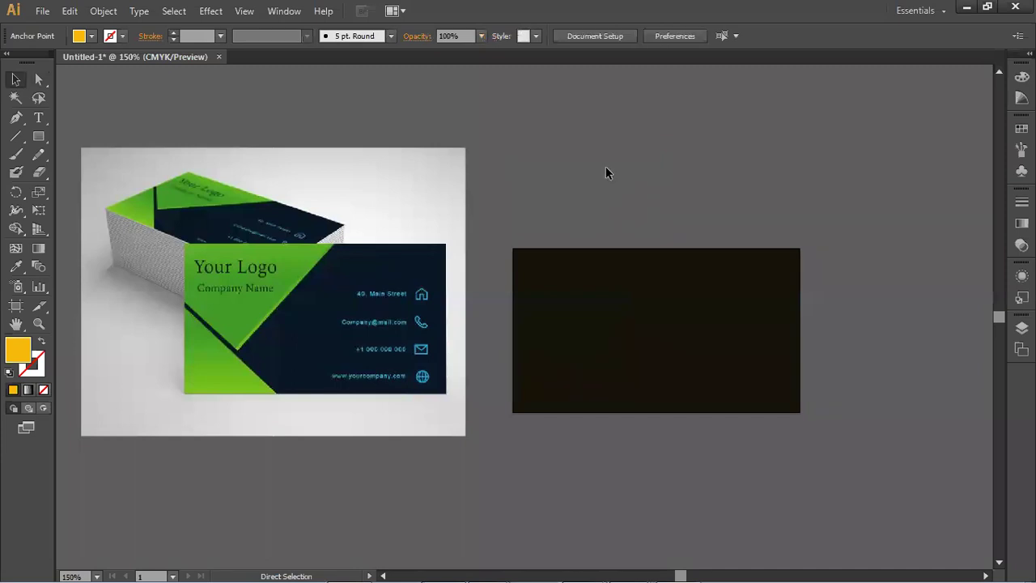
Duplicate the dark card twice to its right, making a row of three cards.
key("ctrl+minus")
left_click_drag(516, 297, 286, 166)
left_click_drag(430, 169, 678, 164)
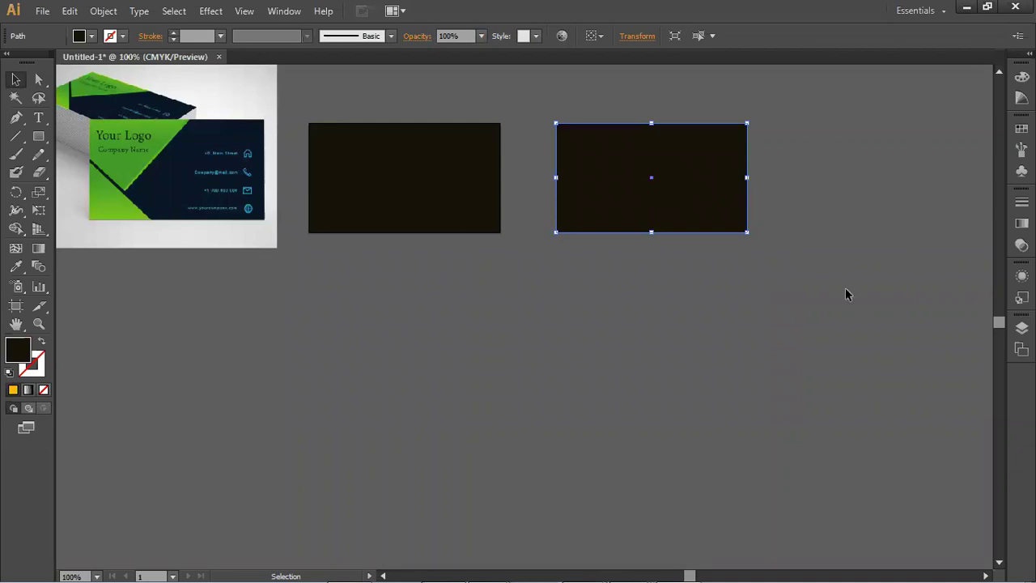
key("ctrl+d")
left_click(510, 543)
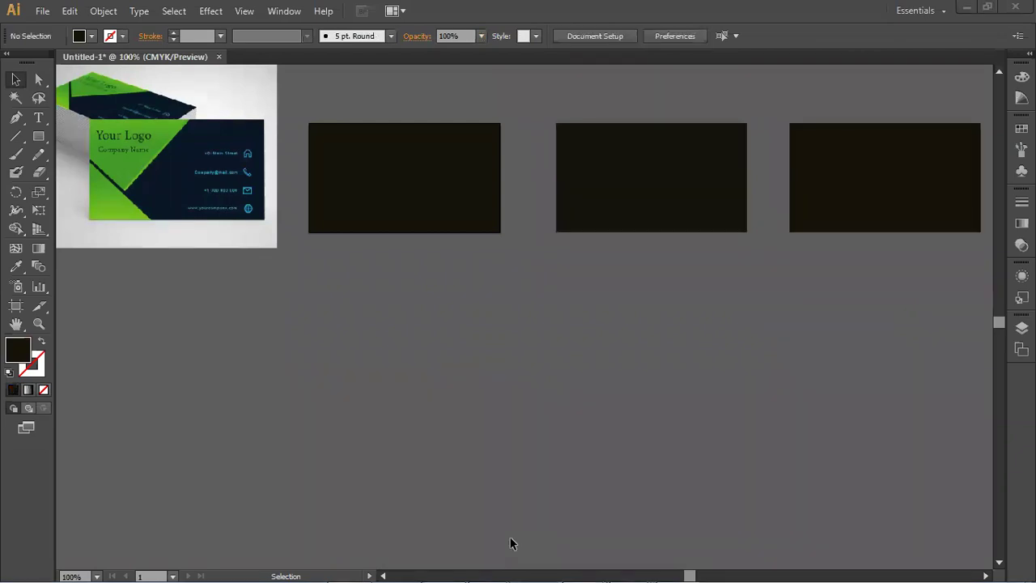
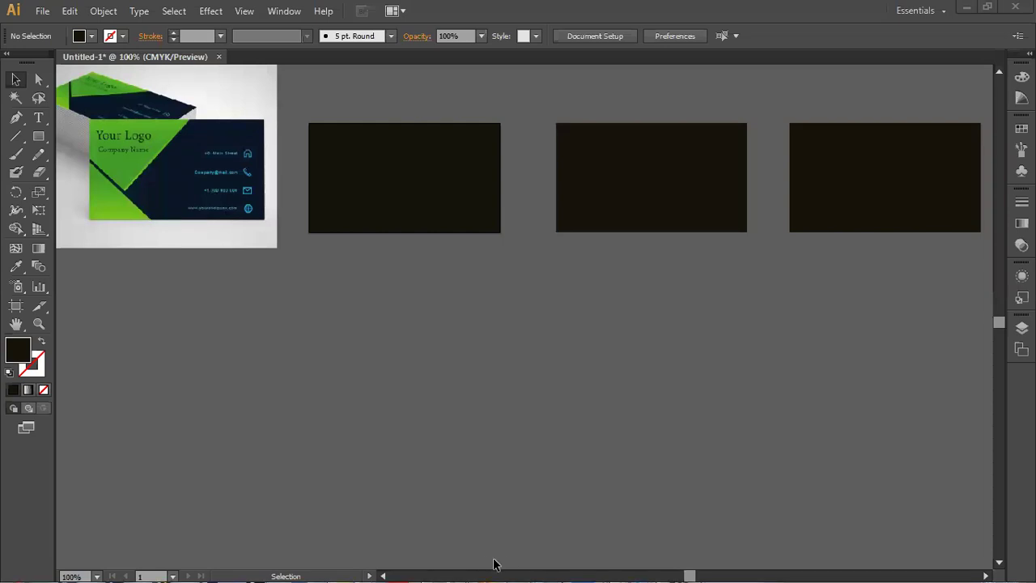
Switch to Firefox to check the Fast.com internet speed test and return to Illustrator.
mouse_move(500, 567)
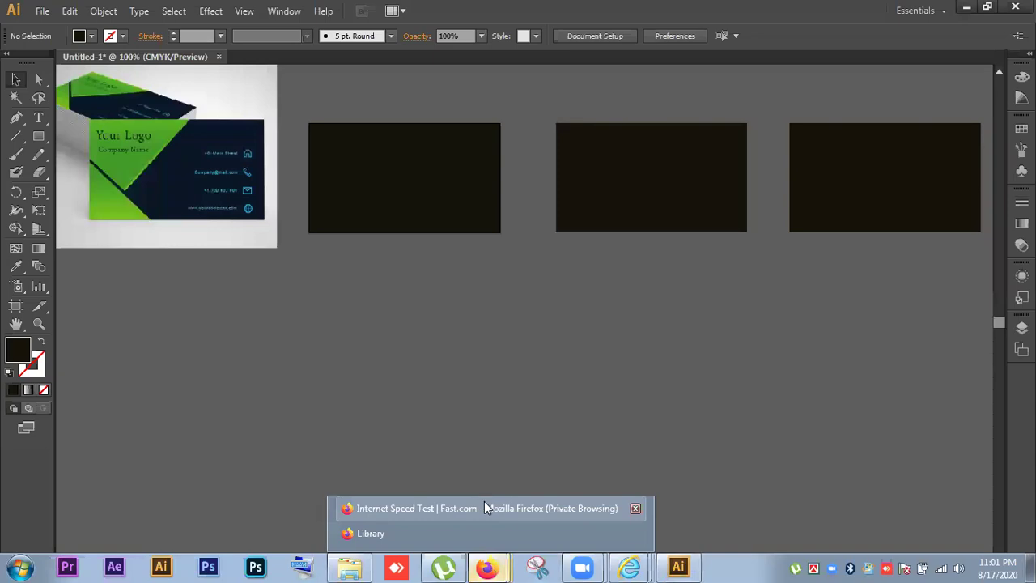
mouse_move(478, 511)
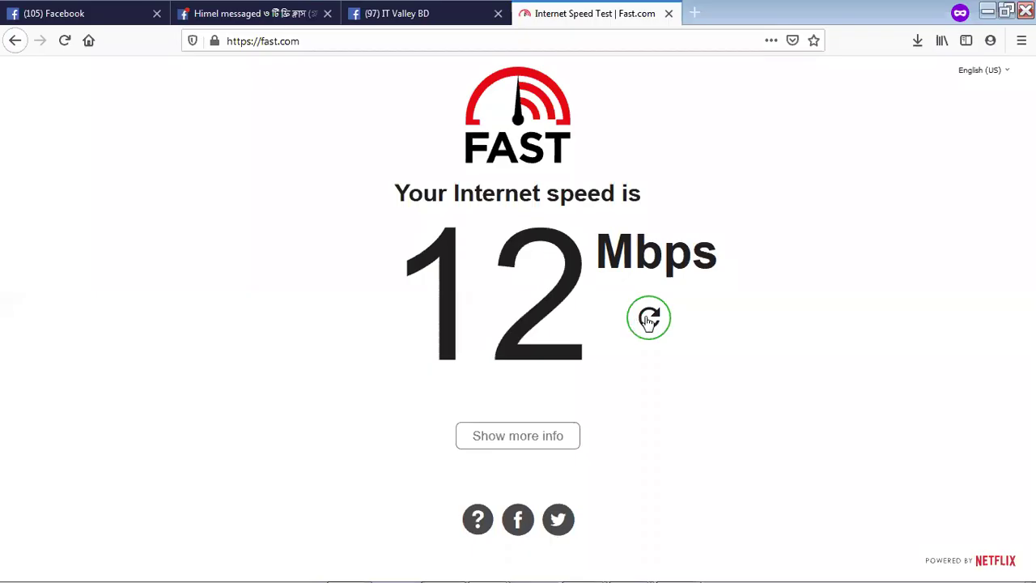
left_click(989, 13)
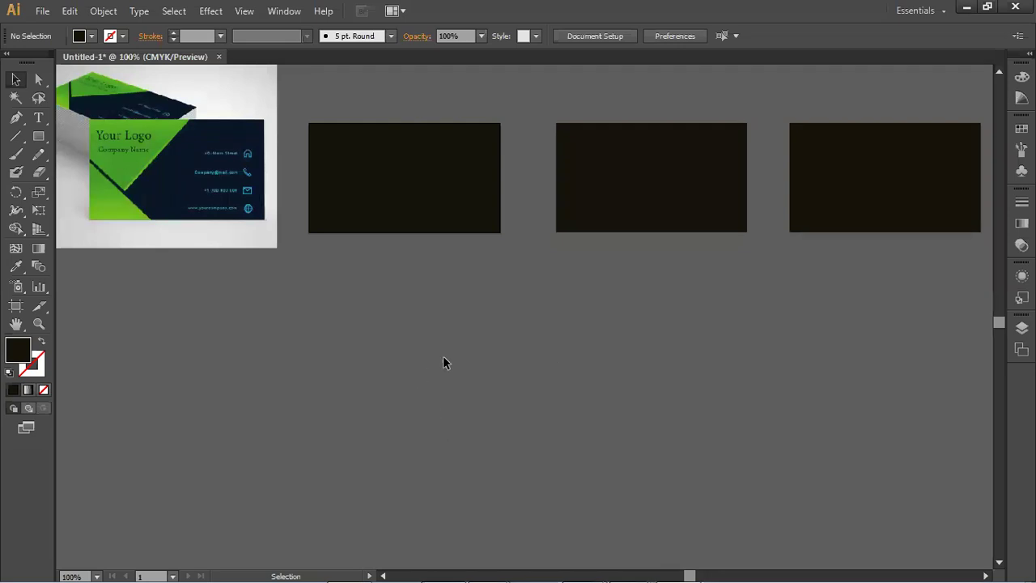
Duplicate the row of three cards directly below to form a grid of six.
left_click_drag(380, 269, 868, 370)
left_click(475, 448)
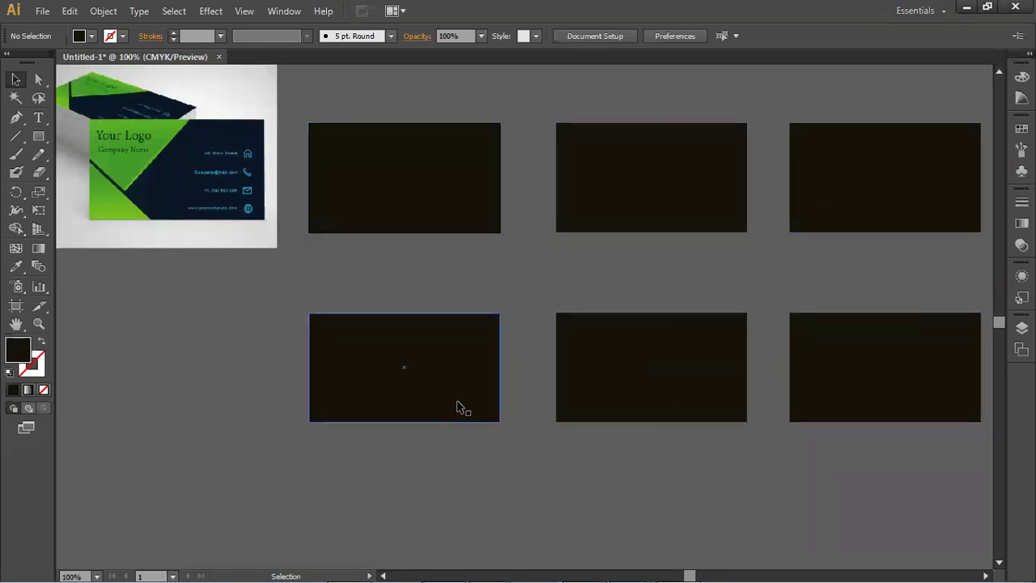
Set the fill to F9B800 and draw a full-height band on the lower-left card's right side and a full-width band along the upper-left card's bottom.
left_click_drag(39, 136, 63, 135)
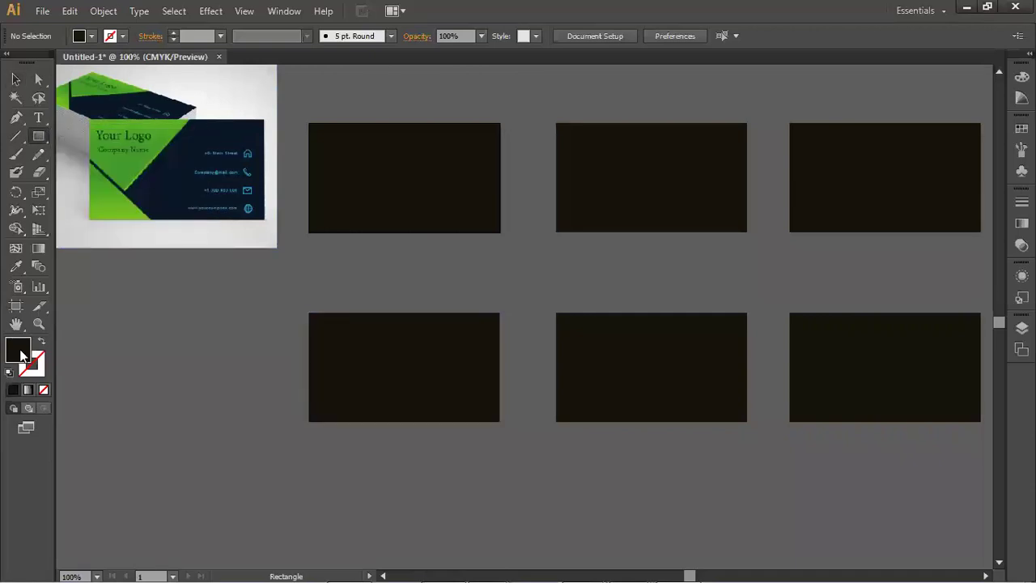
double_click(21, 355)
left_click_drag(465, 258, 508, 206)
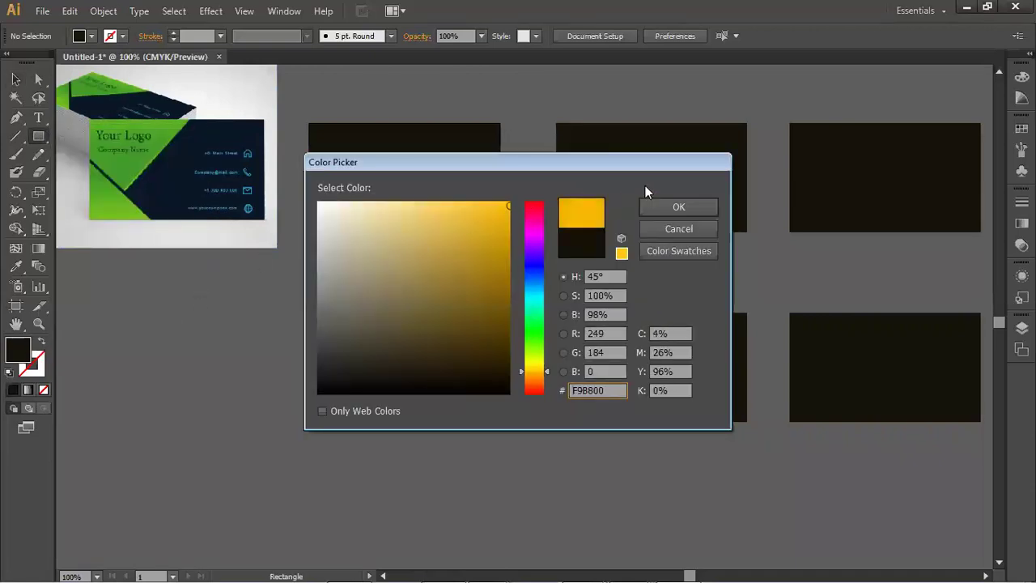
left_click(678, 207)
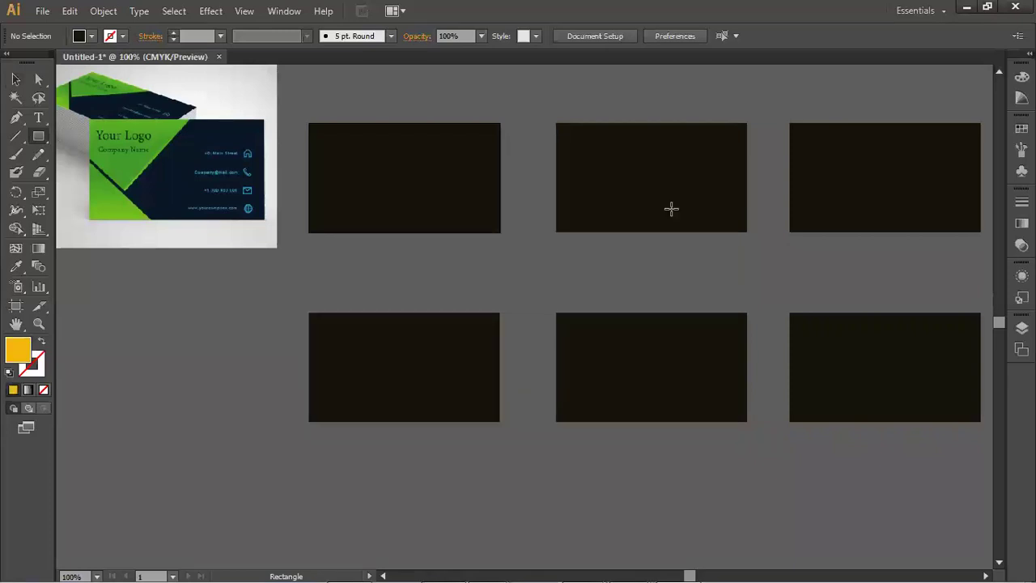
left_click_drag(425, 312, 500, 421)
left_click_drag(308, 189, 500, 232)
Draw small yellow rectangles in the upper-middle card's top-left corner, at the lower-right card's right edge and in the lower-middle card's bottom-left corner.
left_click_drag(556, 123, 617, 162)
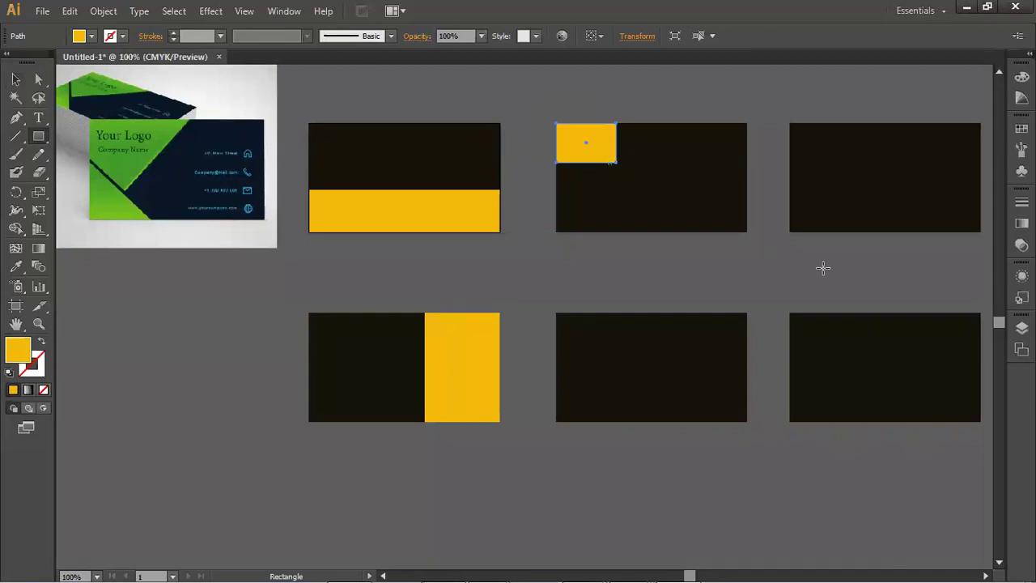
left_click_drag(939, 346, 980, 394)
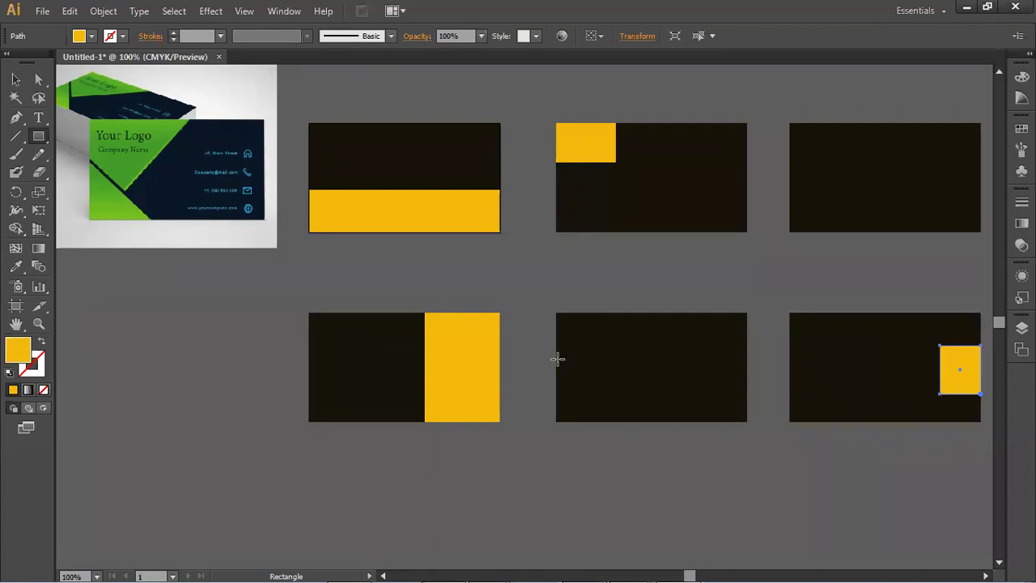
left_click_drag(556, 353, 605, 422)
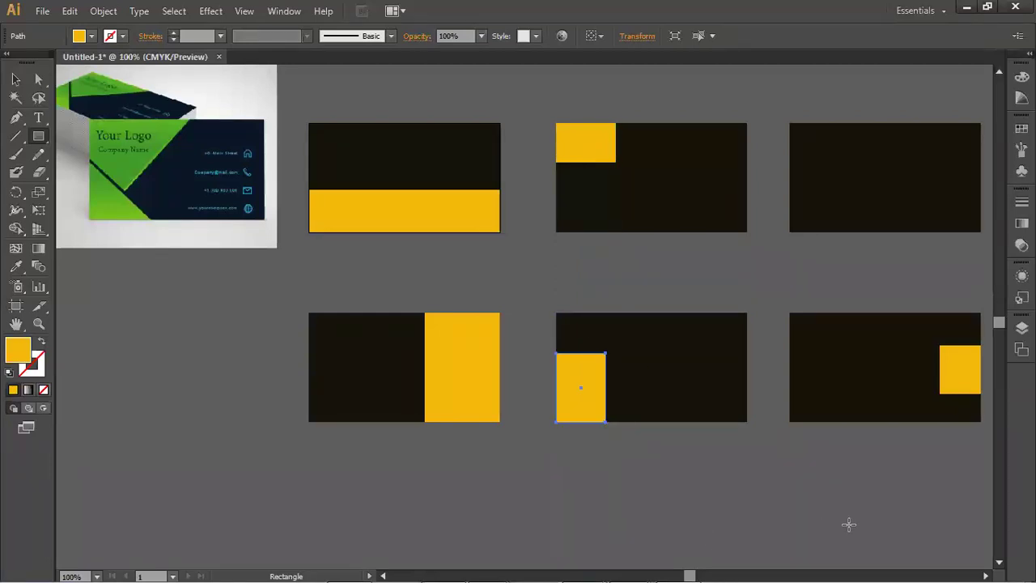
Move the lower-middle card's yellow rectangle across to the card's bottom-right corner.
left_click(16, 78)
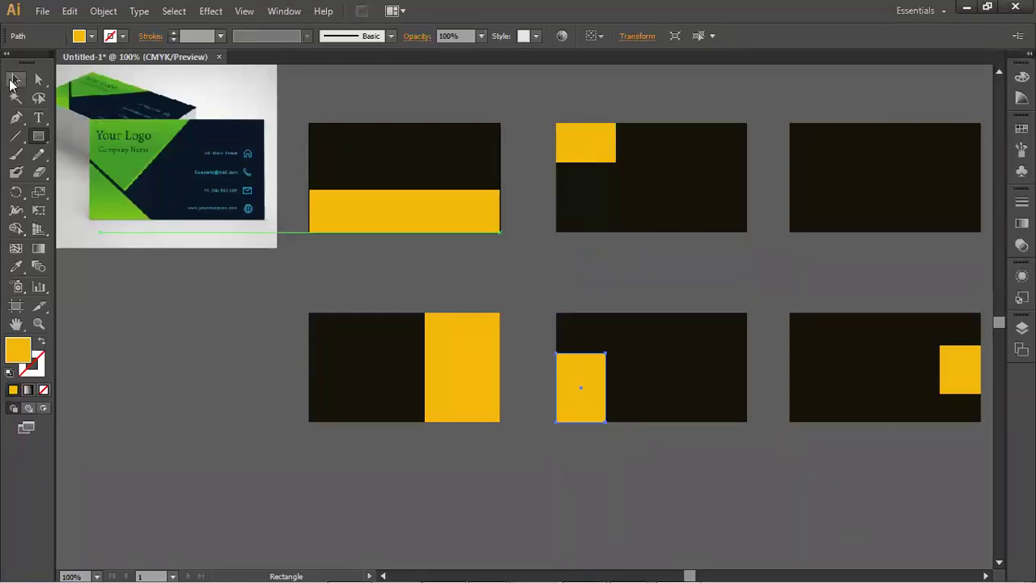
left_click(564, 426)
left_click_drag(602, 407, 745, 410)
left_click(776, 437)
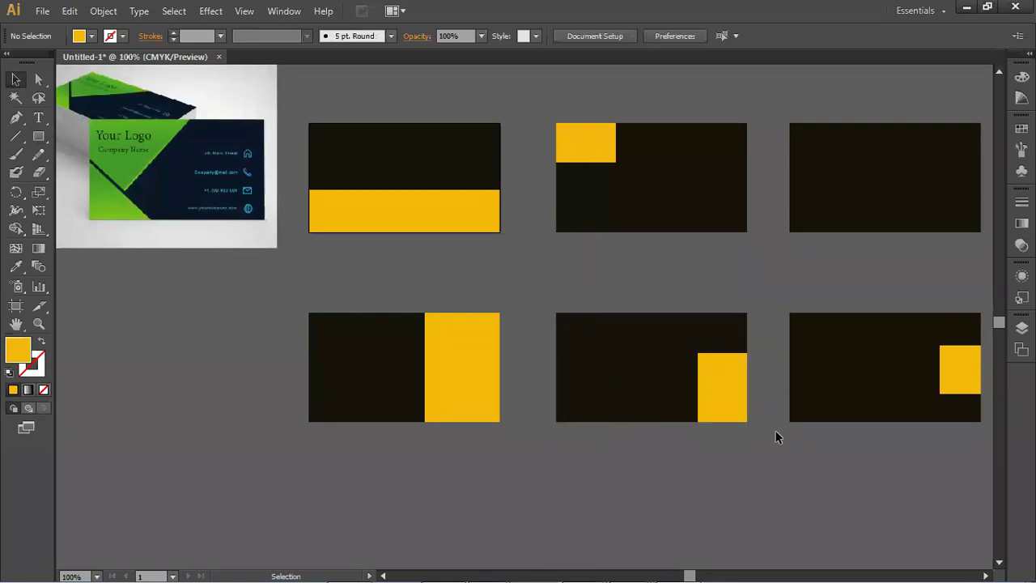
Draw a small yellow rectangle on the bottom edge of the upper-right card, right of its centre.
left_click_drag(38, 136, 89, 137)
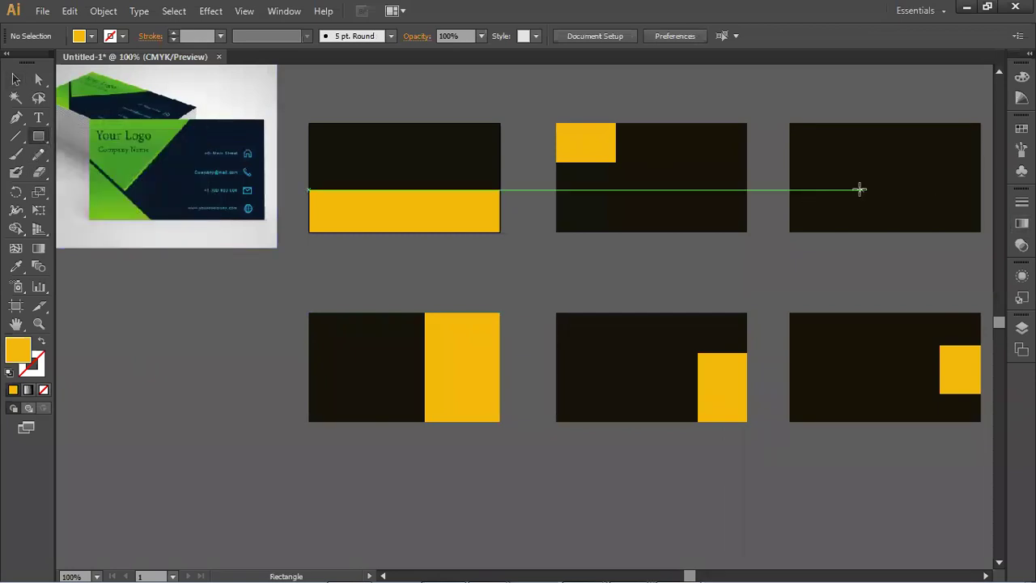
left_click_drag(888, 190, 939, 231)
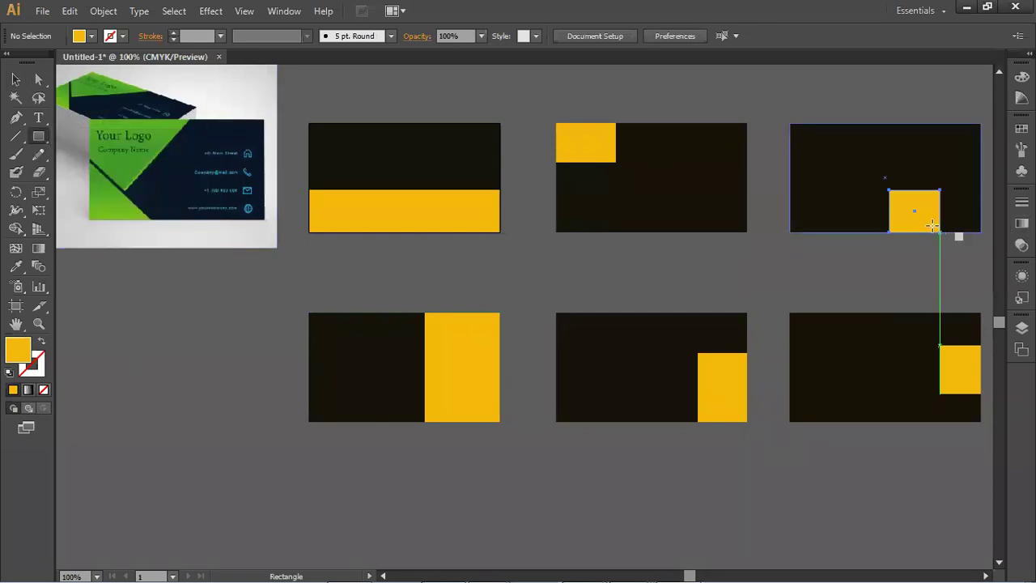
left_click(18, 80)
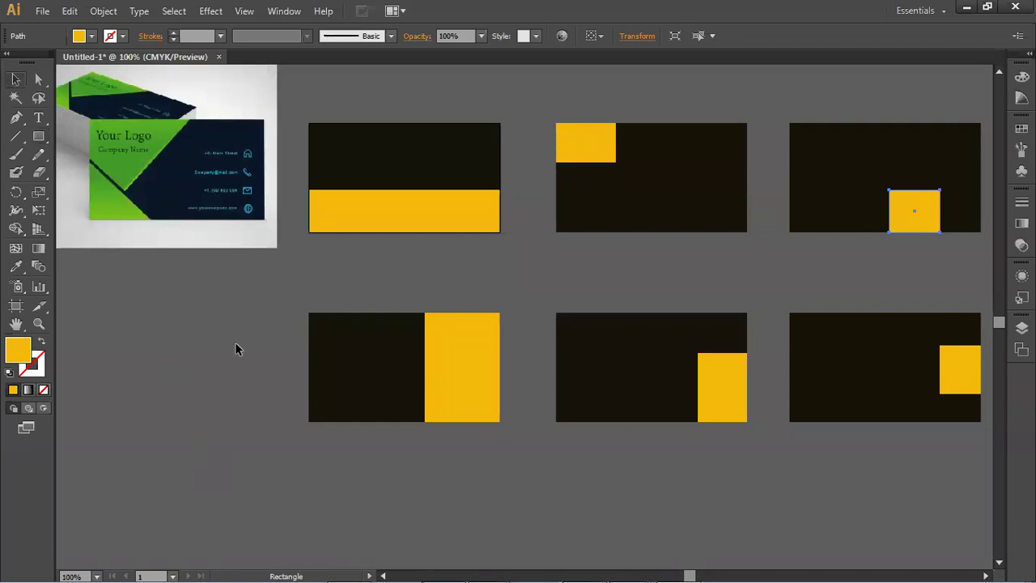
left_click(13, 80)
key("ctrl+shift+a")
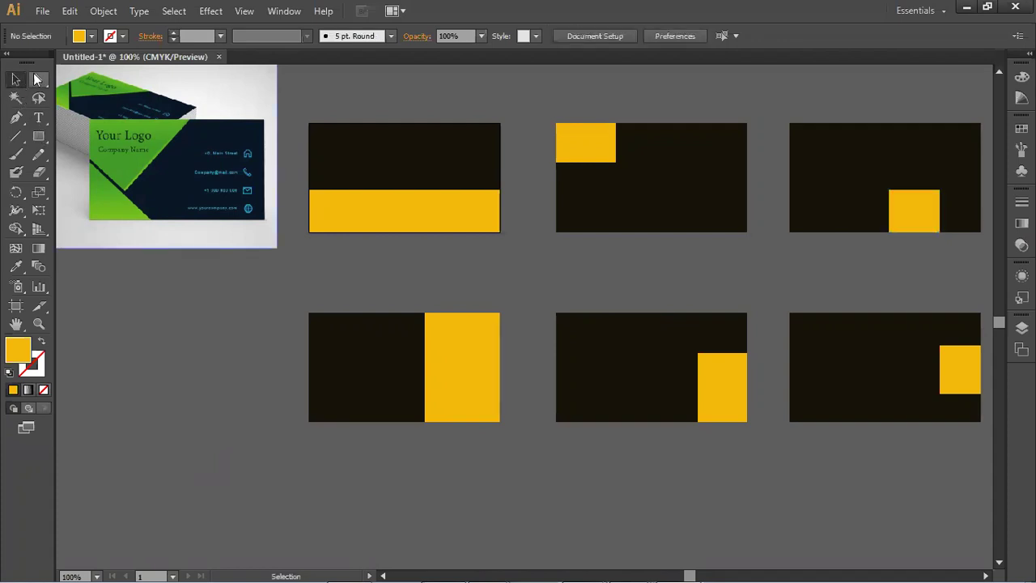
Slant the left edge of the lower-left card's yellow band by moving its lower-left anchor leftward along the card's bottom edge.
key("m")
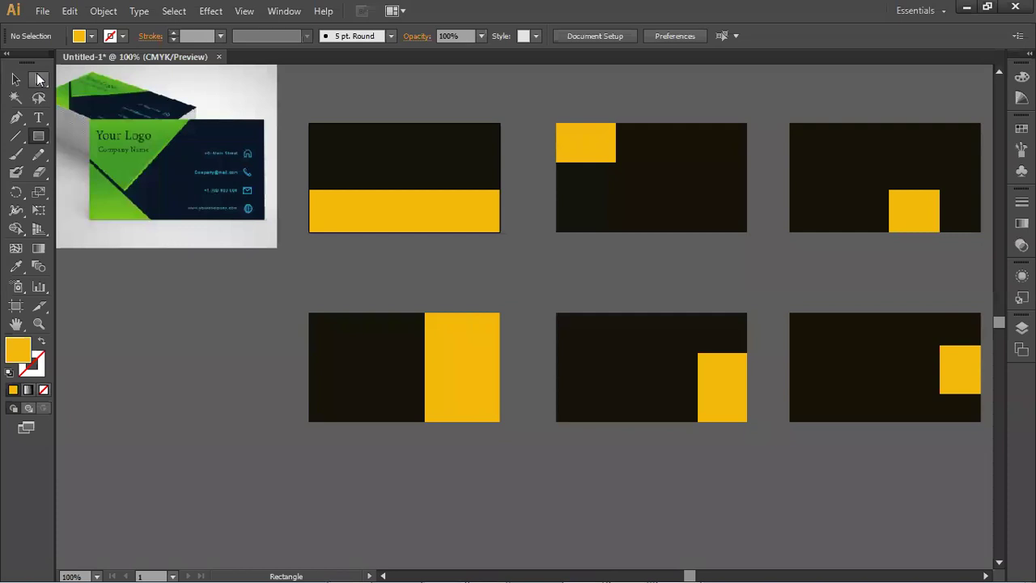
left_click(38, 82)
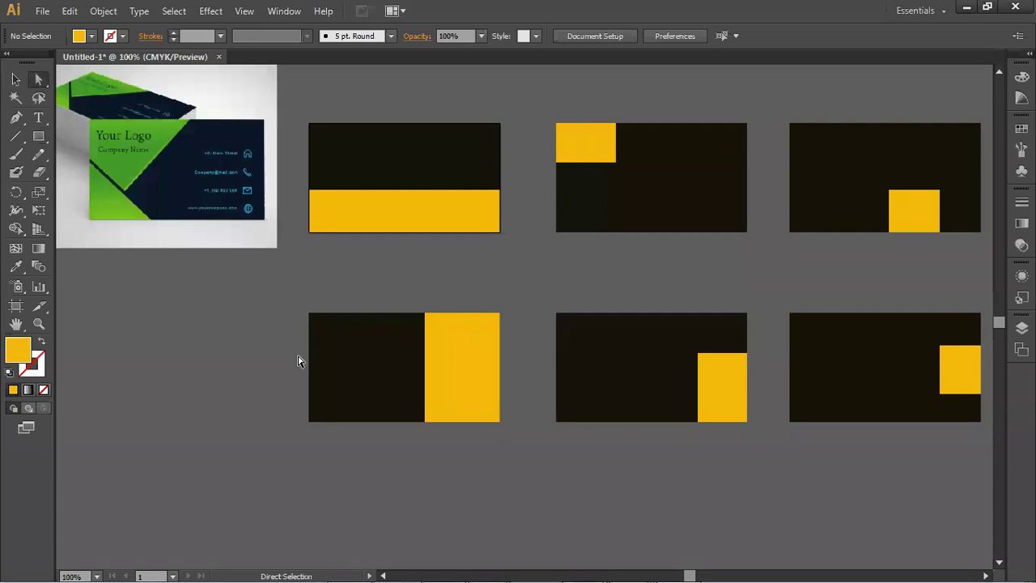
left_click(450, 369)
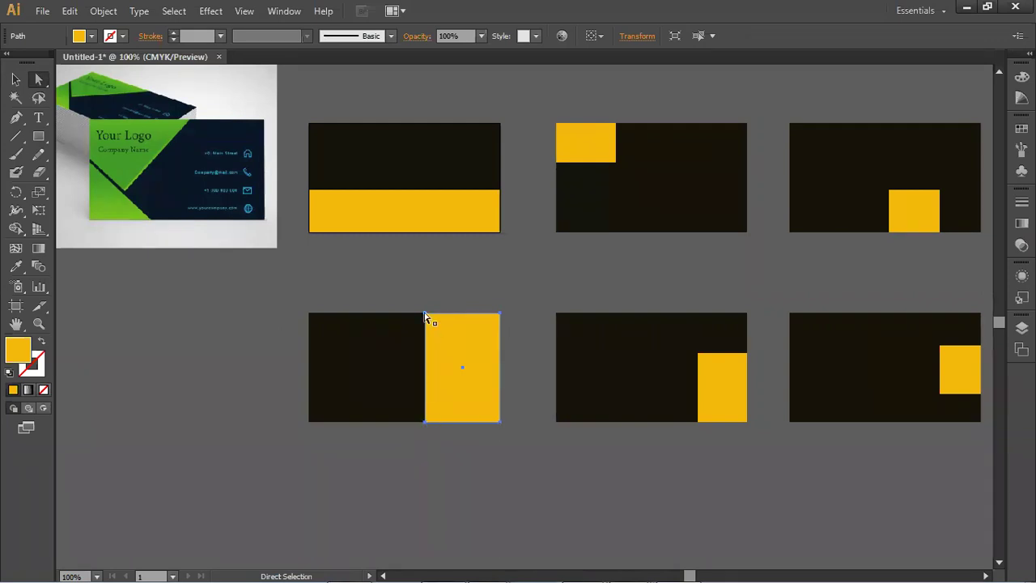
left_click(423, 422, "shift")
left_click(425, 423)
left_click_drag(426, 423, 385, 423)
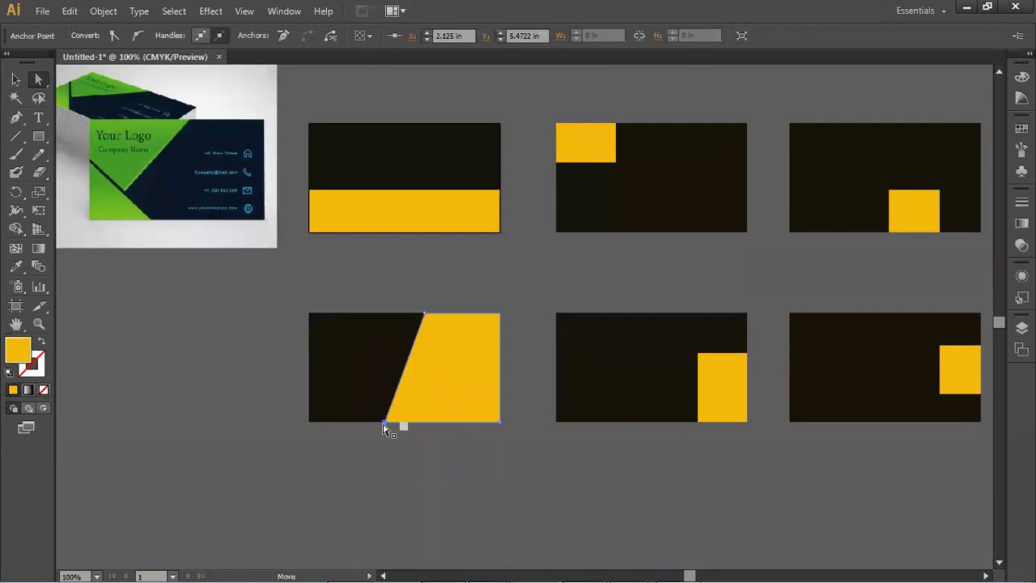
Turn the upper-left card's yellow band into a triangle by lowering its upper-left anchor to the card's bottom-left corner.
left_click(377, 216)
left_click_drag(310, 194, 310, 233)
left_click(373, 271)
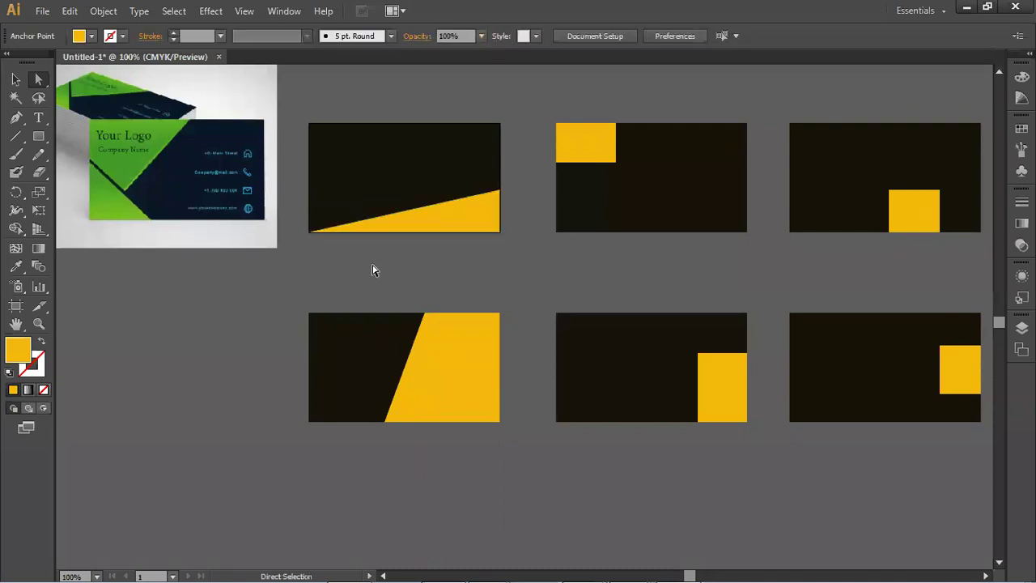
Reshape the upper-middle card's yellow rectangle by pulling its lower-right anchor down into a point and its upper-right anchor further right along the top edge.
left_click(615, 164)
left_click_drag(615, 166, 587, 197)
left_click_drag(623, 128, 663, 129)
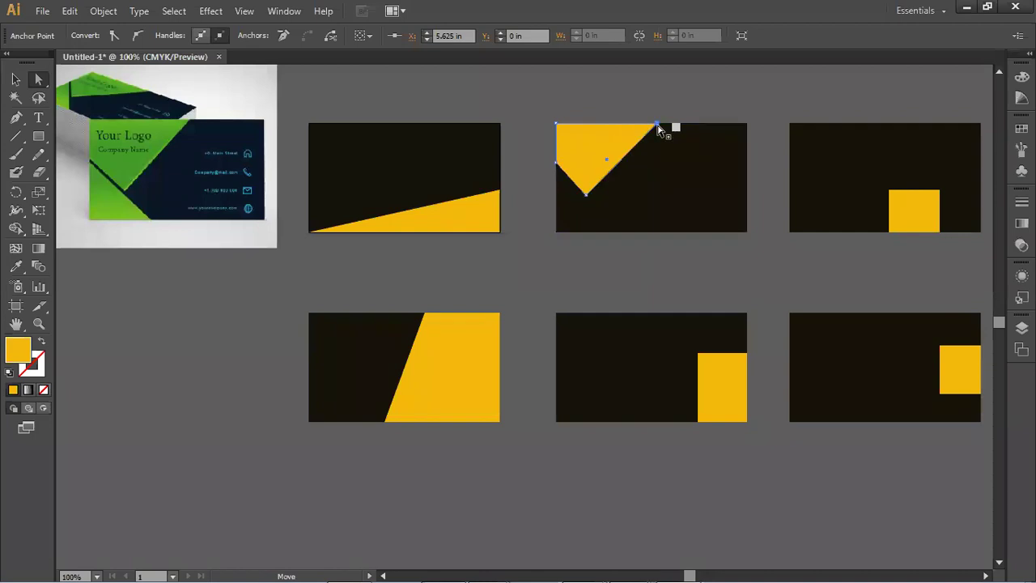
left_click(564, 279)
Stretch the upper-left anchor of the lower-middle card's yellow rectangle to the card's top-left corner.
left_click(711, 374)
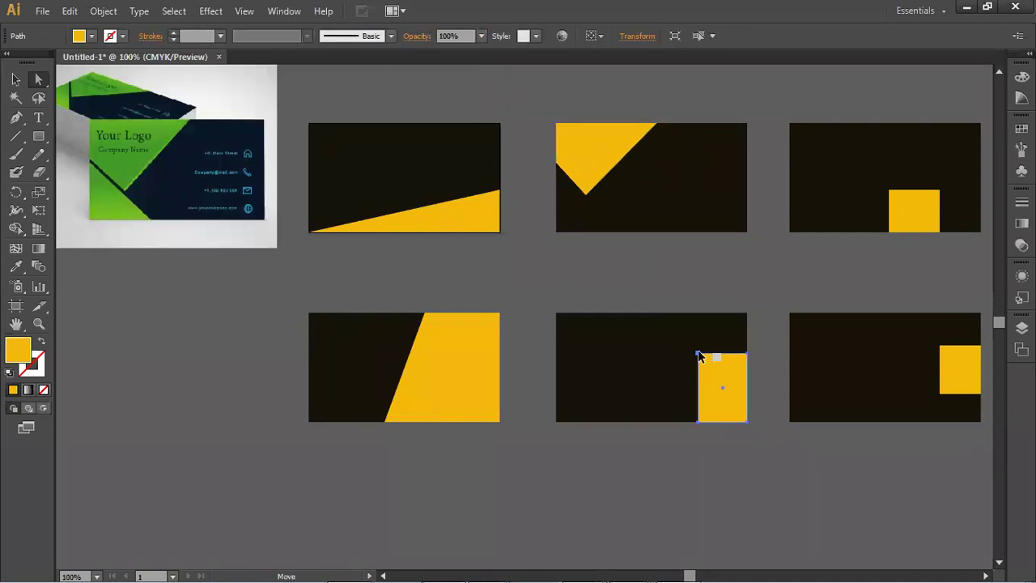
left_click_drag(698, 353, 609, 366)
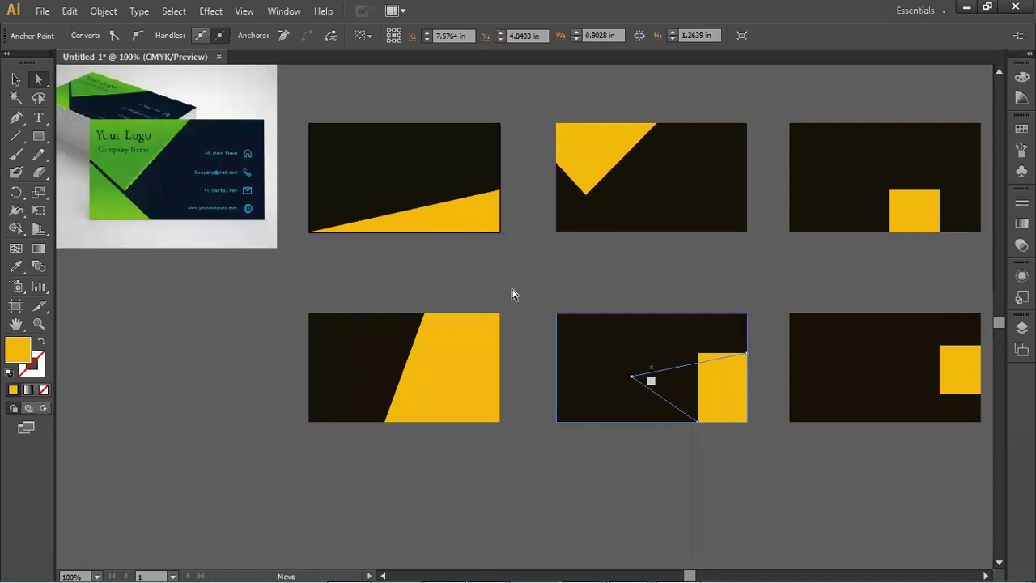
left_click(637, 441)
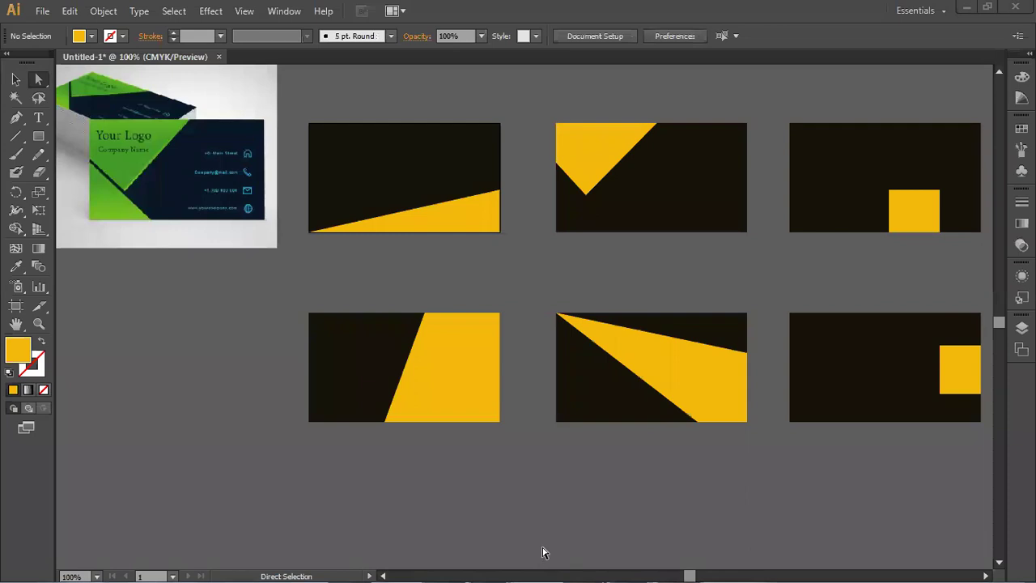
Switch to the Fast.com window in Firefox and rerun the internet speed test.
mouse_move(499, 544)
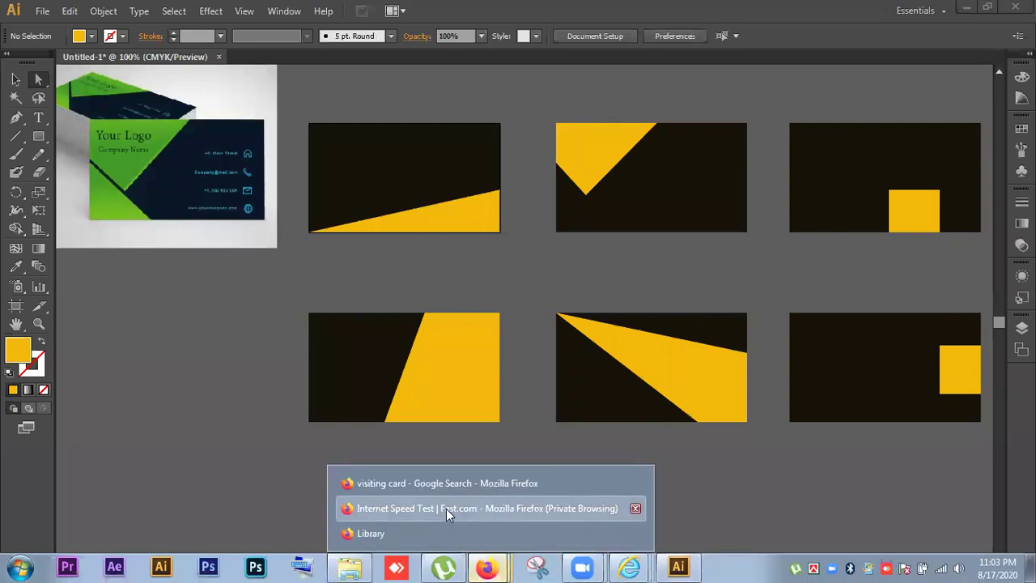
left_click(446, 508)
left_click(649, 323)
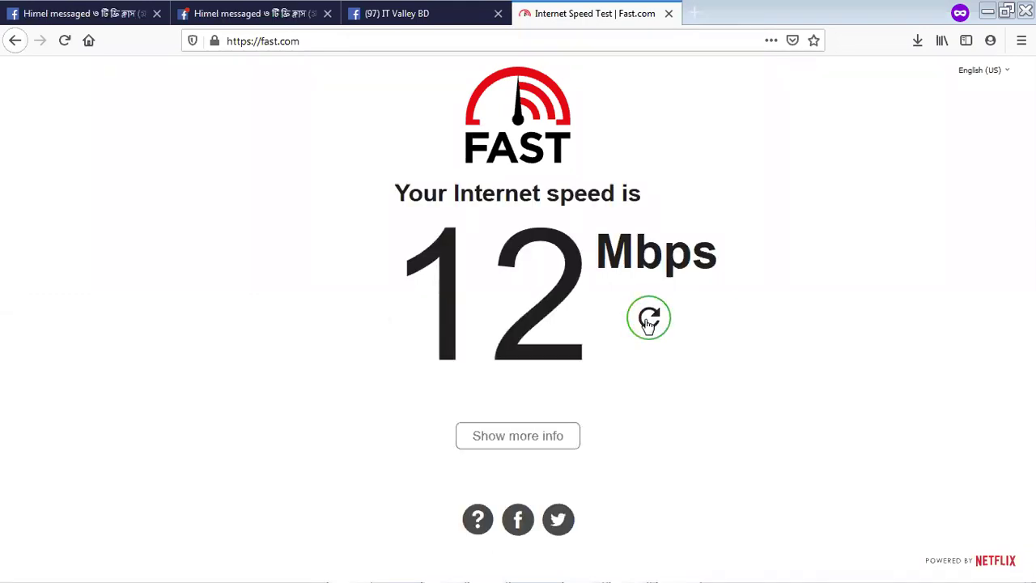
left_click(644, 320)
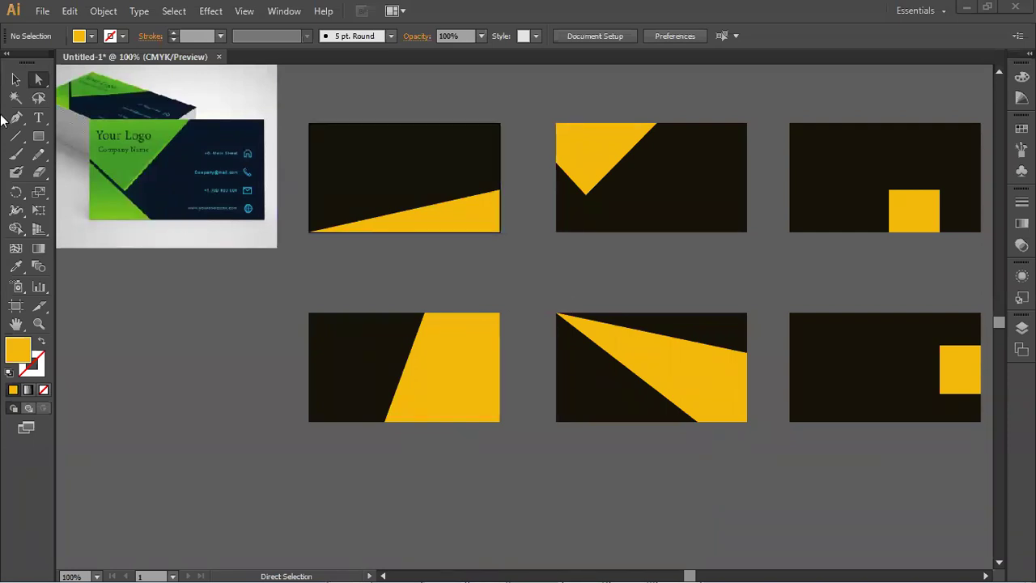
Extend the right anchors of the upper-right card's yellow rectangle to the card's top-right and bottom-right corners.
left_click(11, 81)
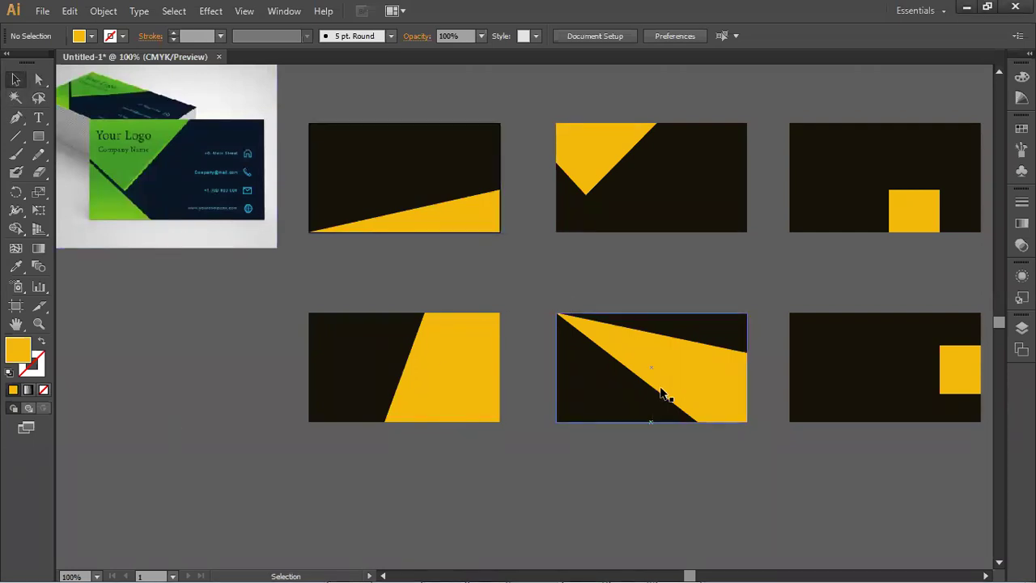
left_click_drag(686, 393, 540, 418)
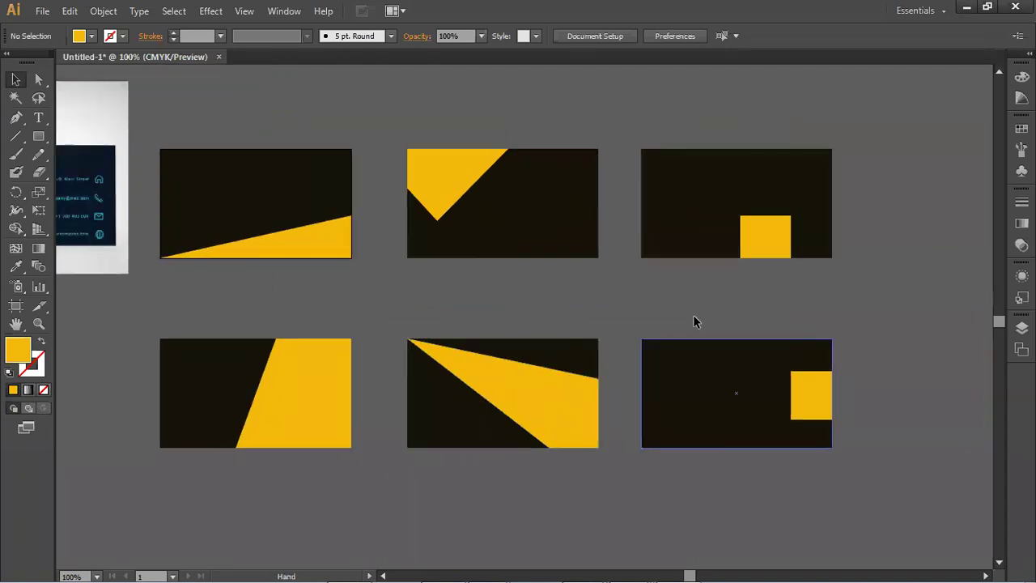
left_click(781, 249)
left_click(41, 83)
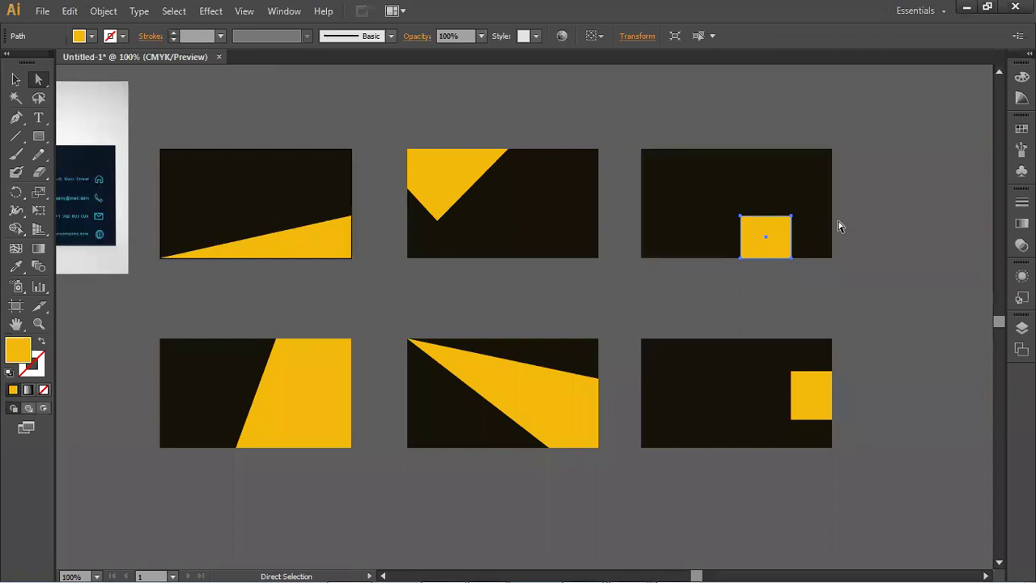
left_click_drag(792, 217, 831, 150)
left_click_drag(792, 257, 837, 261)
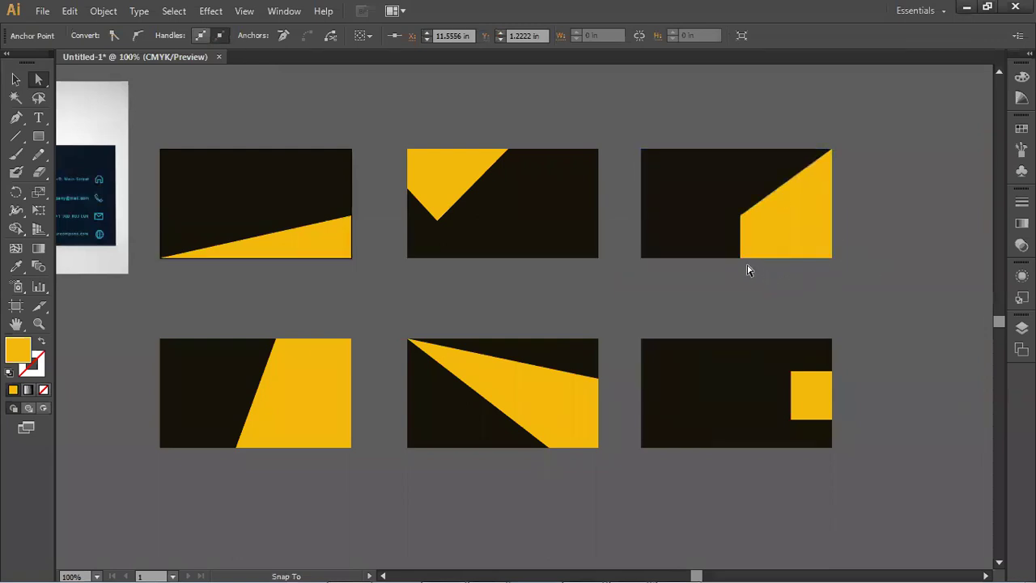
Move the yellow shape's left anchors to the upper-right card's left edge, one partway down and one at the bottom-left corner.
left_click(744, 261)
left_click_drag(742, 217, 640, 221)
left_click(717, 281)
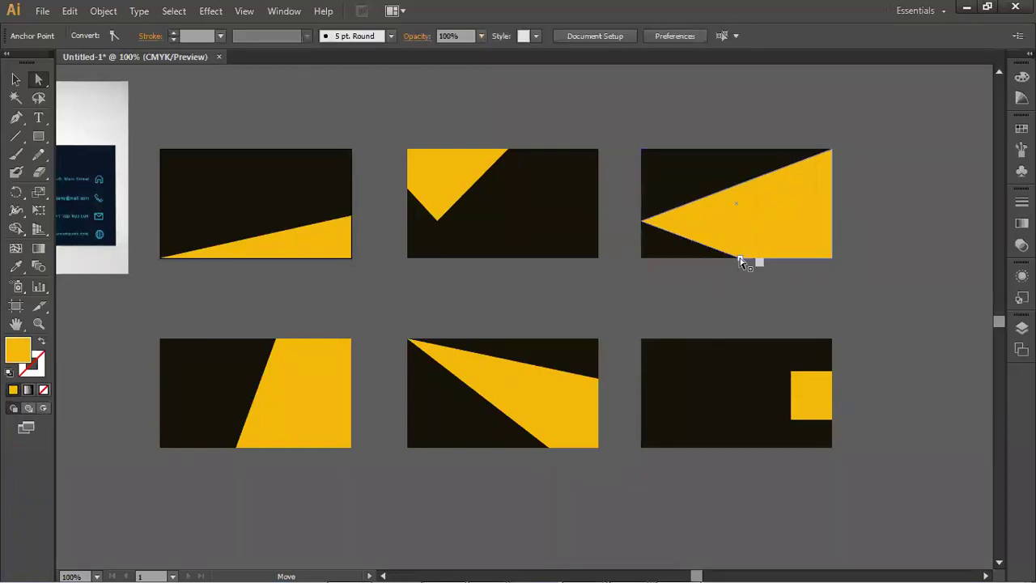
left_click_drag(740, 259, 640, 259)
left_click(713, 301)
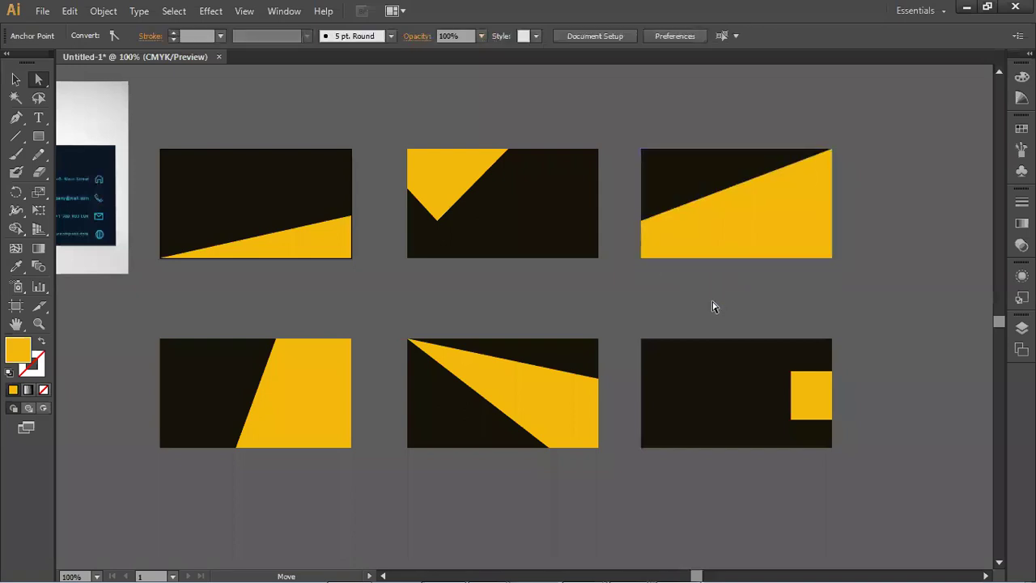
Reshape the lower-right card's yellow rectangle into a symmetrical trapezoid whose base spans the card's full bottom edge.
left_click_drag(815, 414, 830, 447)
left_click_drag(705, 449, 640, 447)
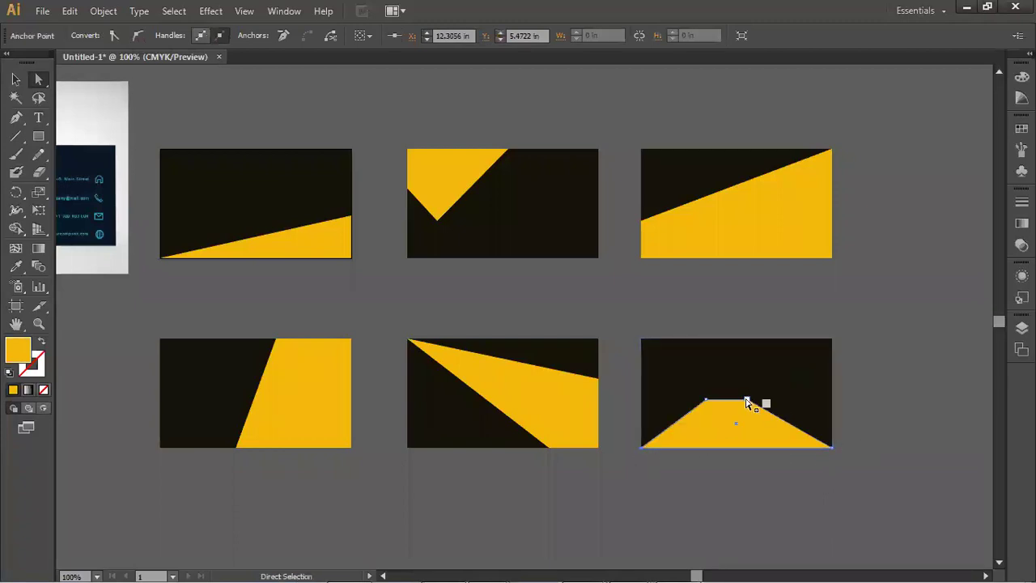
left_click_drag(748, 402, 773, 400)
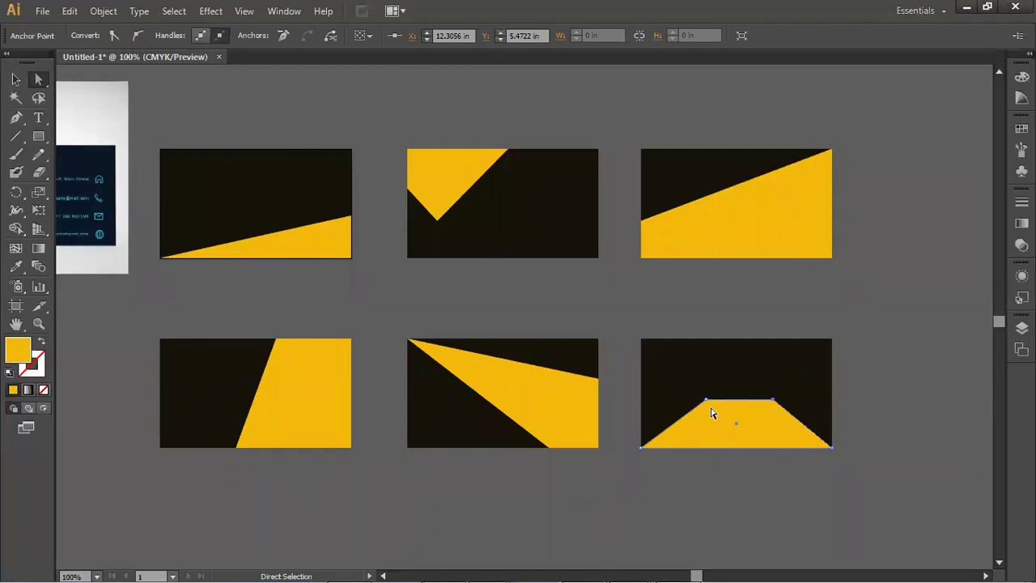
left_click(867, 413)
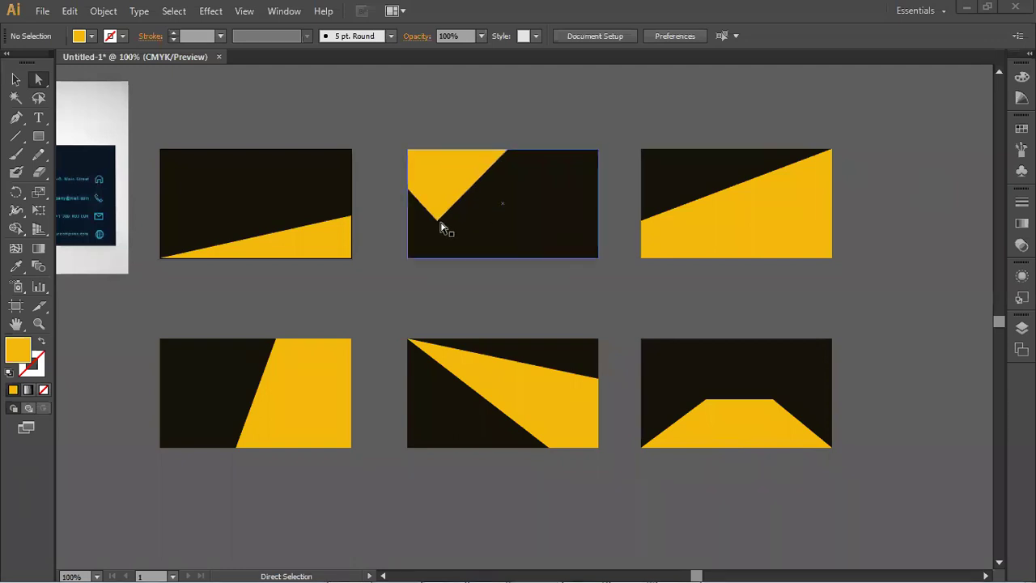
Shift the lower tip of the upper-middle card's yellow shape rightward and draw a small yellow rectangle in the card's bottom-left corner.
left_click_drag(441, 227, 467, 215)
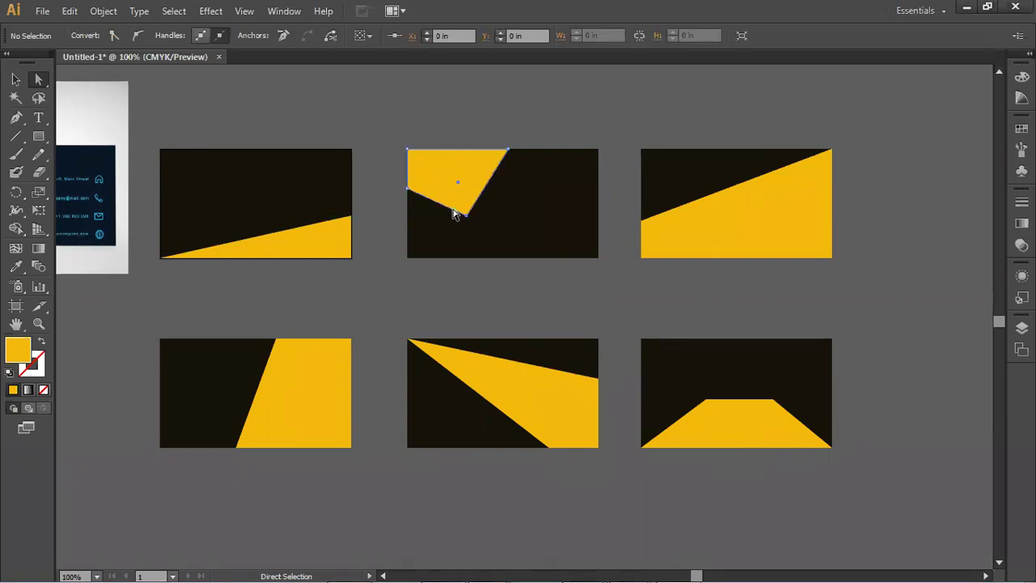
left_click(40, 138)
left_click(72, 135)
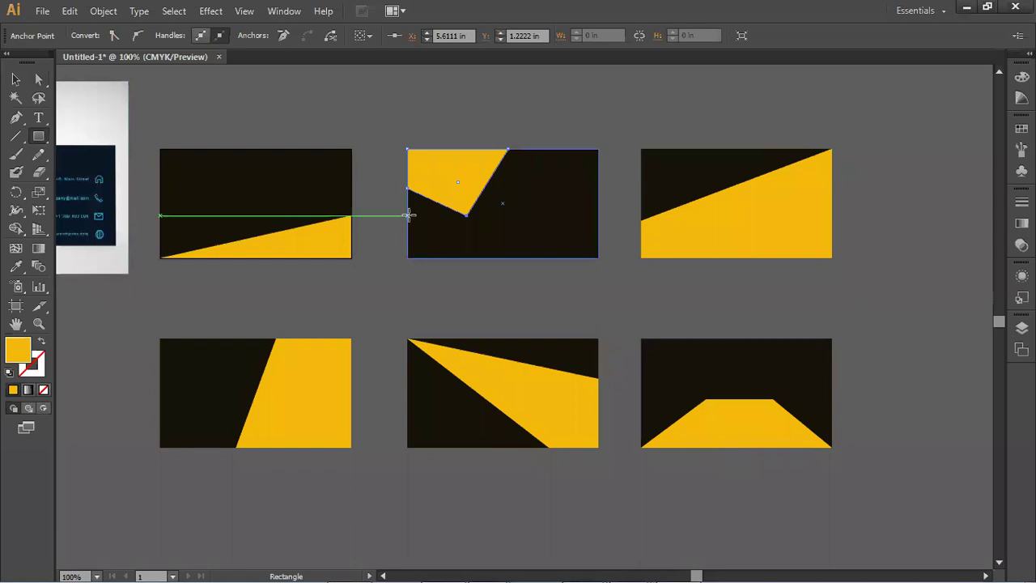
left_click_drag(407, 215, 441, 257)
Reshape the small corner rectangle into a triangle reaching further along the card's bottom edge and up its left edge.
left_click(38, 78)
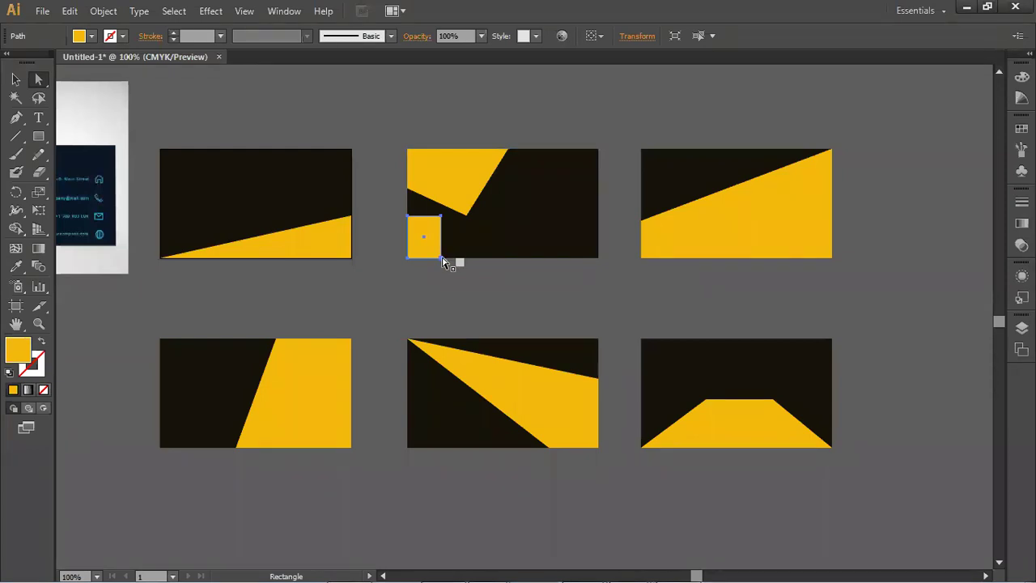
left_click_drag(442, 261, 471, 259)
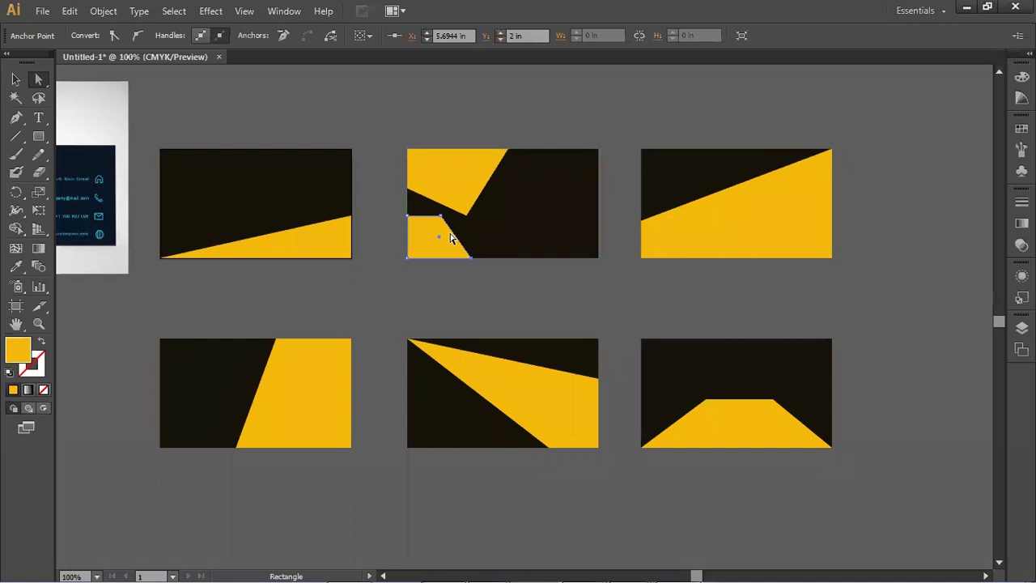
left_click_drag(440, 220, 472, 260)
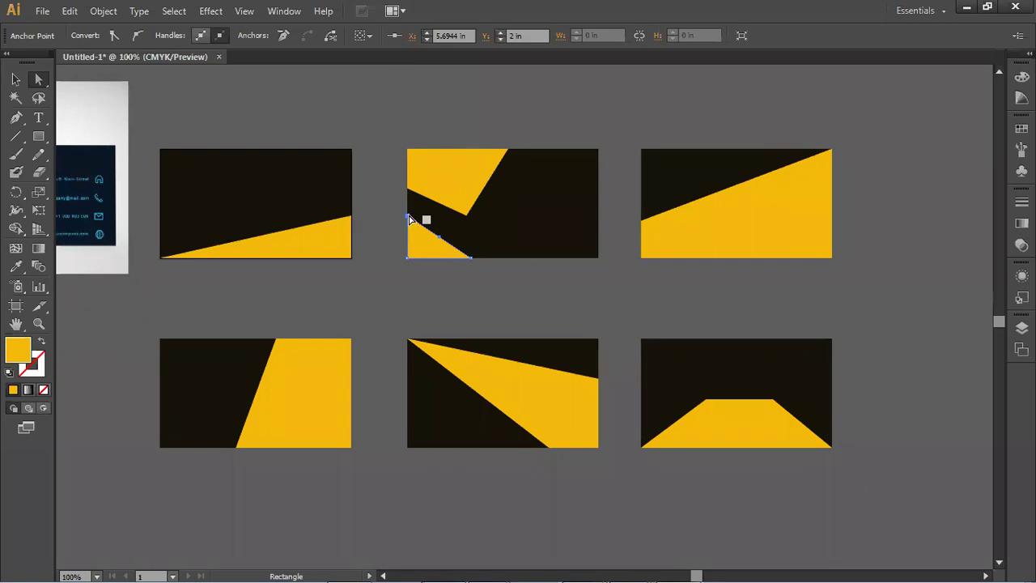
left_click_drag(407, 216, 407, 198)
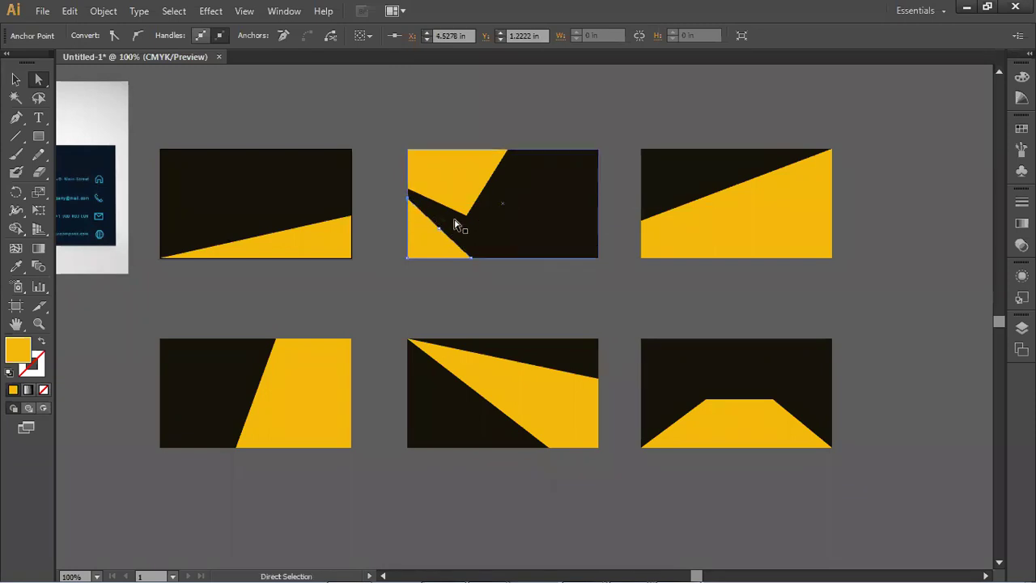
Lower the tip of the upper yellow shape until its edge runs parallel to the corner triangle, leaving a thin dark stripe.
left_click(465, 219)
left_click_drag(465, 218, 458, 233)
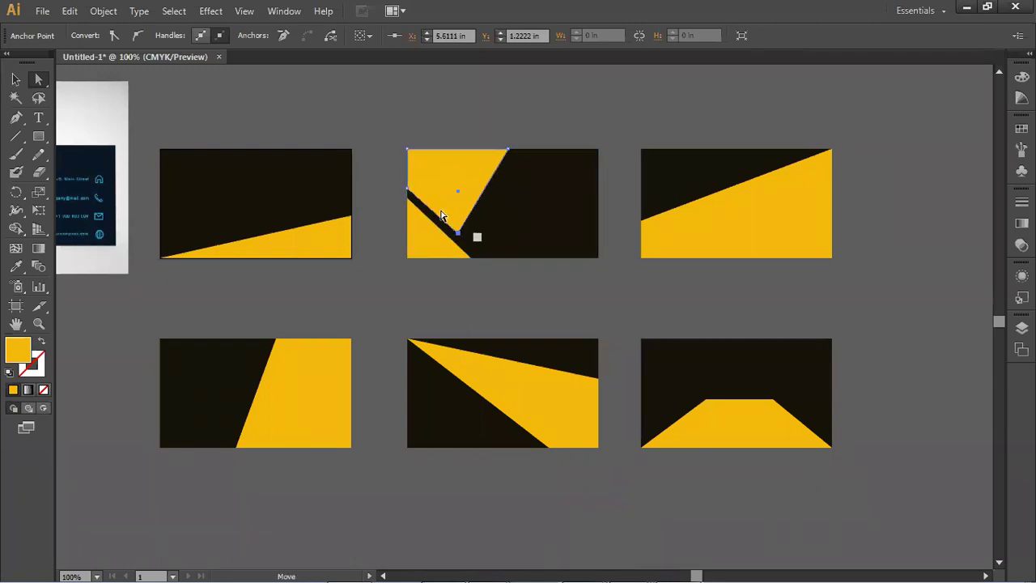
left_click(400, 125)
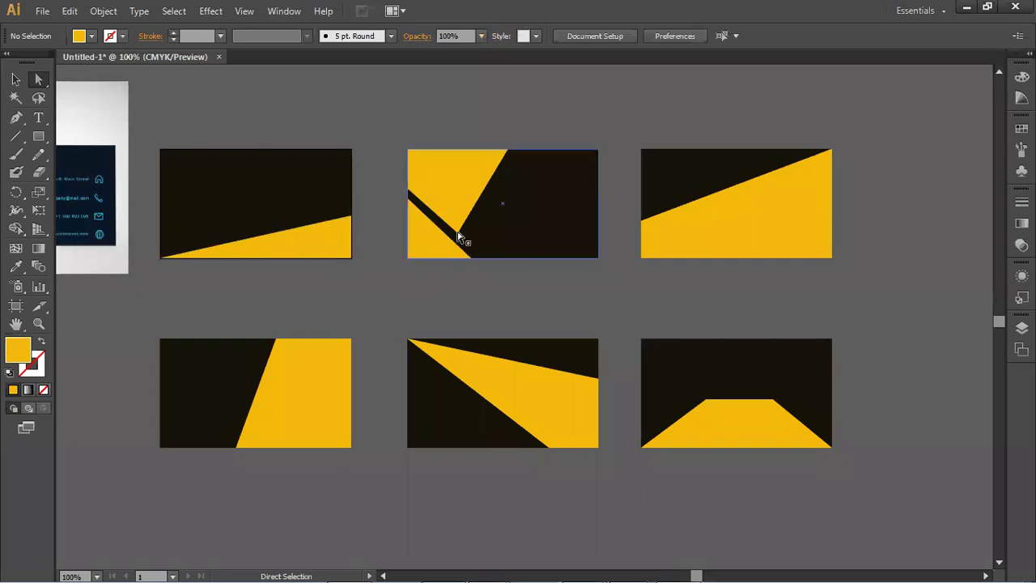
left_click(458, 235)
left_click_drag(458, 235, 460, 240)
left_click(441, 107)
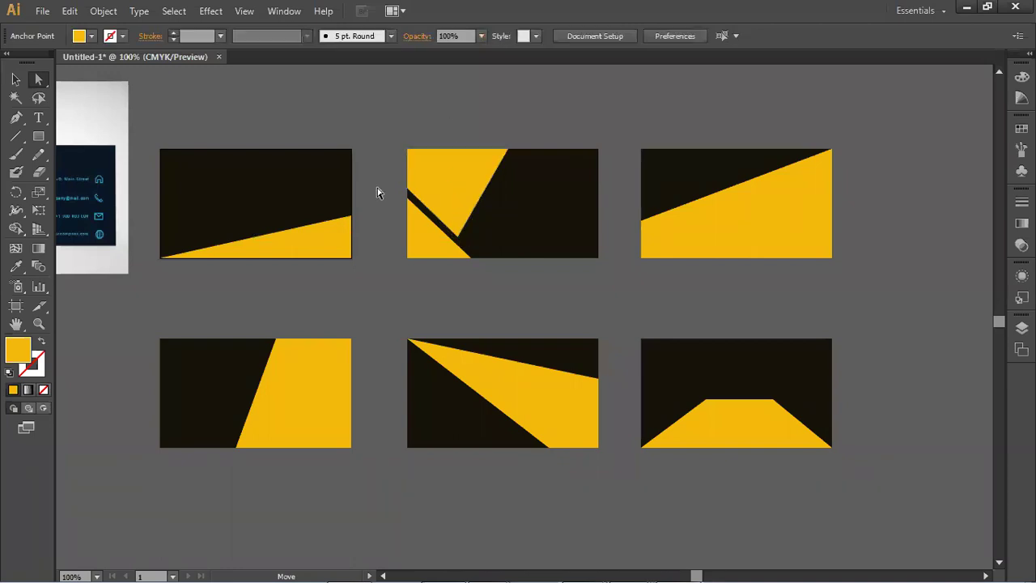
Move the lower-left card's yellow shape off the card onto the empty canvas below.
left_click(281, 425)
left_click_drag(276, 345, 322, 478)
scroll(277, 358, "down", 2)
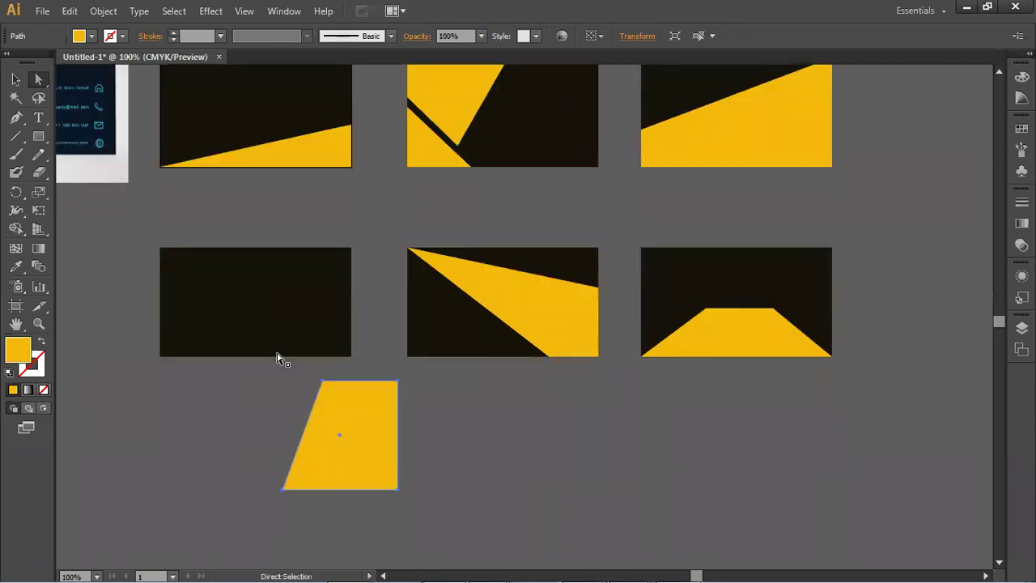
scroll(278, 358, "down", 1)
Collapse the shape's upper-left anchor onto its upper-right corner to form a right triangle, and fit it back into the lower-left card's bottom-right corner.
mouse_move(322, 329)
left_mouse_down()
mouse_move(212, 328)
mouse_move(330, 342)
mouse_move(326, 330)
mouse_move(339, 327)
mouse_move(328, 338)
left_mouse_up()
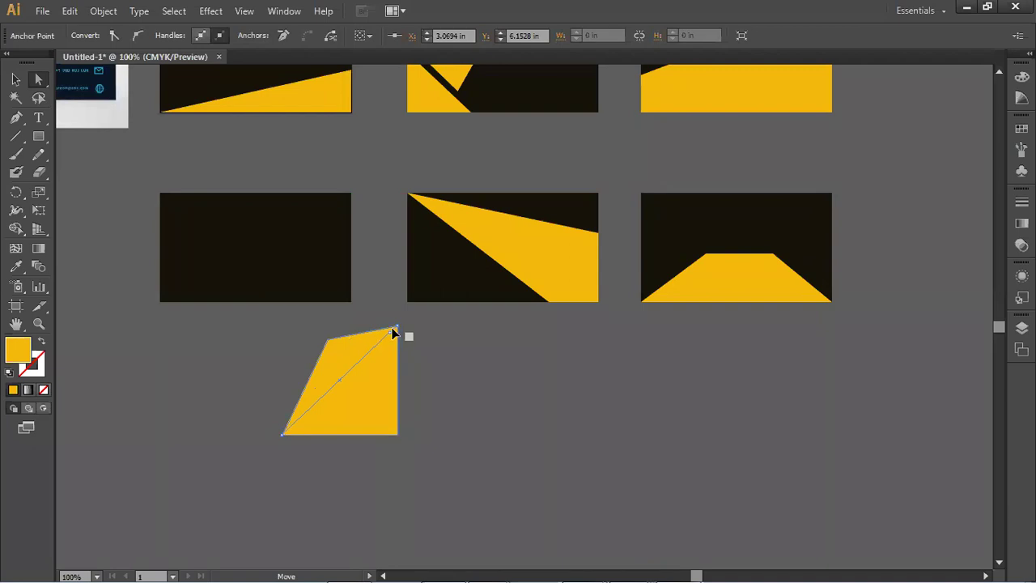
key("Delete")
left_click(500, 354)
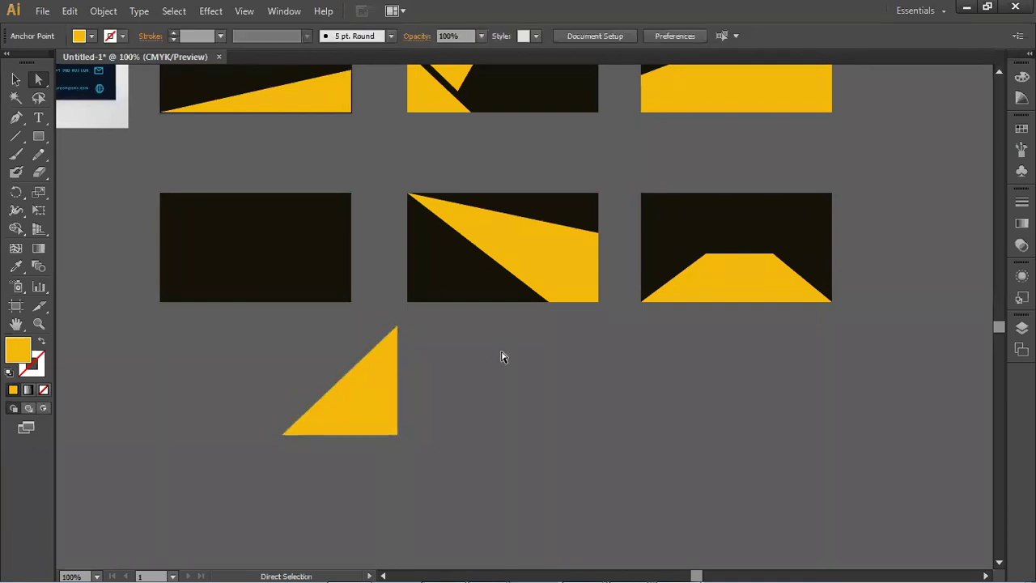
left_click_drag(372, 374, 328, 240)
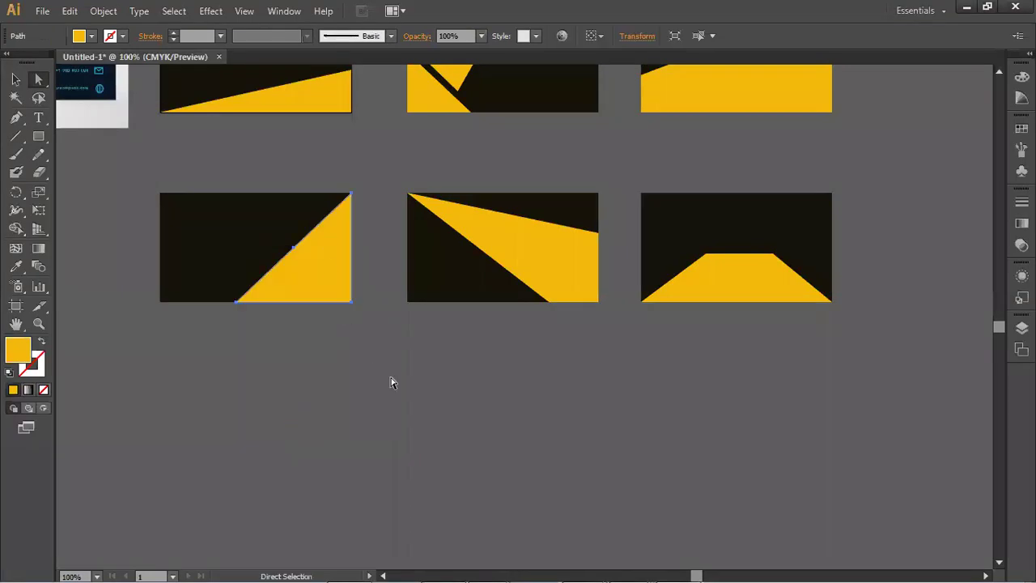
Move the lower-middle card's yellow shape off the card to just below it.
scroll(398, 383, "down", 1)
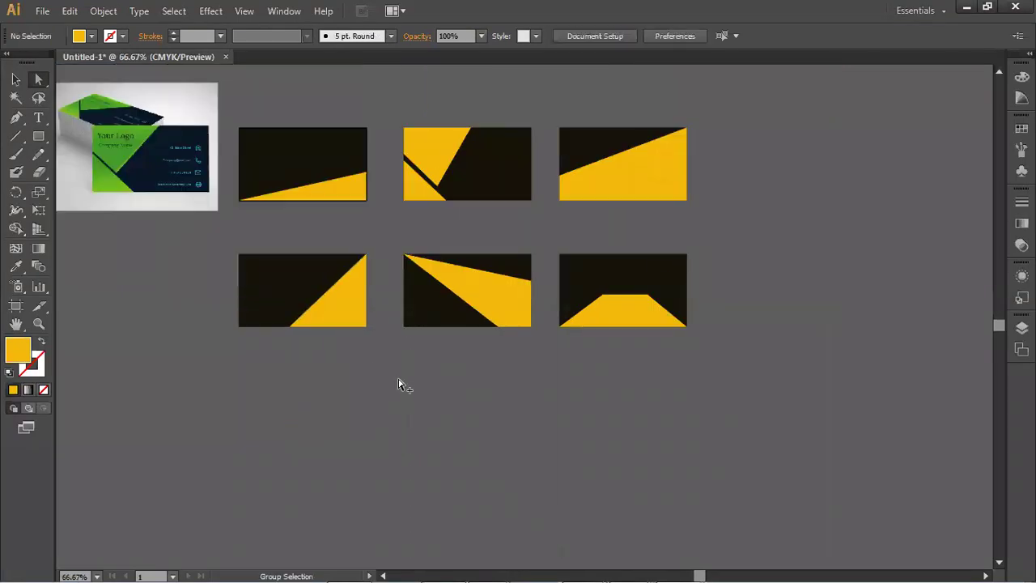
left_click_drag(501, 321, 505, 409)
left_click(541, 404)
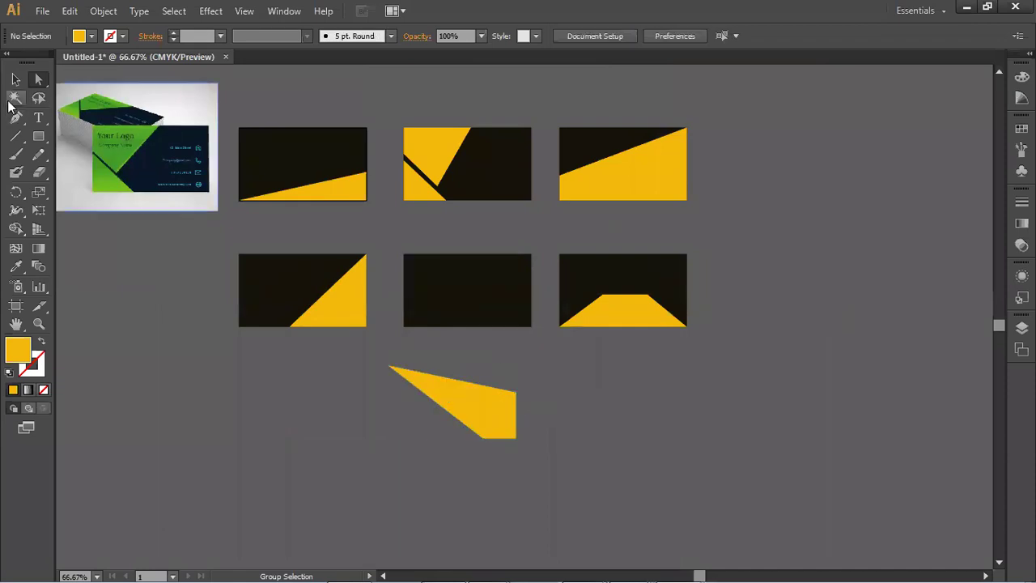
left_click(15, 79)
left_click_drag(497, 421, 506, 392)
Delete all the cards with their yellow shapes and the reference card image, leaving only the blank artboard.
left_click_drag(780, 481, 296, 118)
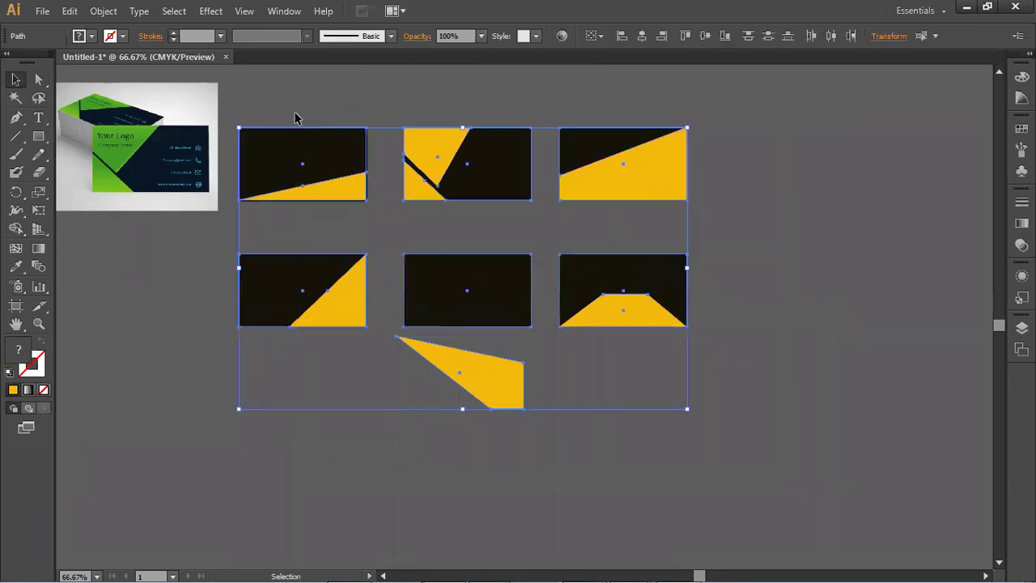
key("Delete")
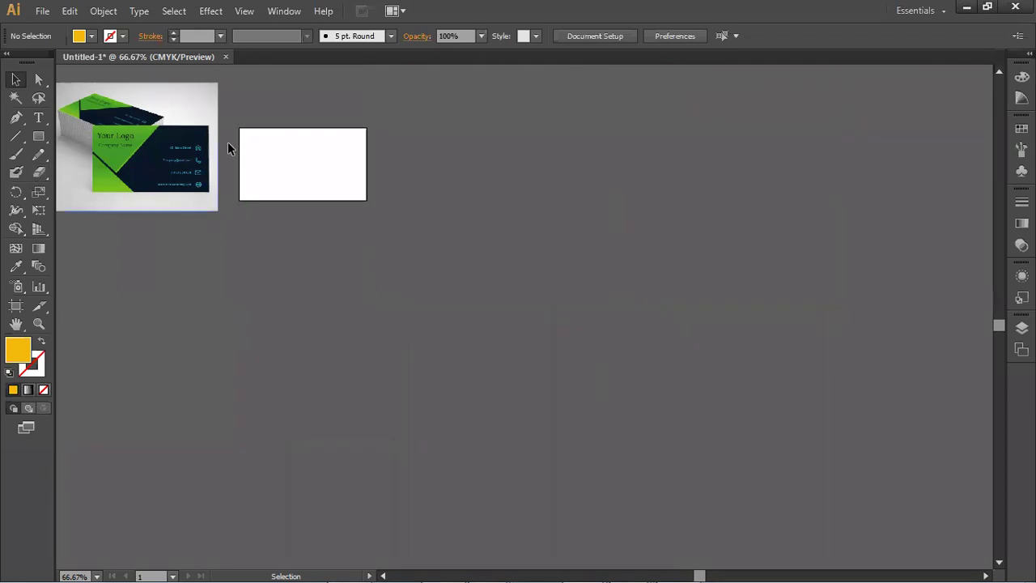
left_click_drag(172, 205, 241, 292)
key("Delete")
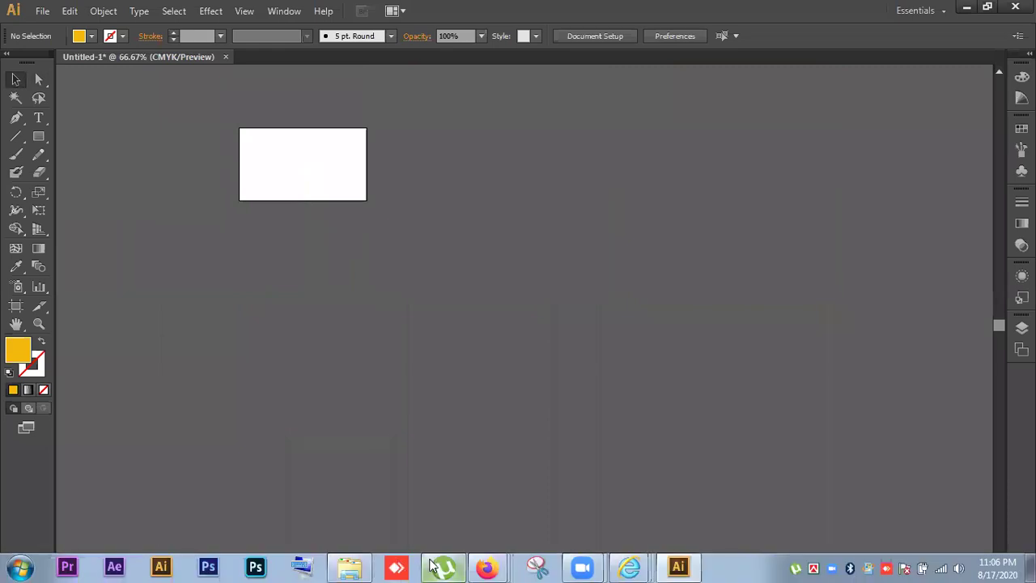
Switch to Firefox's visiting card image search and open the red-and-white Business Visiting Cards Design Template result in a new tab.
left_click(488, 566)
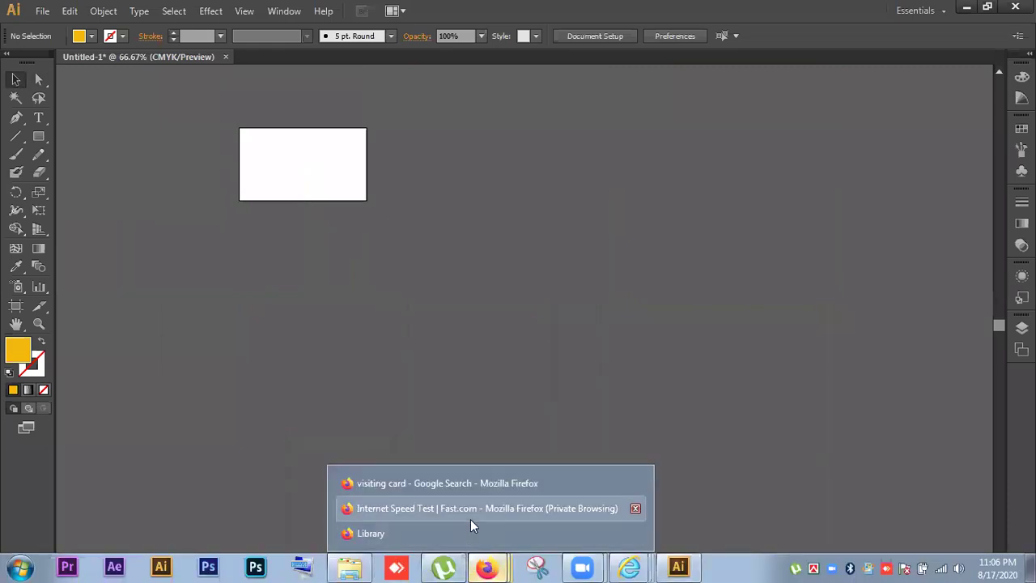
left_click(484, 489)
scroll(487, 405, "down", 3)
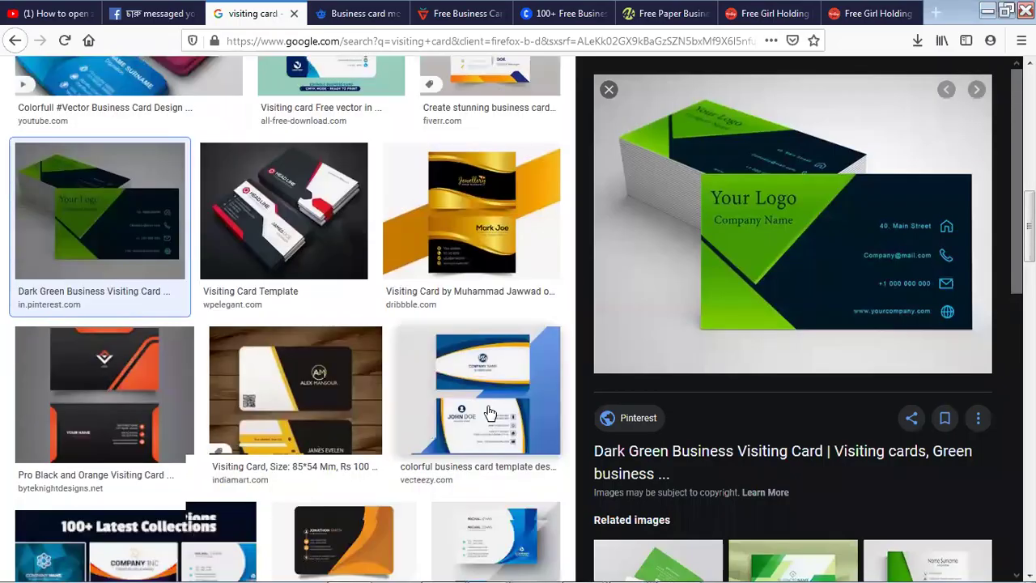
scroll(490, 413, "down", 3)
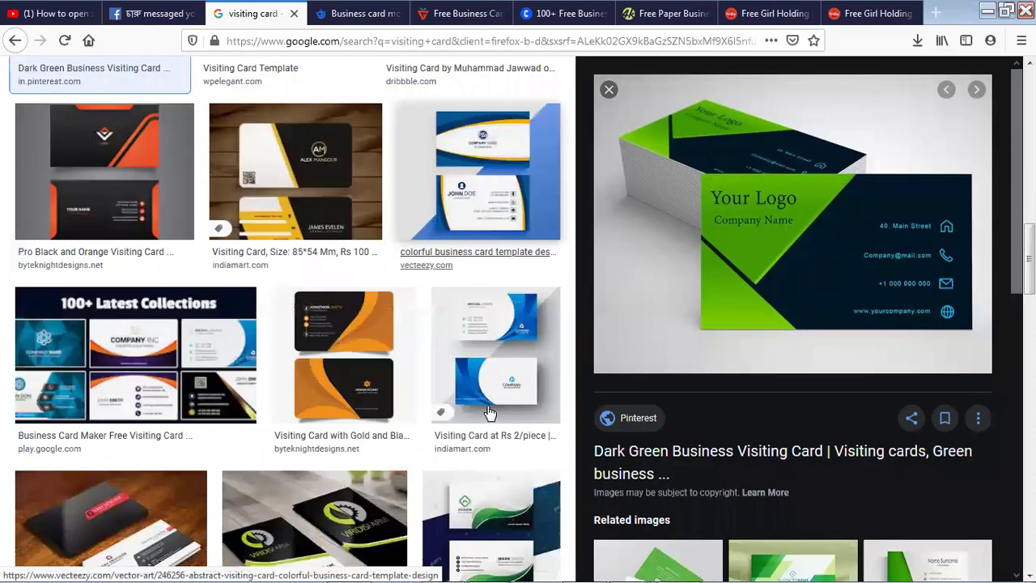
scroll(488, 413, "down", 7)
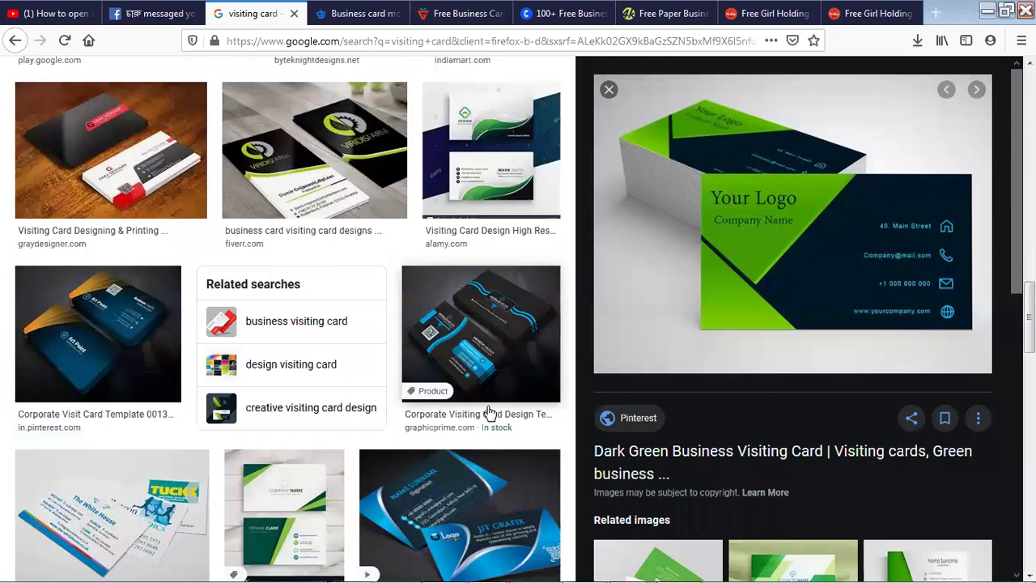
scroll(489, 416, "down", 6)
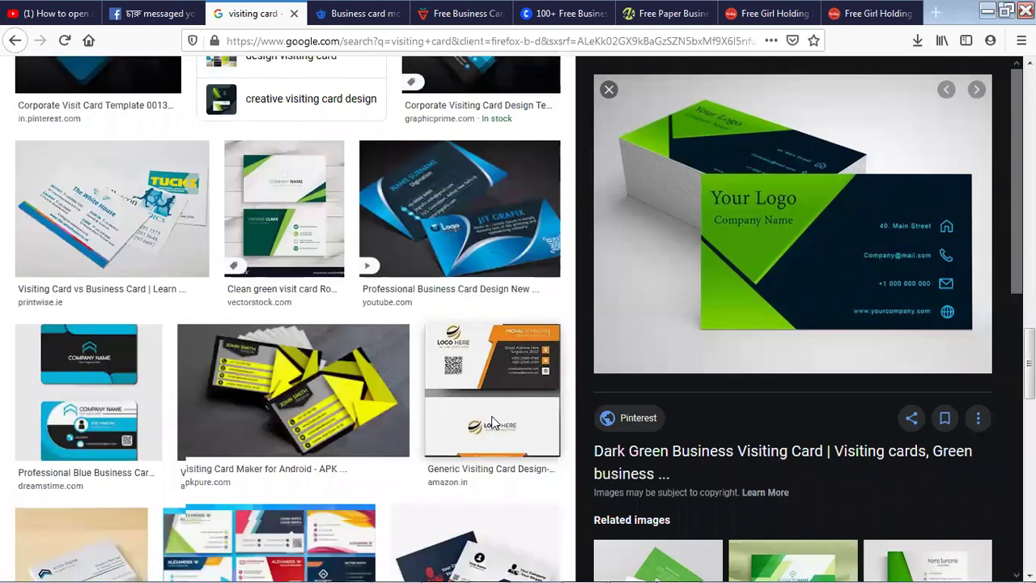
scroll(492, 421, "down", 1)
scroll(492, 420, "down", 8)
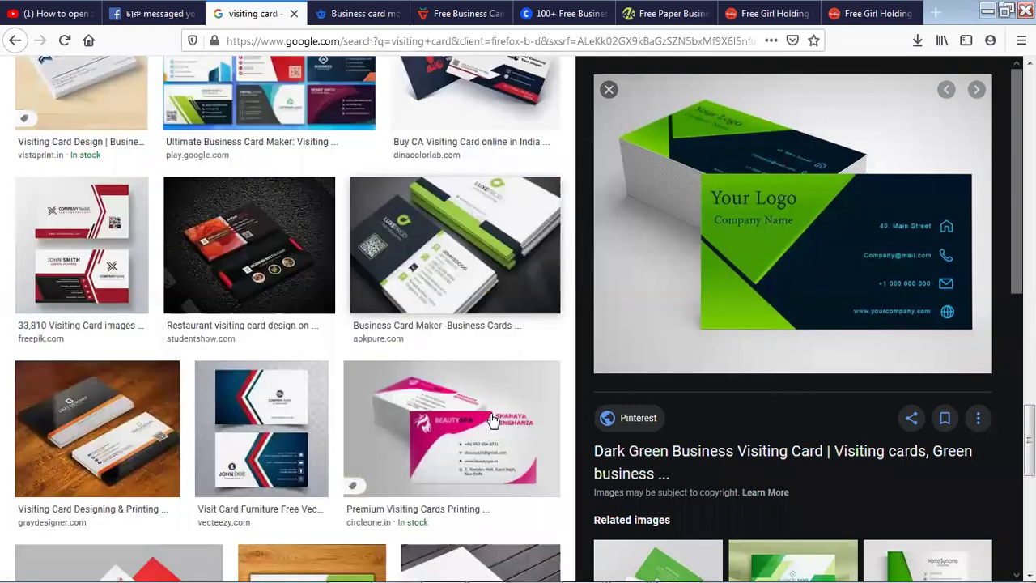
scroll(492, 420, "down", 2)
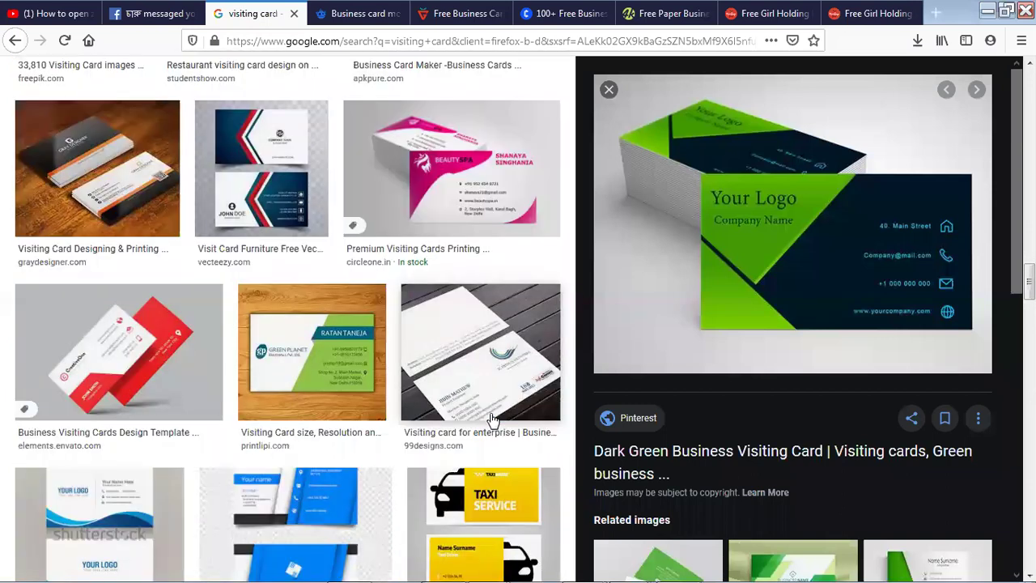
scroll(140, 311, "down", 1)
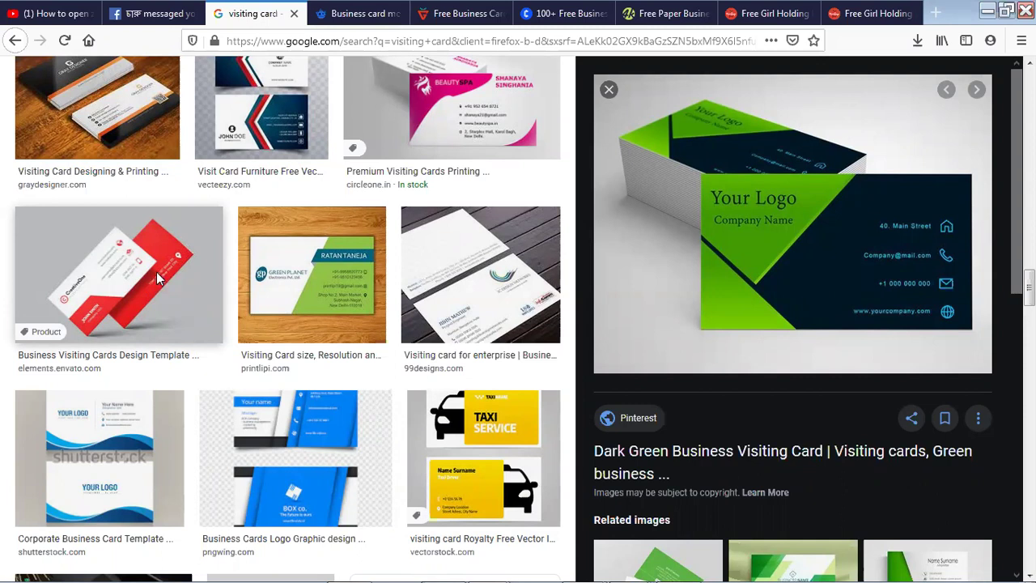
right_click(131, 267)
left_click(203, 280)
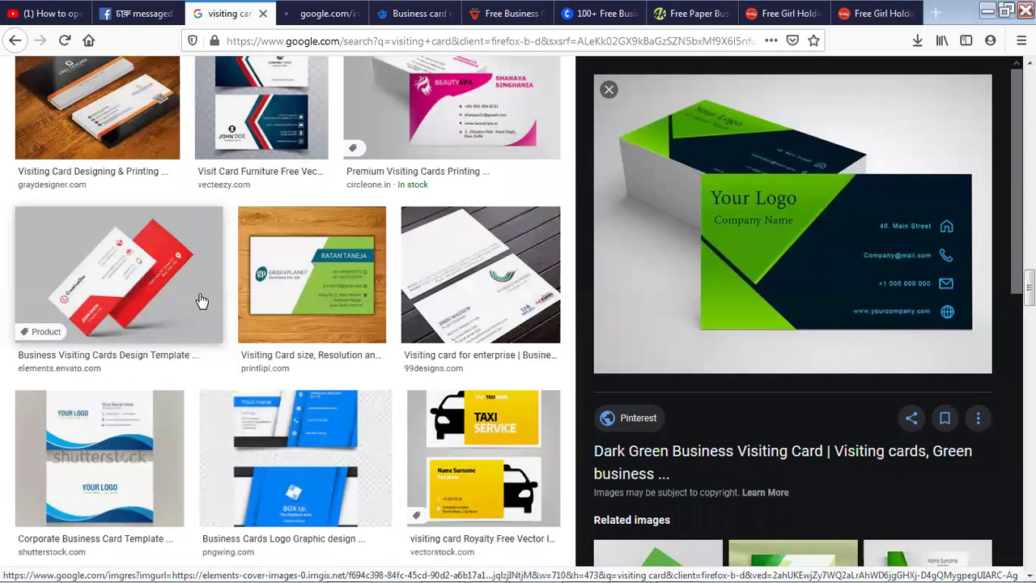
Find the red-and-black Business Card Design Logo Printing result from favpng.com and open it in a new tab.
scroll(202, 296, "down", 8)
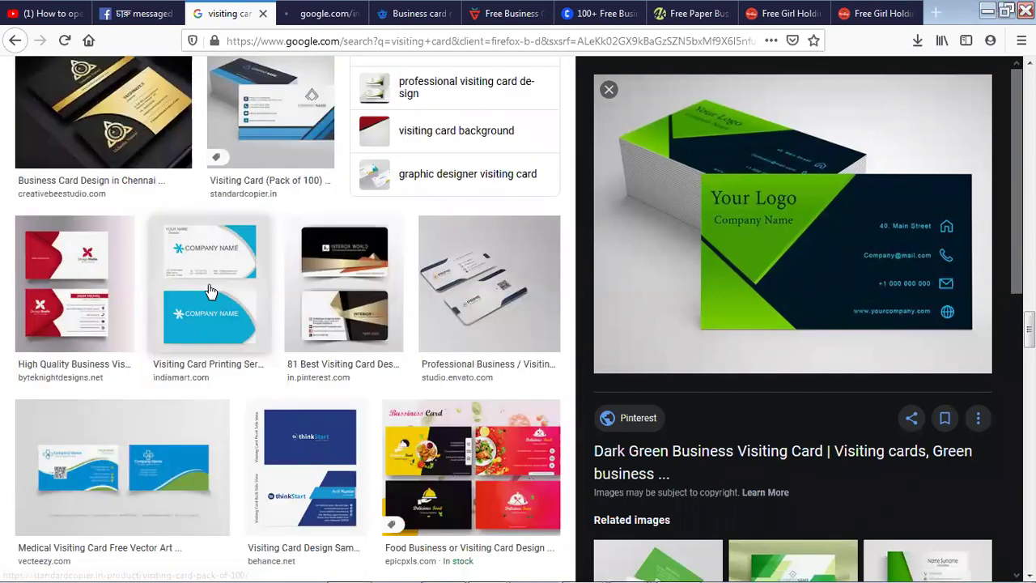
scroll(209, 289, "down", 2)
scroll(210, 289, "down", 5)
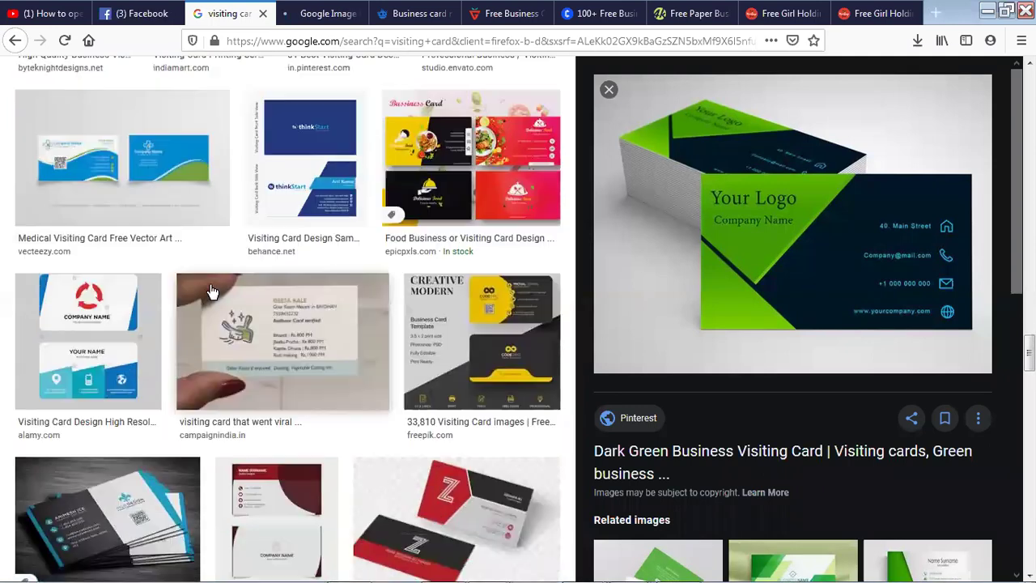
scroll(215, 289, "down", 2)
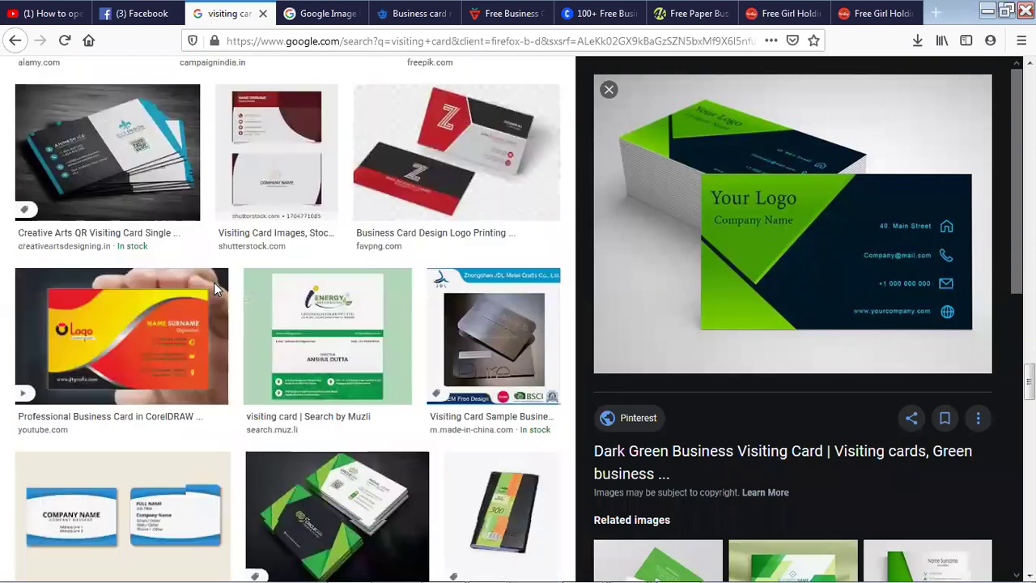
right_click(474, 114)
key("Escape")
middle_click(496, 144)
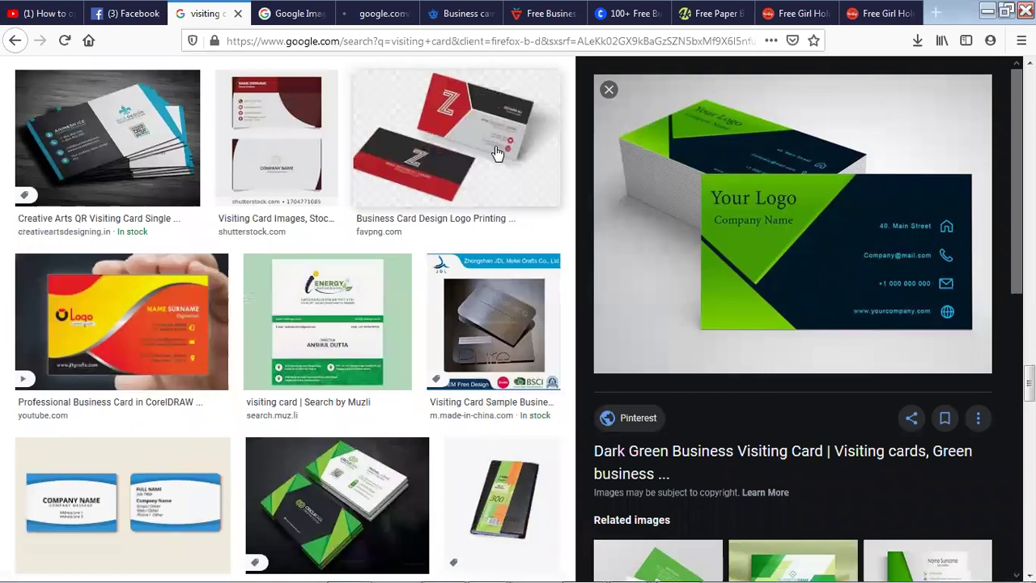
Preview the favpng.com red-and-black card result and advance the preview to the red My Business card image from DLPNG.com.
scroll(477, 187, "up", 1)
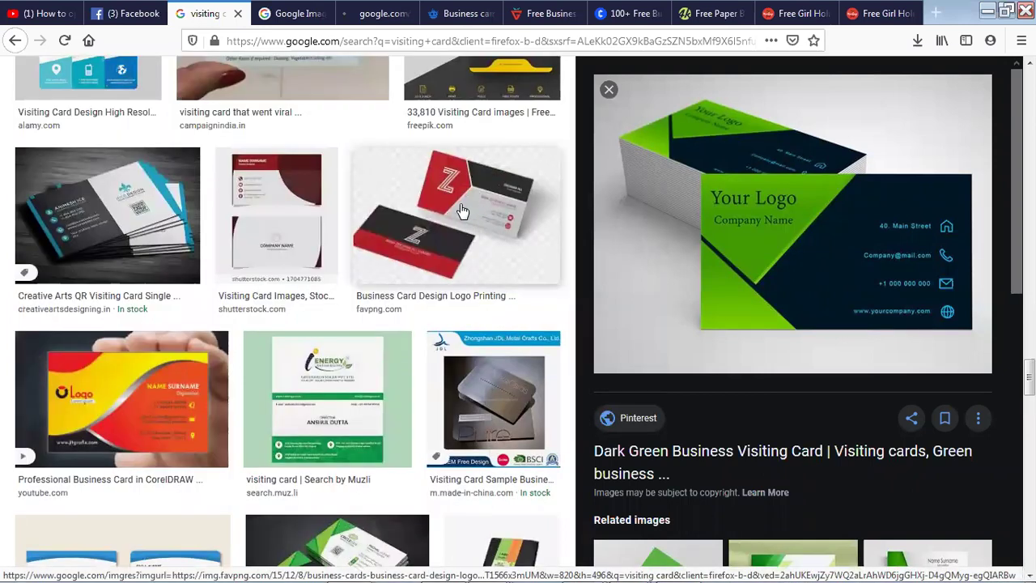
left_click(478, 205)
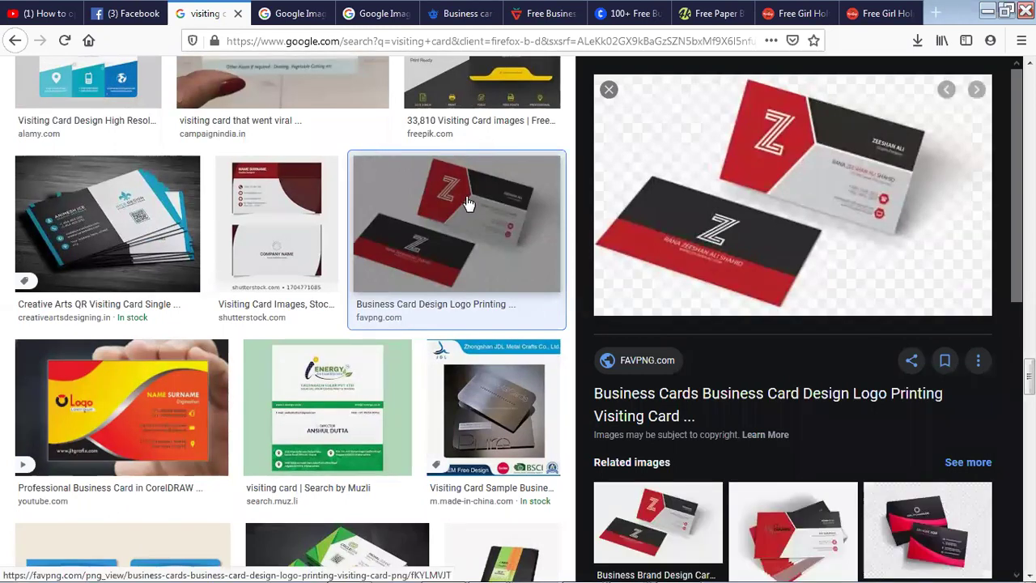
key("Right")
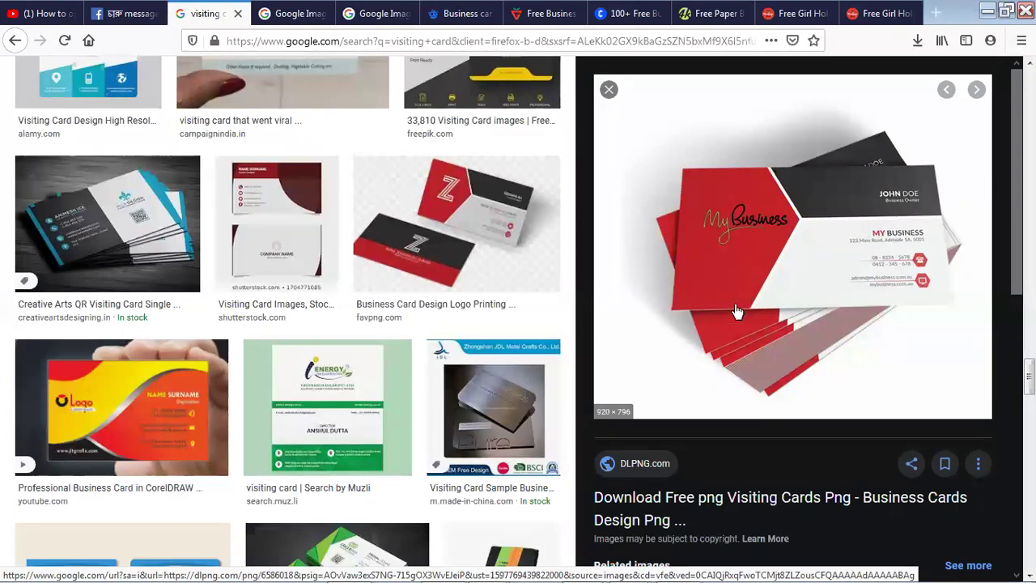
Look through the related images and further visiting card results for other reference designs.
scroll(736, 311, "down", 4)
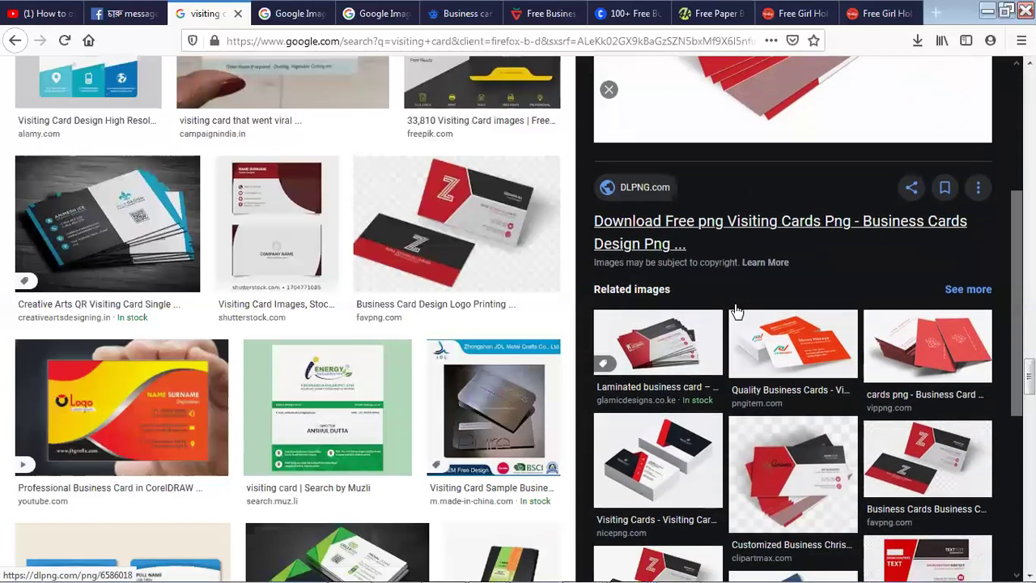
scroll(736, 312, "down", 5)
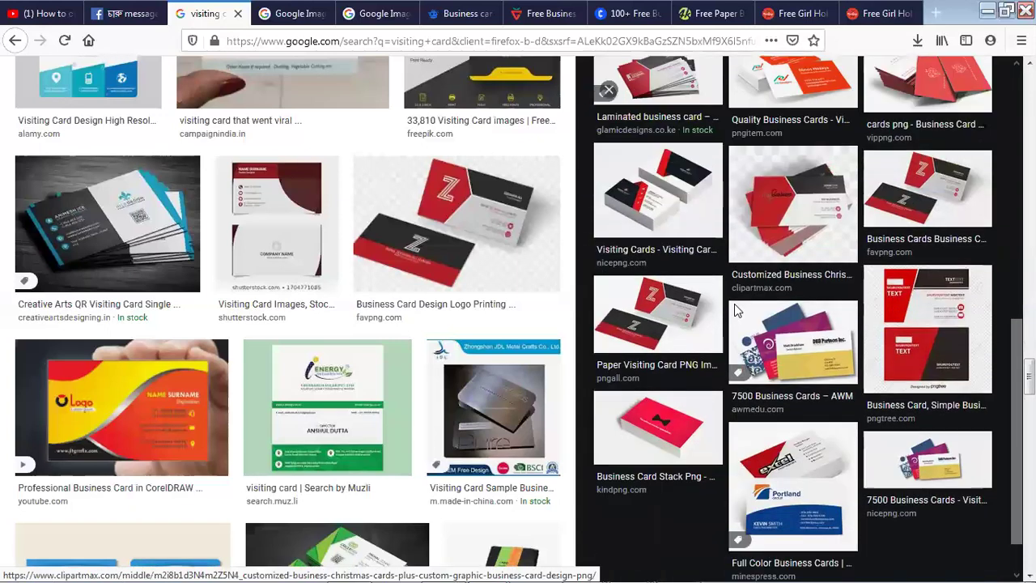
scroll(736, 310, "down", 1)
scroll(274, 323, "down", 2)
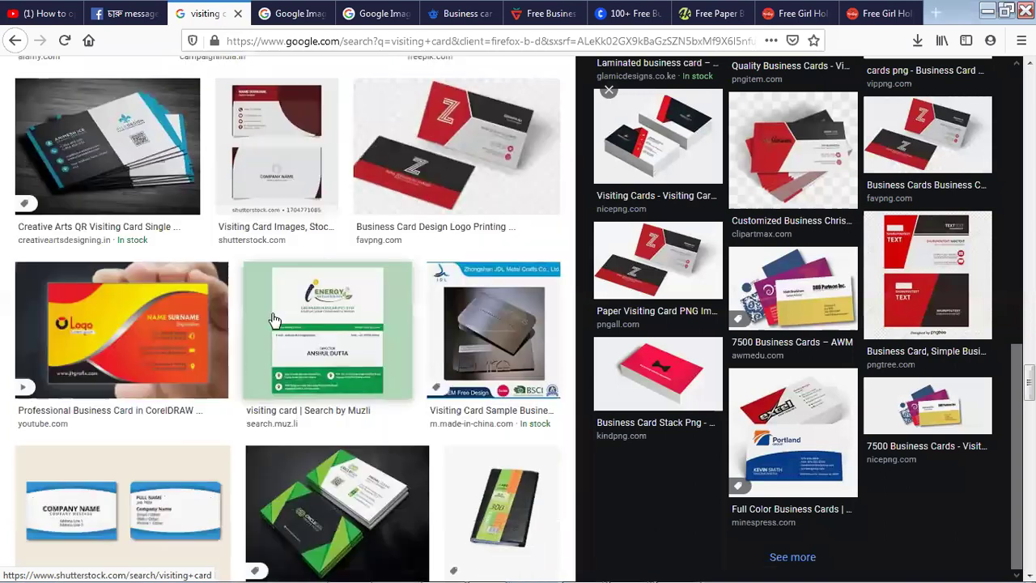
scroll(273, 320, "down", 6)
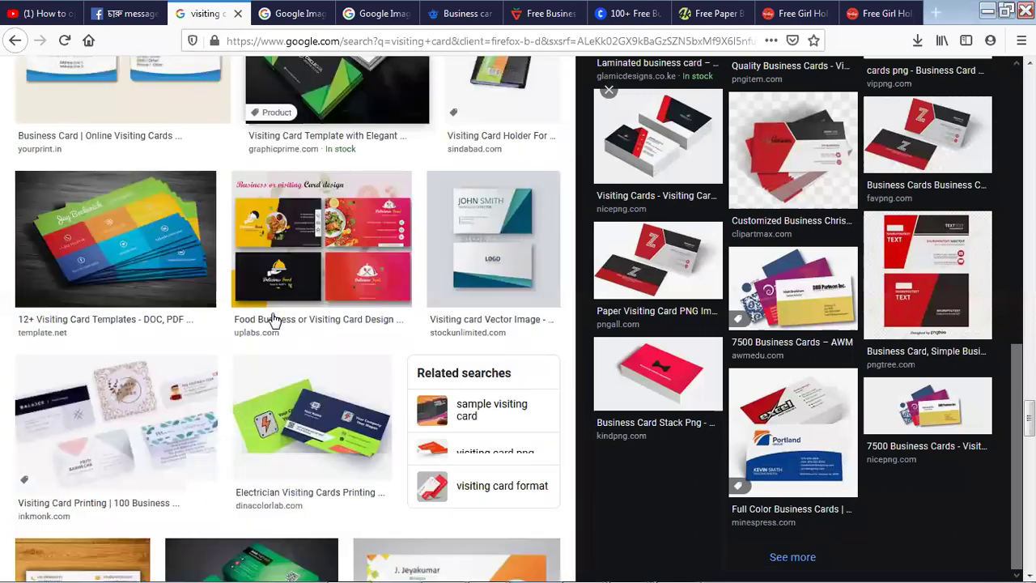
scroll(273, 319, "down", 5)
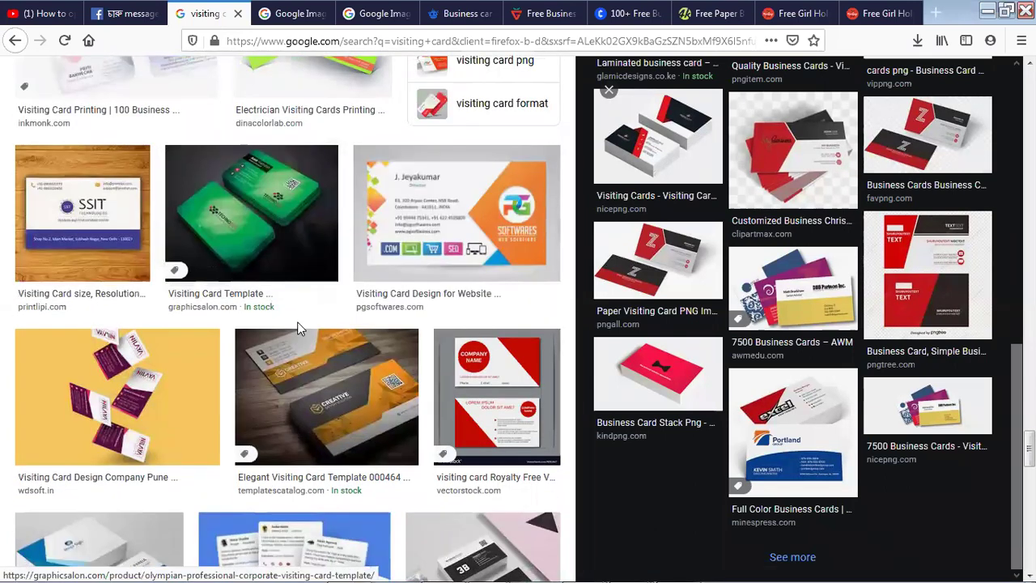
scroll(297, 327, "up", 2)
scroll(684, 385, "up", 3)
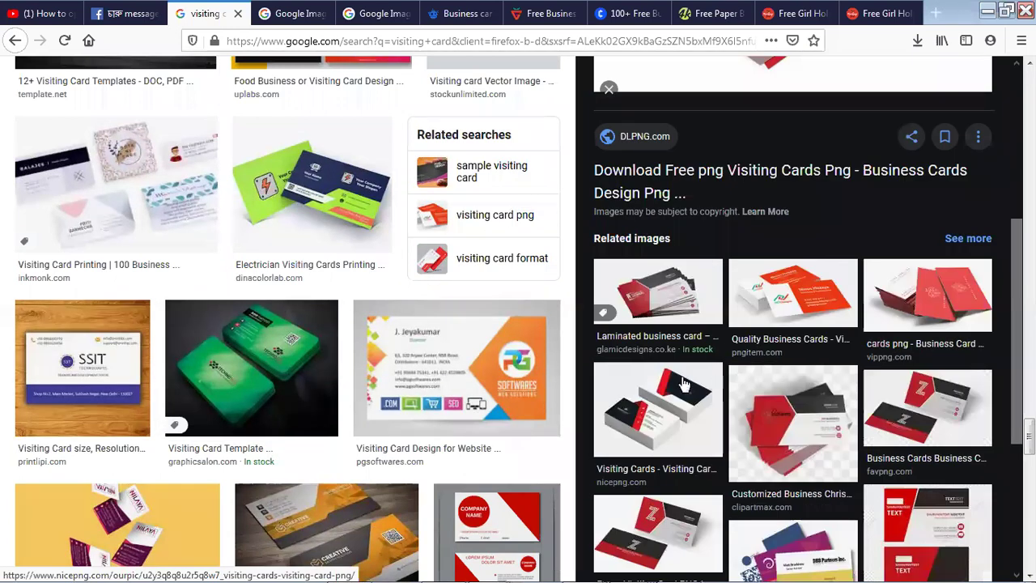
scroll(684, 384, "up", 4)
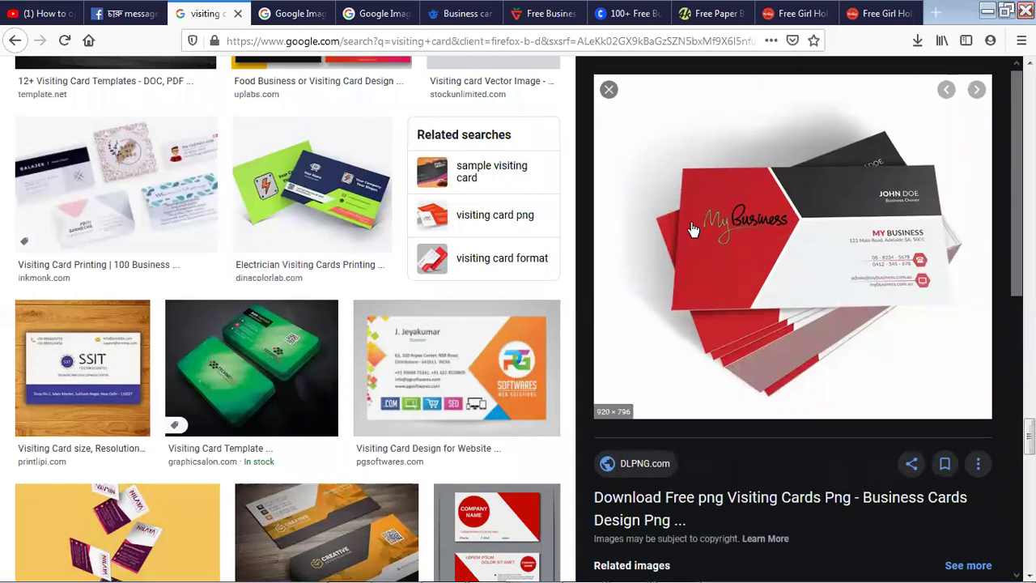
Copy the previewed red My Business card image and paste it into the Illustrator document.
right_click(692, 230)
left_click(745, 377)
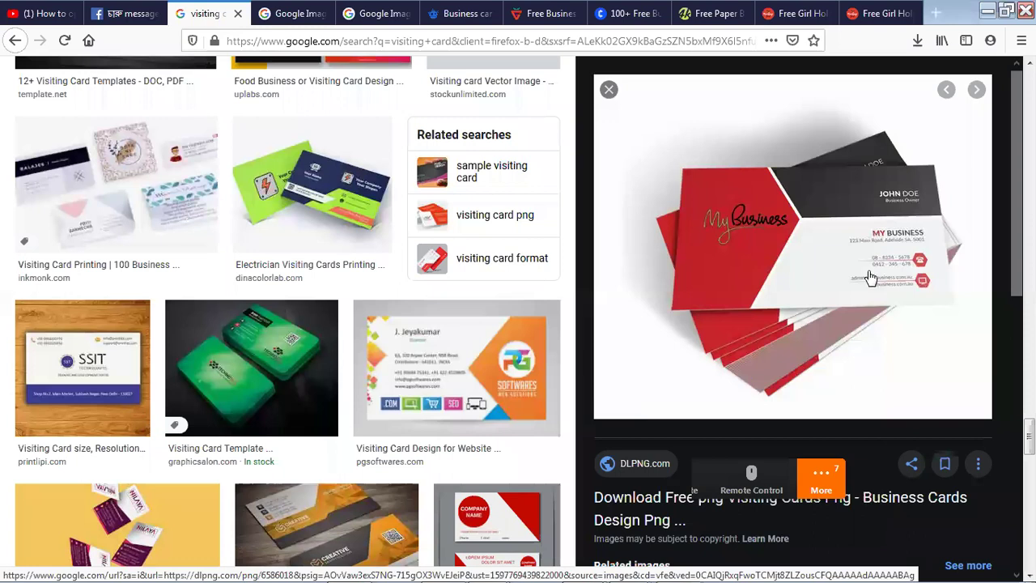
key("alt+Tab")
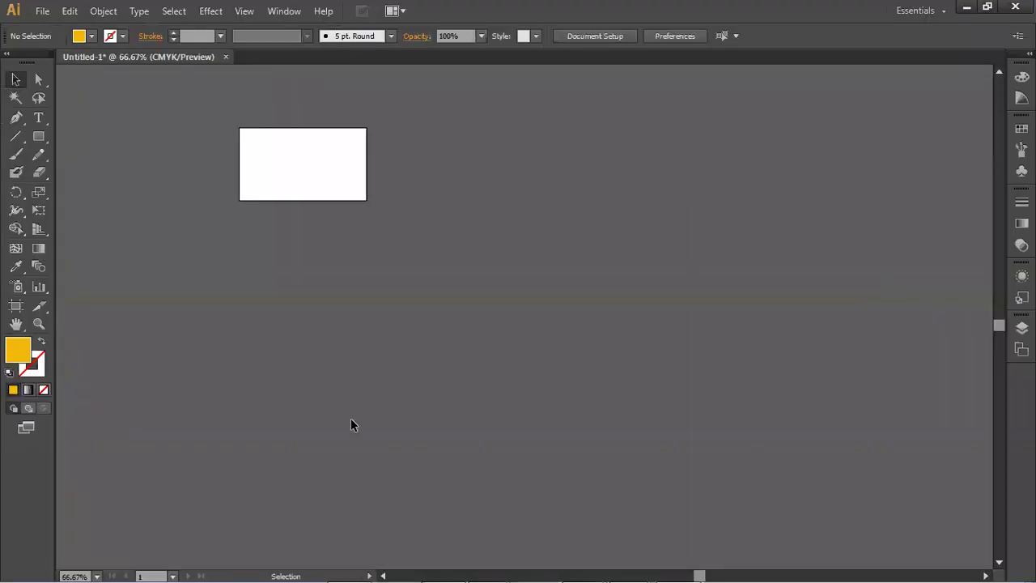
scroll(383, 394, "up", 1)
key("ctrl+v")
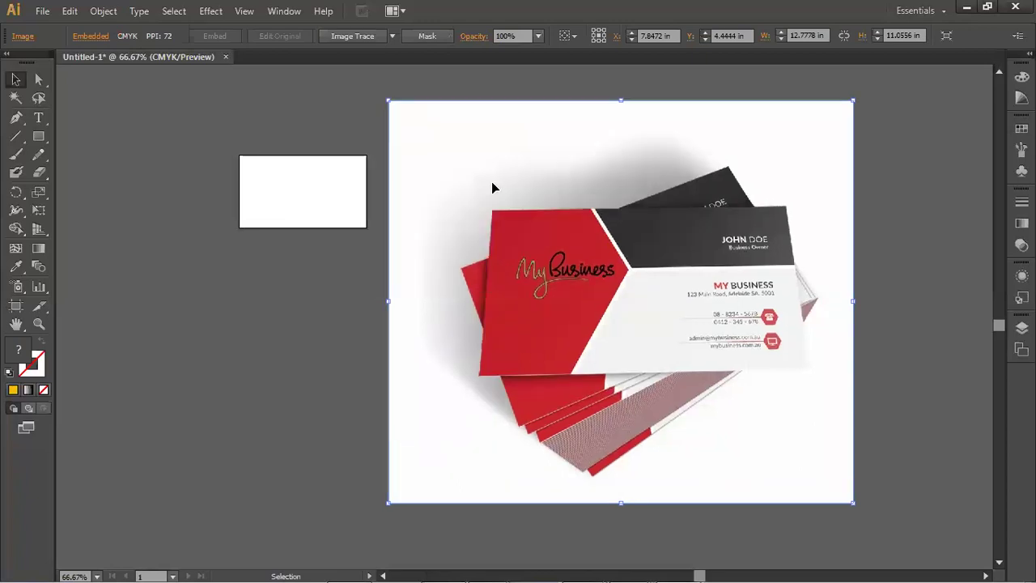
Scale the pasted card image down to about 3.57 by 3.09 in and place it beside the artboard's right edge.
left_click_drag(387, 100, 655, 332)
mouse_move(691, 374)
left_mouse_down()
mouse_move(595, 296)
mouse_move(485, 169)
mouse_move(682, 359)
left_mouse_up()
scroll(395, 210, "up", 2)
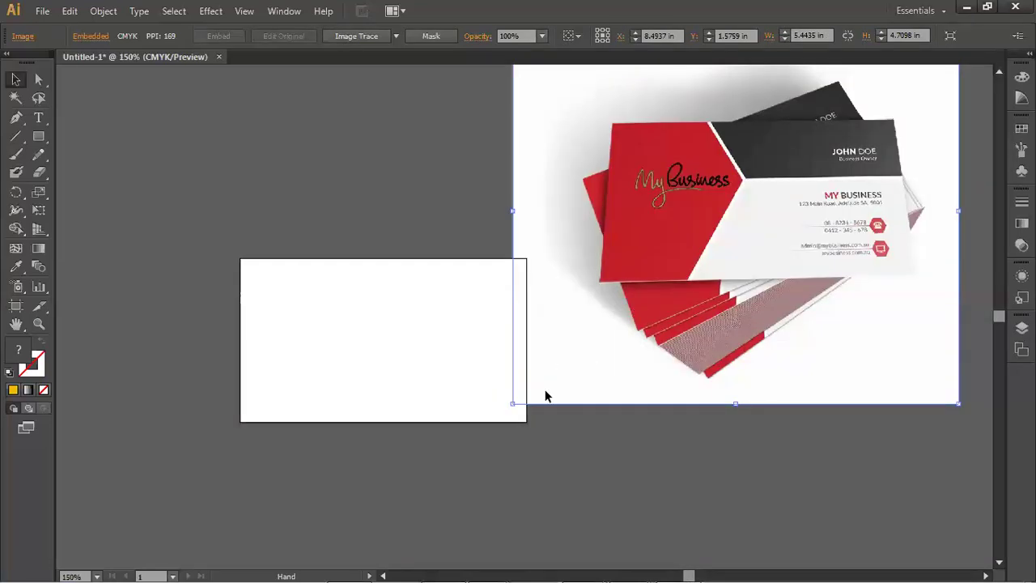
left_click_drag(692, 253, 717, 289)
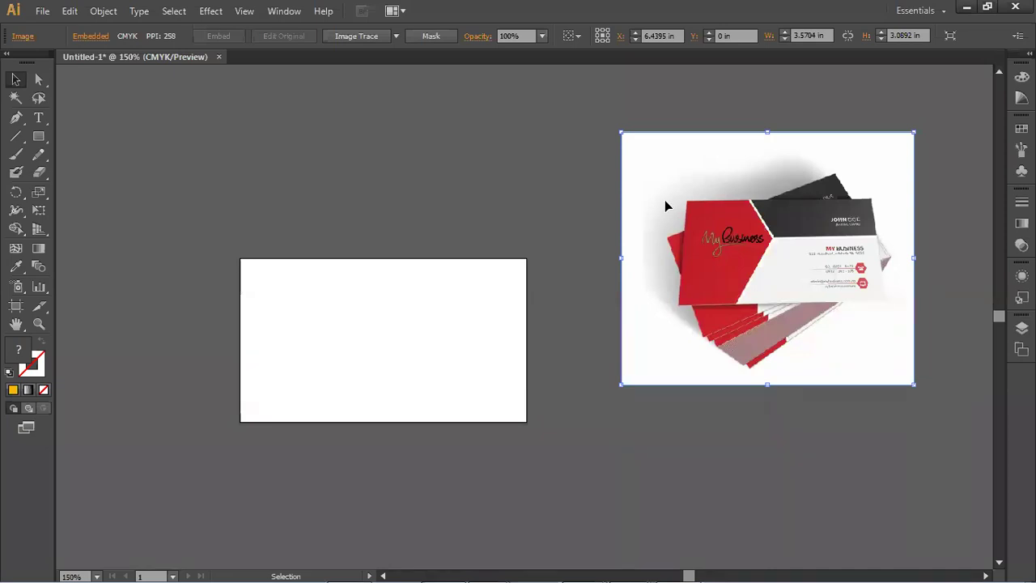
left_click(560, 204)
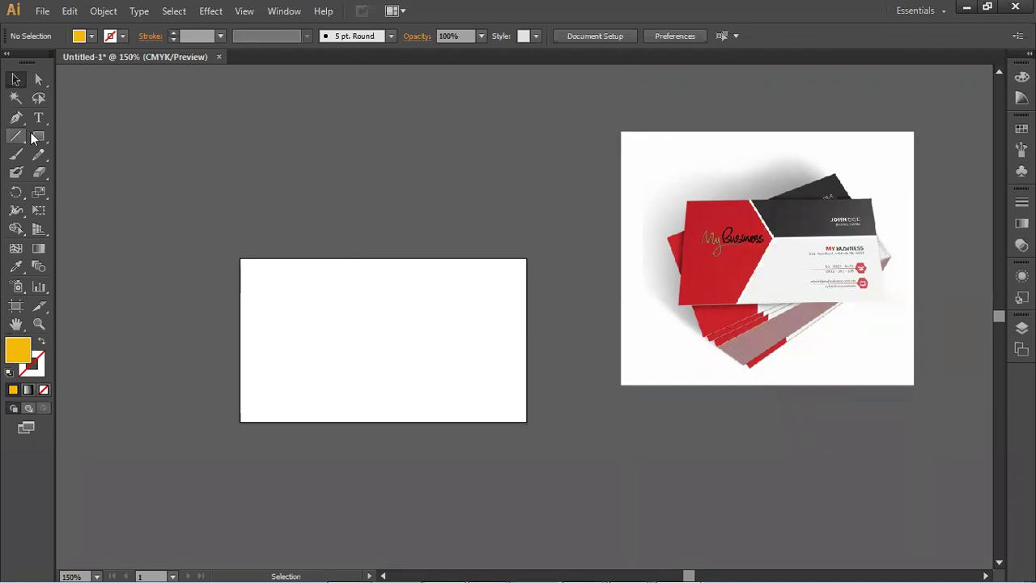
Draw a rectangle covering the whole artboard and fill it with light grey E5E5E5.
left_click_drag(38, 135, 101, 135)
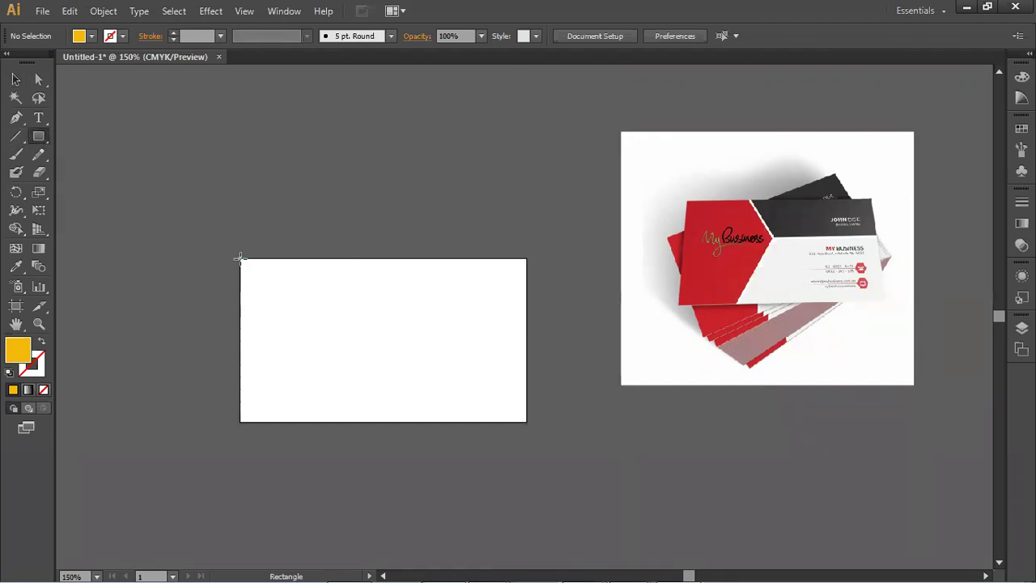
mouse_move(241, 259)
left_mouse_down()
mouse_move(493, 421)
mouse_move(543, 425)
mouse_move(526, 421)
left_mouse_up()
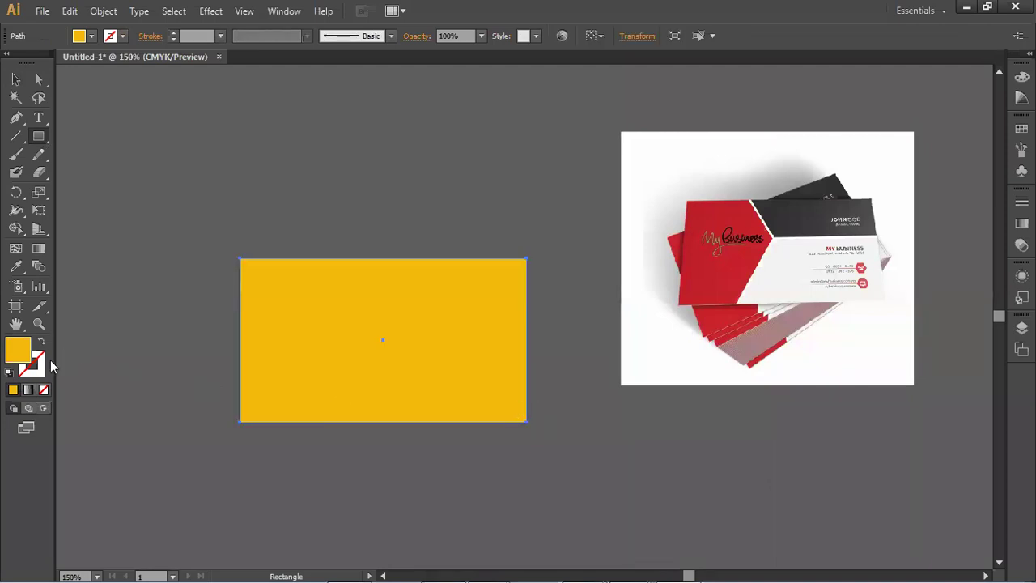
double_click(20, 350)
left_click(318, 245)
left_click(318, 248)
left_click_drag(318, 236, 318, 220)
left_click(654, 207)
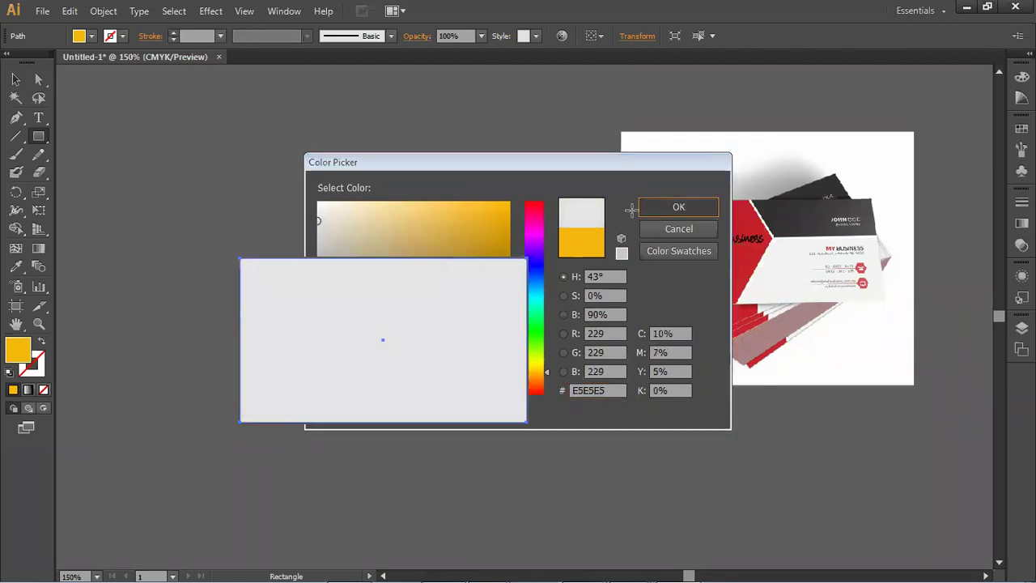
left_click(15, 79)
left_click(279, 234)
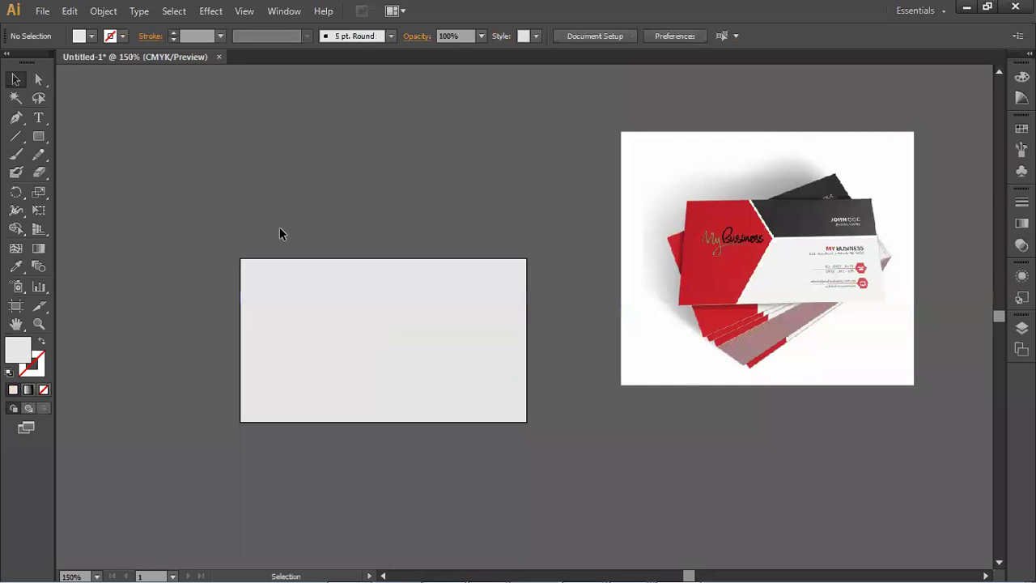
Draw a small five-sided polygon just above the card's upper-left corner.
left_click(38, 136)
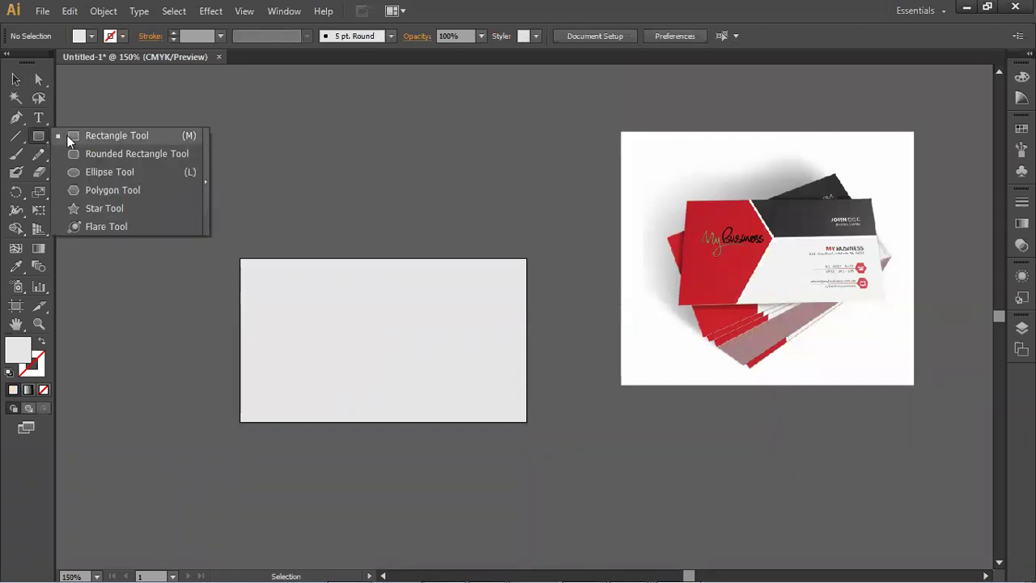
left_click(102, 190)
left_click_drag(224, 180, 241, 222)
key("Down")
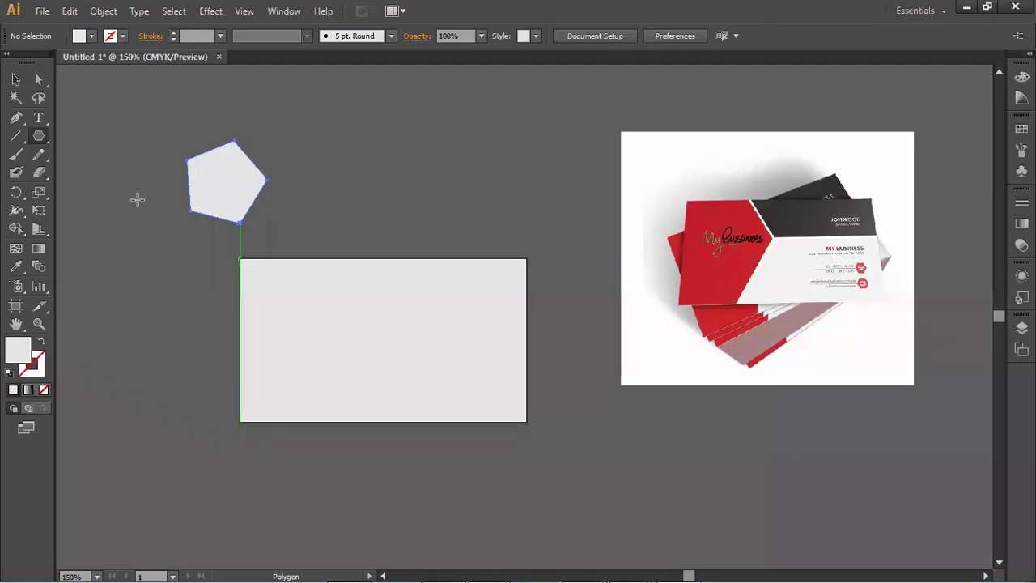
Delete the small five-sided polygon above the card's upper-left corner.
key("v")
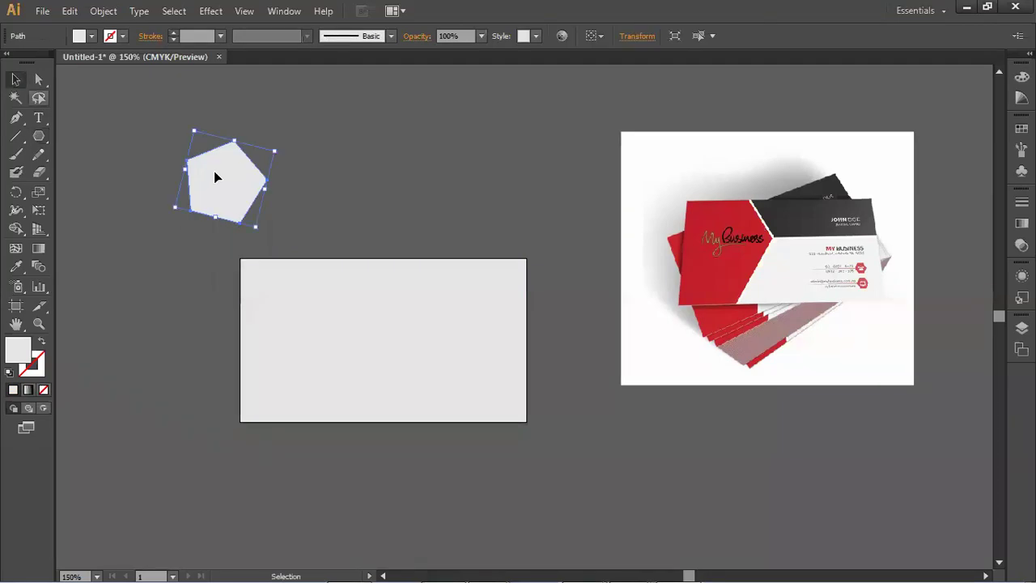
key("Delete")
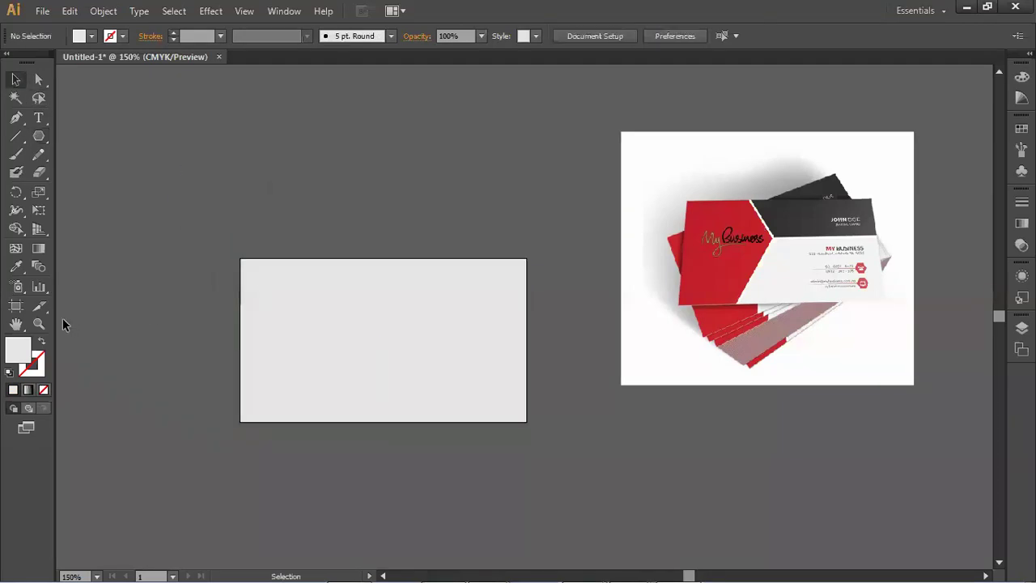
left_click(39, 137)
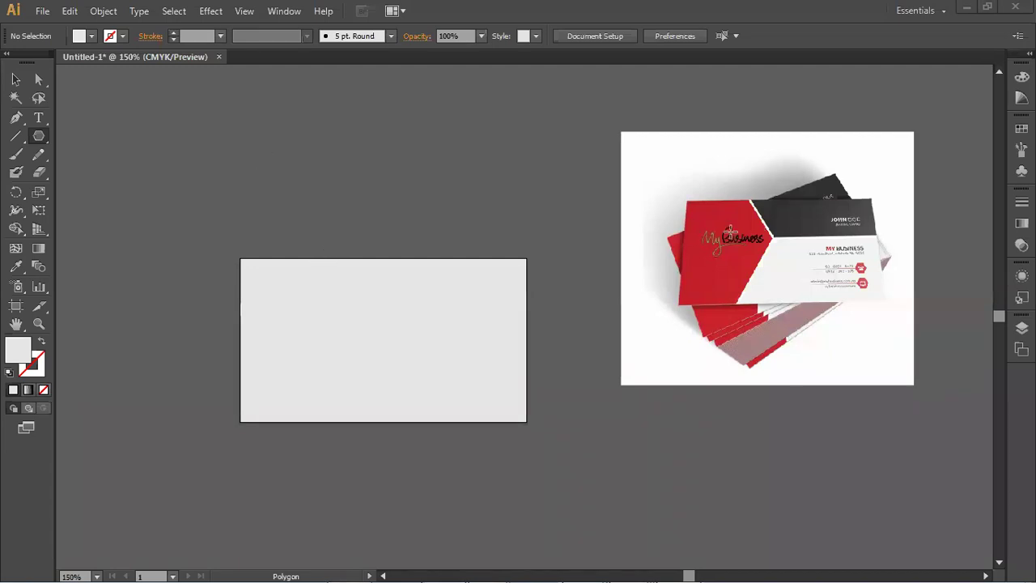
left_click_drag(38, 136, 73, 135)
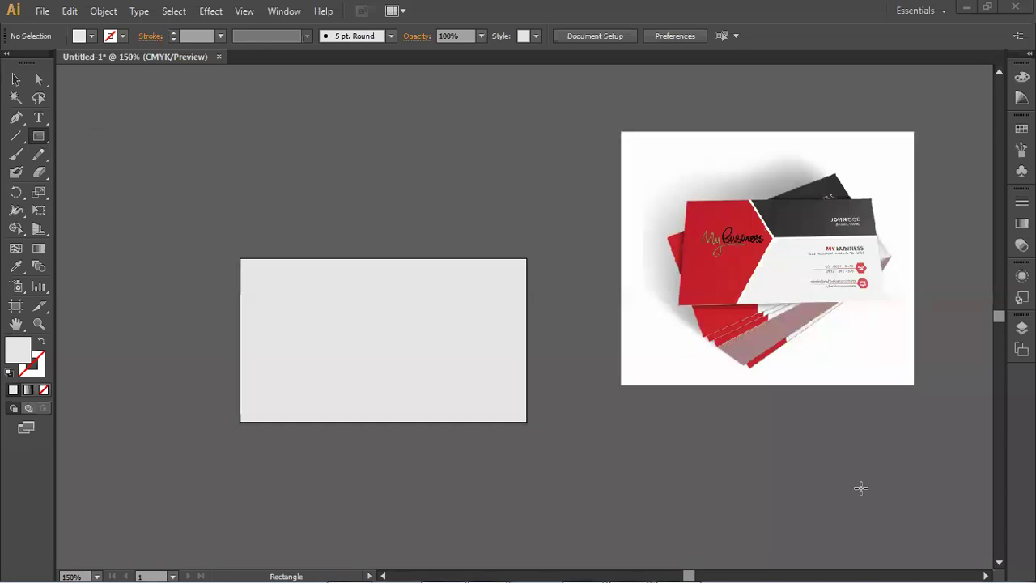
key("super+d")
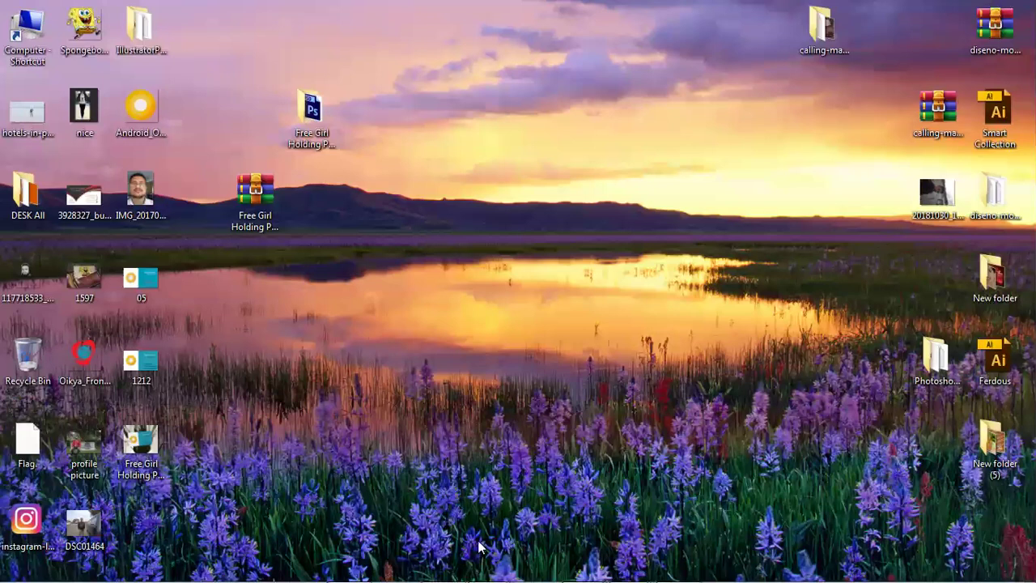
left_click(677, 572)
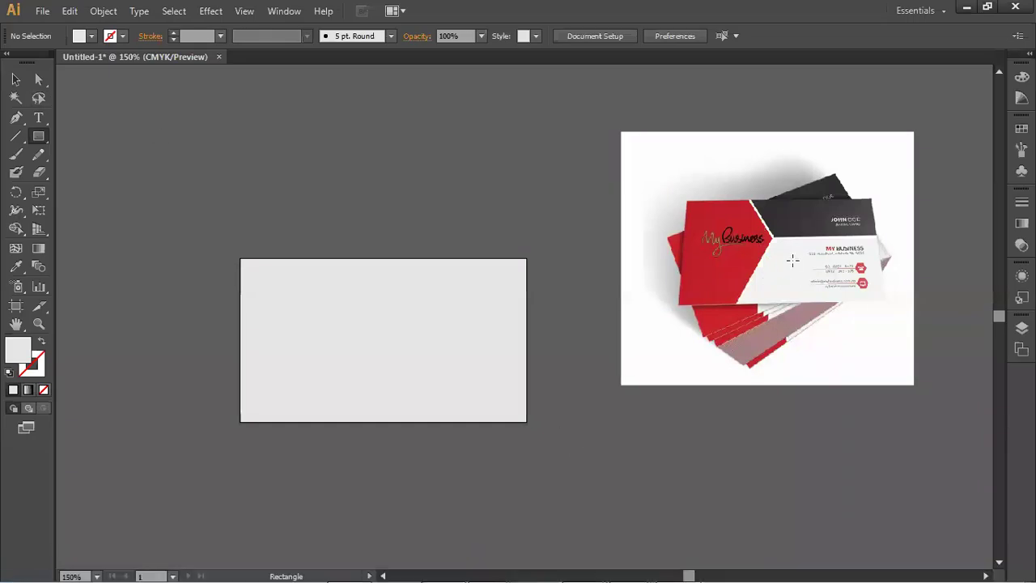
left_click(16, 78)
left_click_drag(391, 364, 494, 451)
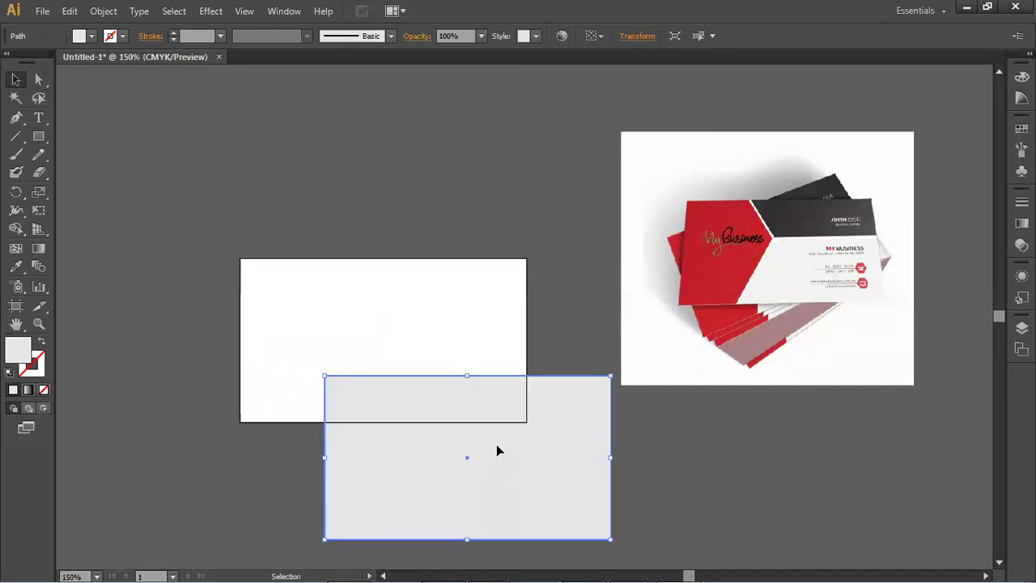
key("ctrl+z")
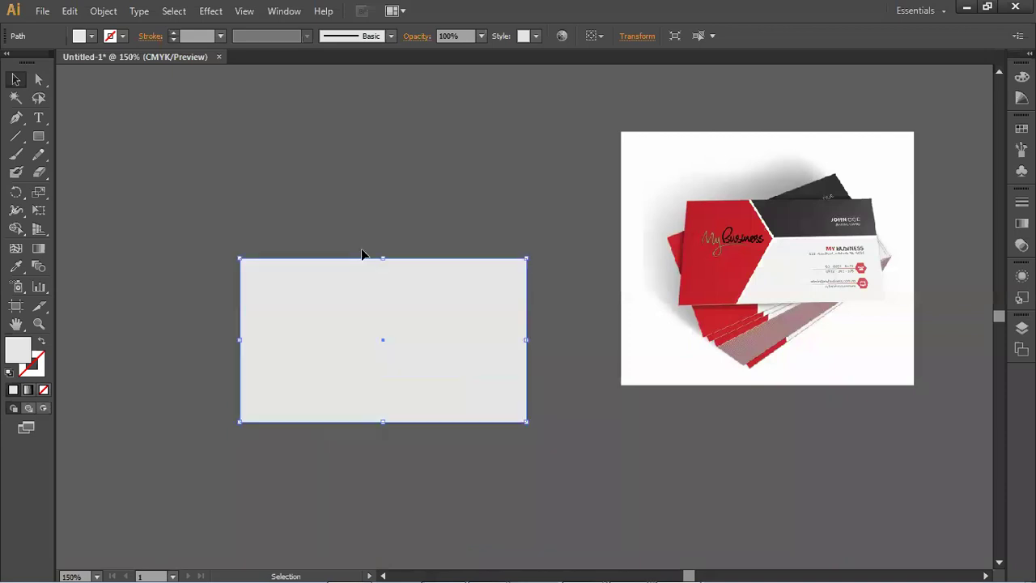
Draw a rectangle filling the card's upper-right corner and fill it with a near-black colour.
left_click(208, 200)
left_click_drag(38, 136, 73, 136)
left_click_drag(365, 259, 526, 323)
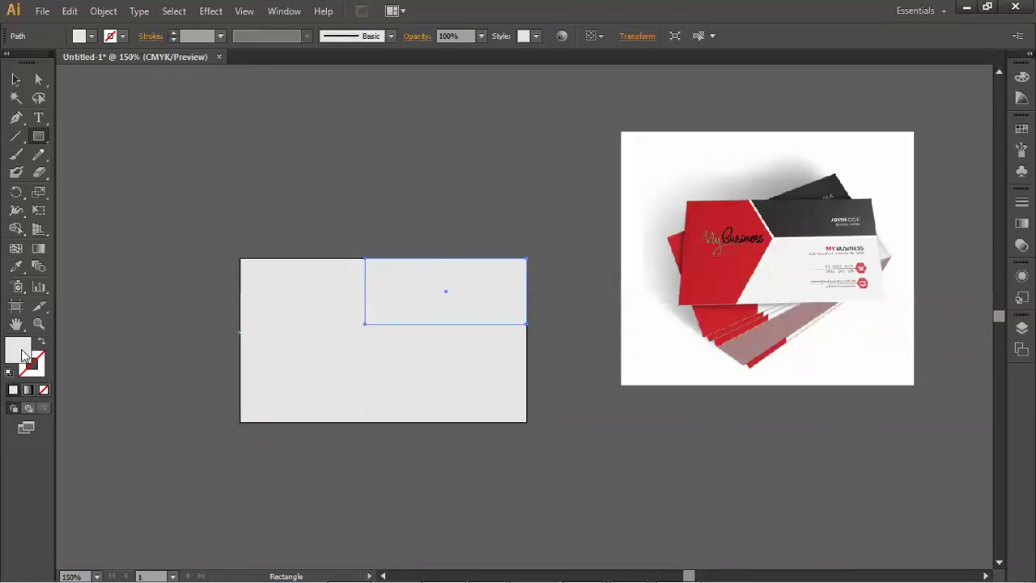
double_click(14, 353)
left_click_drag(489, 356, 521, 373)
left_click(683, 207)
Draw a second near-black rectangle of about 1.98 by 1.07 in in the card's lower-right corner, leaving a thin grey gap.
left_click(16, 79)
left_click_drag(38, 136, 74, 140)
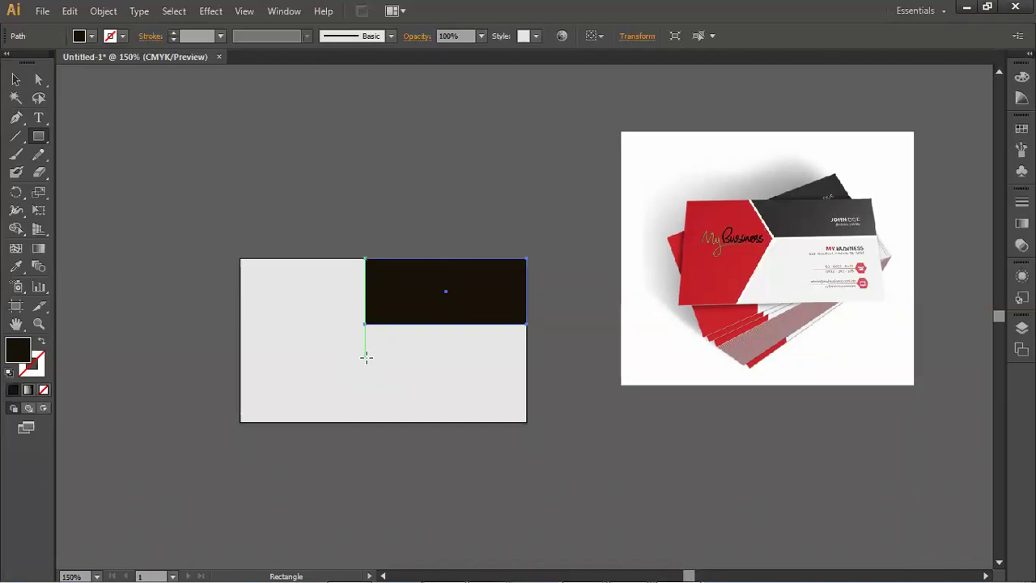
left_click_drag(364, 335, 526, 422)
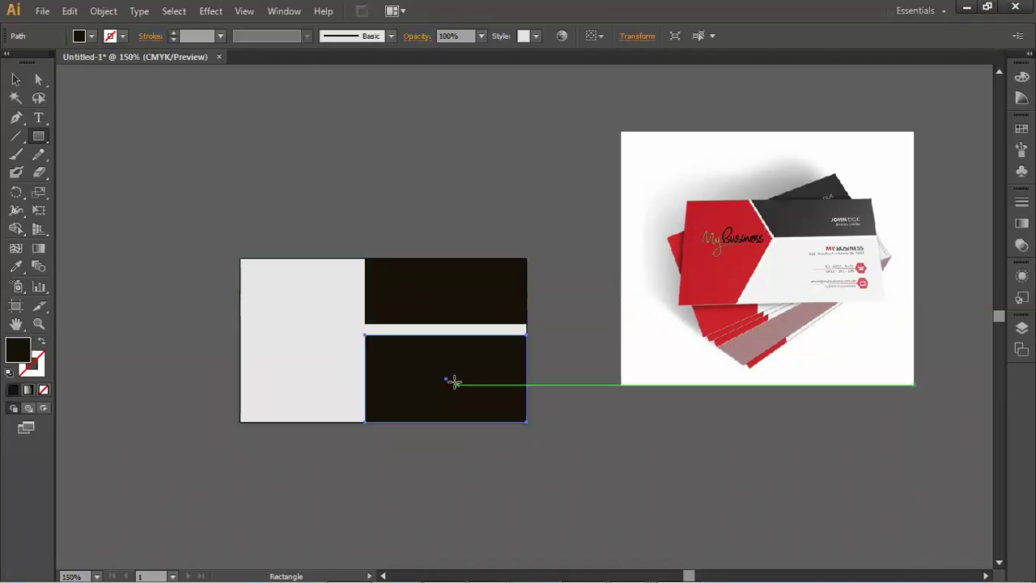
Slant both black rectangles' left edges by moving the lower one's lower-left corner and the upper one's upper-left corner outward.
left_click_drag(38, 136, 91, 138)
key("a")
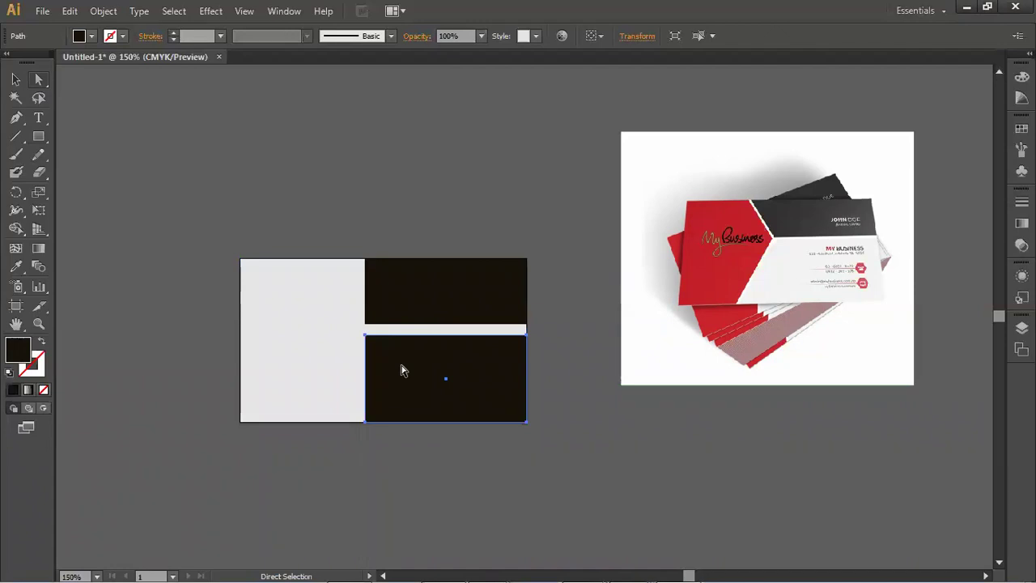
left_click(365, 423)
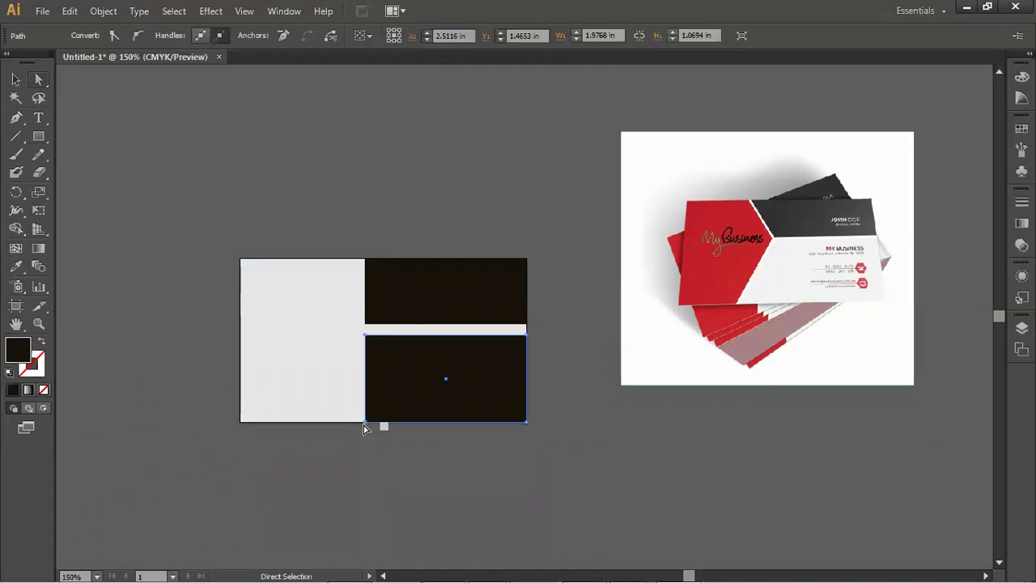
left_click_drag(365, 421, 308, 420)
left_click_drag(309, 424, 310, 425)
left_click(385, 311, "shift")
left_click(365, 260)
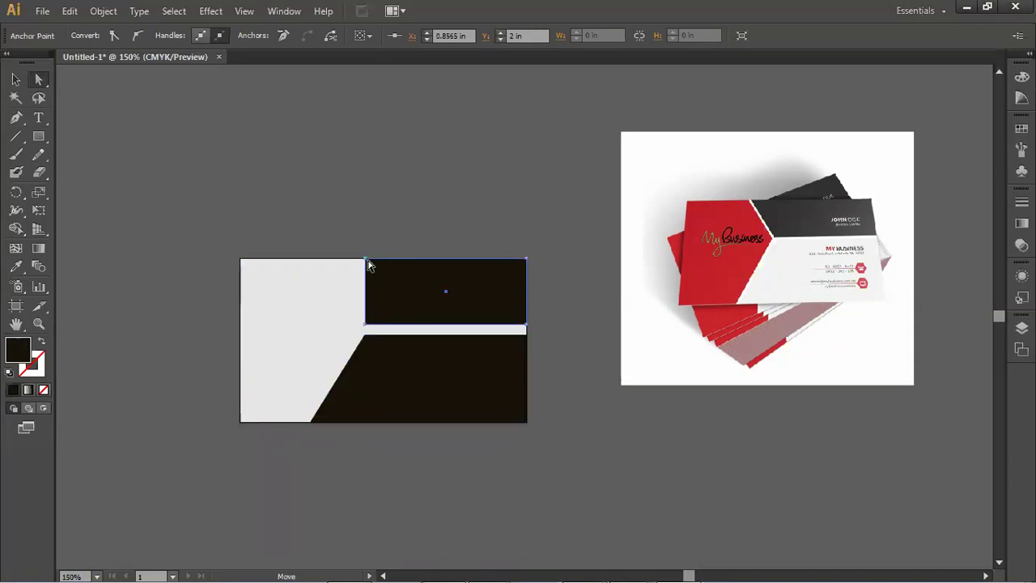
left_click_drag(365, 260, 315, 259)
left_click(565, 338)
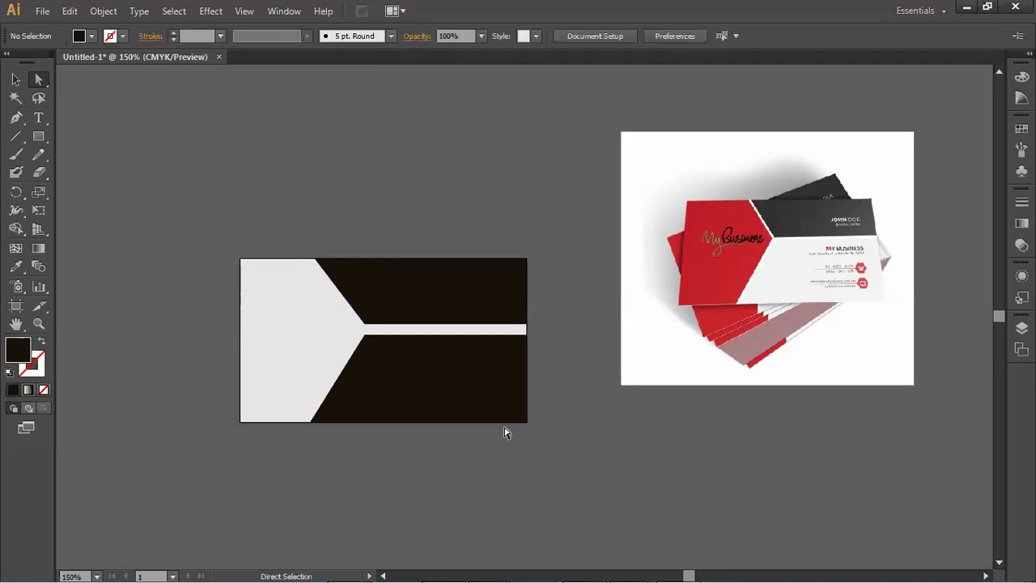
Move both slanted black shapes off the card and delete them, leaving only the light-grey background.
left_click(14, 78)
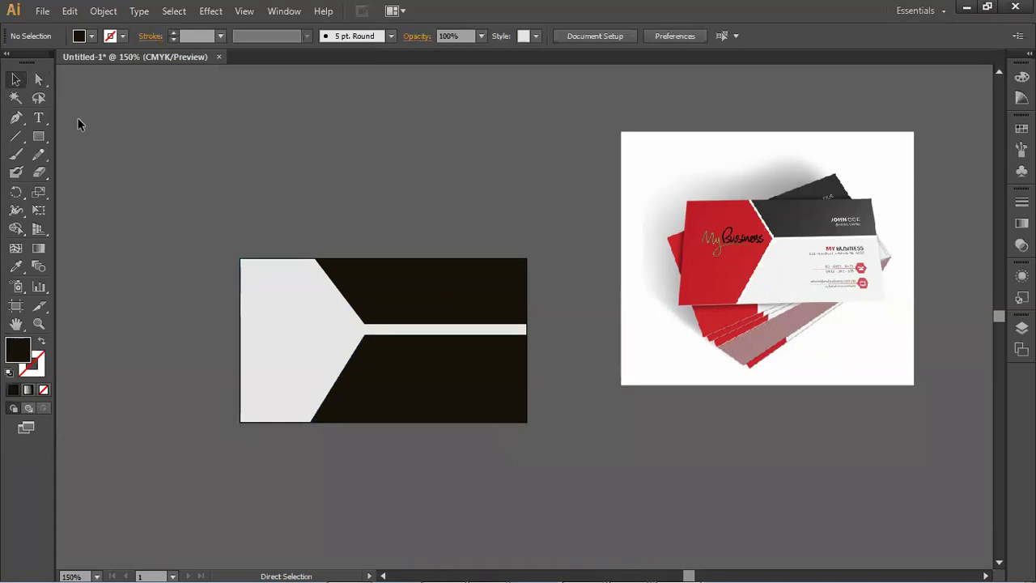
left_click_drag(412, 380, 411, 455)
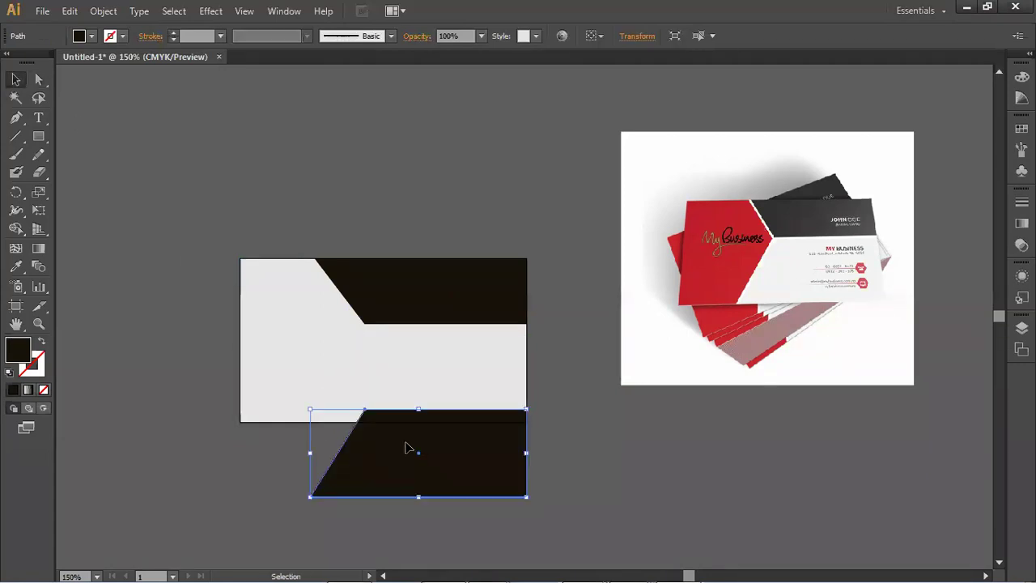
left_click_drag(423, 302, 409, 178)
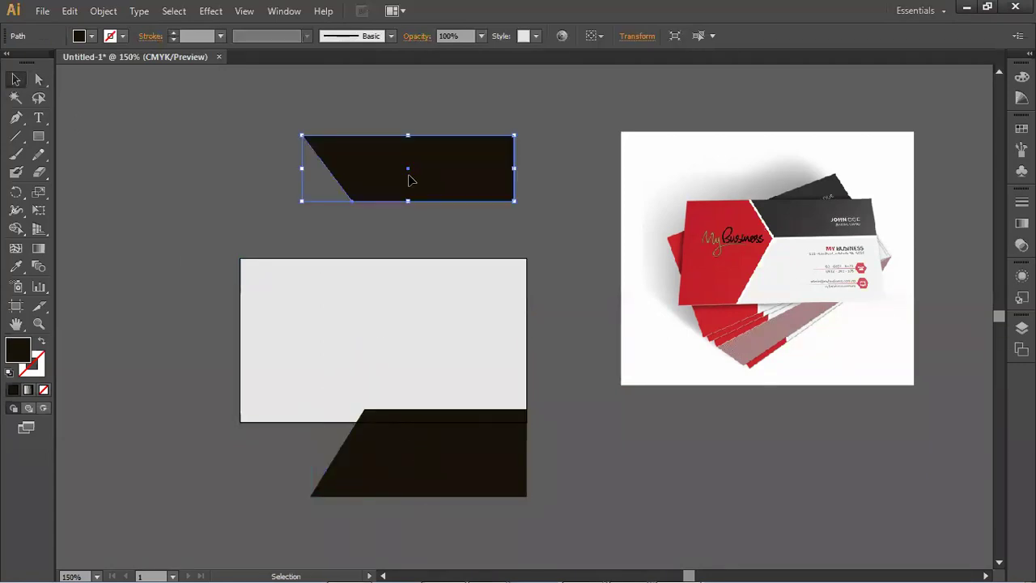
key("Delete")
left_click(449, 452)
key("Delete")
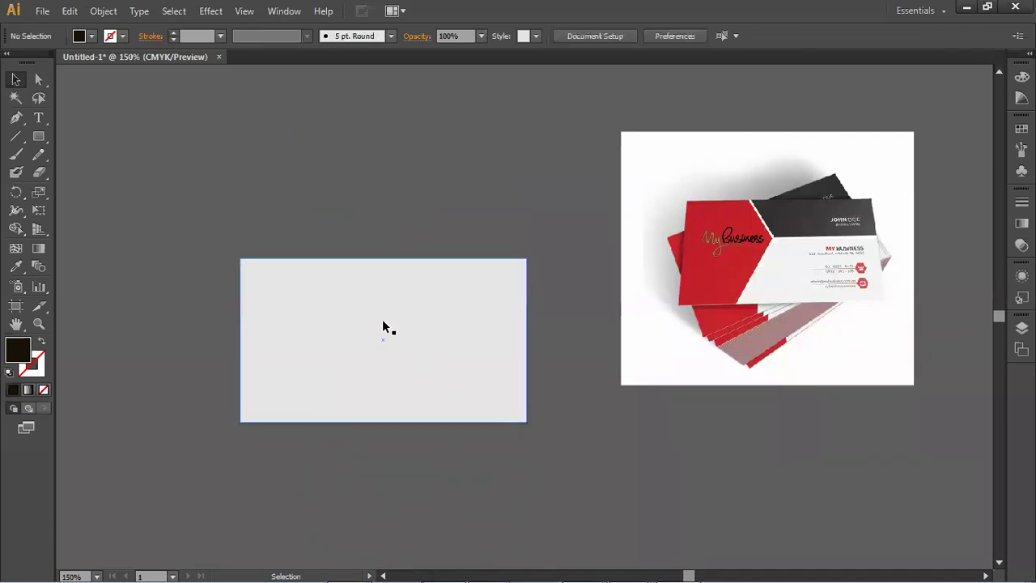
Draw a near-black rectangle in the card's upper-right corner and extend its left corners outward, the upper one further, to slant that edge.
left_click_drag(46, 137, 69, 138)
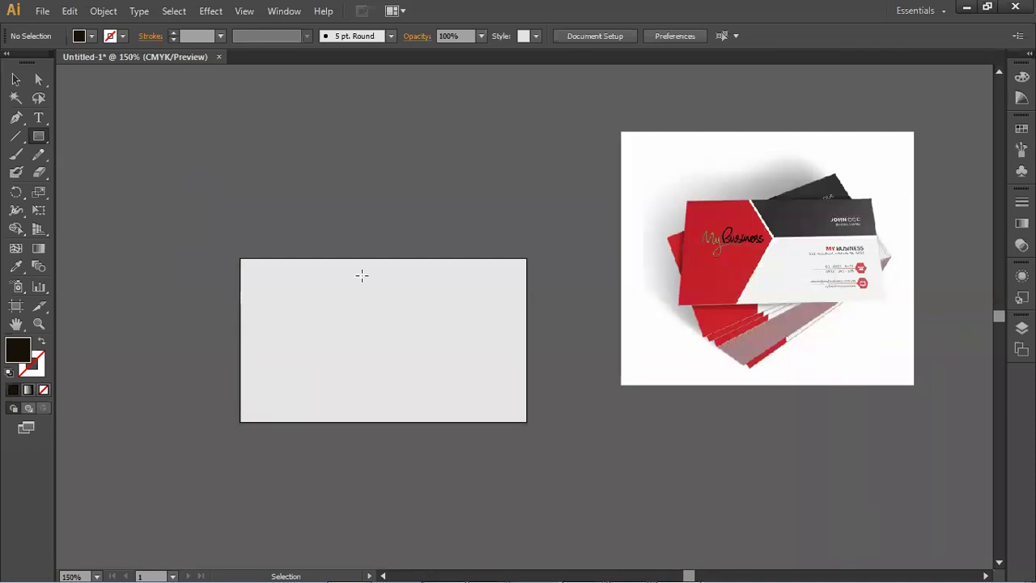
left_click_drag(397, 259, 524, 318)
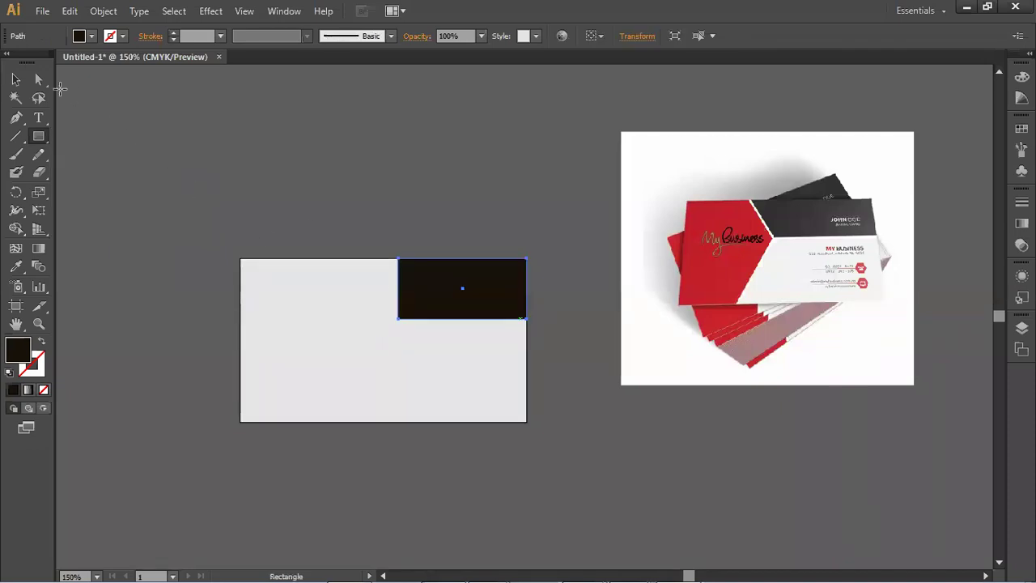
left_click(38, 78)
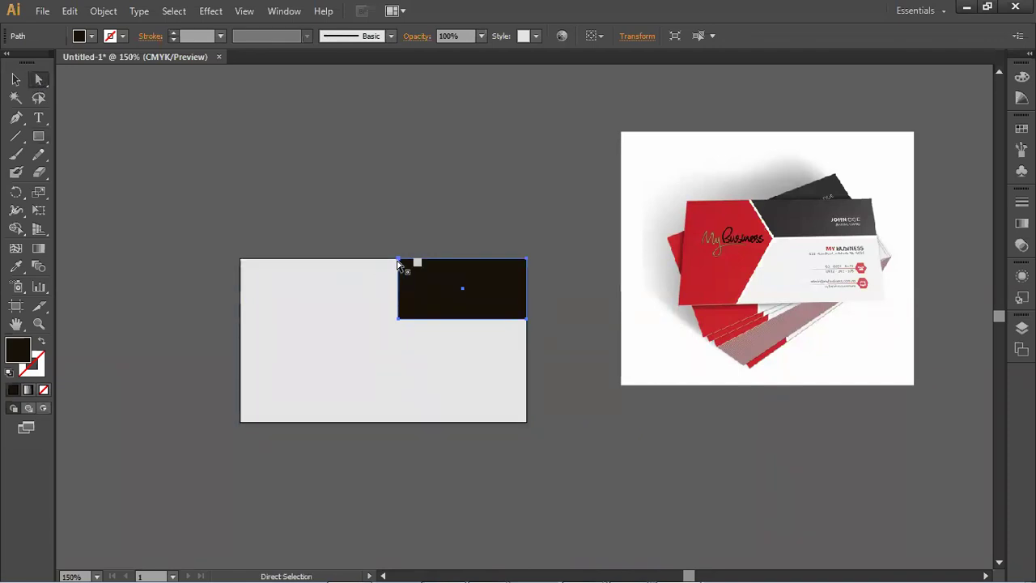
left_click_drag(398, 259, 317, 258)
left_click_drag(397, 319, 353, 319)
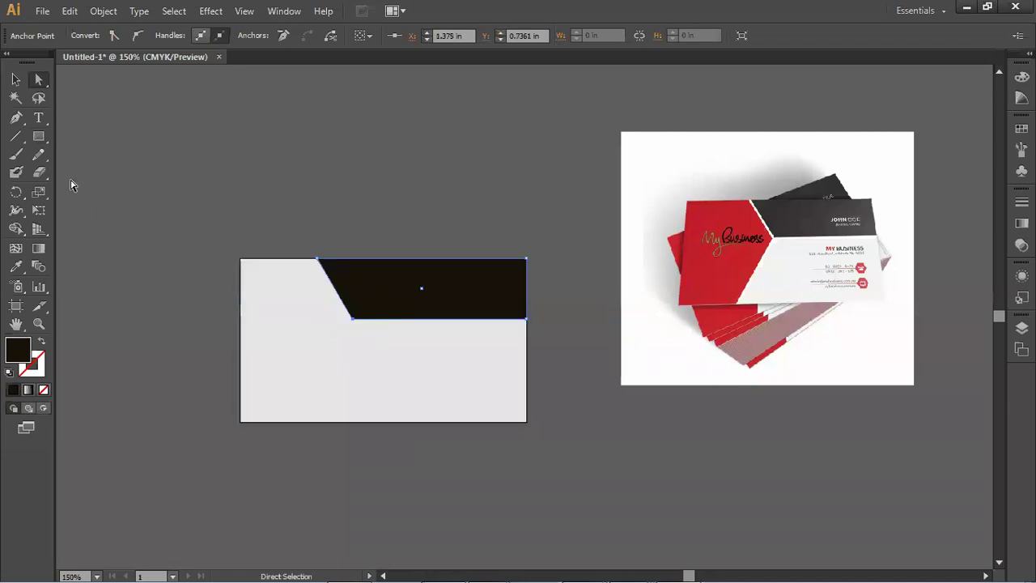
Draw a rectangle just below the black shape, reaching the card's lower-right corner, and fill it with dark grey 4C4C4C.
left_click(38, 136)
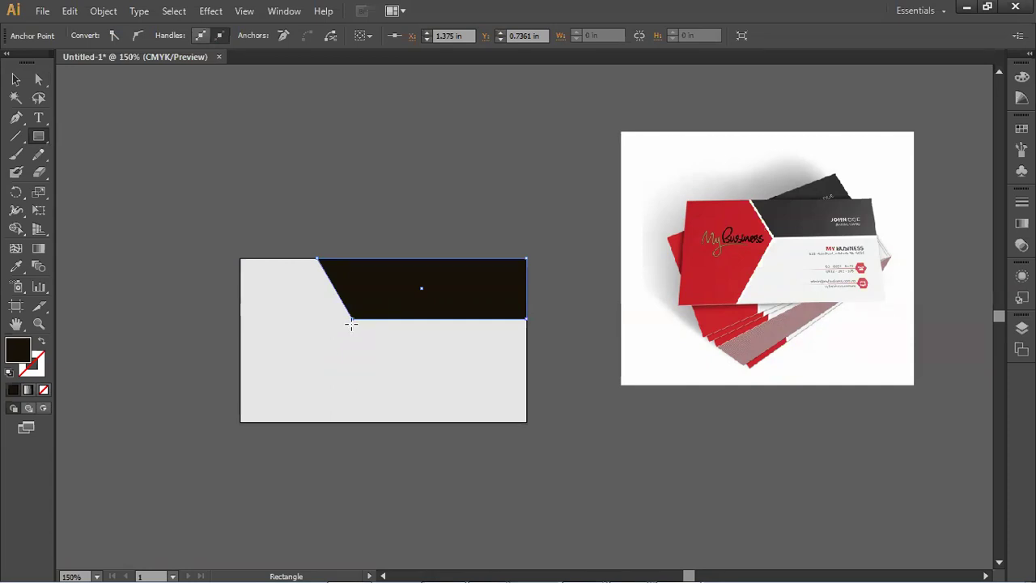
left_click_drag(352, 326, 526, 421)
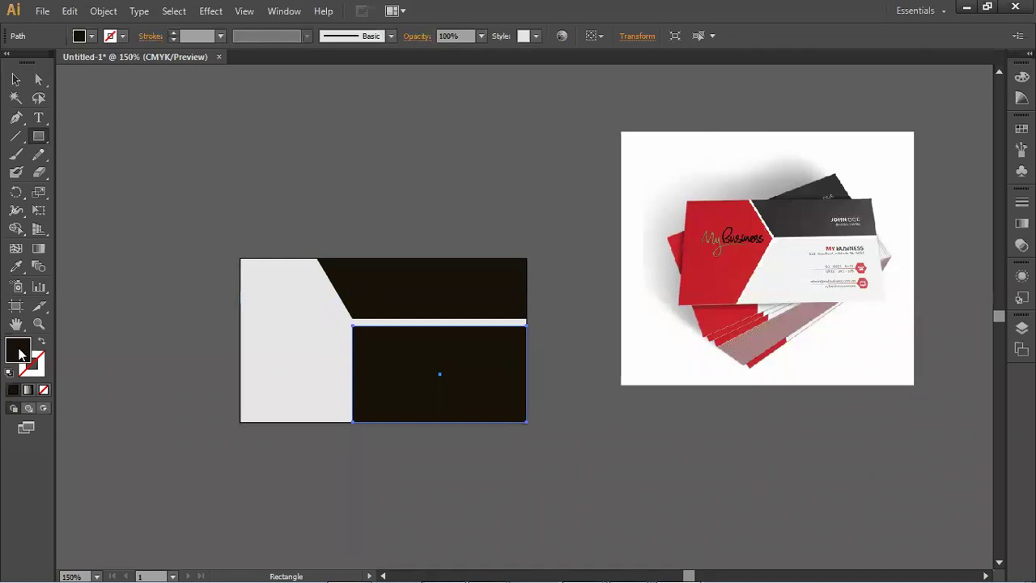
double_click(18, 350)
left_click_drag(439, 306, 307, 336)
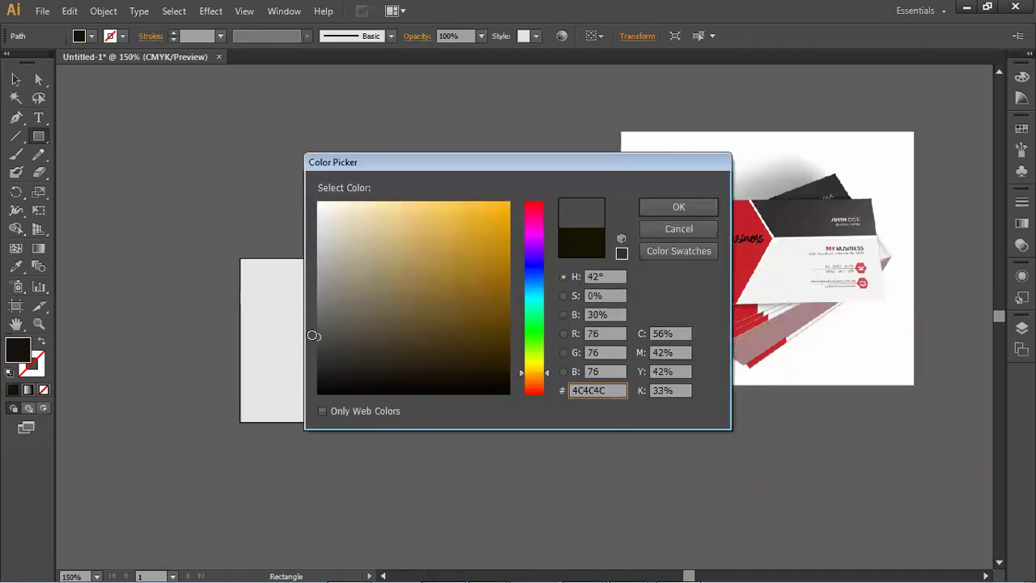
left_click(682, 214)
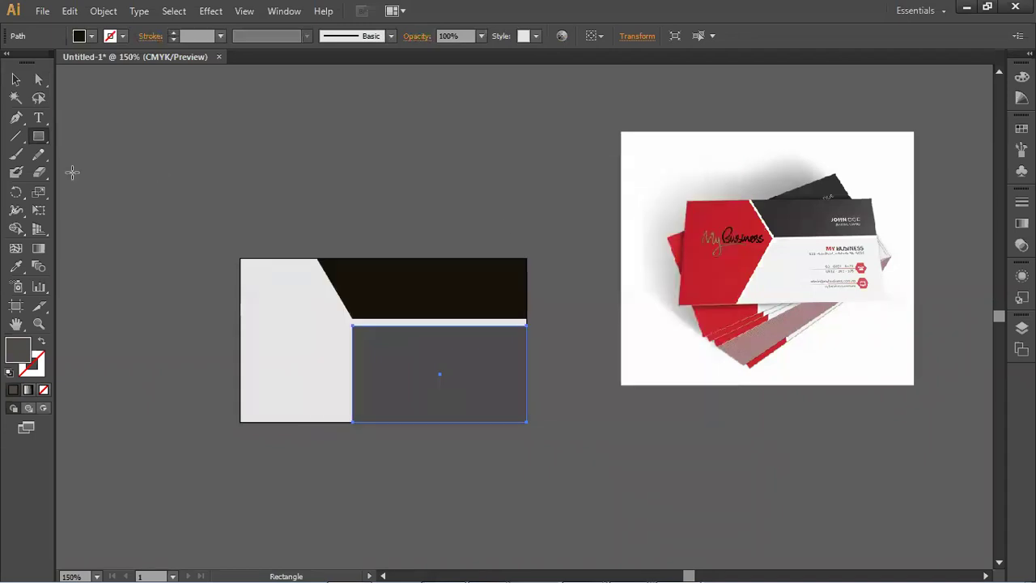
Move the dark-grey rectangle's lower-left corner outward along the card's bottom edge to slant its left side.
left_click(39, 84)
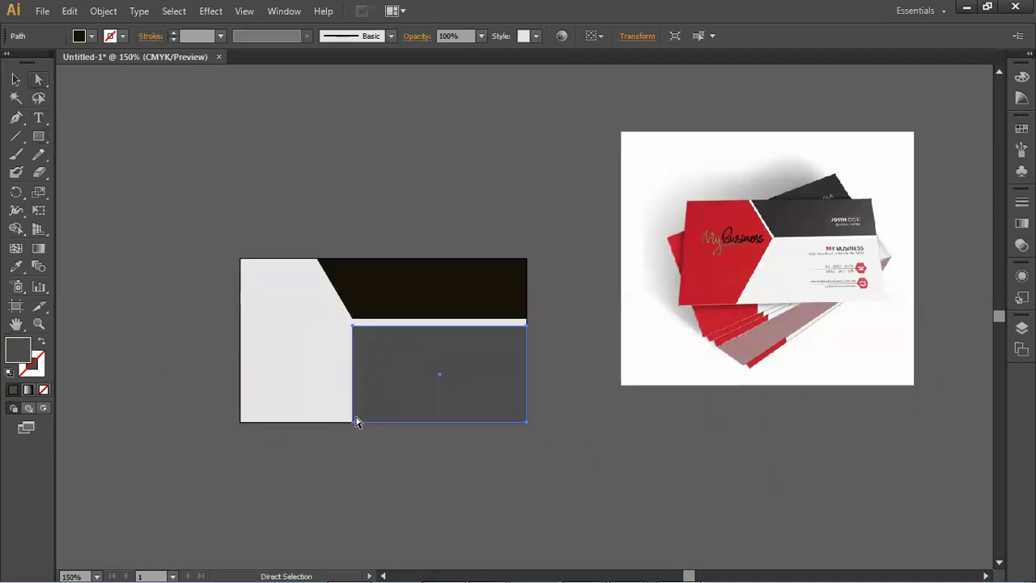
left_click_drag(354, 421, 303, 422)
left_click(637, 383)
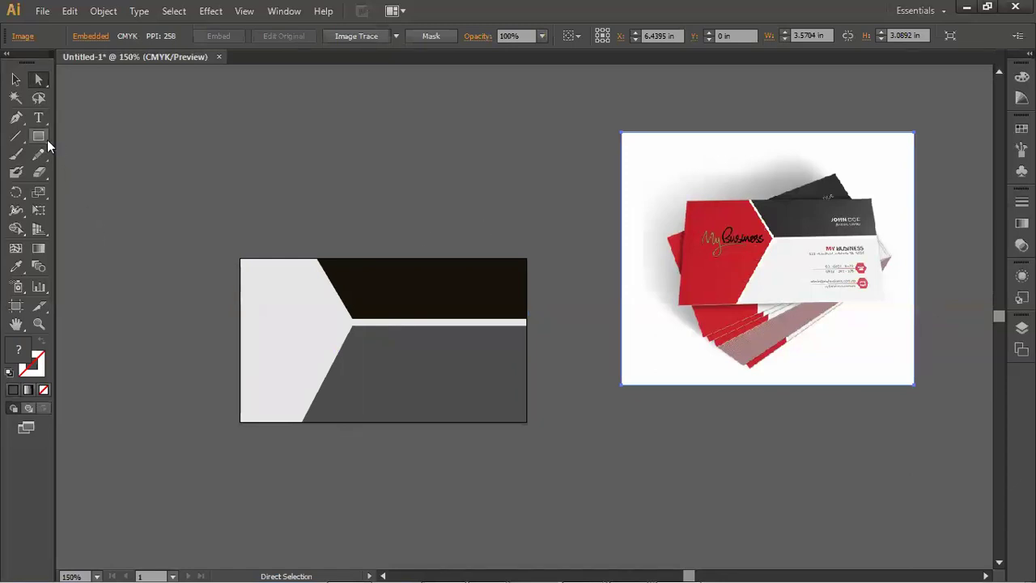
Draw a five-sided polygon above the card's upper-left corner with the Polygon tool.
left_click_drag(38, 136, 123, 190)
left_click_drag(43, 138, 107, 187)
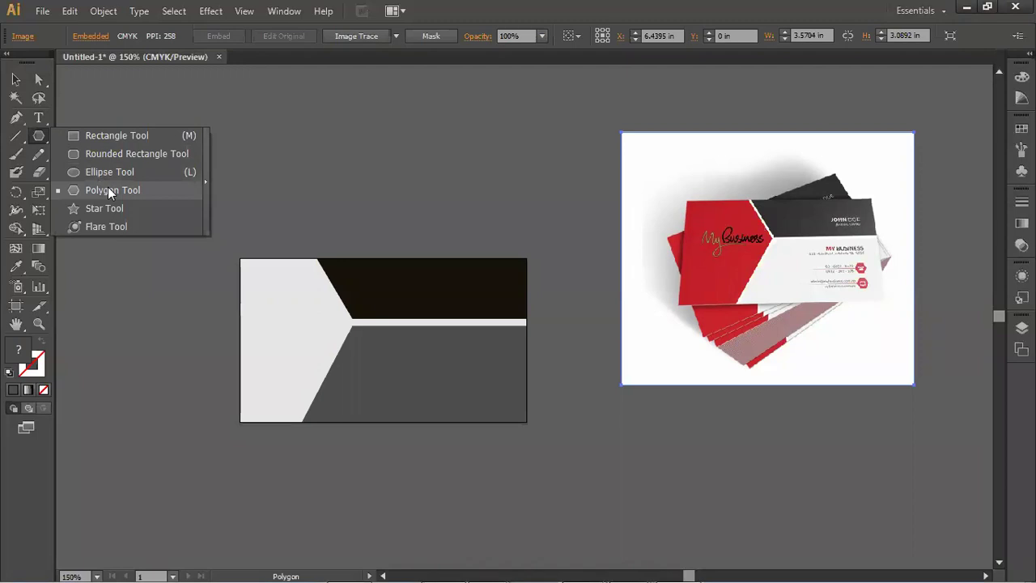
left_click_drag(108, 187, 107, 187)
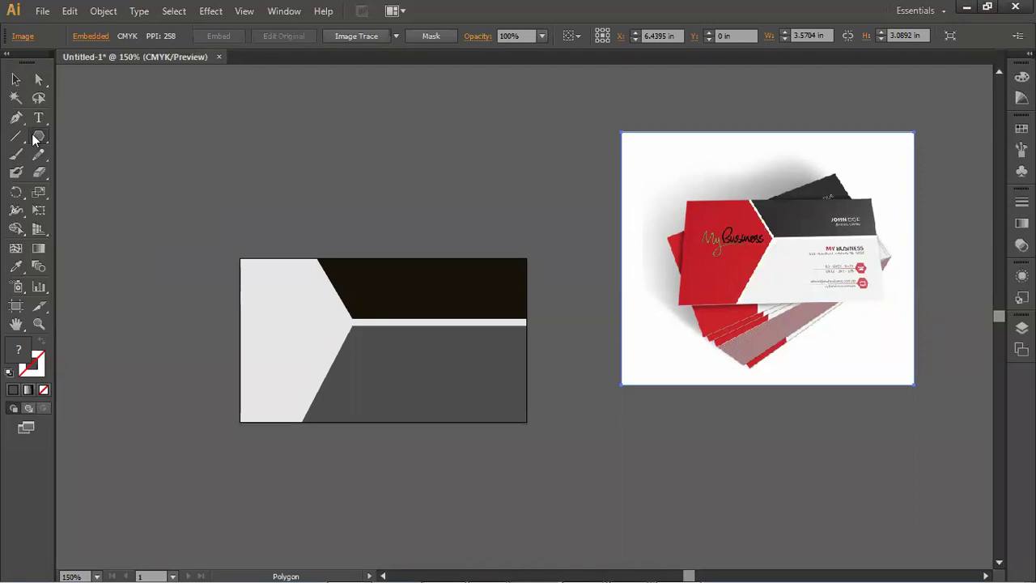
left_click_drag(41, 138, 141, 187)
left_click_drag(205, 170, 234, 213)
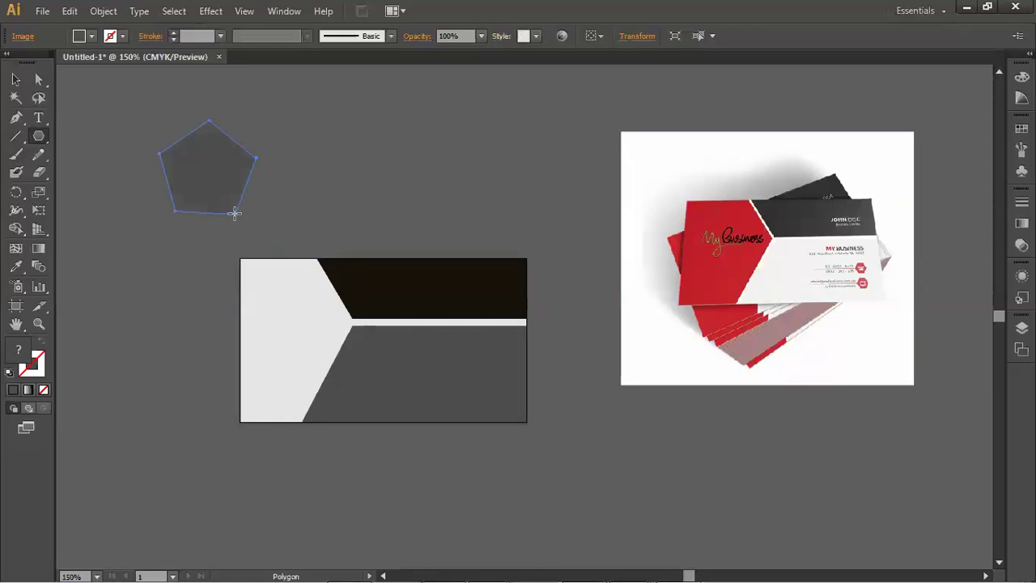
Fill the five-sided polygon with pure red FF0000.
double_click(20, 349)
left_click(509, 209)
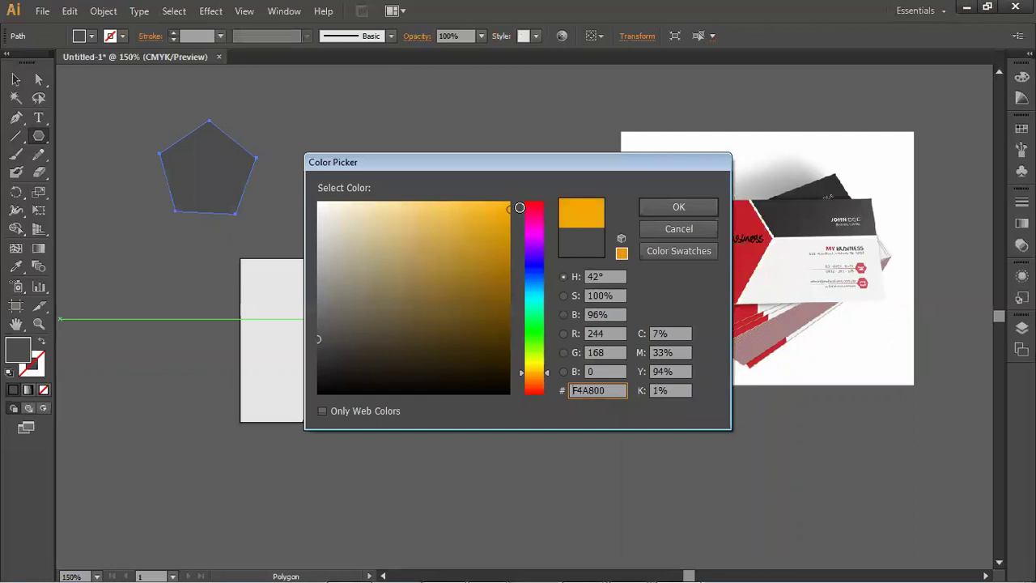
left_click(534, 201)
left_click(646, 207)
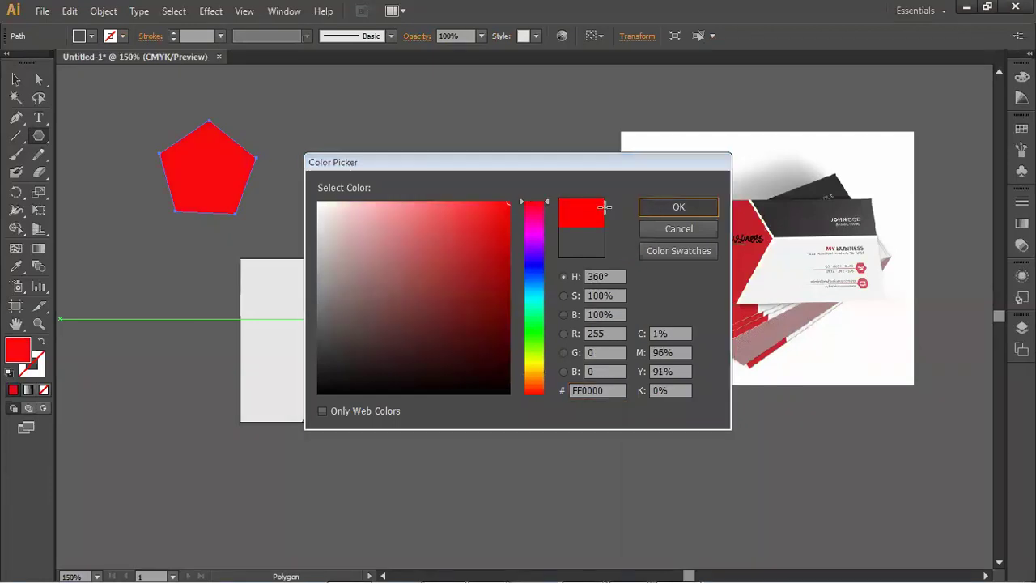
Move the red polygon down so that it overlaps the middle of the card's left edge, and activate Direct Selection.
key("v")
left_click(86, 102)
left_click_drag(235, 189, 255, 346)
left_click(39, 80)
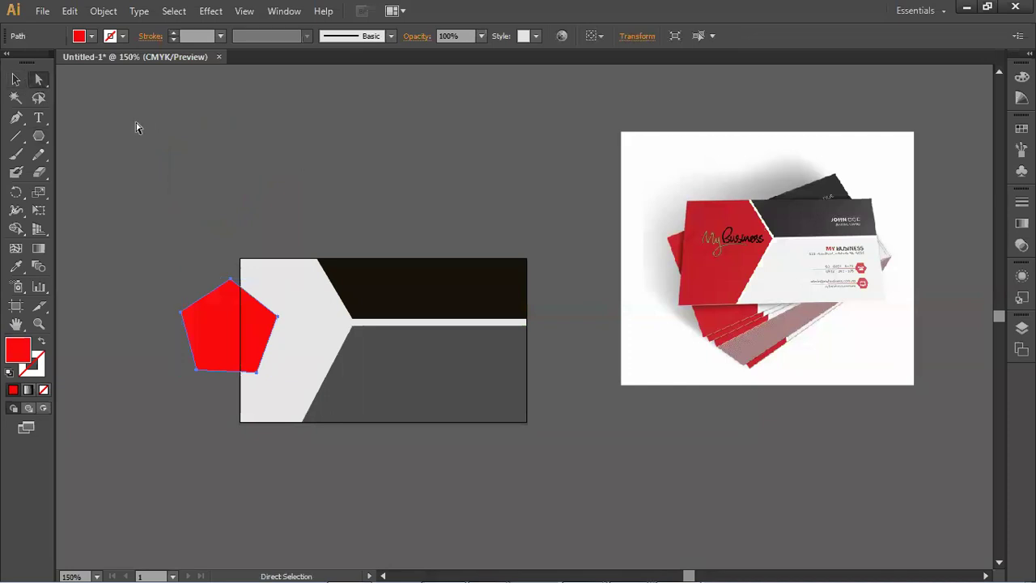
Reshape the red polygon into a panel filling the card's left side, with its point at the junction of the two dark panels.
left_click_drag(277, 320, 346, 322)
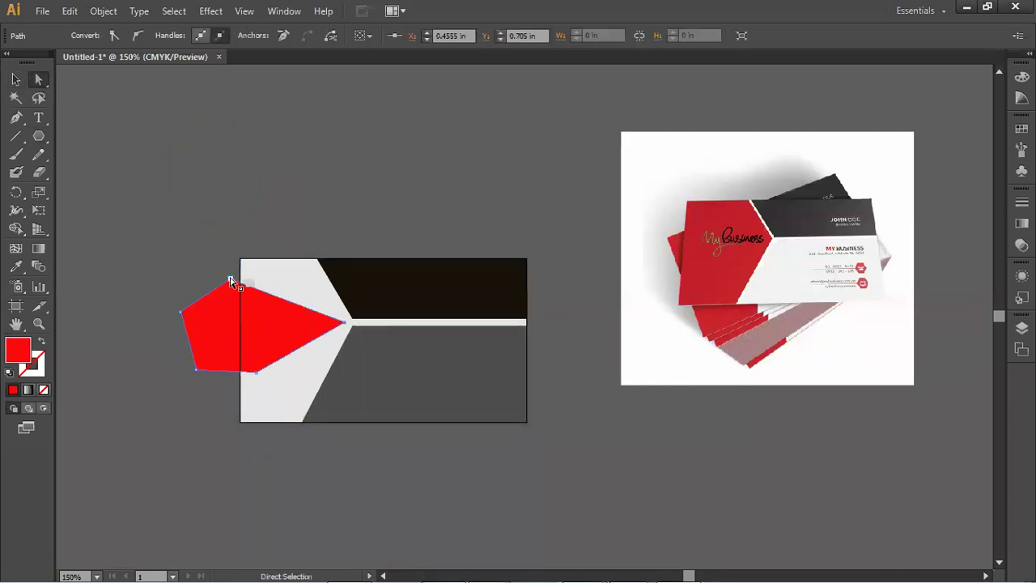
left_click_drag(231, 279, 314, 258)
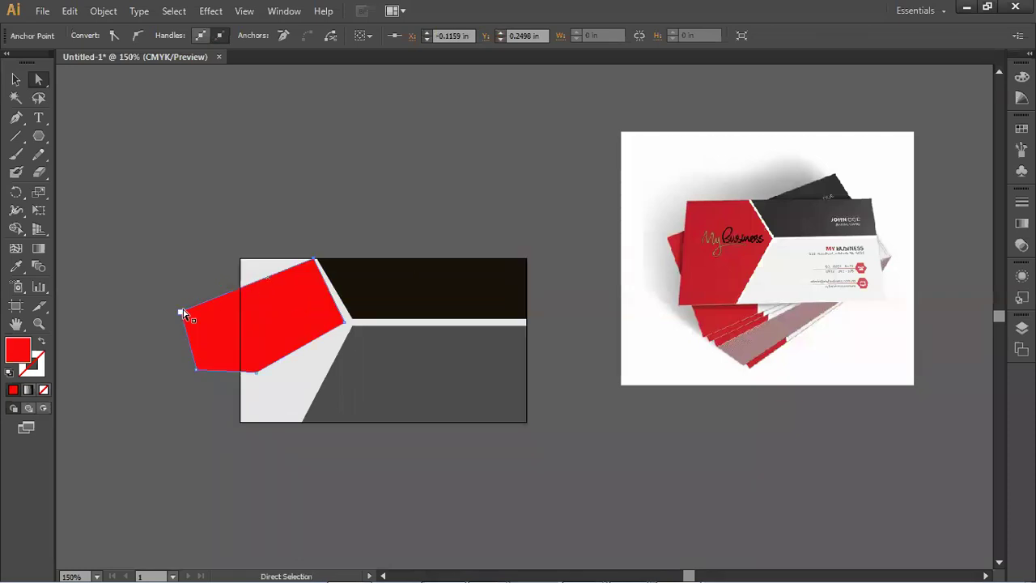
left_click_drag(181, 312, 239, 258)
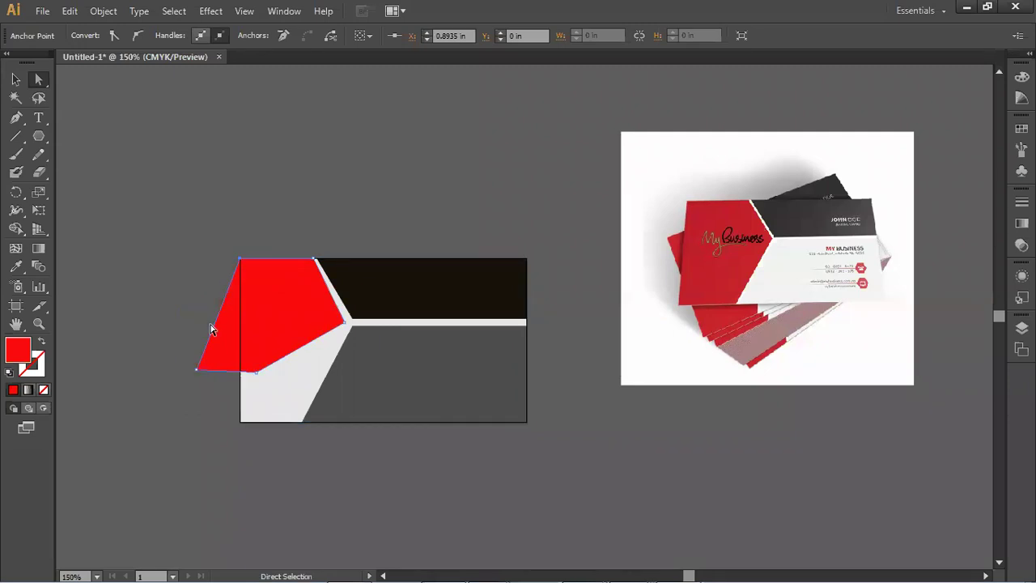
left_click_drag(256, 372, 300, 420)
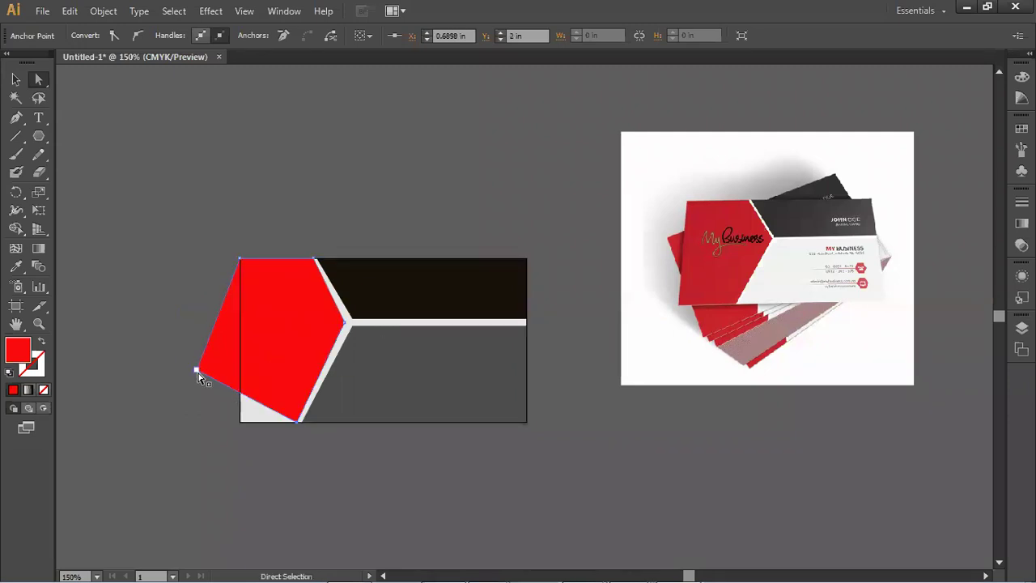
left_click_drag(196, 370, 240, 420)
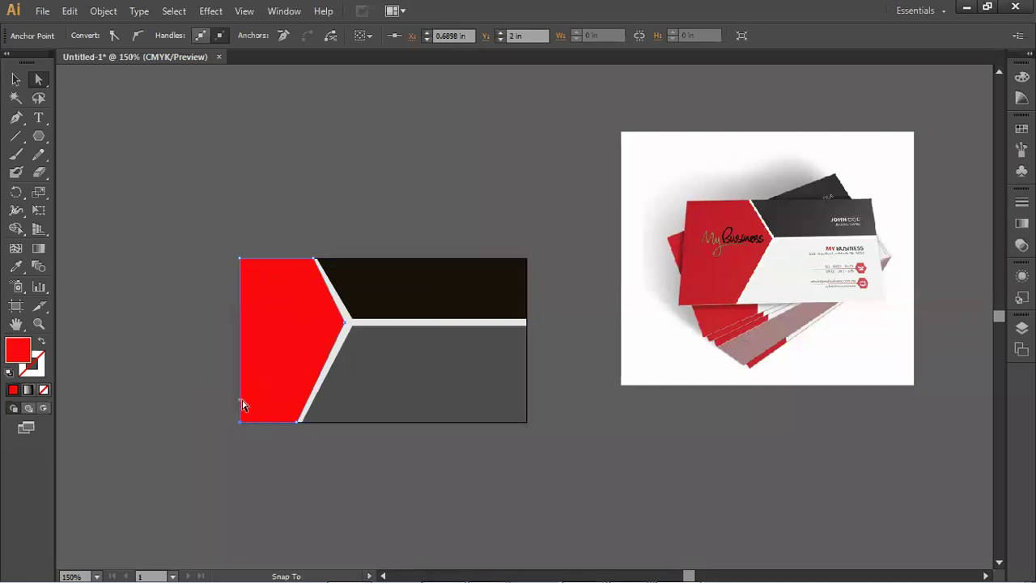
left_click_drag(351, 330, 351, 324)
left_click(154, 308)
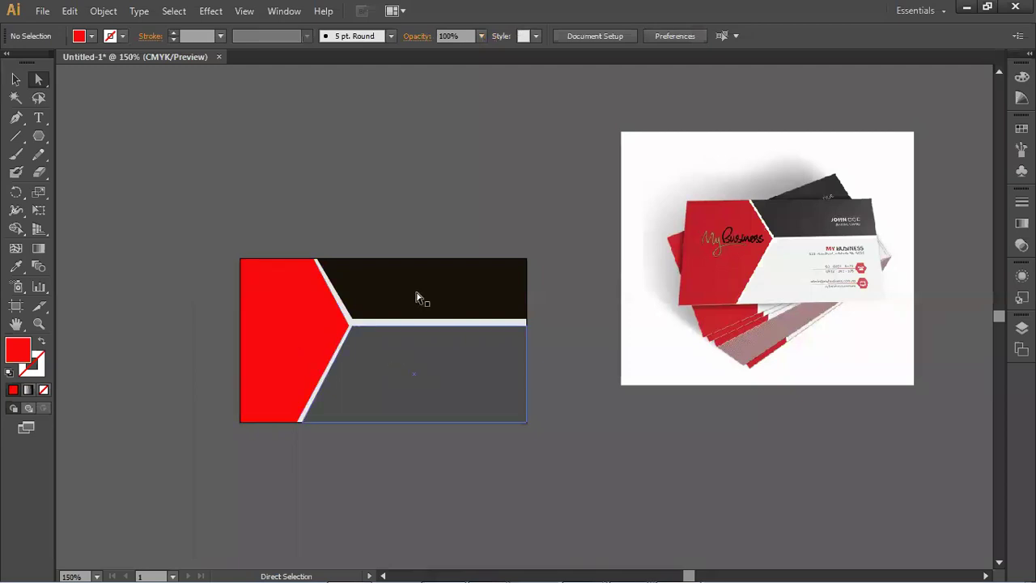
Delete the grey background, both dark panels and the red panel to clear the artboard, keeping the reference image.
left_click(16, 78)
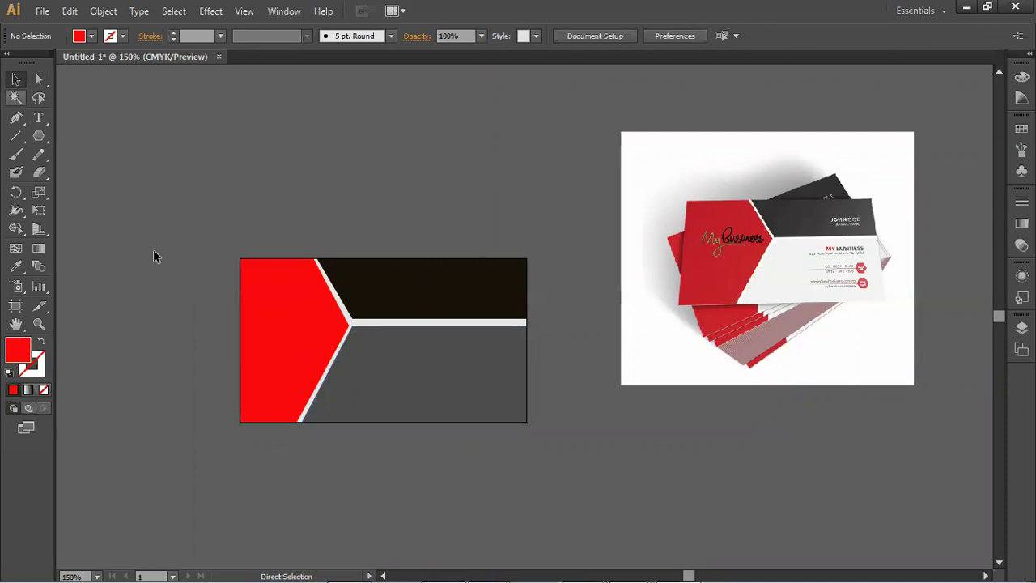
left_click(512, 420)
left_click_drag(512, 420, 671, 528)
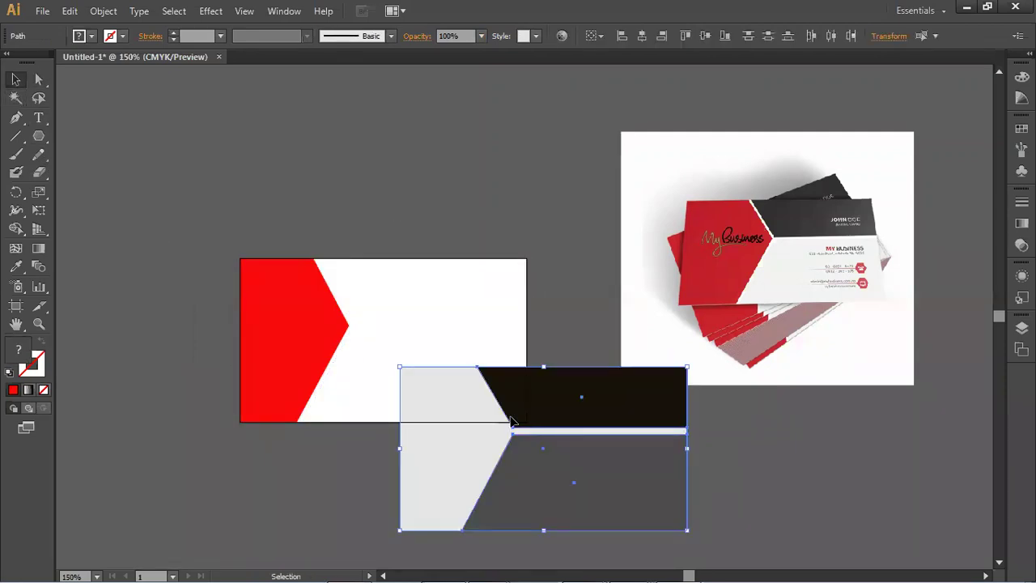
key("Delete")
left_click(265, 343)
key("Delete")
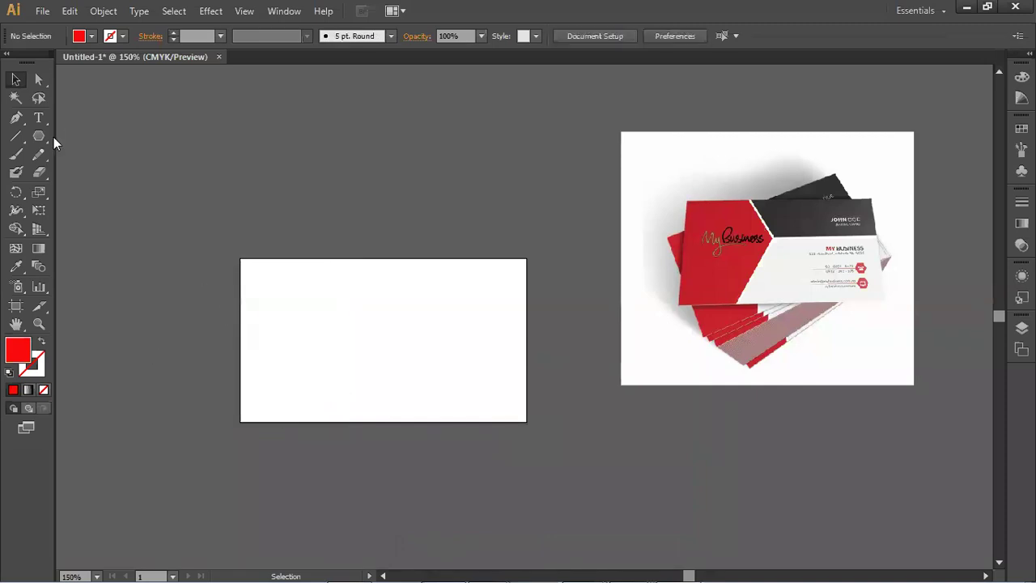
Draw three separate red rectangles of different sizes in a row above the artboard.
mouse_move(48, 137)
left_mouse_down()
mouse_move(97, 137)
mouse_move(201, 197)
left_mouse_up()
left_click_drag(240, 140, 368, 215)
mouse_move(442, 139)
left_mouse_down()
mouse_move(548, 243)
mouse_move(533, 221)
left_mouse_up()
Draw two red five-sided polygons, one beside the artboard and one overlapping its left edge, and deselect them.
mouse_move(37, 145)
left_mouse_down()
mouse_move(72, 135)
mouse_move(115, 154)
mouse_move(136, 187)
mouse_move(44, 141)
mouse_move(96, 141)
mouse_move(113, 191)
left_mouse_up()
left_click_drag(140, 315, 202, 369)
mouse_move(281, 317)
left_mouse_down()
mouse_move(393, 381)
mouse_move(303, 353)
mouse_move(338, 373)
left_mouse_up()
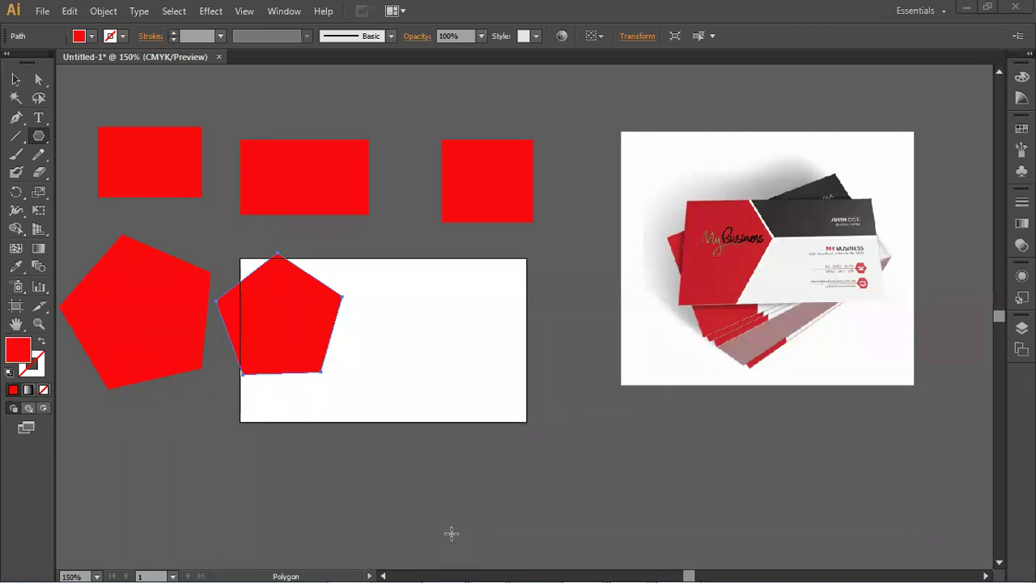
left_click(16, 78)
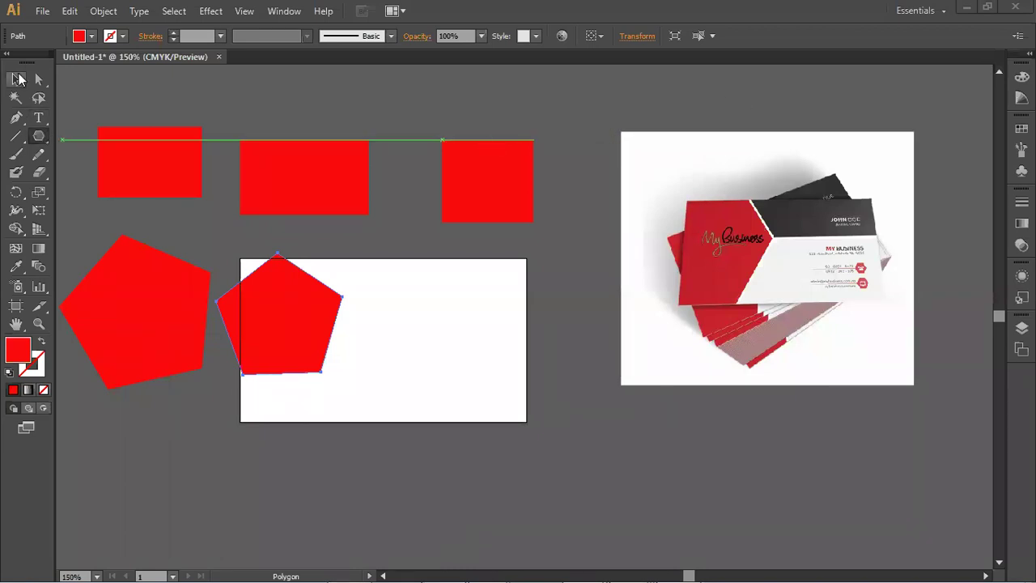
left_click(745, 89)
Switch to the visiting card search window in Firefox, open the YouTube tab and show the uploader's channel videos.
mouse_move(423, 566)
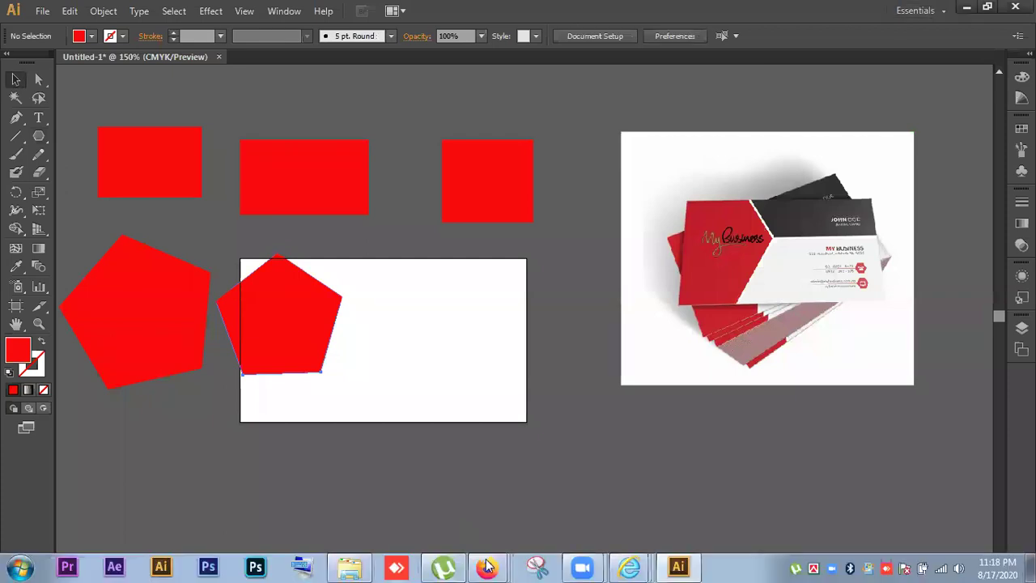
left_click(490, 567)
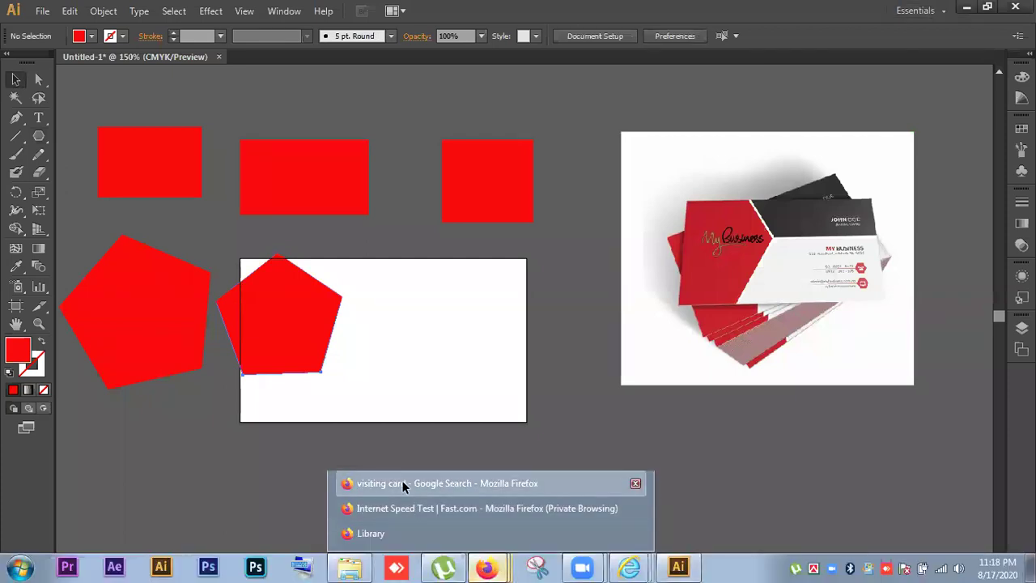
left_click(401, 483)
left_click(42, 14)
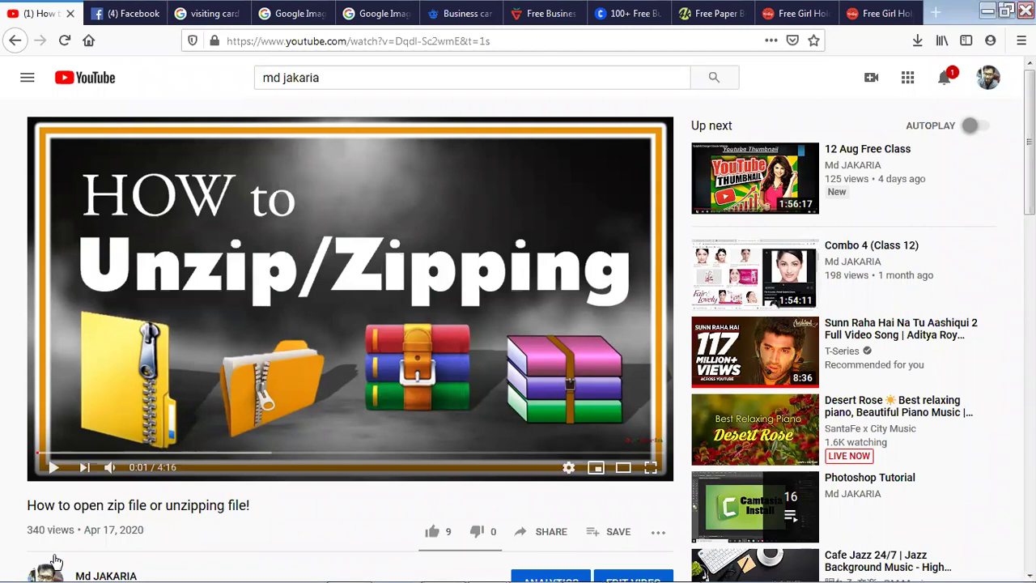
left_click(54, 563)
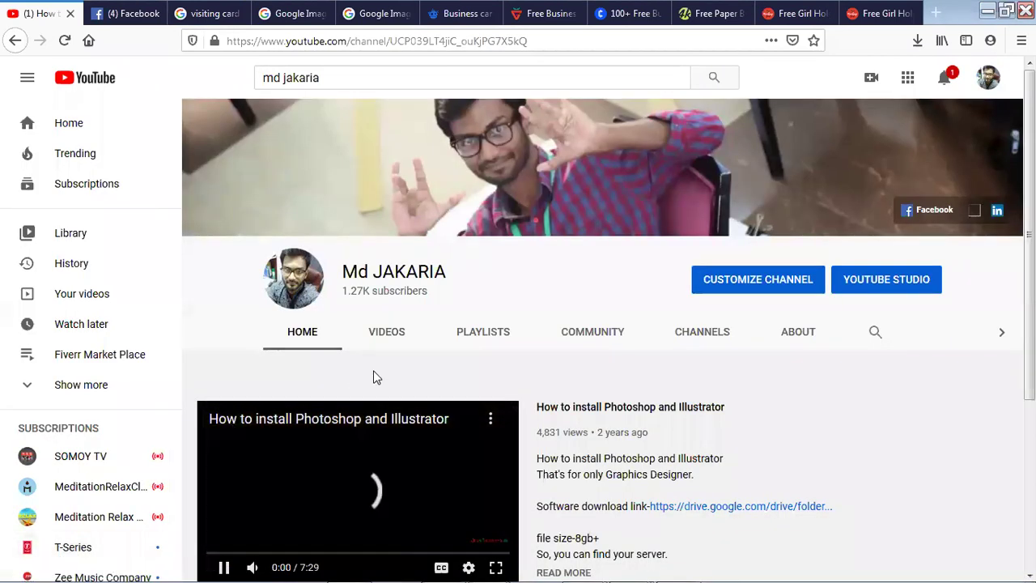
left_click(387, 335)
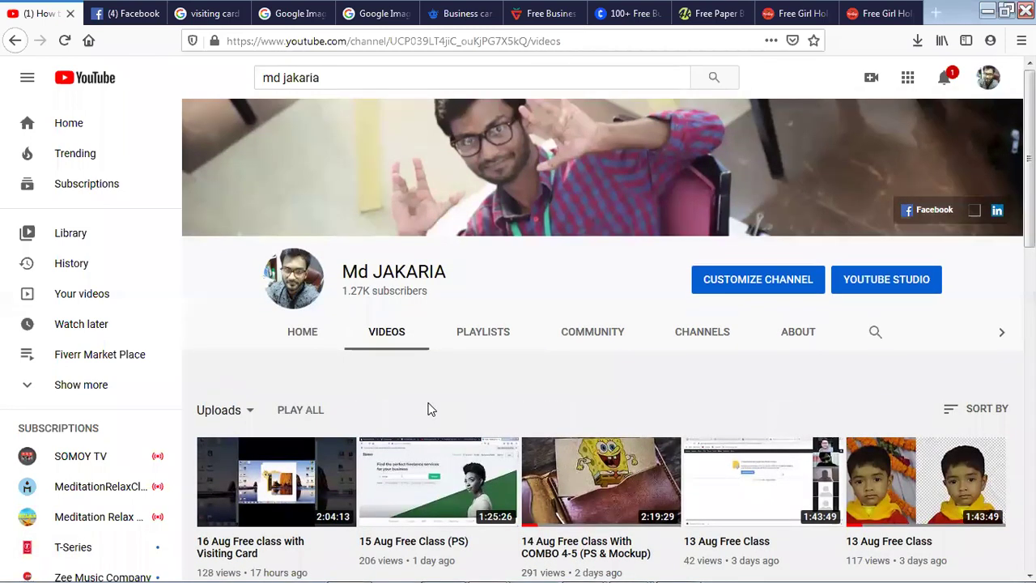
Browse through the channel's uploaded videos down to the oldest design classes.
scroll(431, 410, "down", 2)
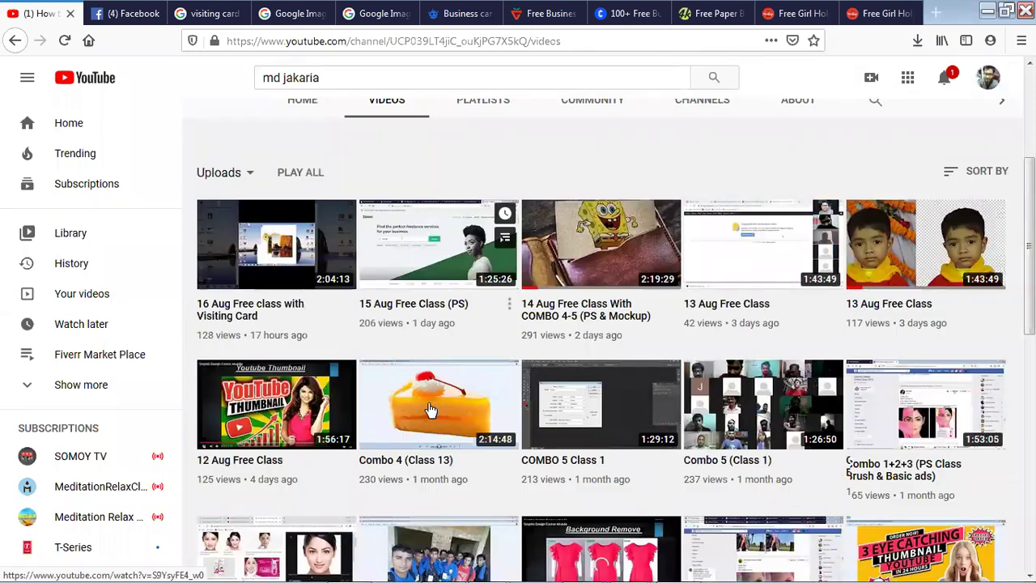
scroll(431, 411, "down", 2)
scroll(432, 411, "down", 3)
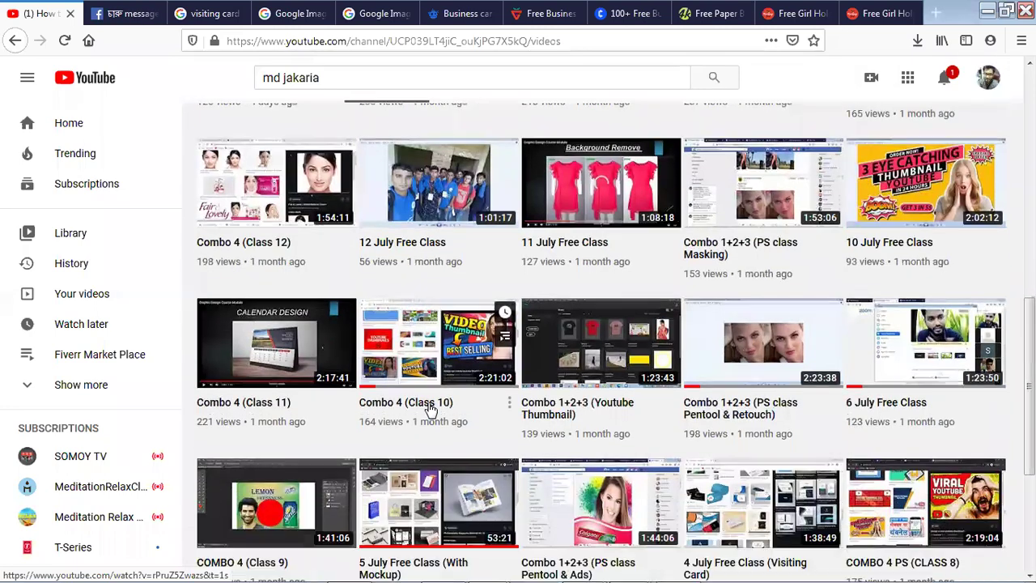
scroll(431, 410, "down", 1)
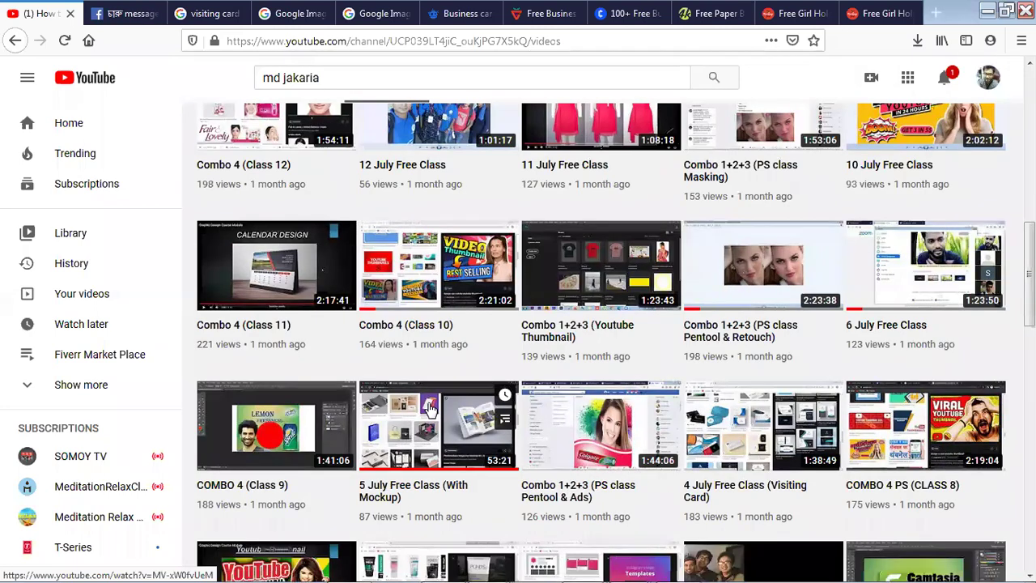
scroll(431, 411, "down", 2)
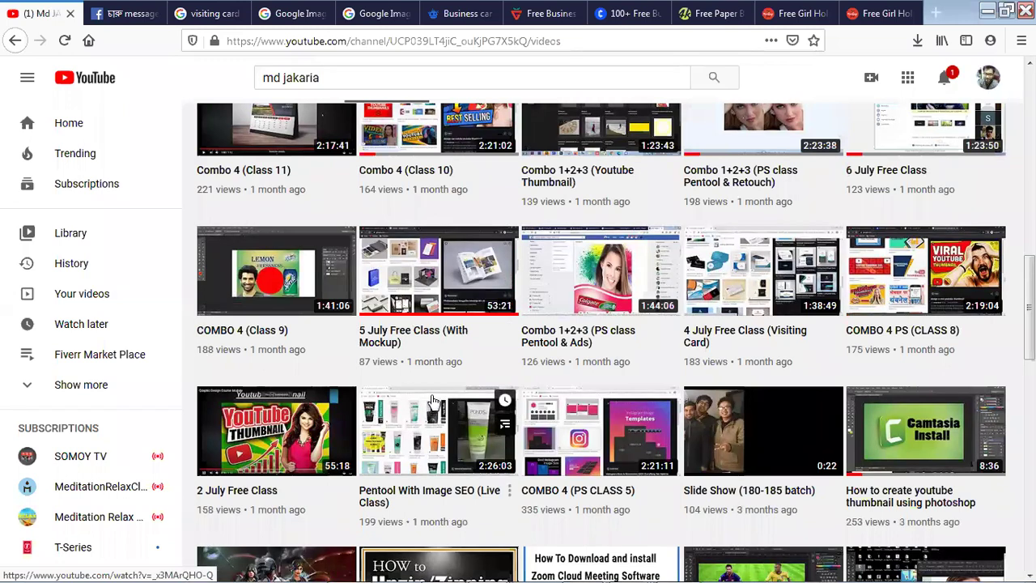
scroll(616, 342, "down", 2)
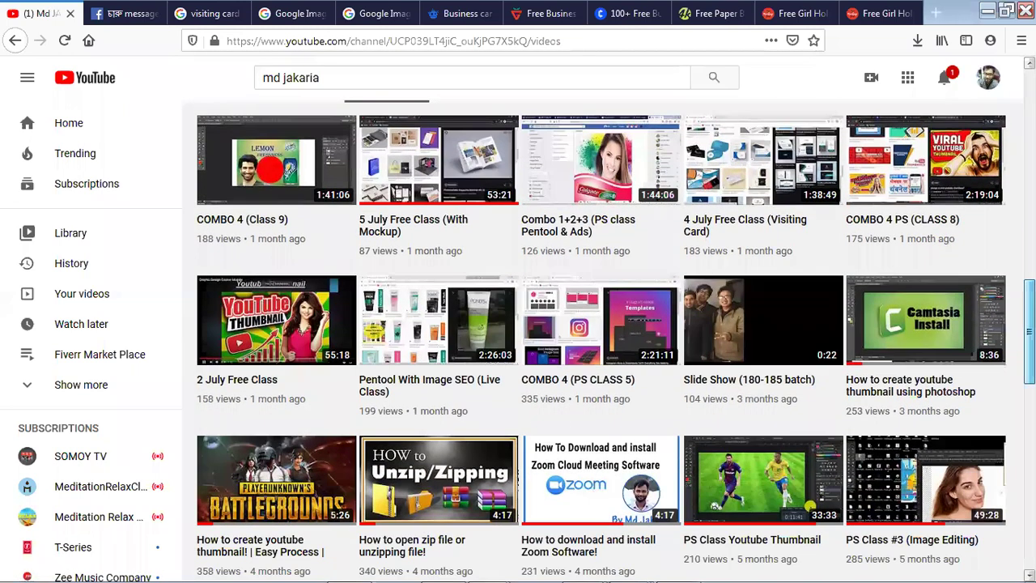
scroll(616, 341, "down", 1)
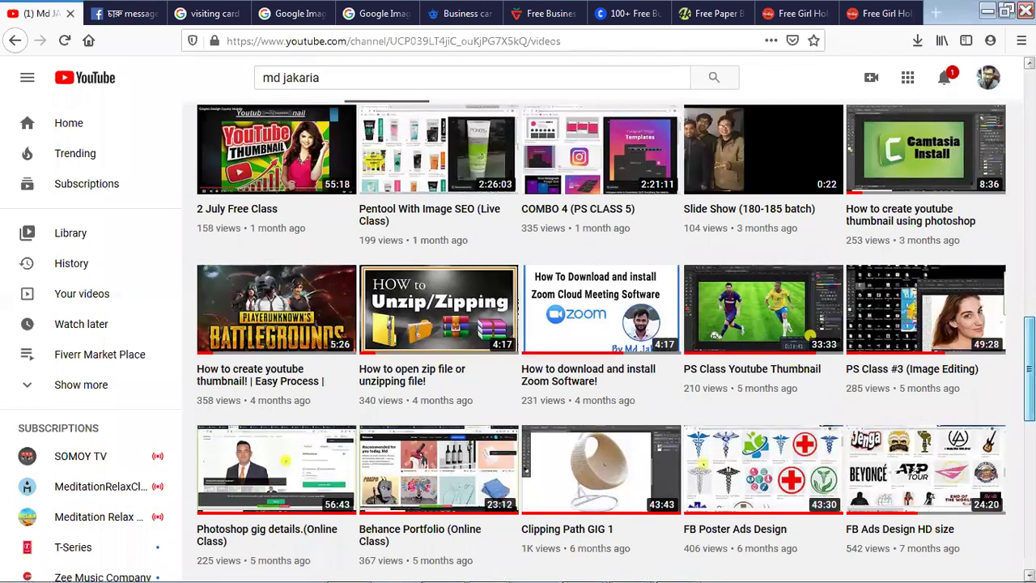
scroll(616, 341, "down", 1)
scroll(616, 342, "down", 5)
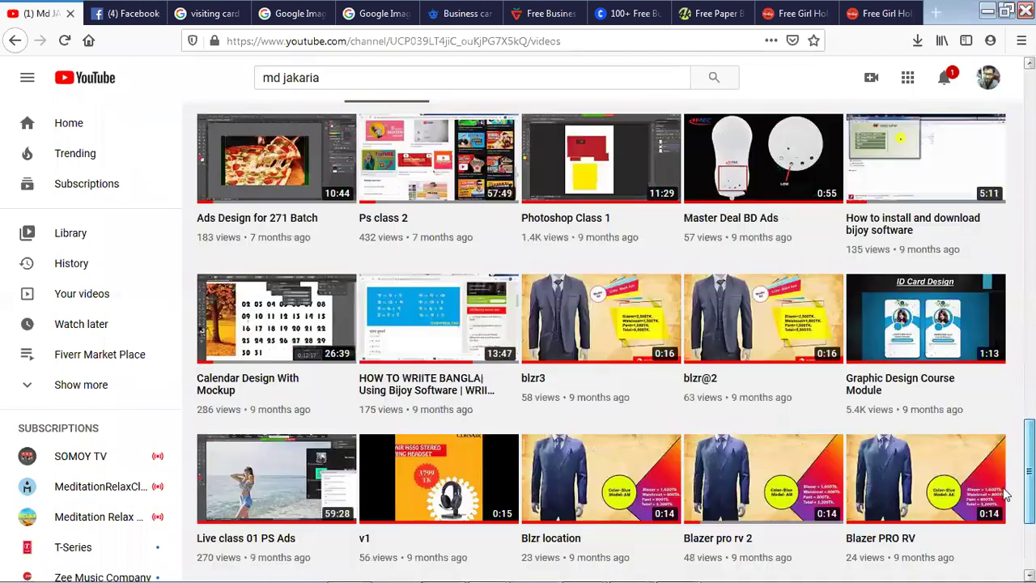
scroll(930, 372, "down", 2)
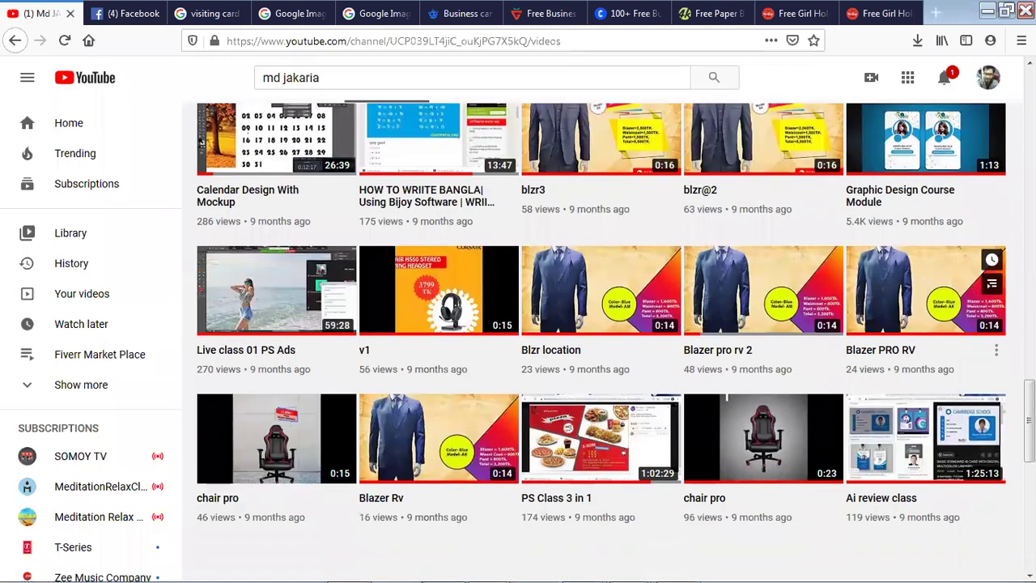
scroll(930, 323, "down", 4)
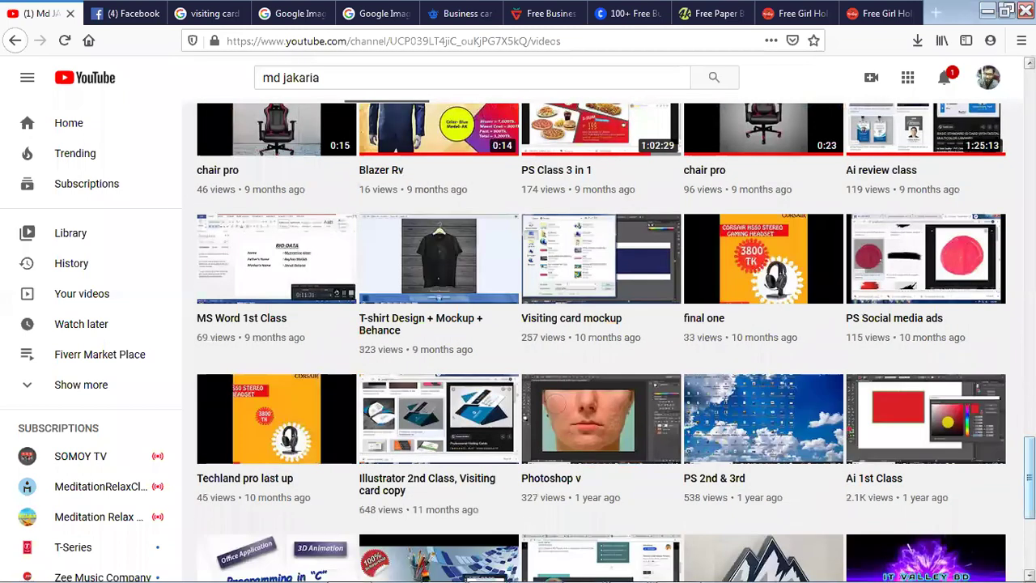
Return to the Graphic Design Course Module video in the uploads, open it and pause playback.
scroll(601, 340, "up", 4)
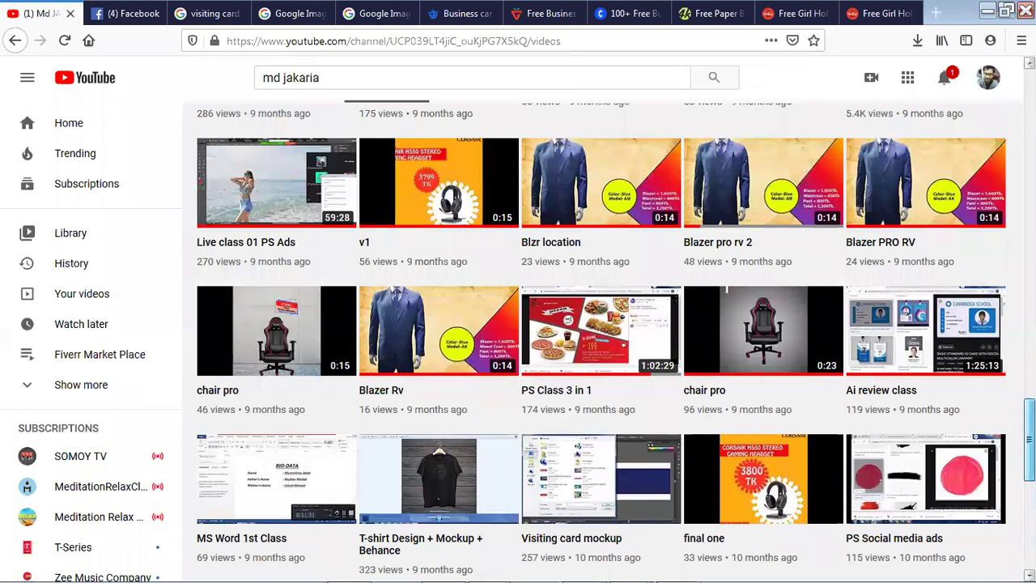
scroll(903, 286, "up", 3)
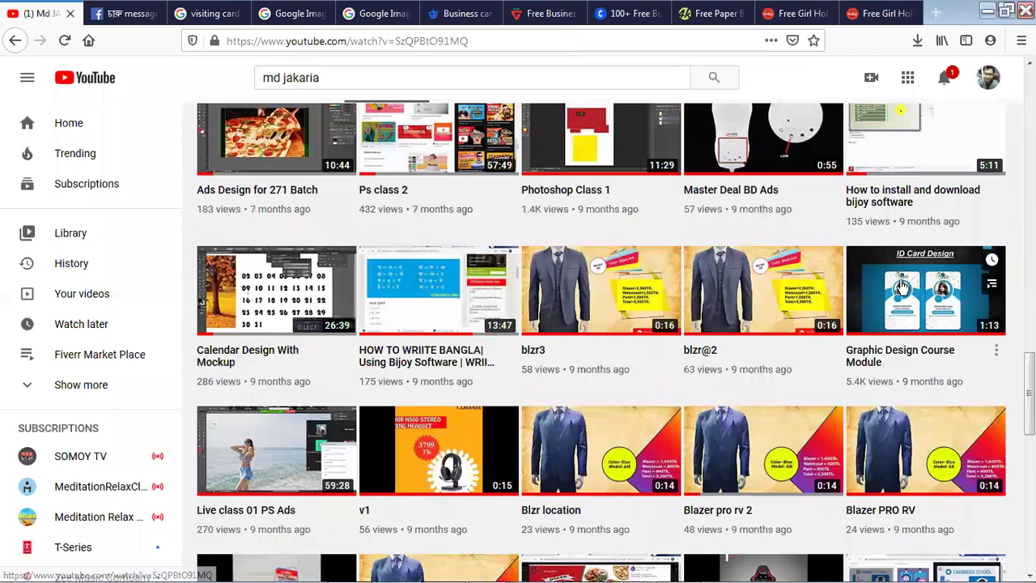
left_click(903, 286)
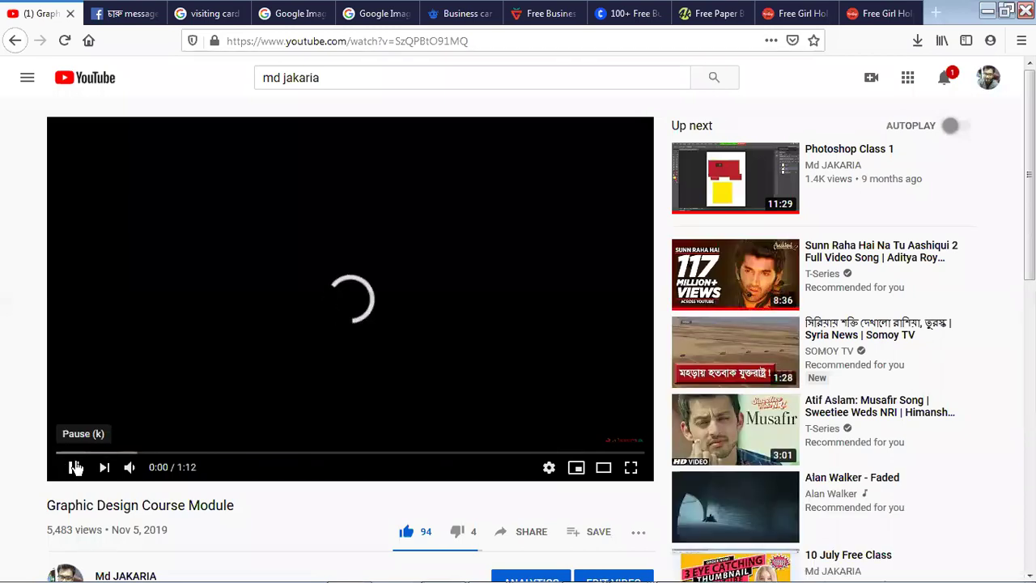
left_click(74, 468)
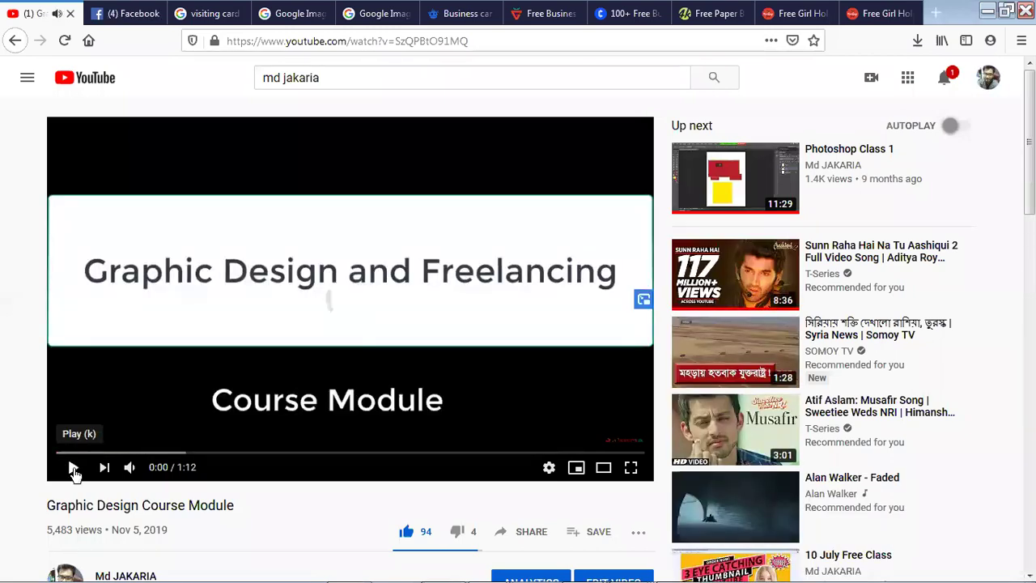